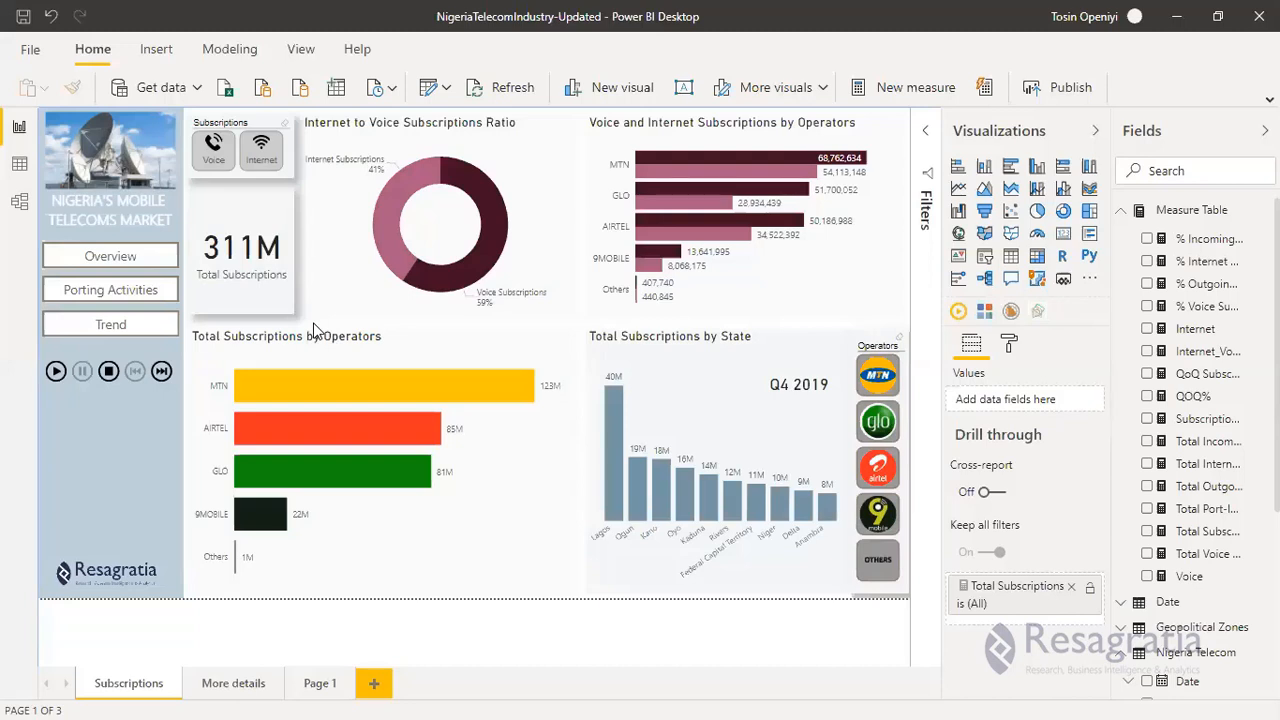
Collapse the Visualizations and Fields panes to enlarge the report canvas.
click(1098, 137)
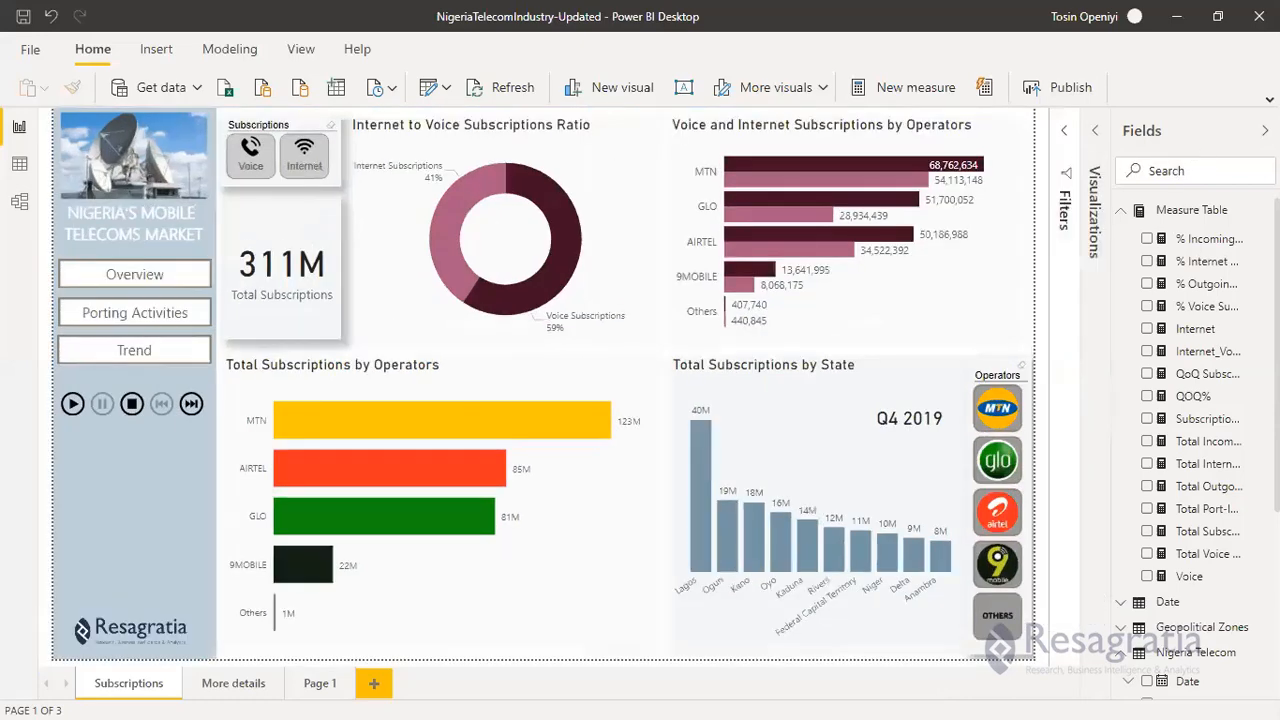
click(1265, 130)
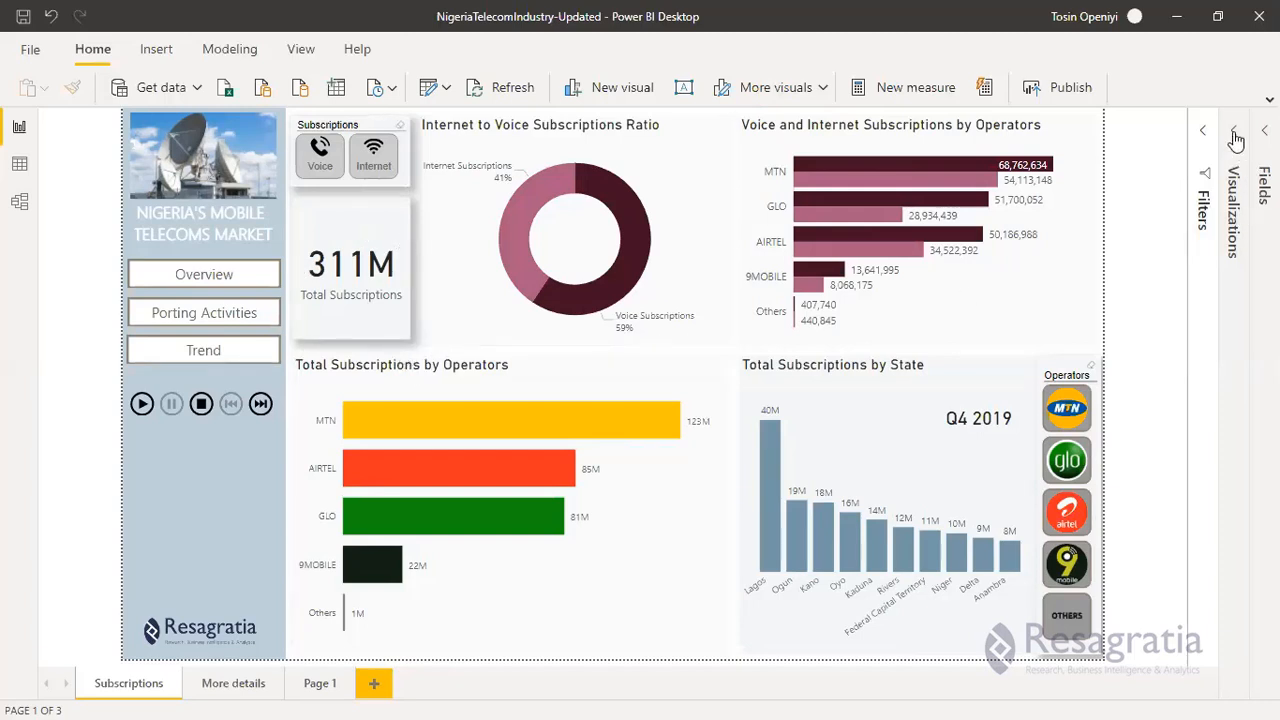
Turn on forced selection in the general formatting settings of the Subscriptions chiclet slicer.
click(389, 342)
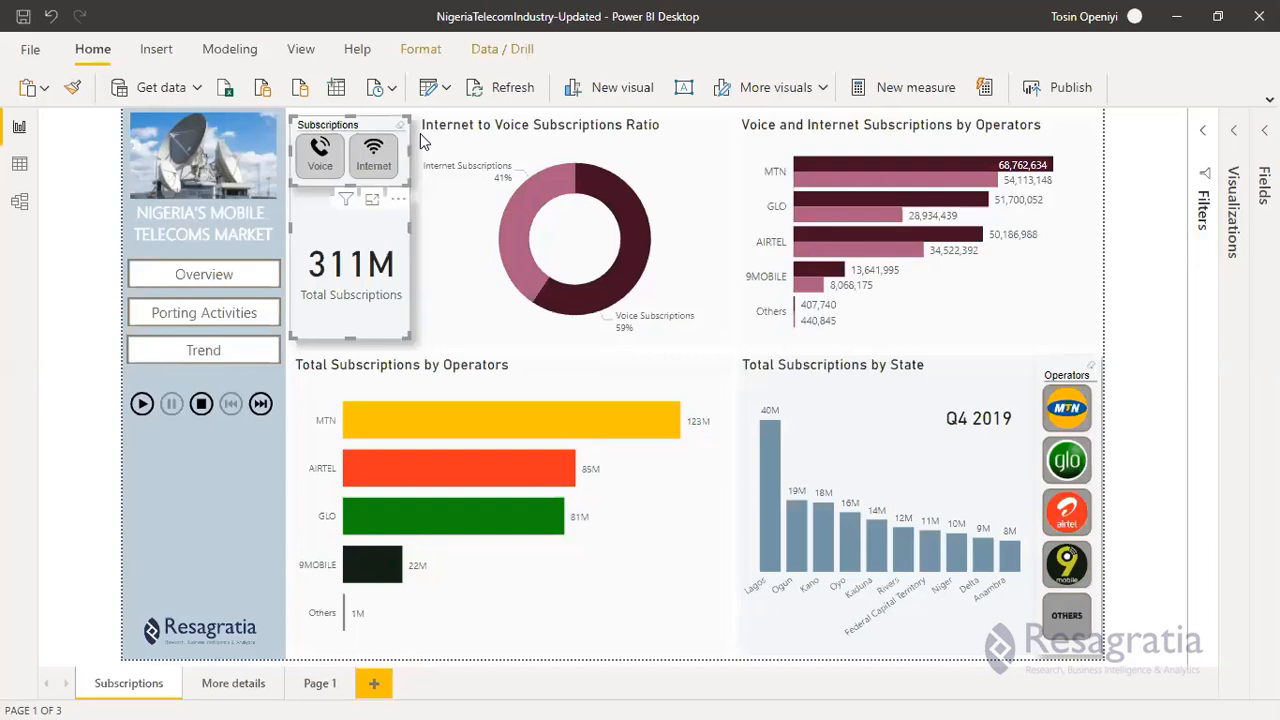
click(1232, 137)
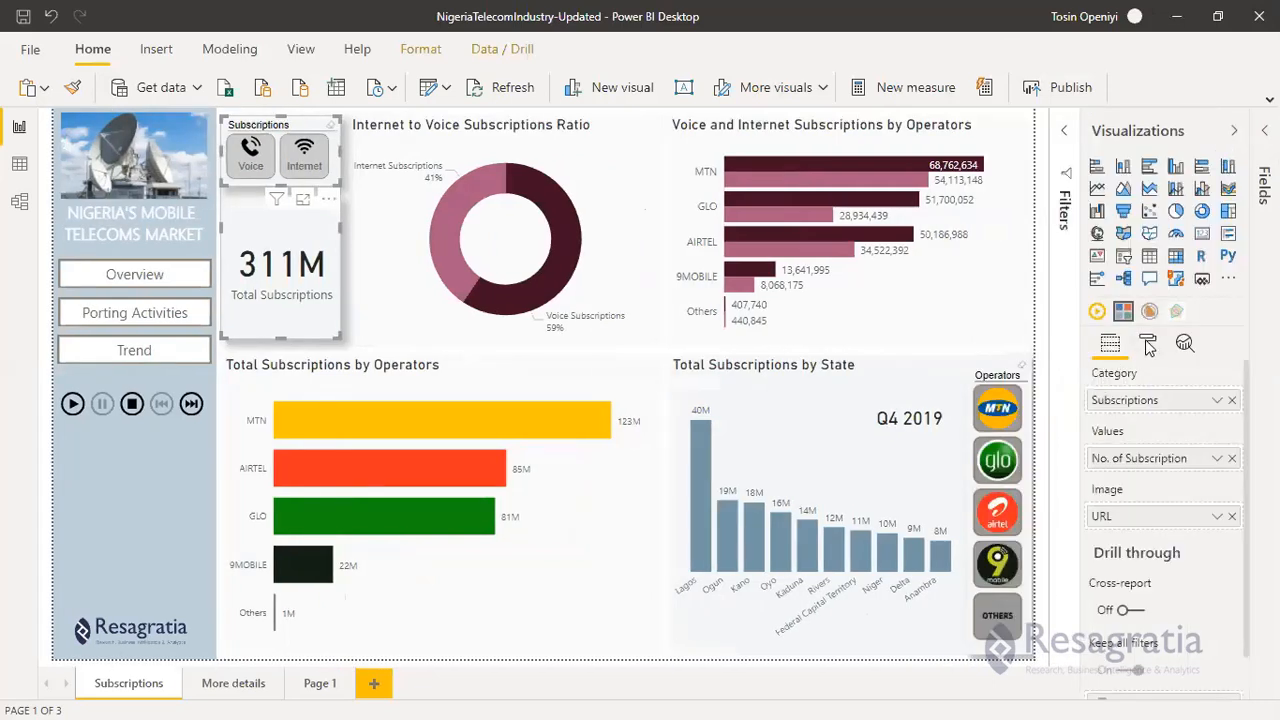
click(1148, 344)
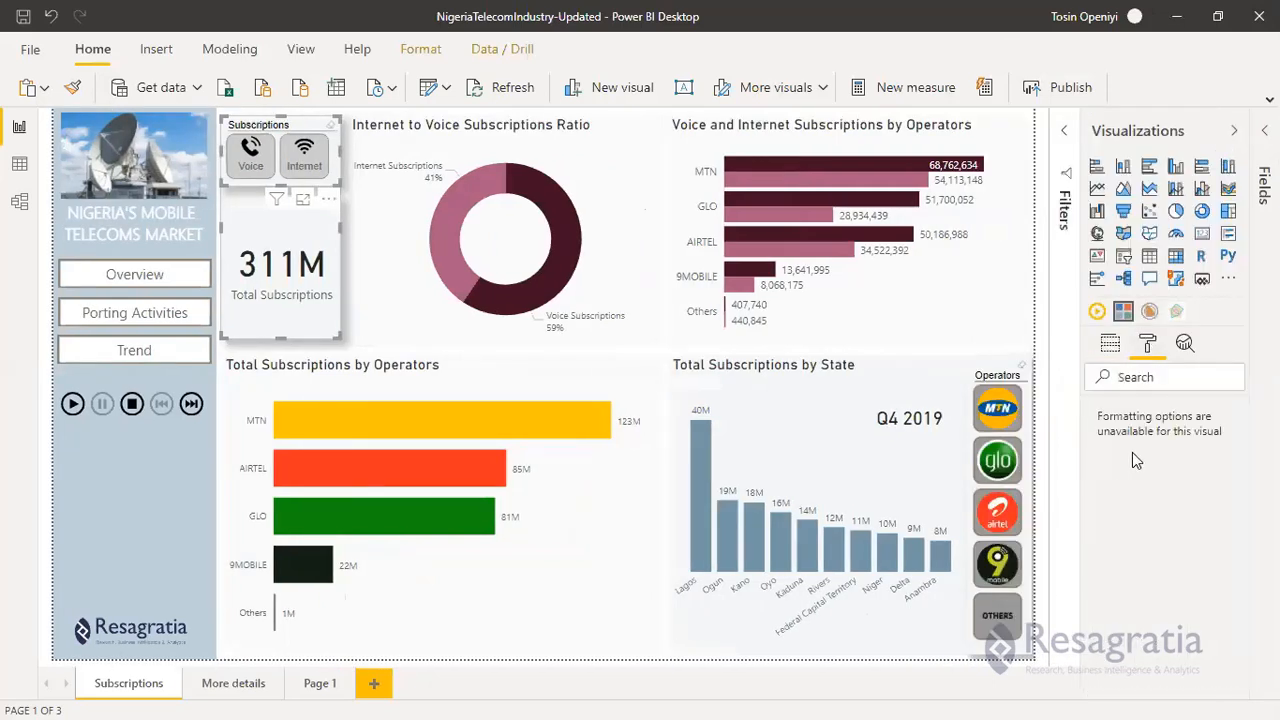
click(1113, 350)
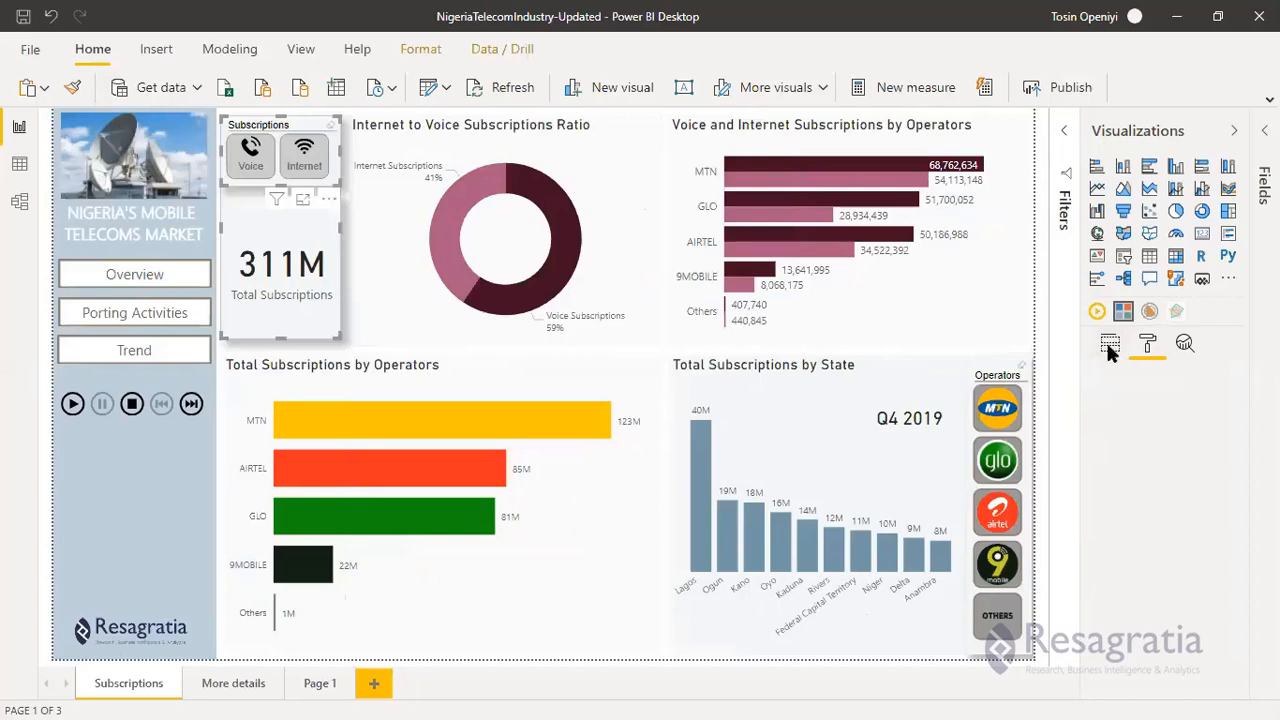
click(1148, 344)
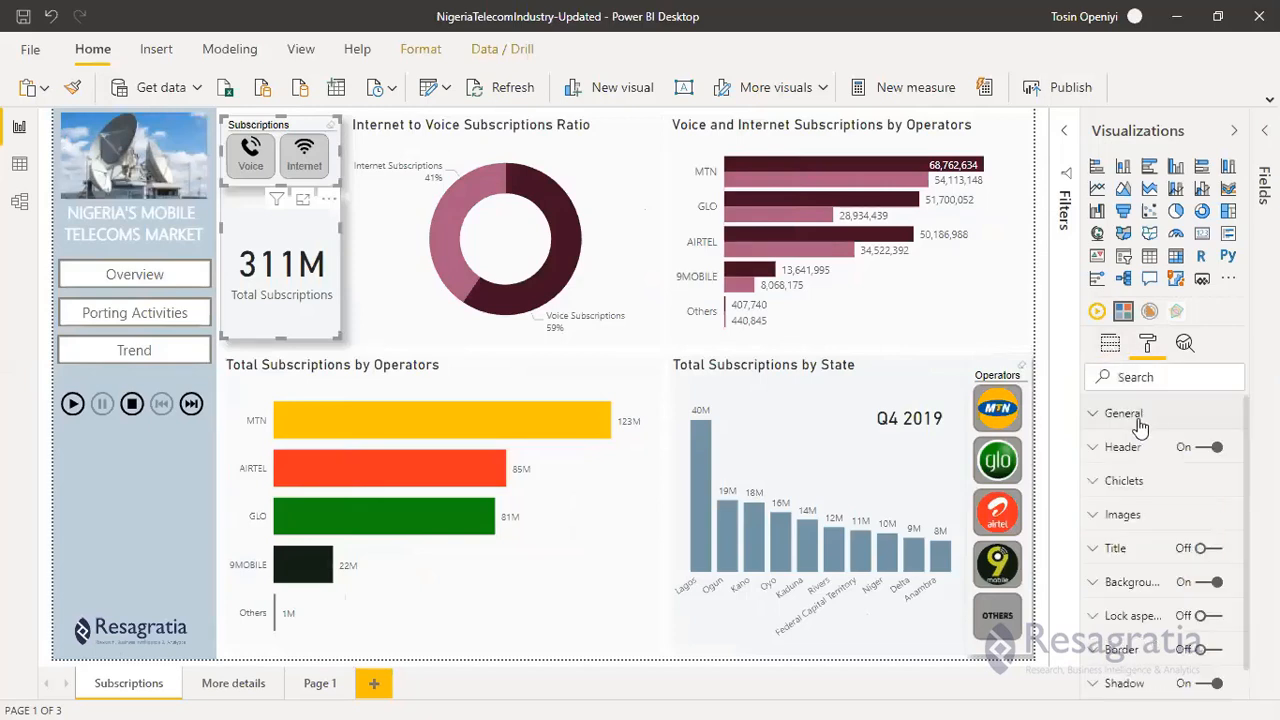
click(1164, 493)
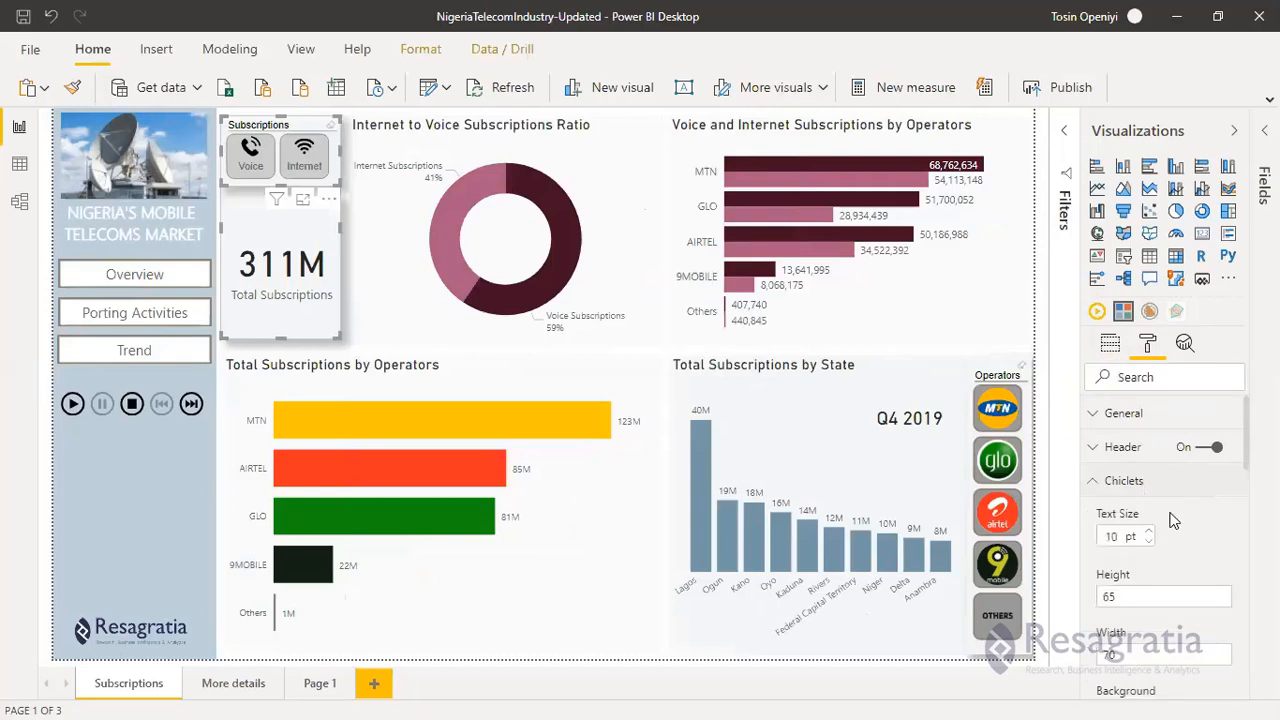
scroll(1105, 470, down, 2)
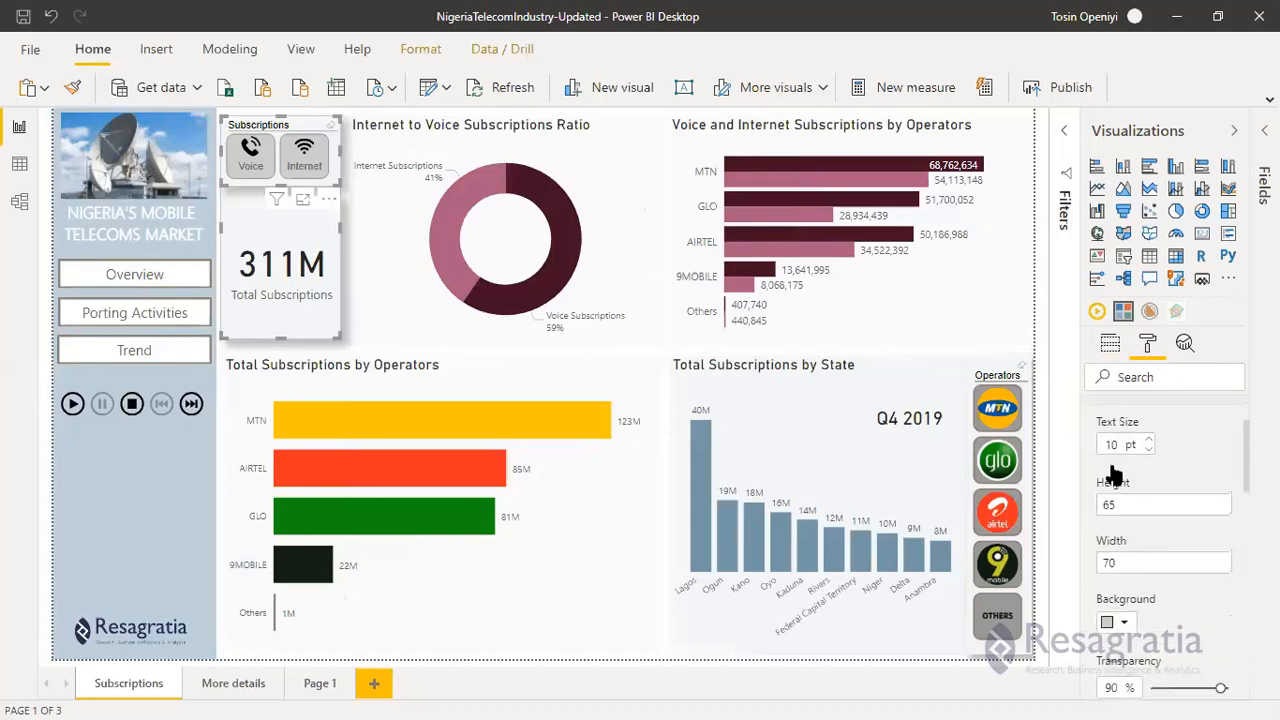
scroll(1113, 475, up, 2)
click(1095, 481)
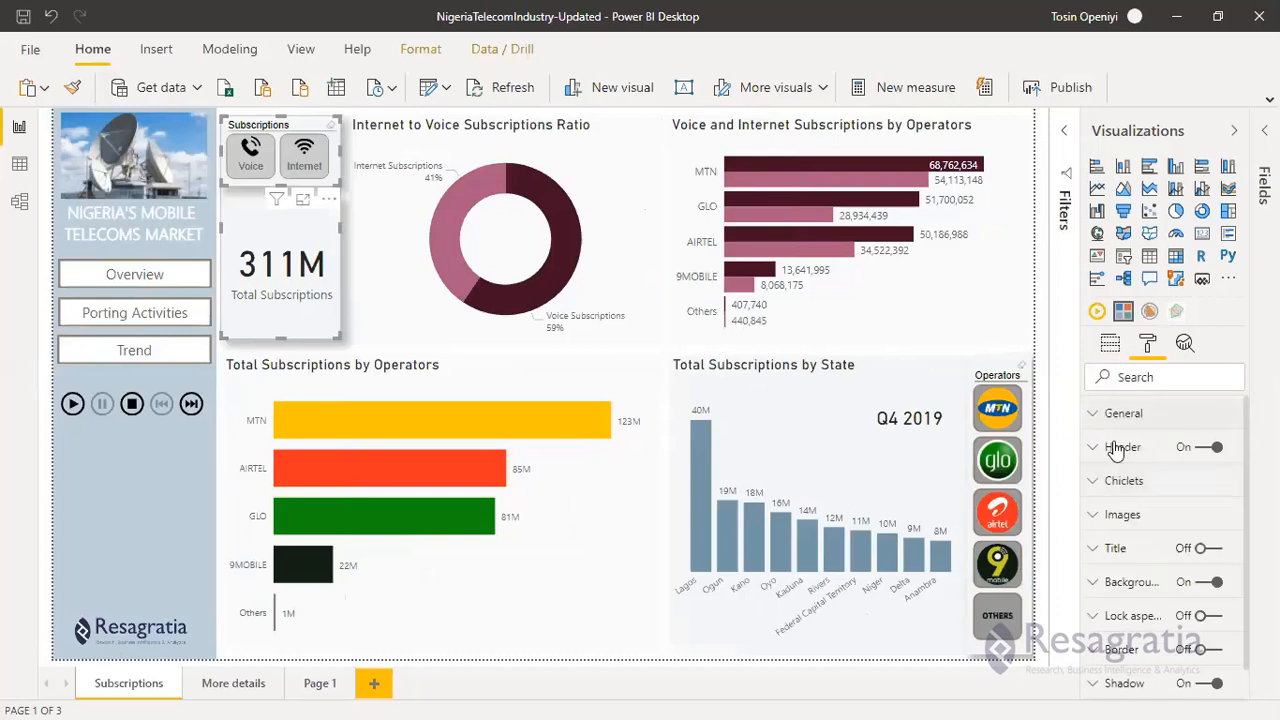
click(1134, 413)
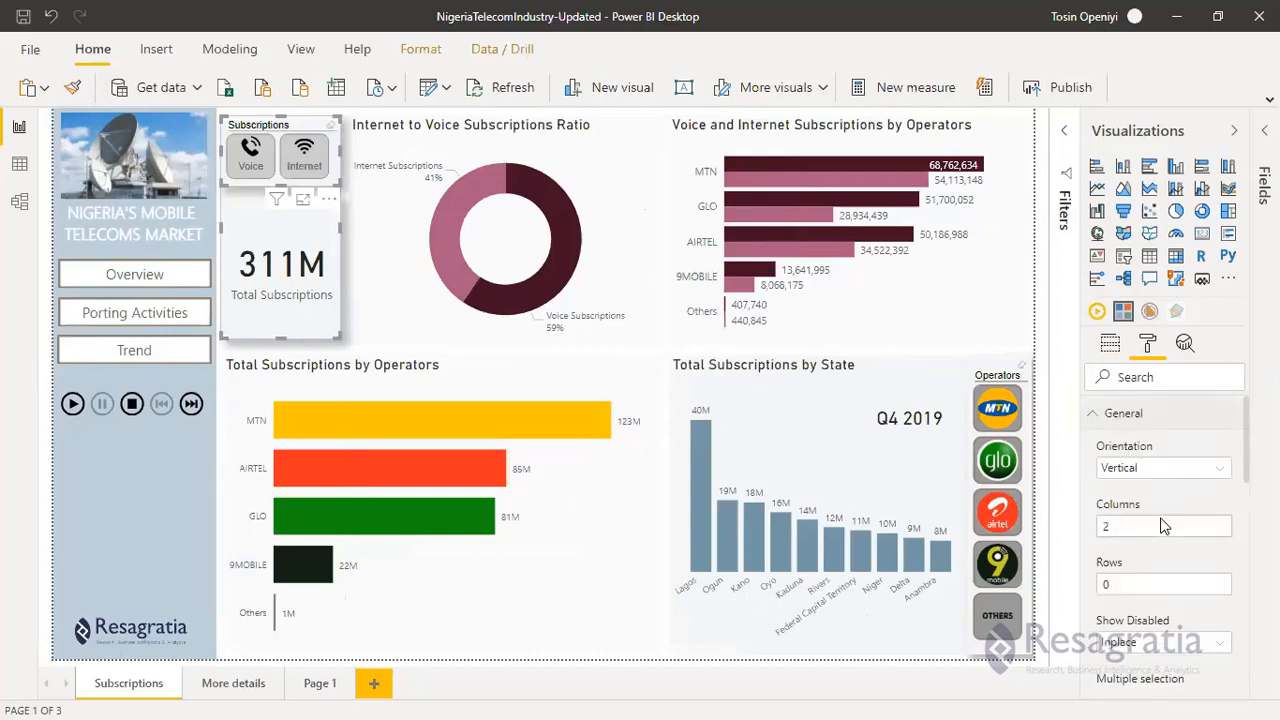
scroll(1163, 527, down, 4)
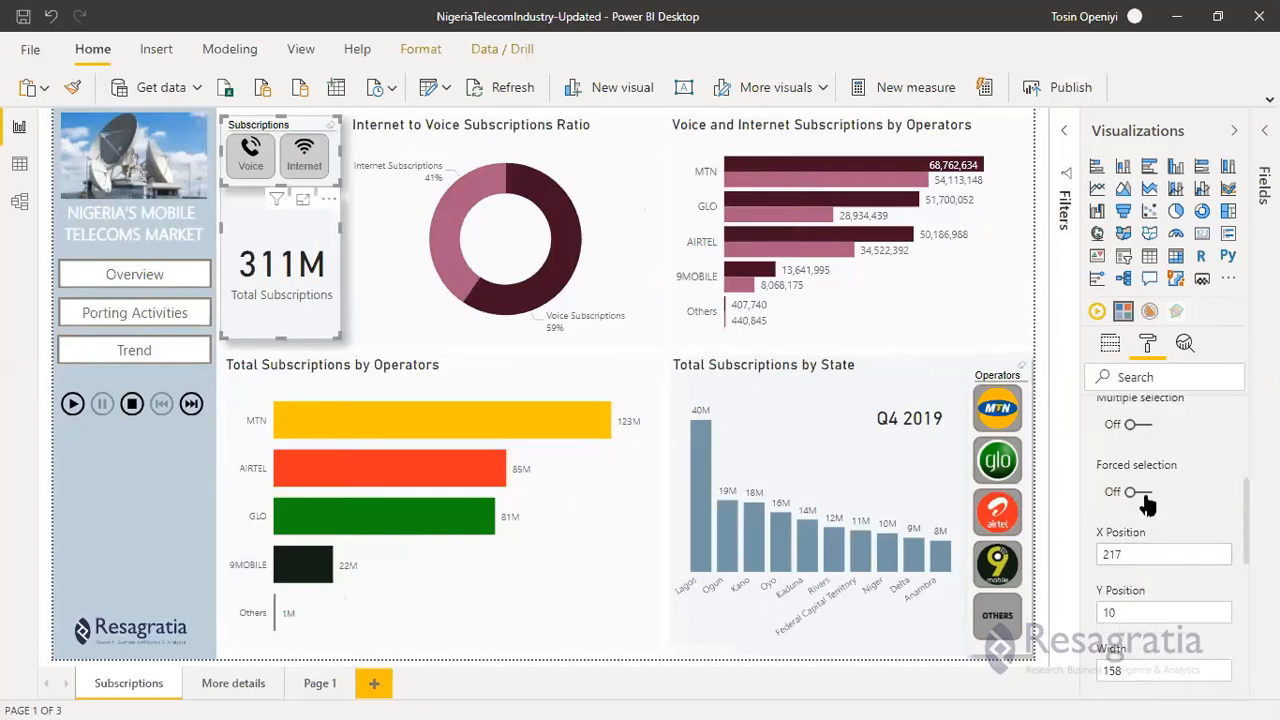
click(1142, 492)
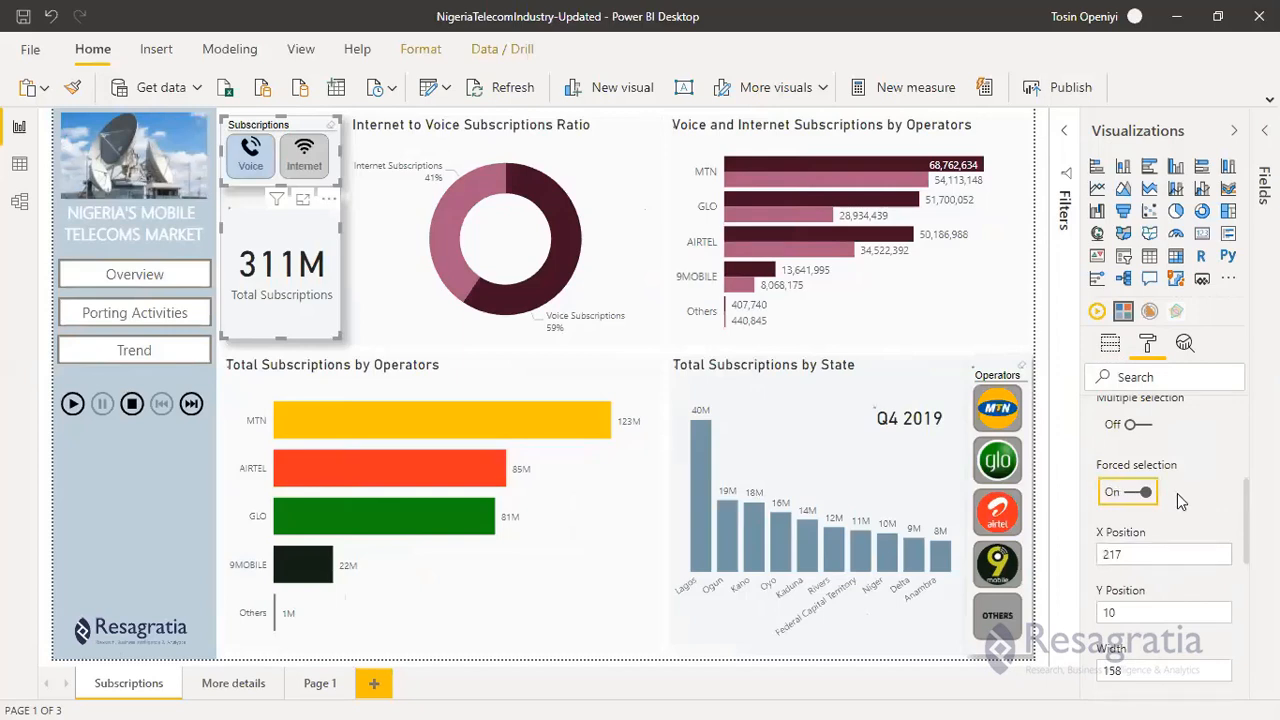
scroll(1177, 493, up, 3)
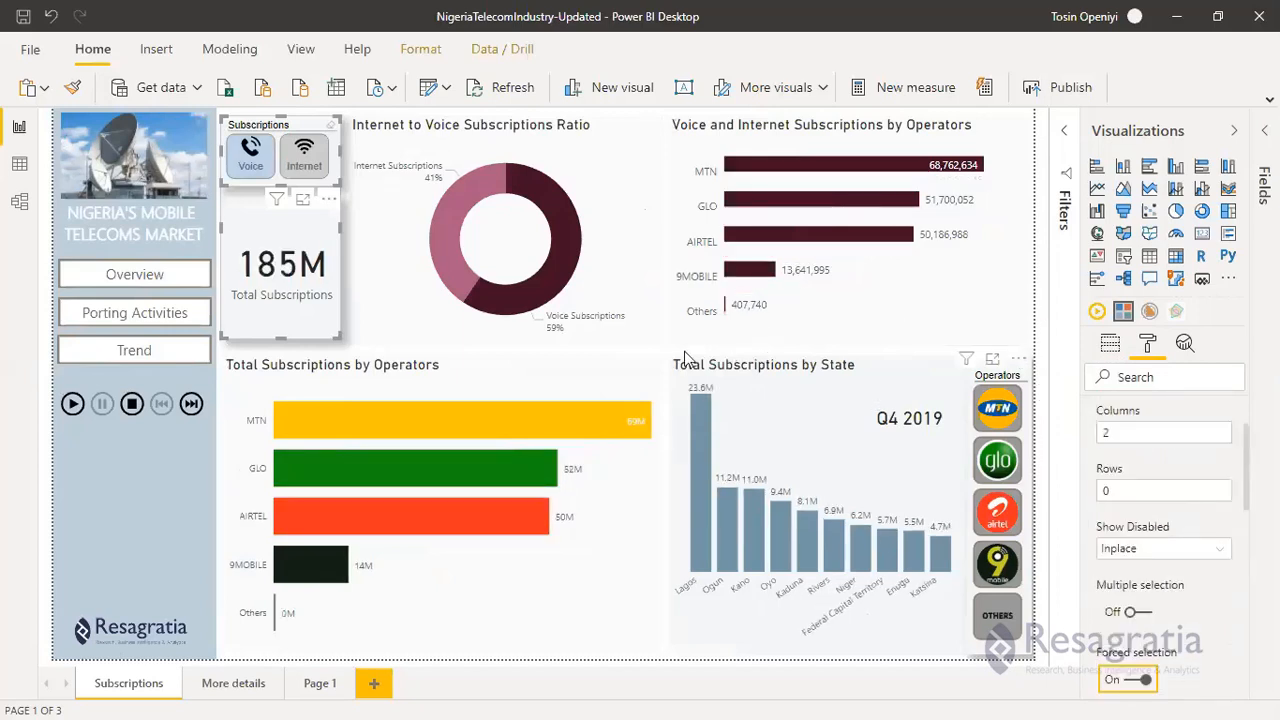
click(650, 358)
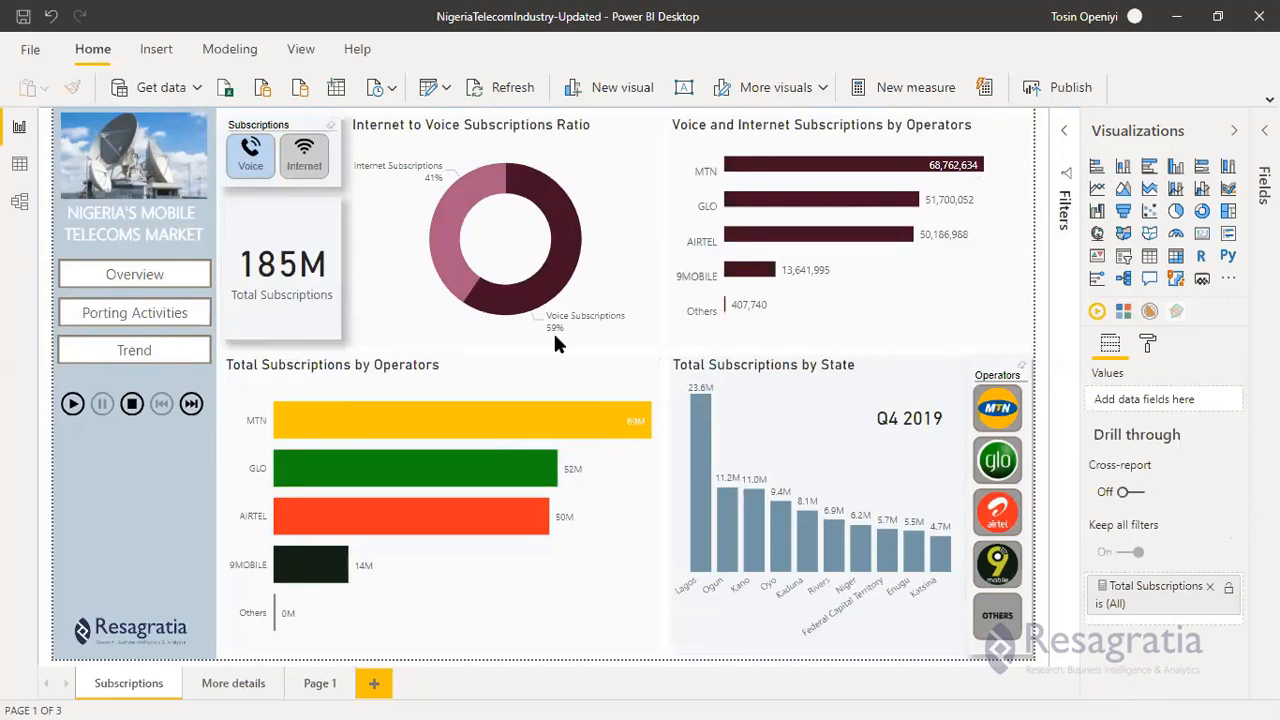
Test the Subscriptions slicer by switching the report to Internet and back to Voice.
click(304, 160)
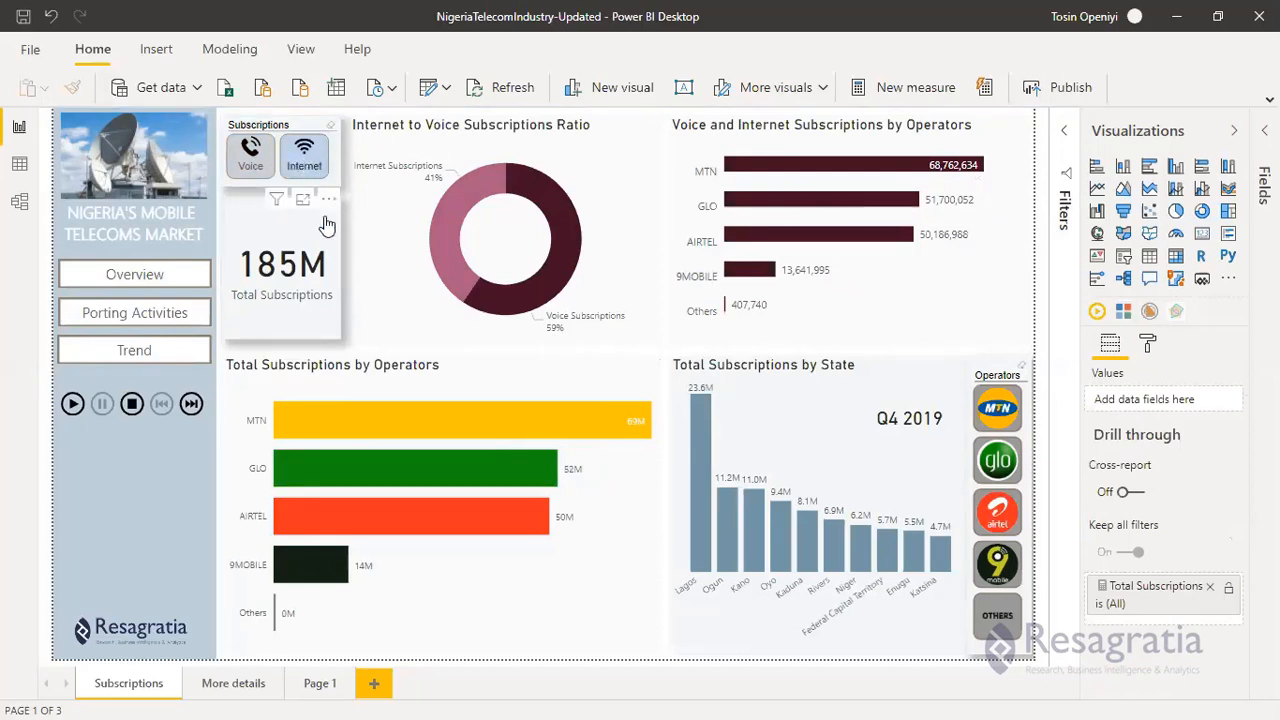
click(250, 155)
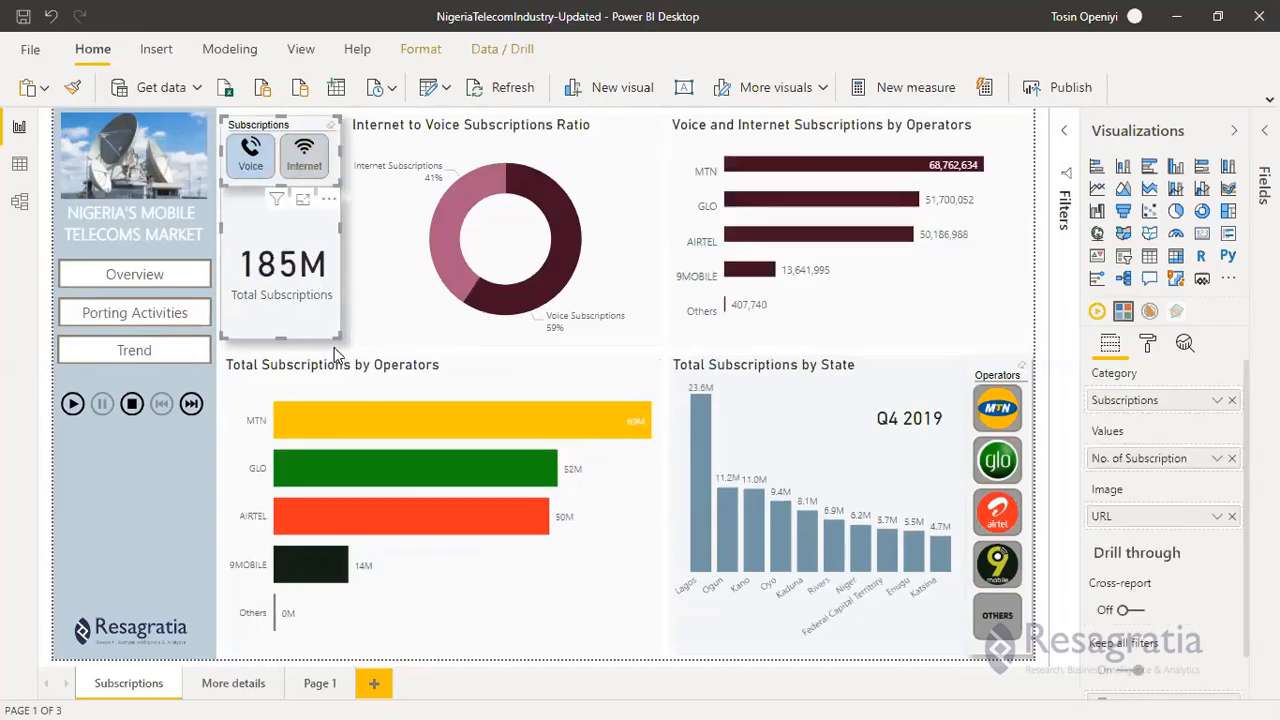
click(332, 352)
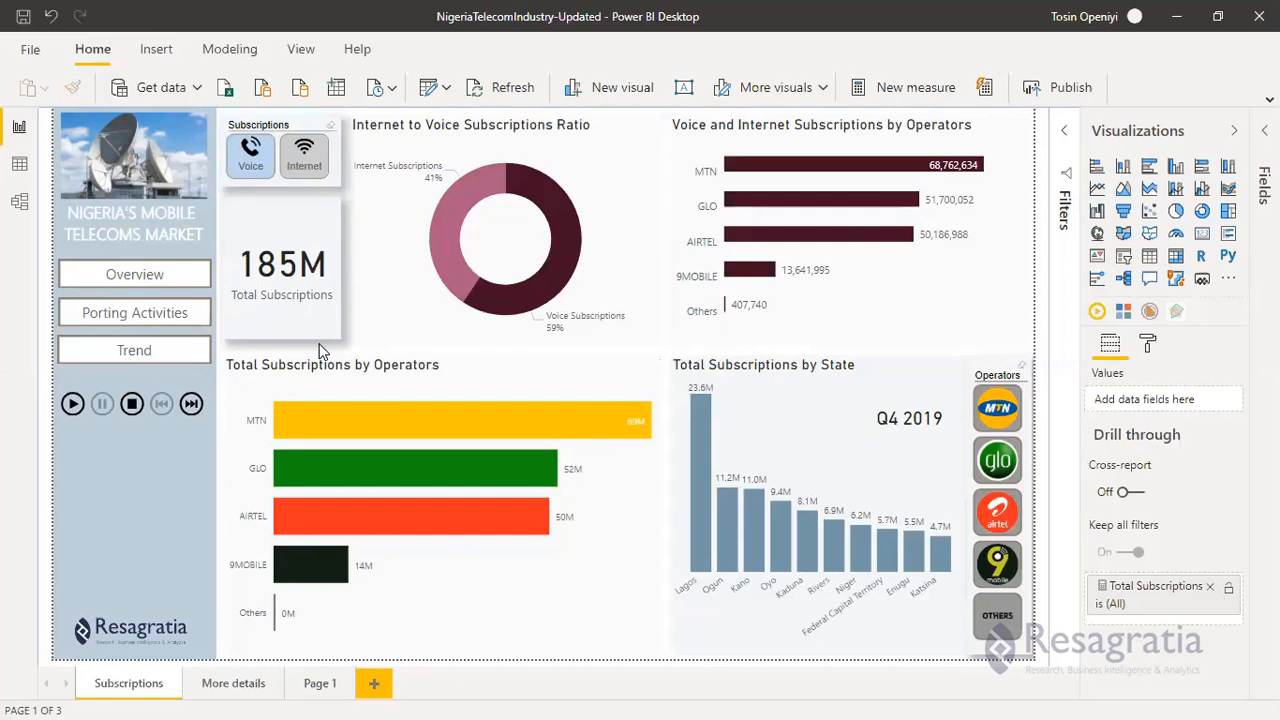
Shorten the Voice and Internet Subscriptions by Operators chart from its upper edge and set the Subscriptions slicer's interaction with it to None.
click(776, 130)
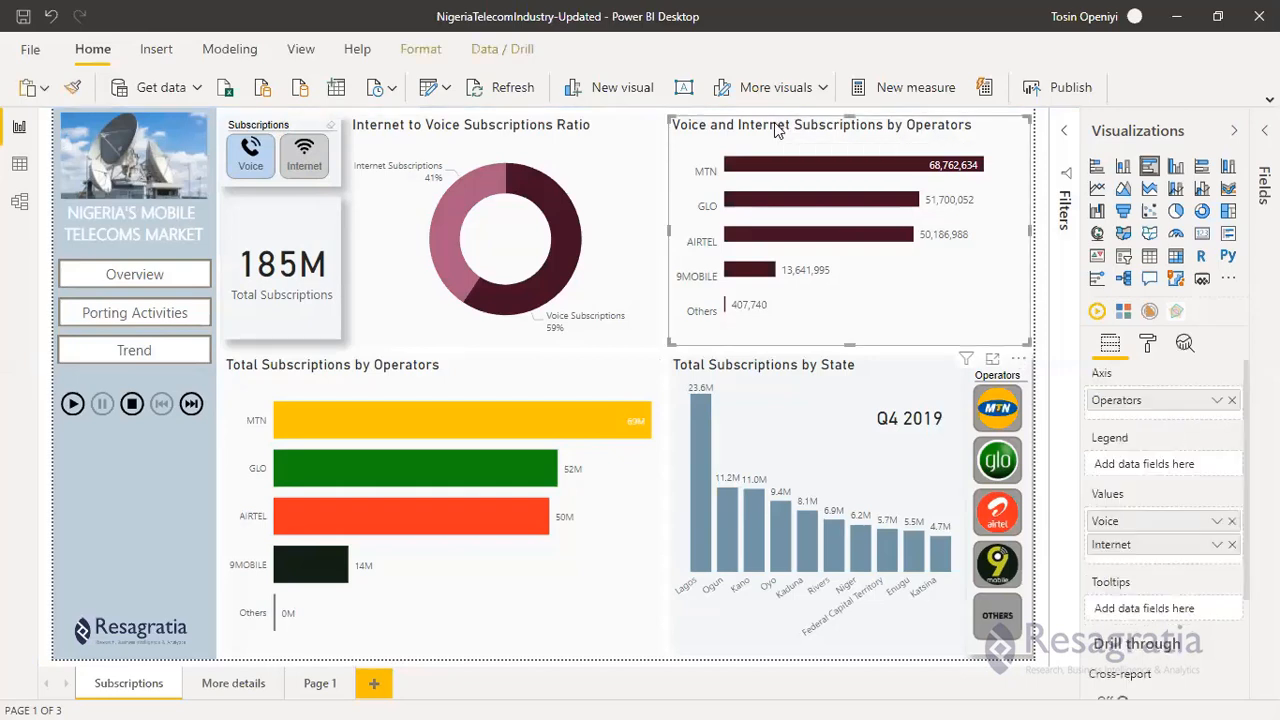
click(421, 50)
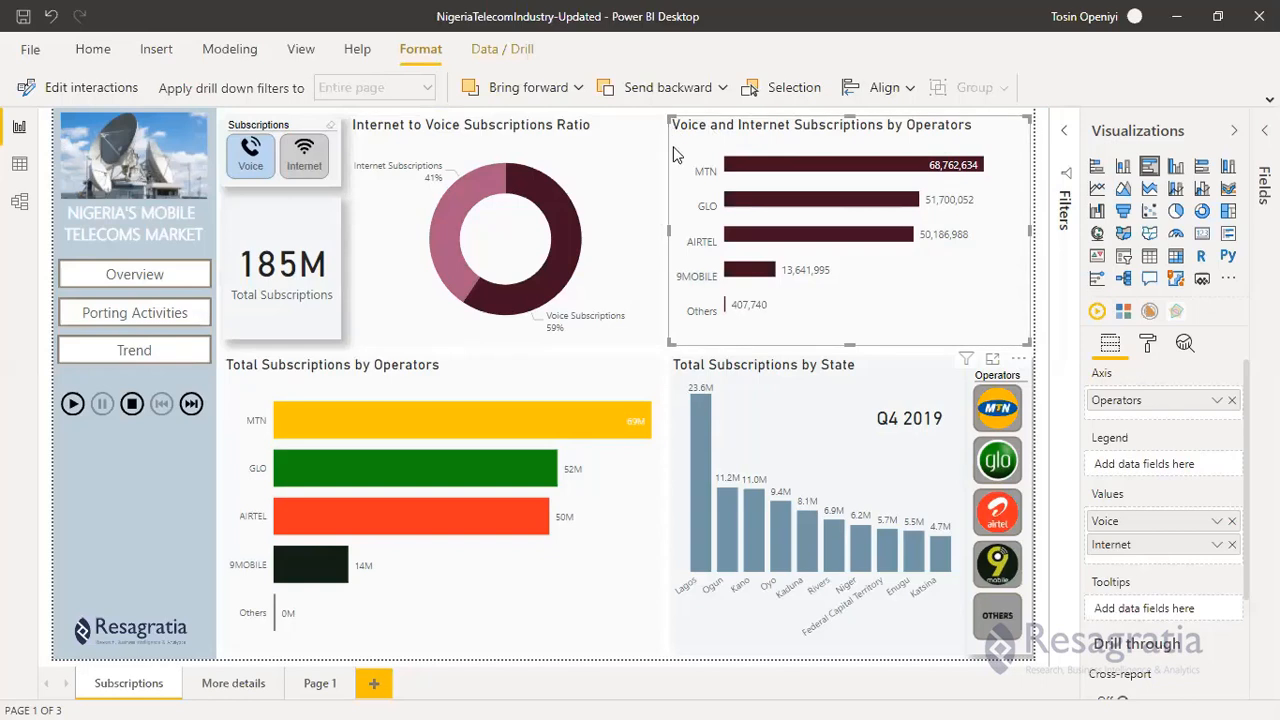
drag(673, 180, 677, 184)
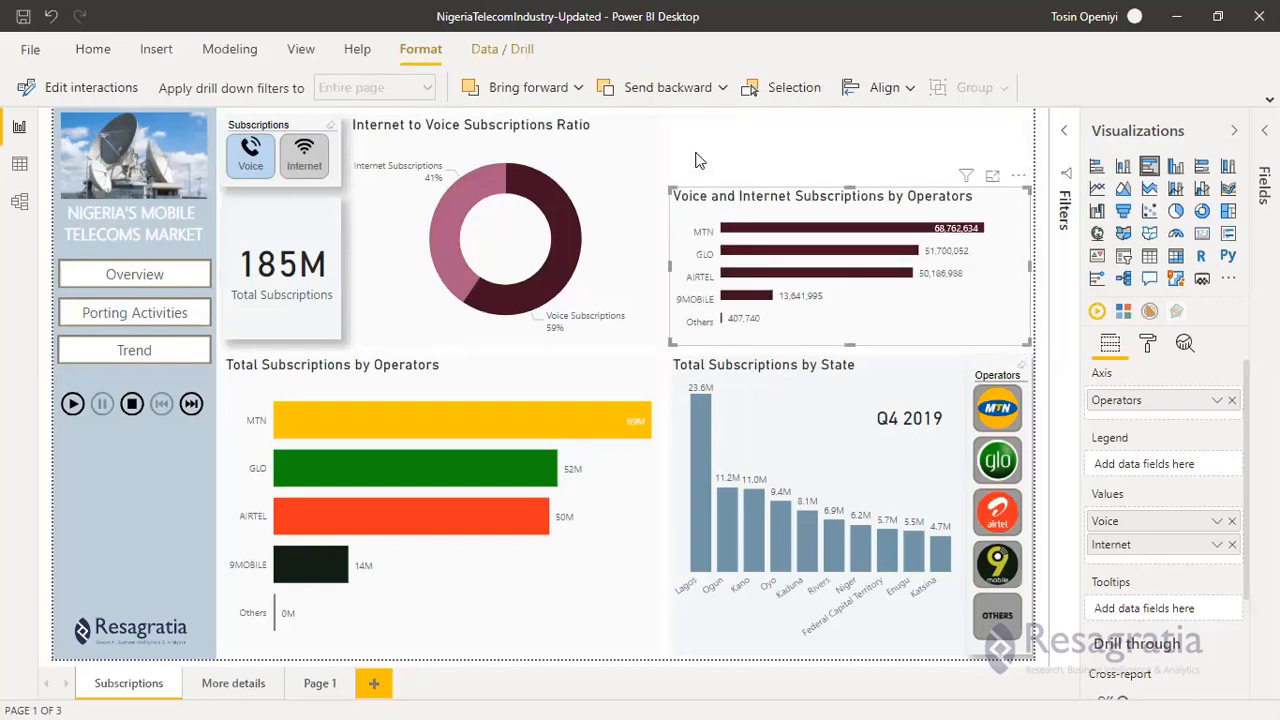
click(110, 93)
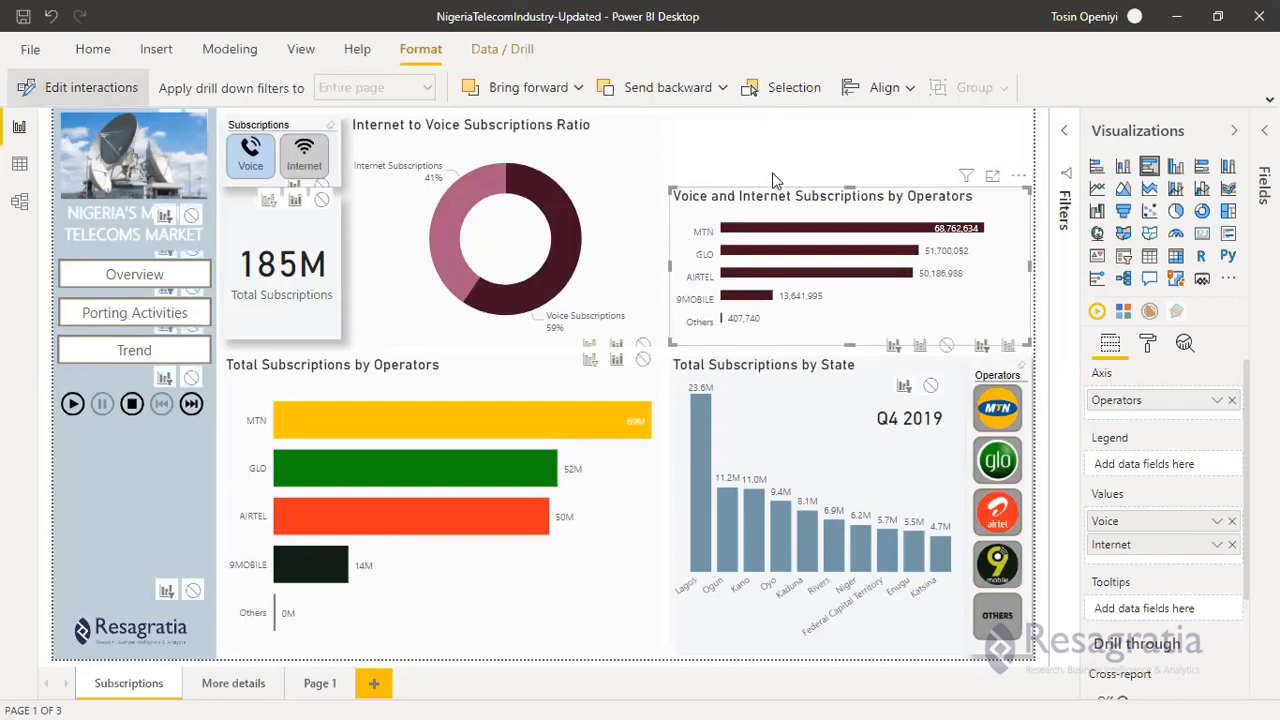
click(334, 168)
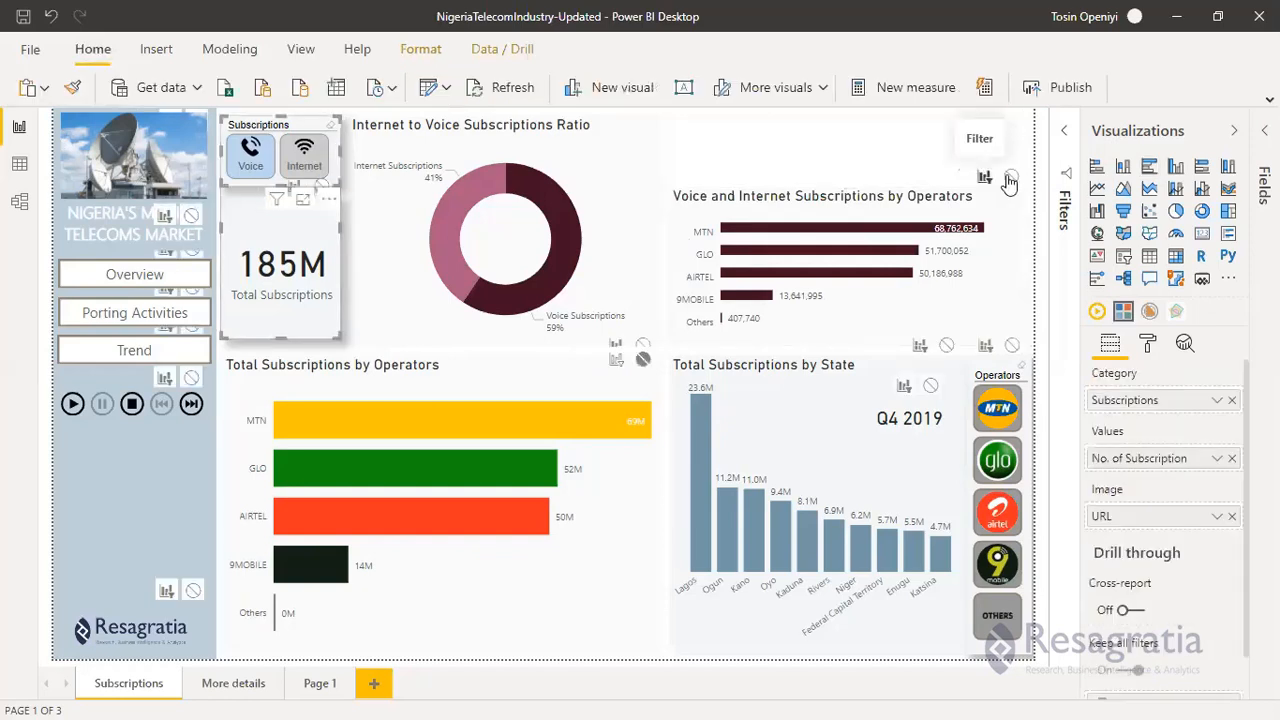
click(1011, 176)
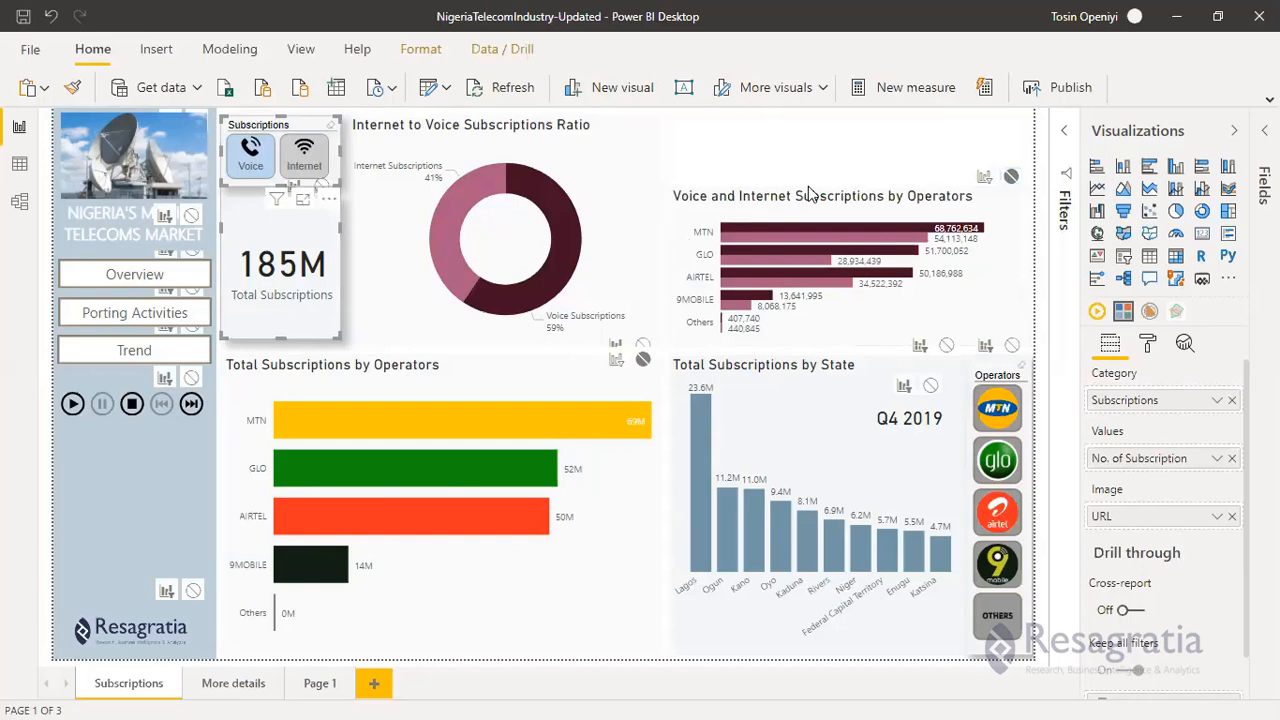
Stretch the Voice and Internet Subscriptions by Operators chart back up to align with the donut chart.
click(849, 189)
drag(838, 156, 778, 111)
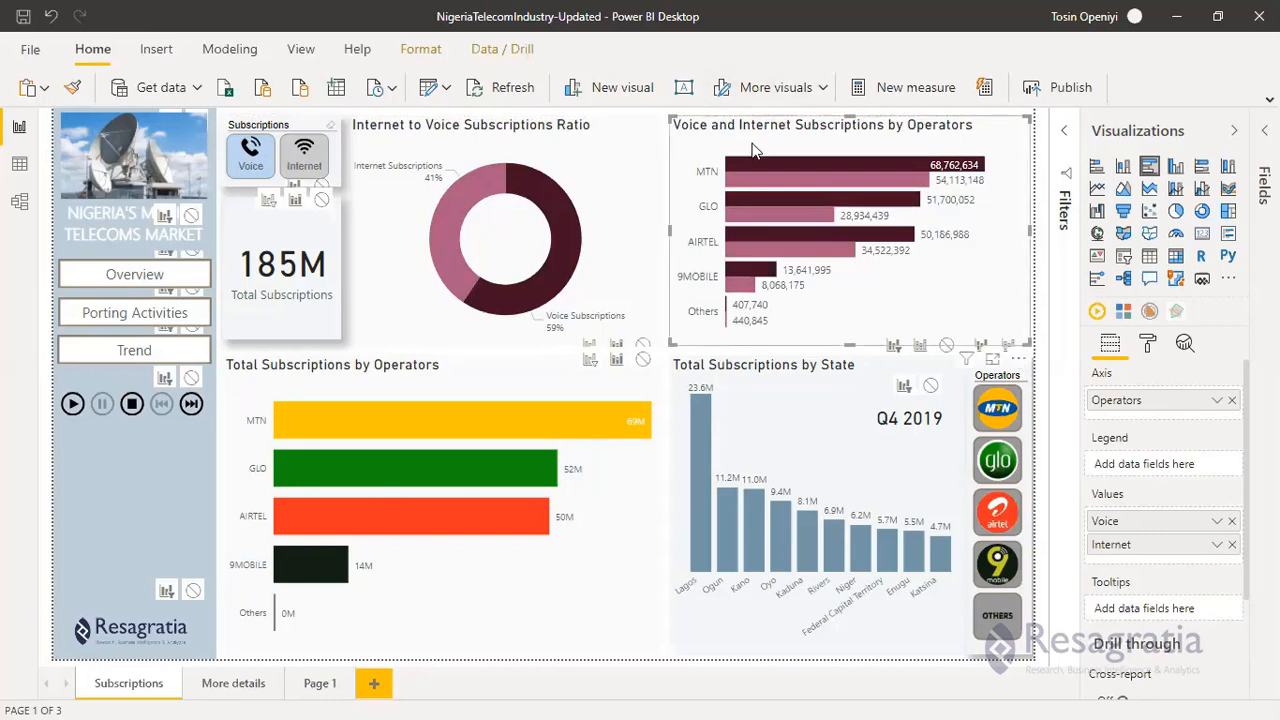
click(676, 357)
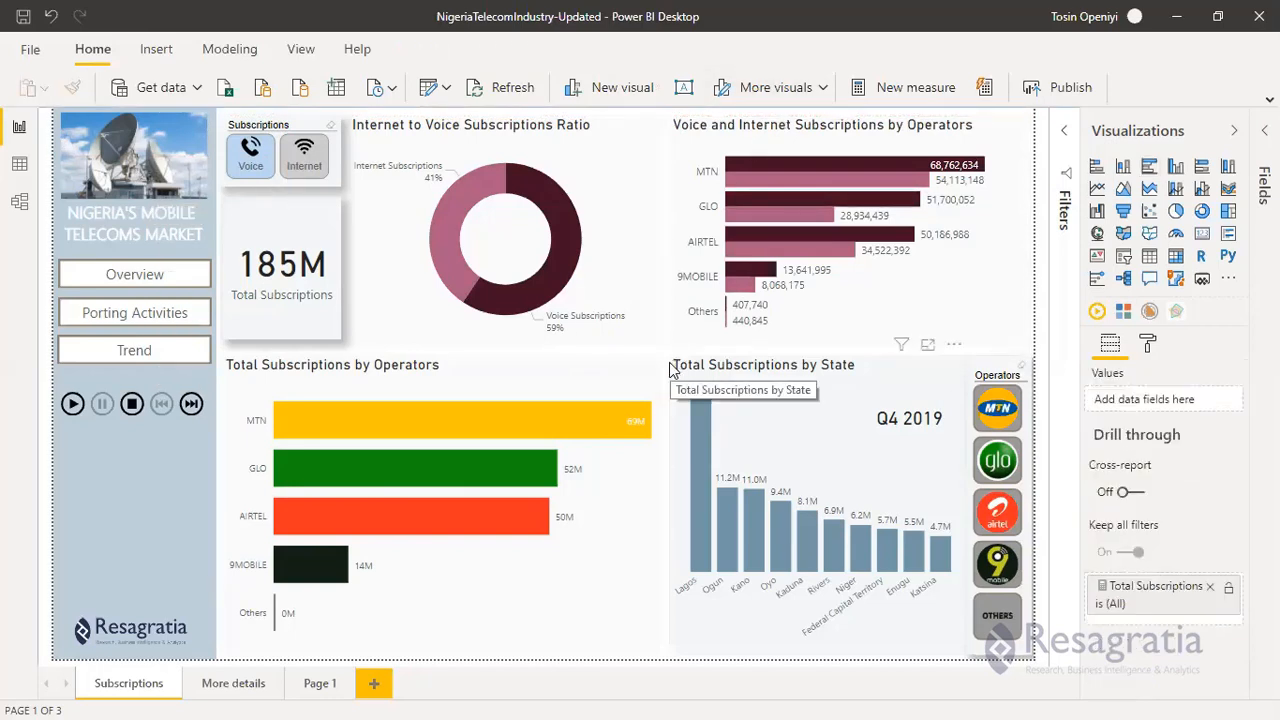
Check the edited slicer interaction by selecting Internet and returning the Subscriptions slicer to Voice.
click(304, 152)
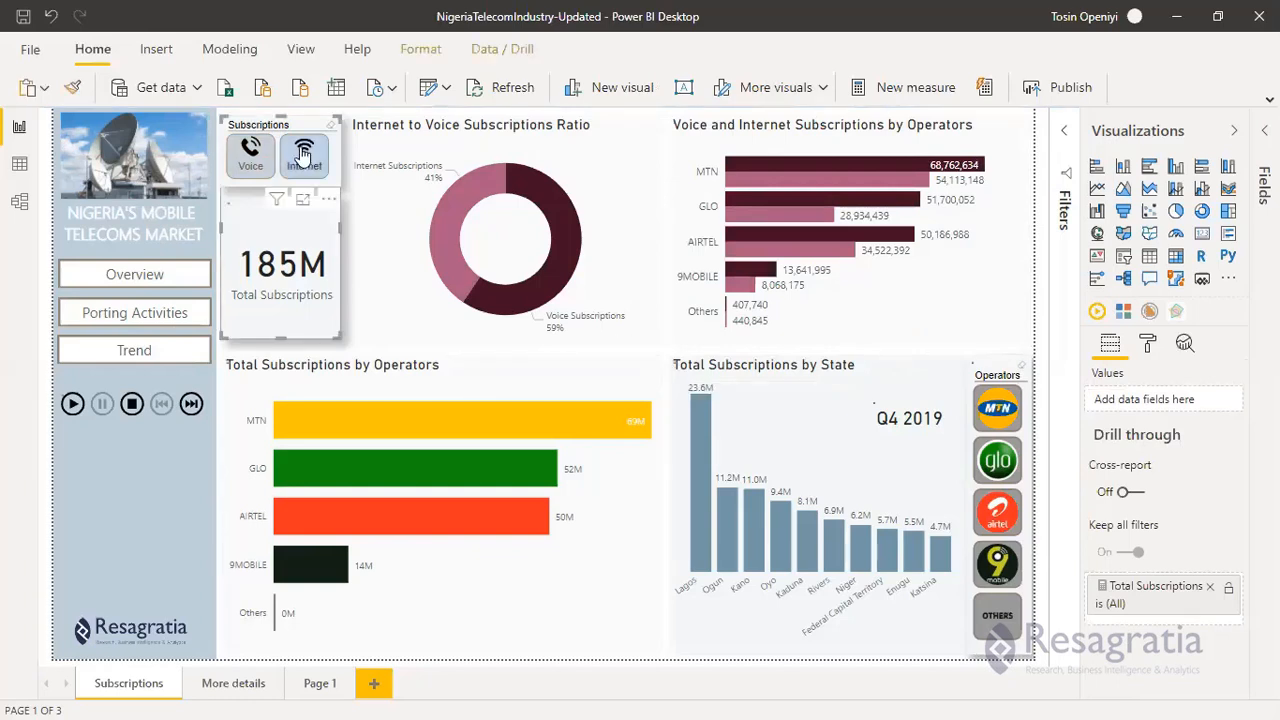
click(262, 165)
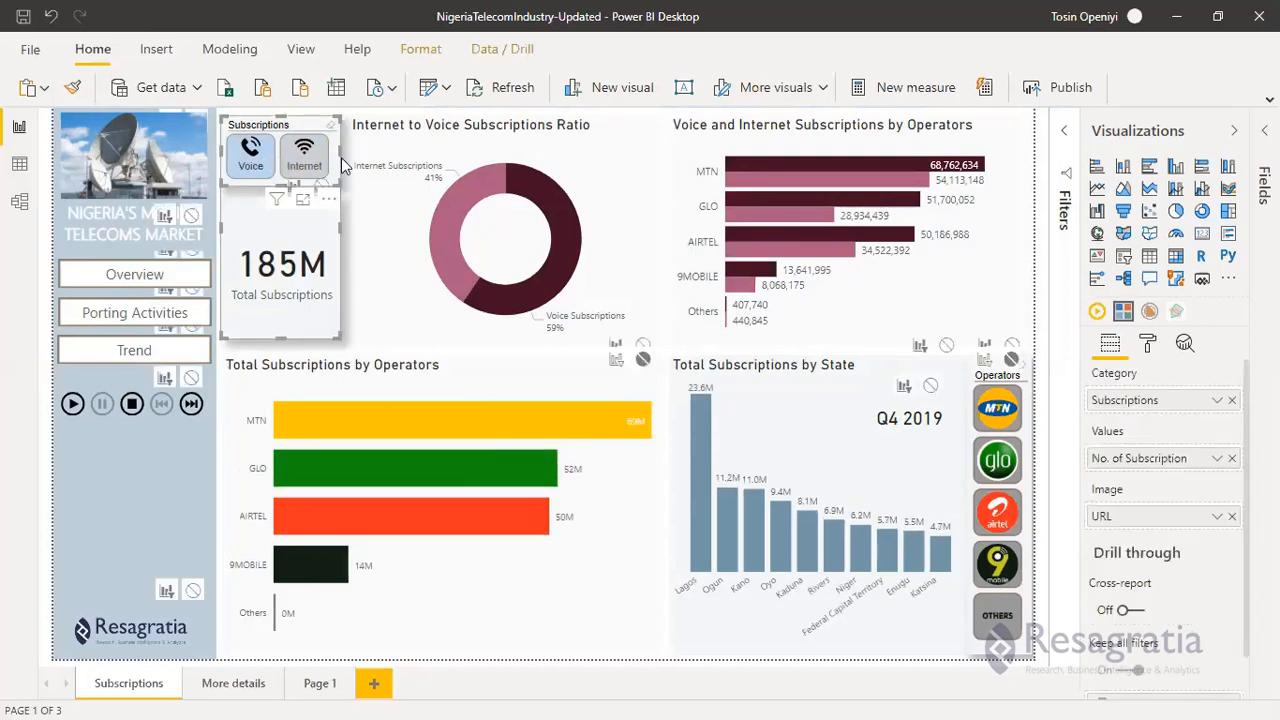
click(357, 360)
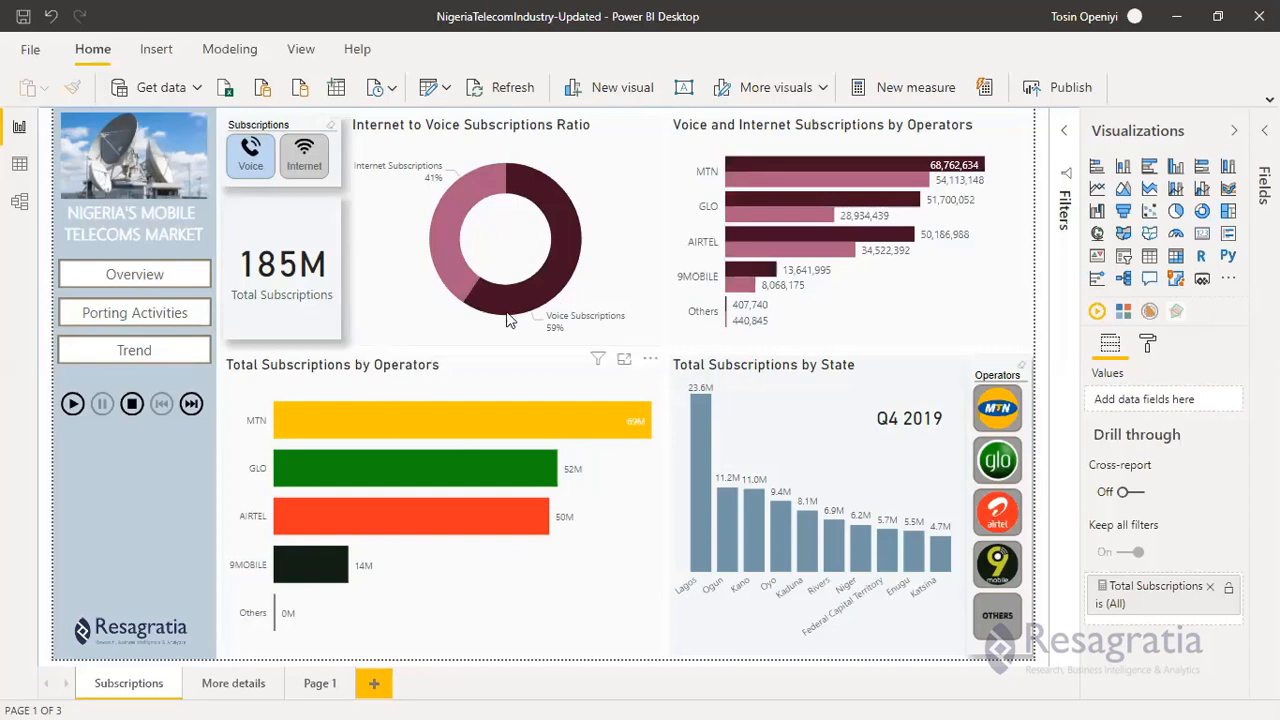
Drill through from the MTN bar of Total Subscriptions by Operators to the More details page and review its drill-through filters.
mouse_move(506, 319)
mouse_move(904, 183)
mouse_move(484, 433)
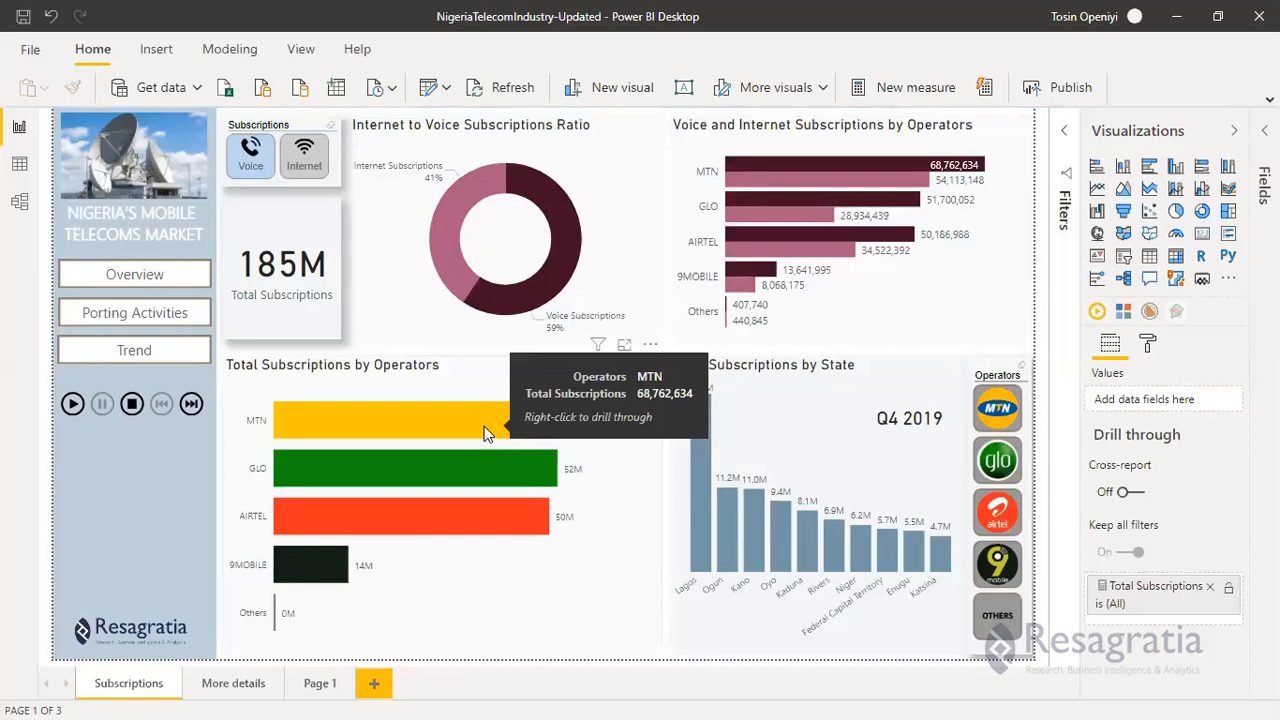
click(484, 433)
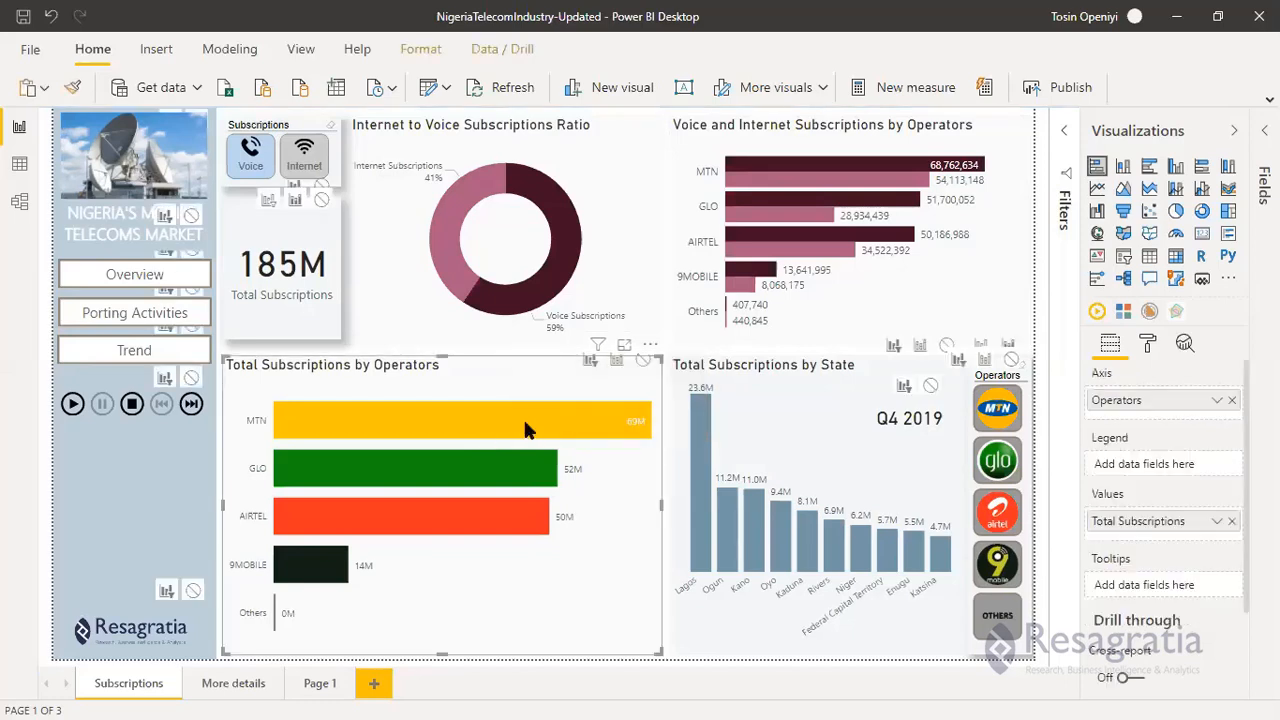
right_click(525, 428)
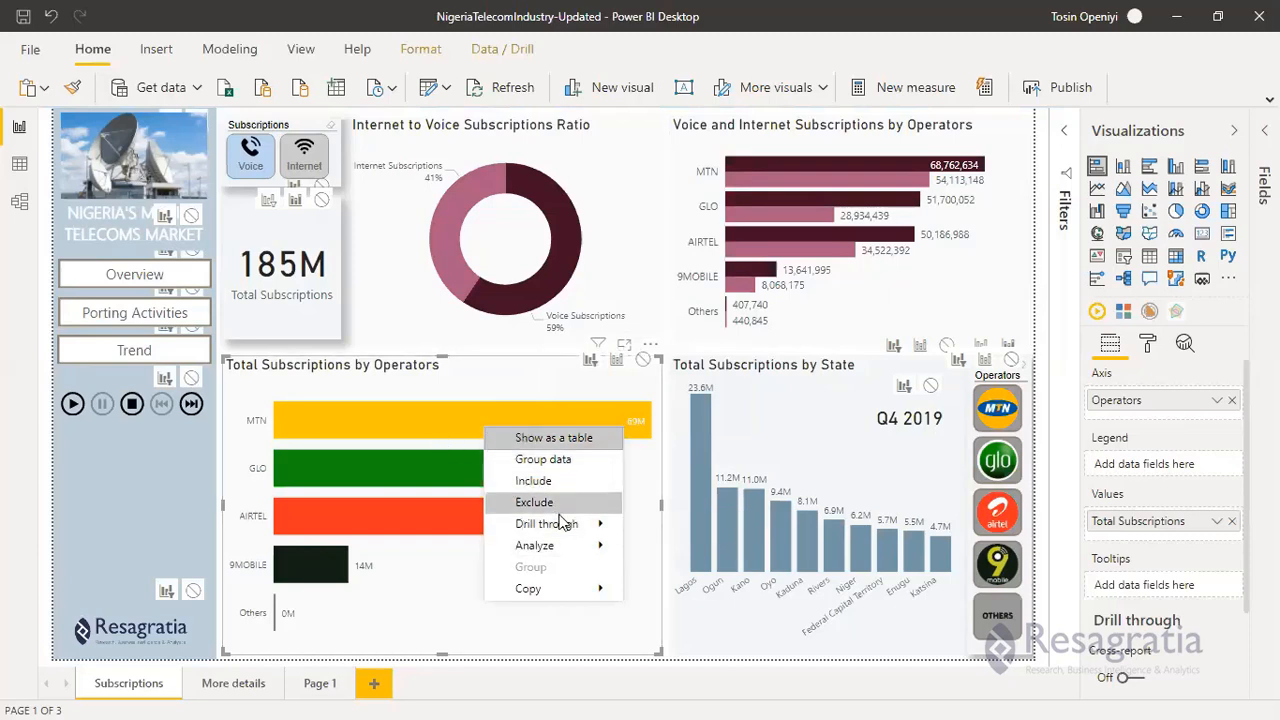
mouse_move(555, 521)
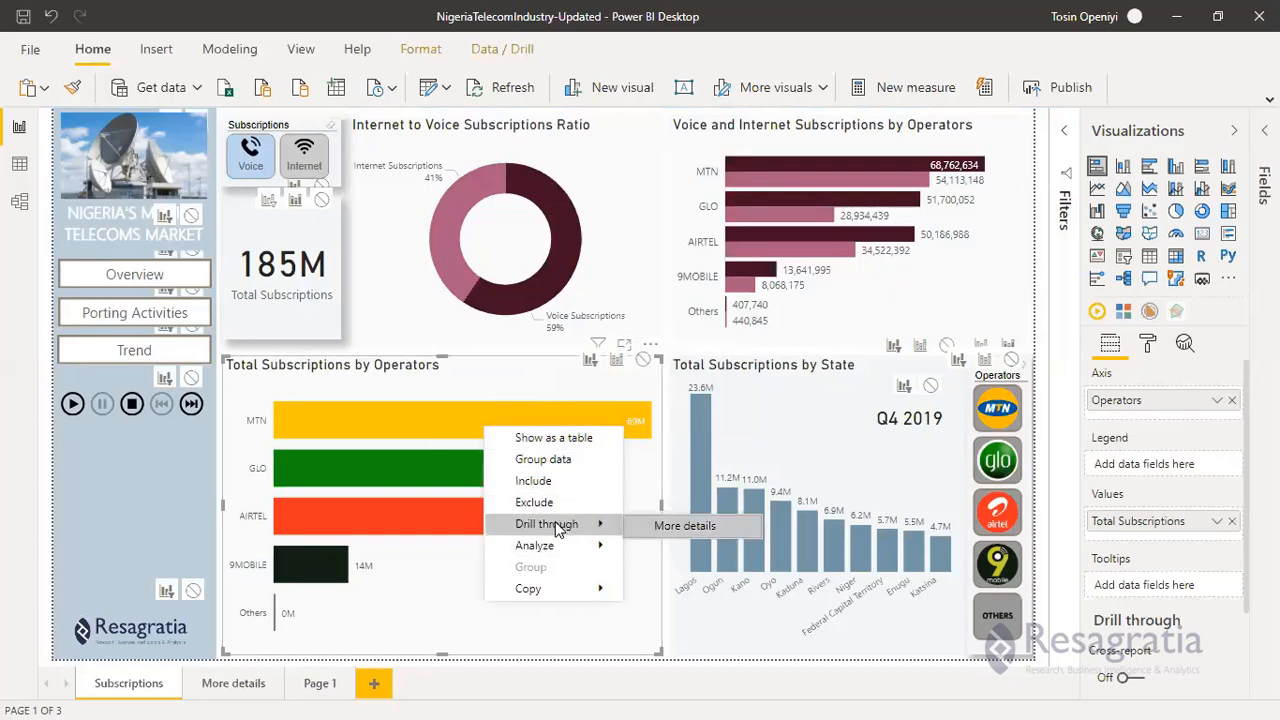
click(651, 525)
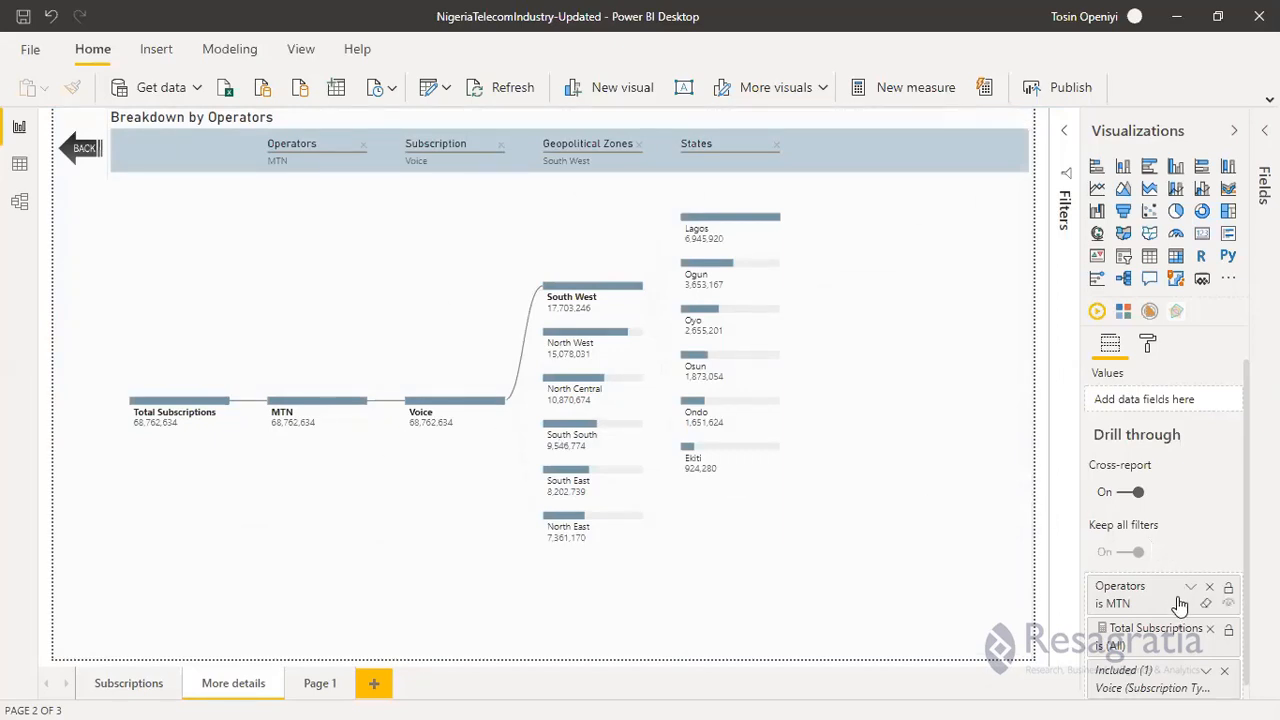
scroll(1177, 617, down, 1)
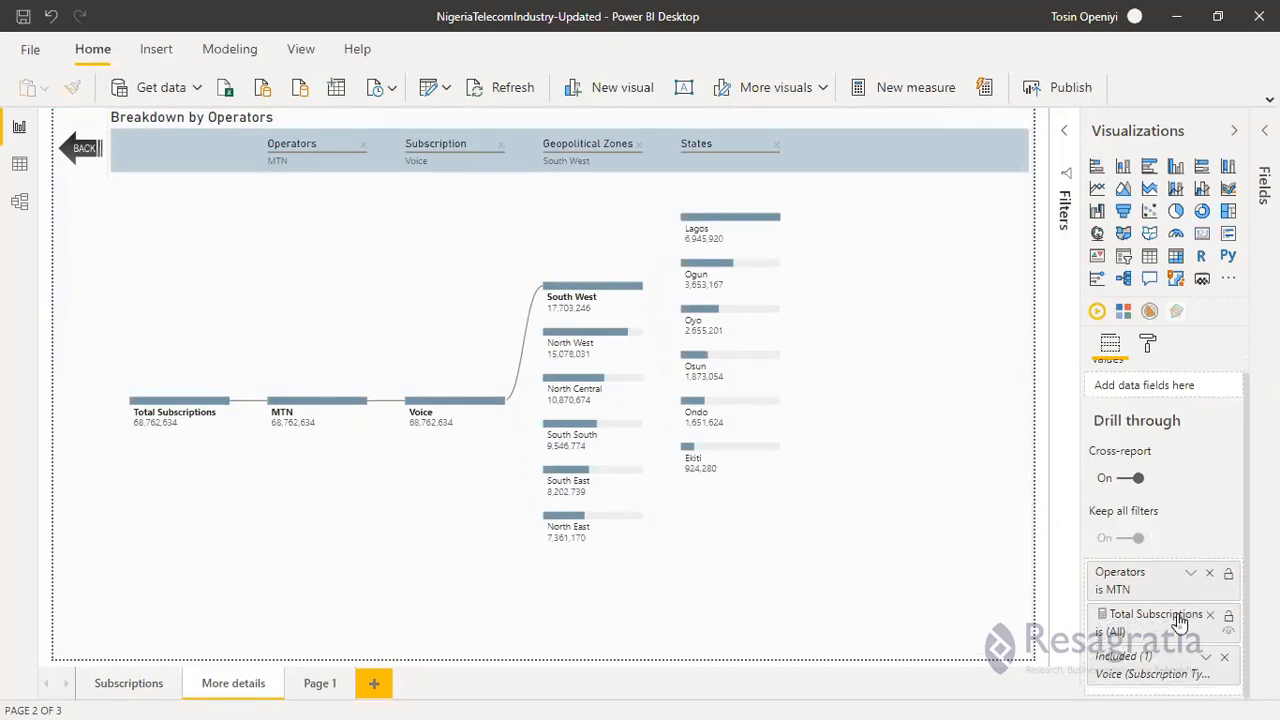
Remove the included Voice drill-through filter from the More details page and return to the Subscriptions page.
click(1228, 660)
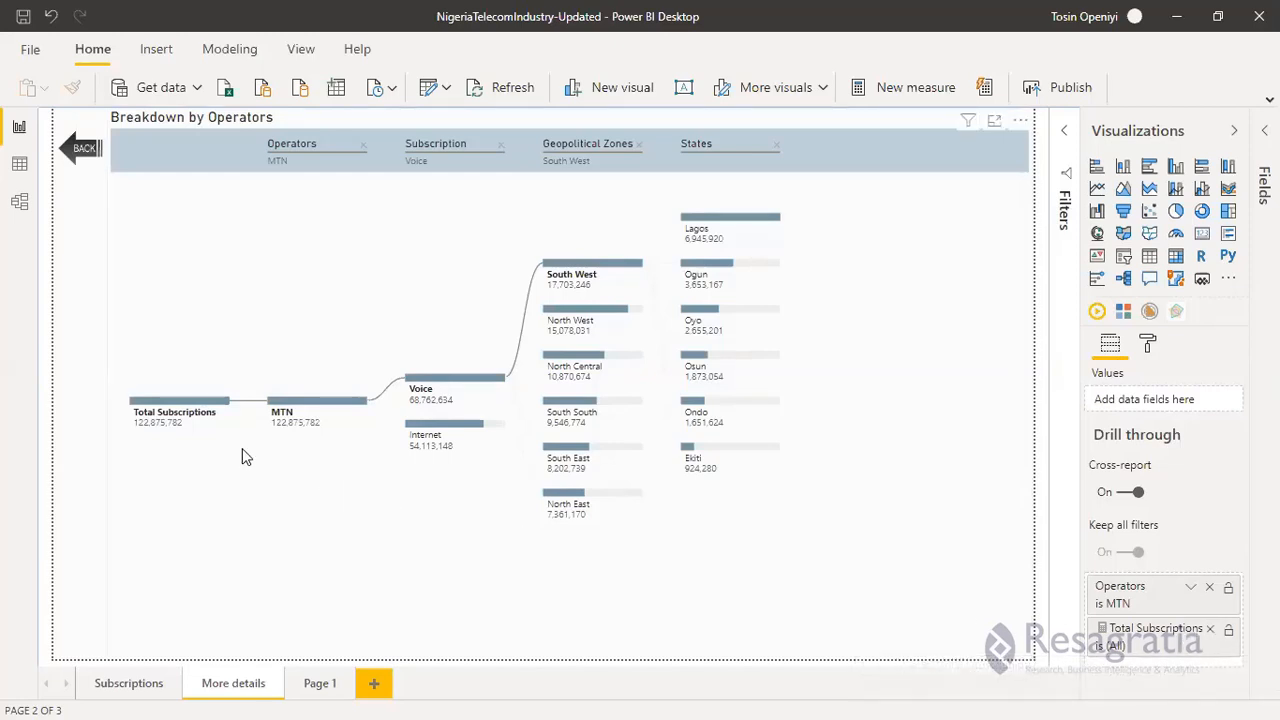
mouse_move(178, 408)
ctrl+click(84, 148)
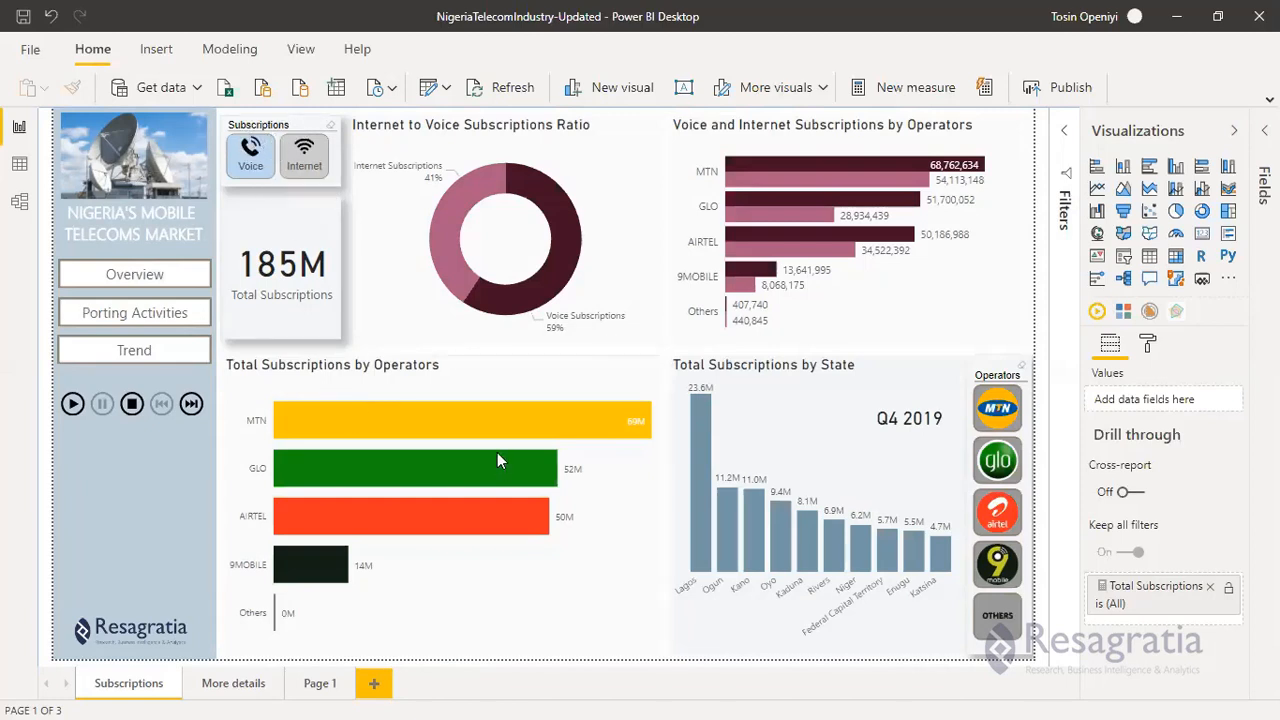
Drill through from the MTN bar of Total Subscriptions by Operators to More details, inspect the Voice breakdown, and go back to the Subscriptions page.
mouse_move(503, 433)
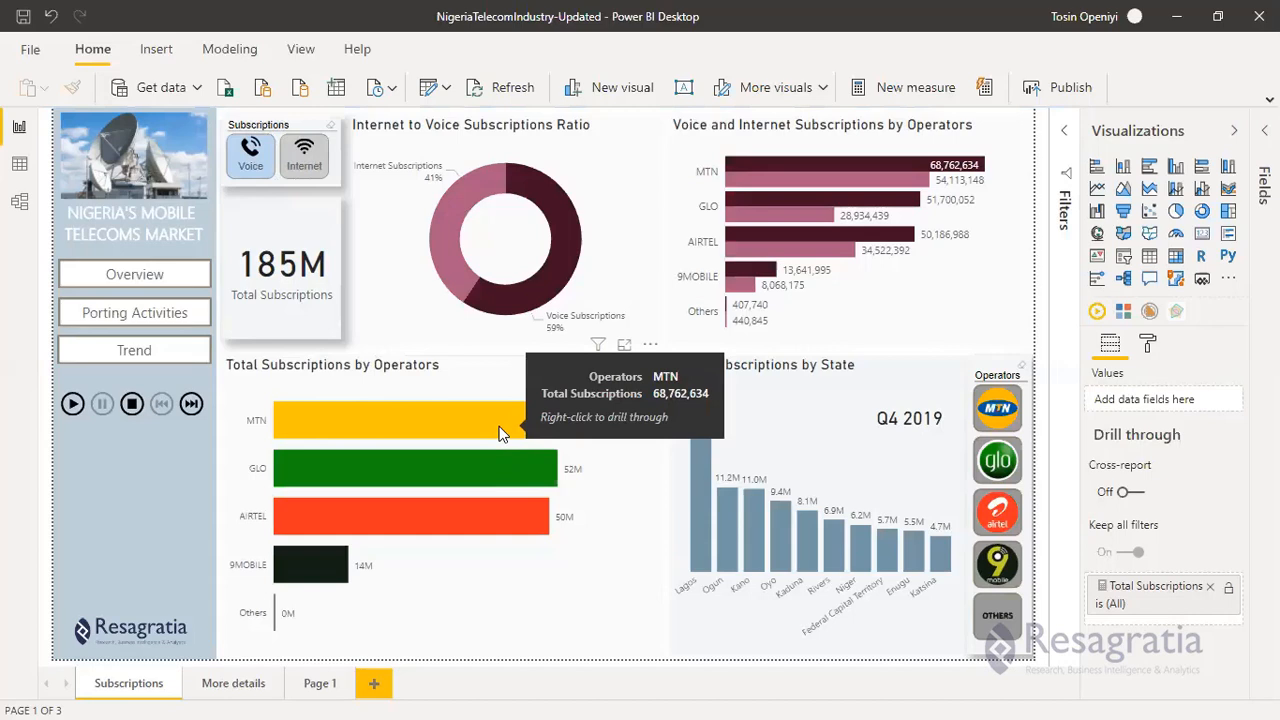
right_click(503, 433)
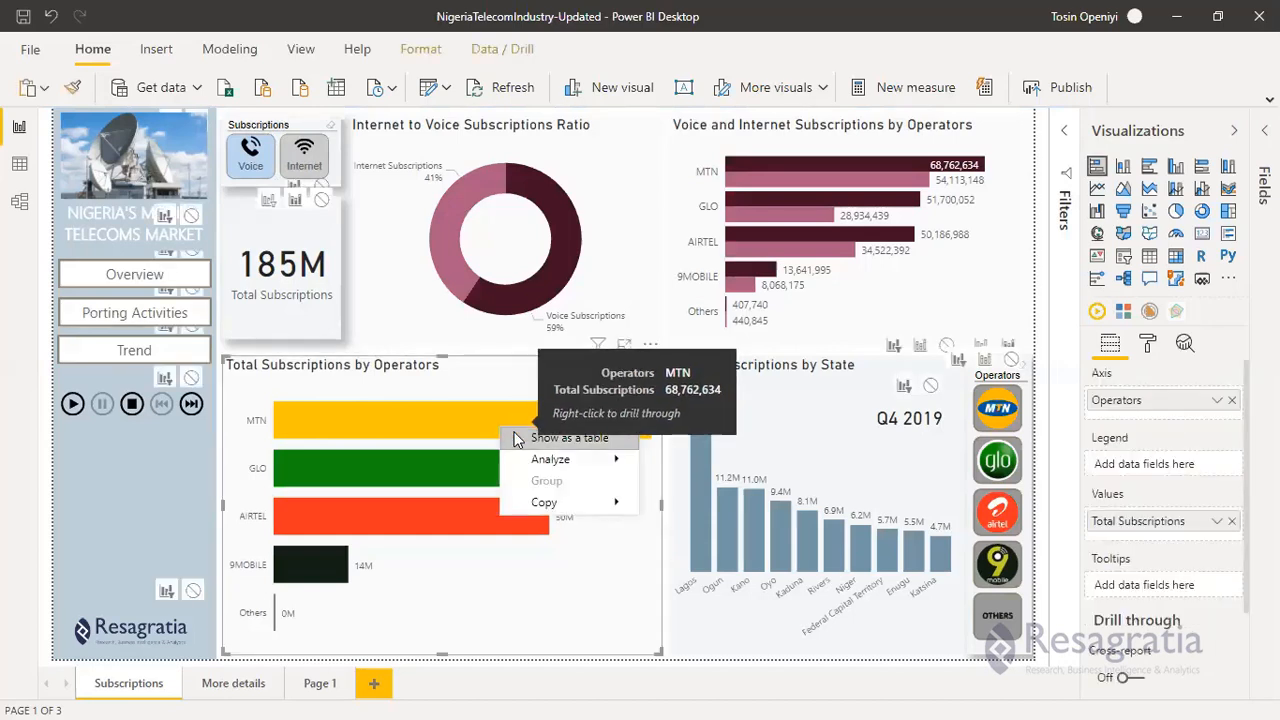
key(Escape)
right_click(460, 432)
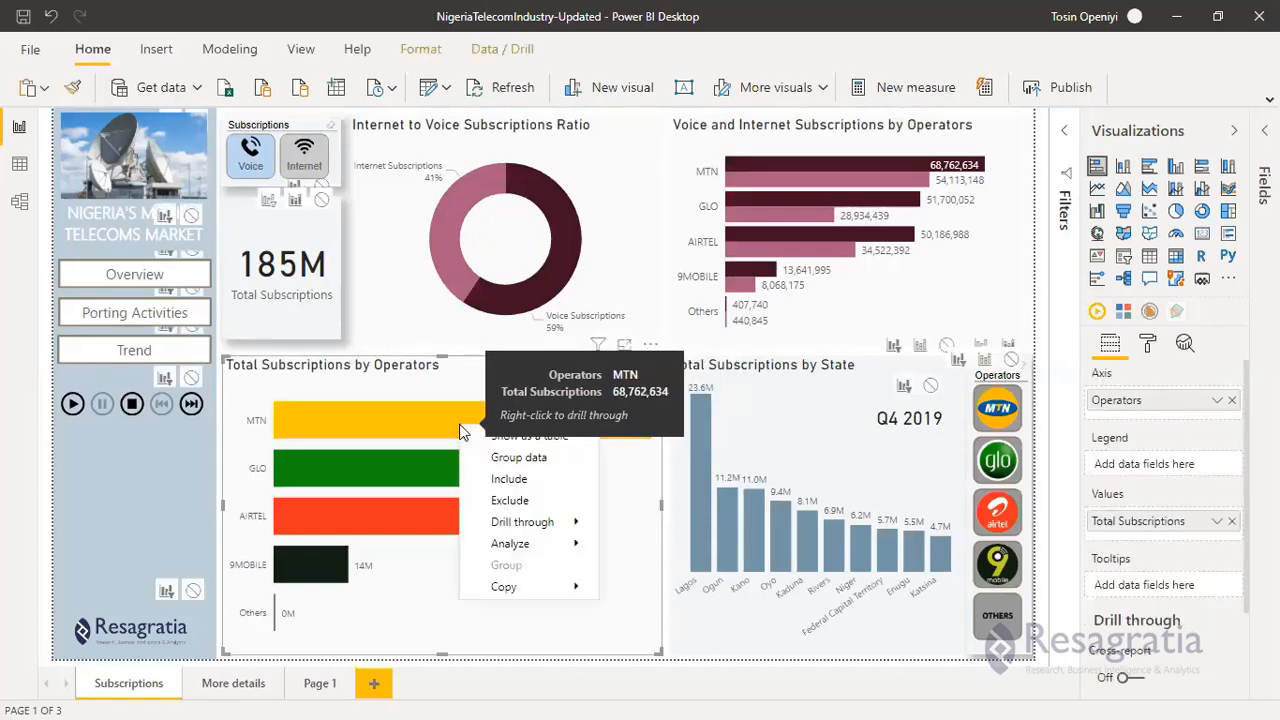
mouse_move(530, 524)
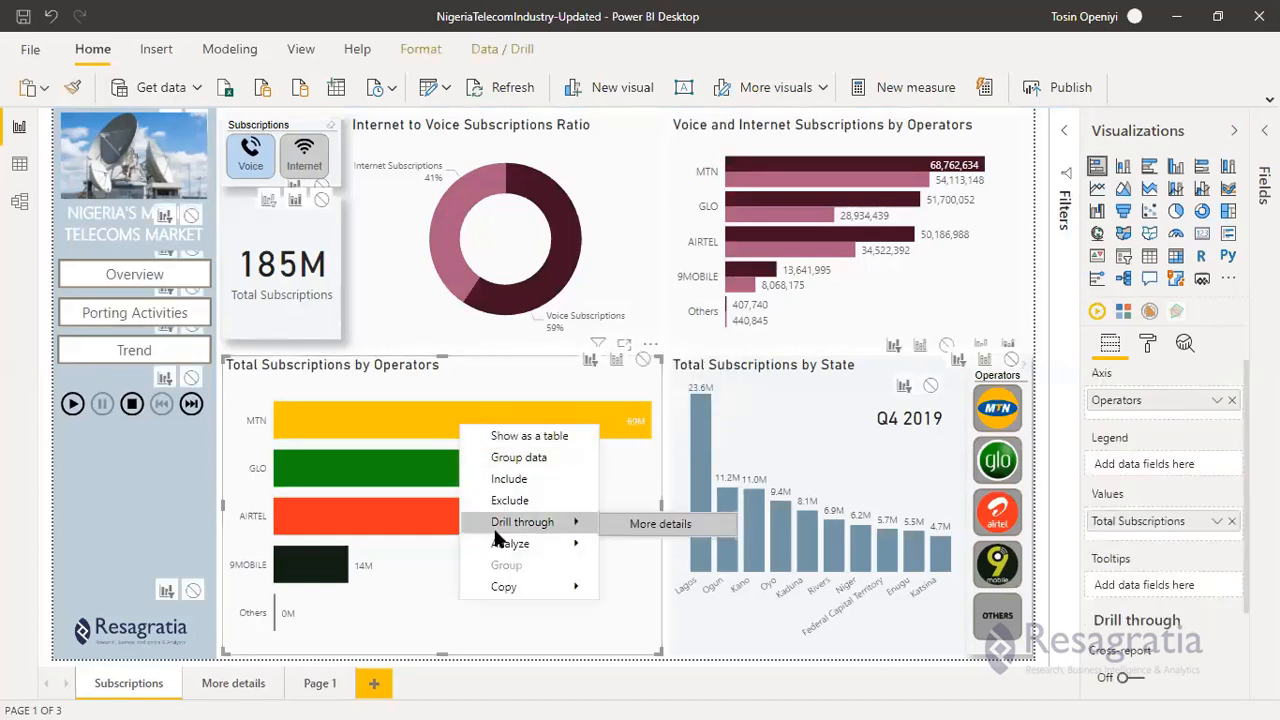
click(640, 524)
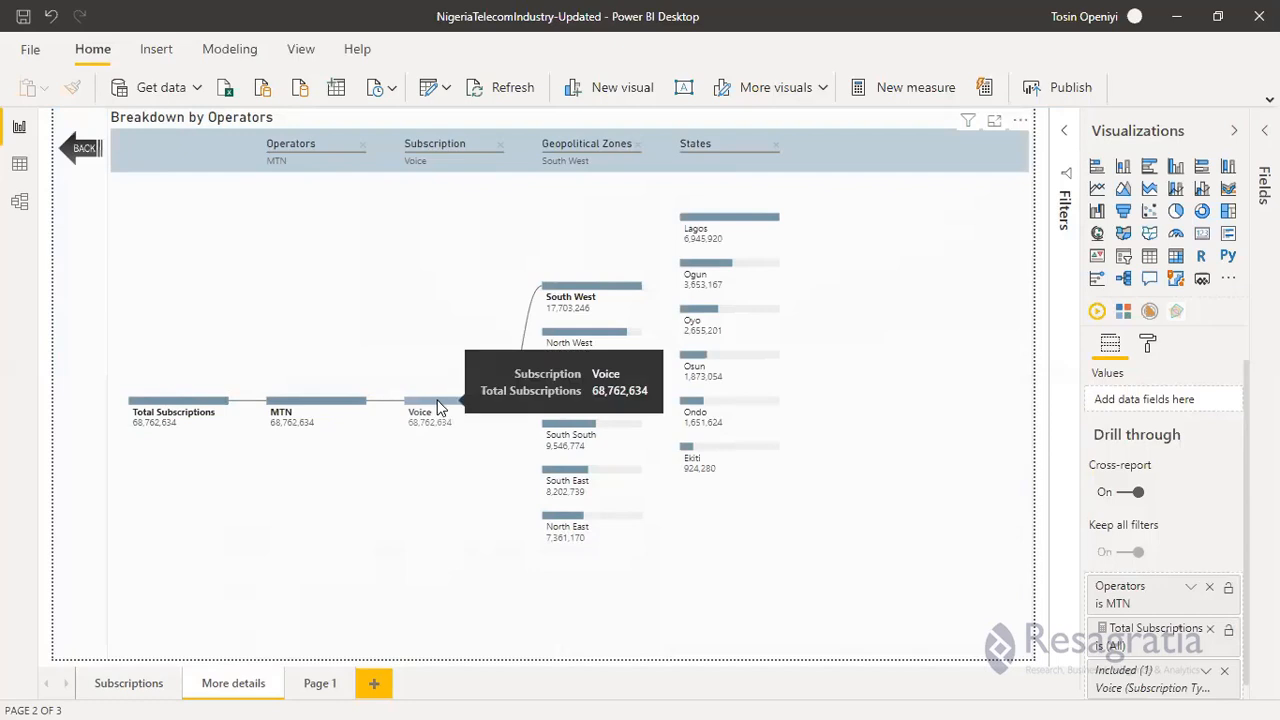
mouse_move(341, 403)
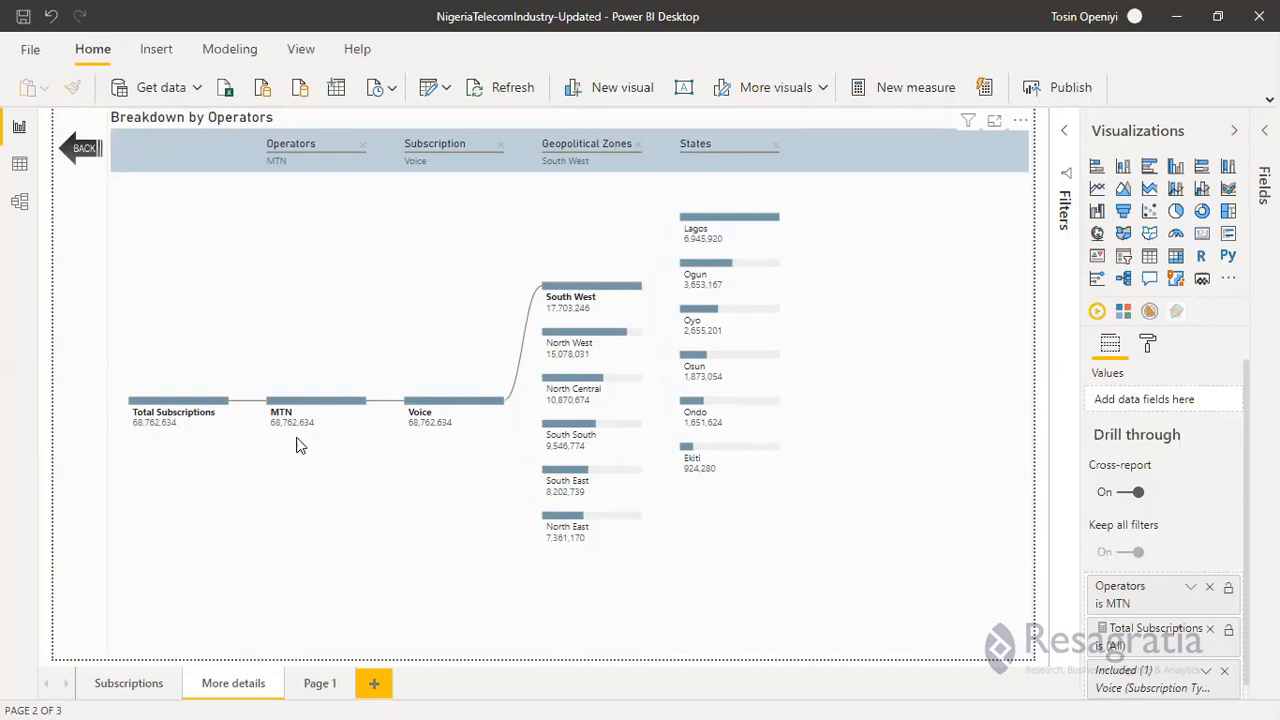
ctrl+click(80, 146)
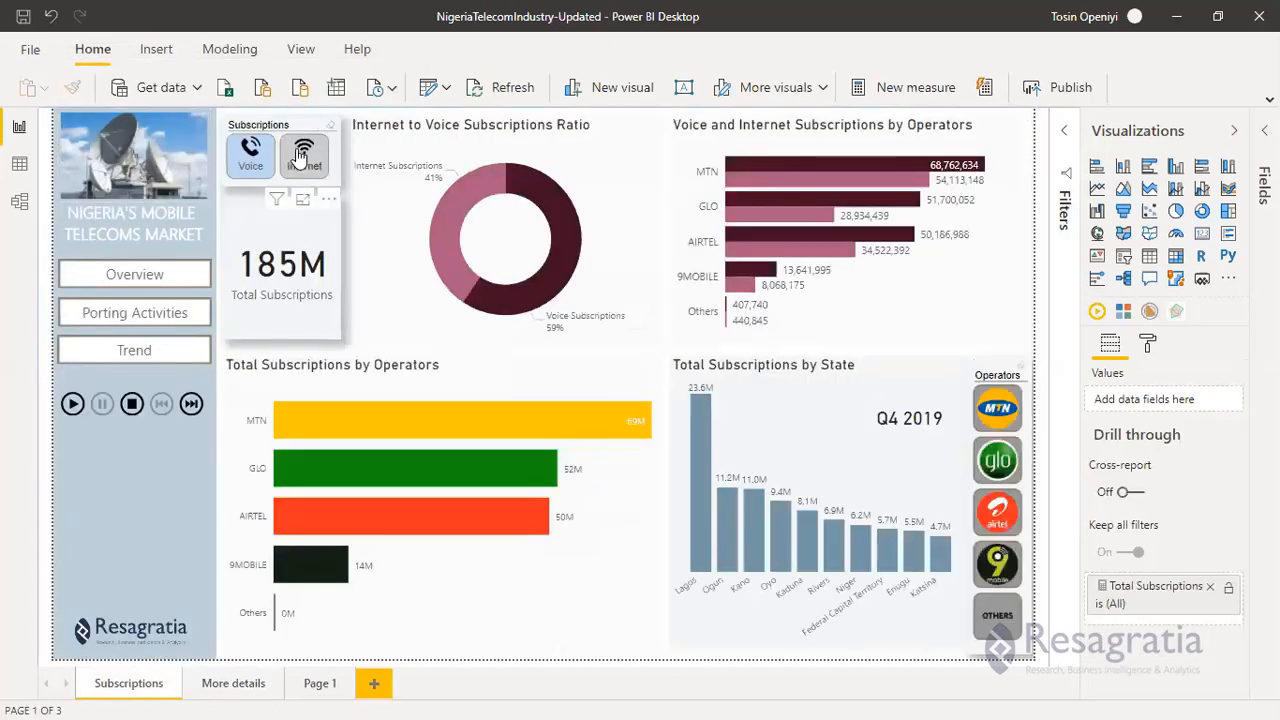
Set the Subscriptions slicer to Internet and drill through from the MTN bar of Total Subscriptions by Operators to More details.
click(299, 157)
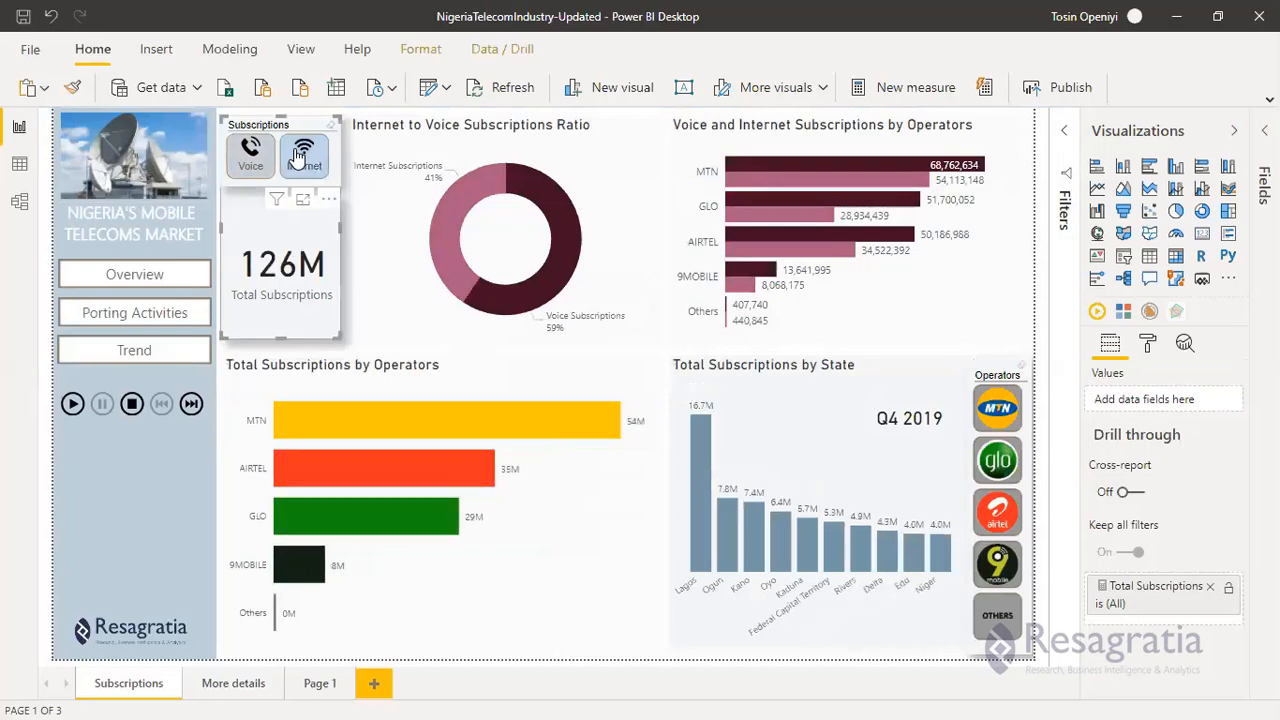
right_click(418, 431)
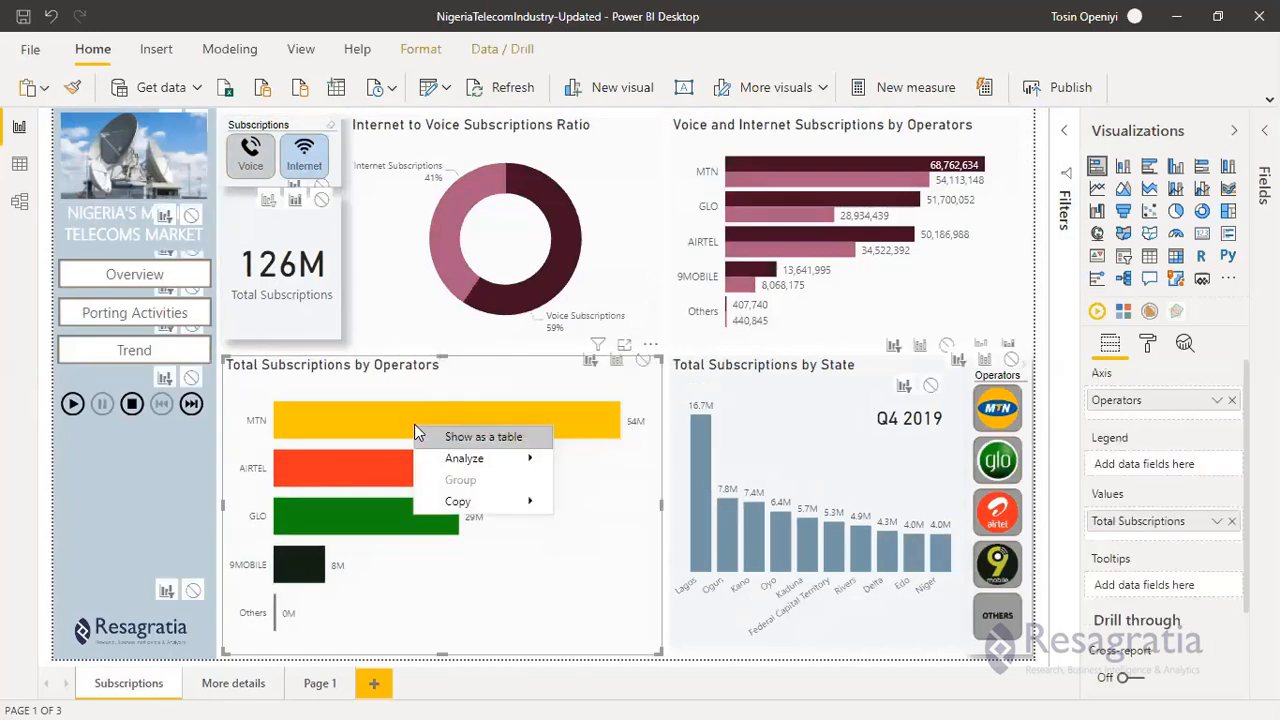
right_click(420, 418)
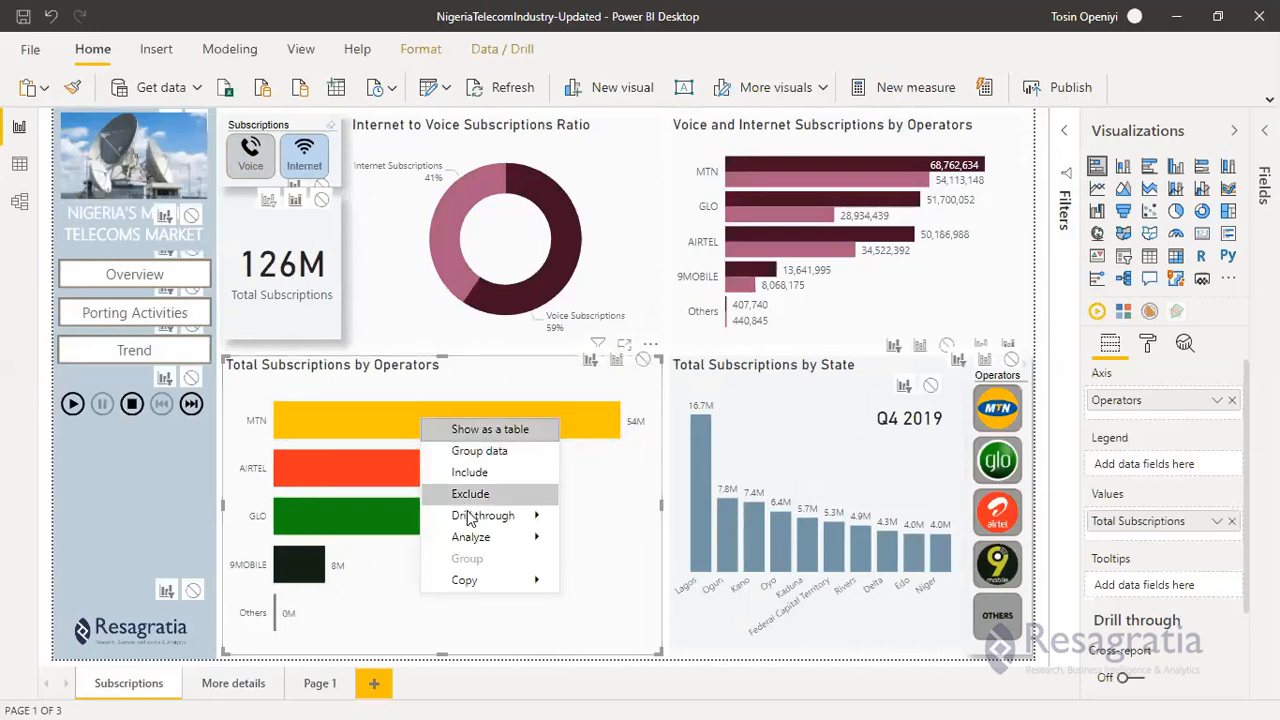
mouse_move(483, 515)
click(610, 517)
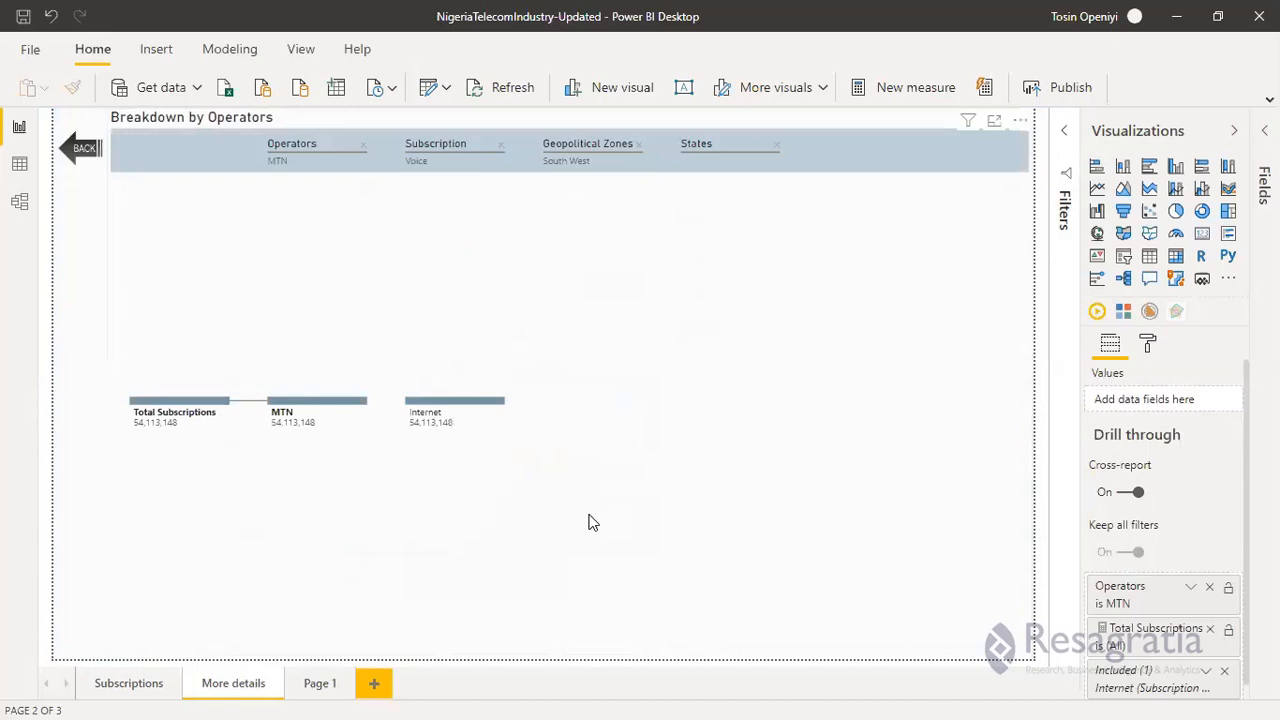
Expand Internet in the breakdown tree and examine the states under North West, North Central, South South, South East and North East.
click(451, 408)
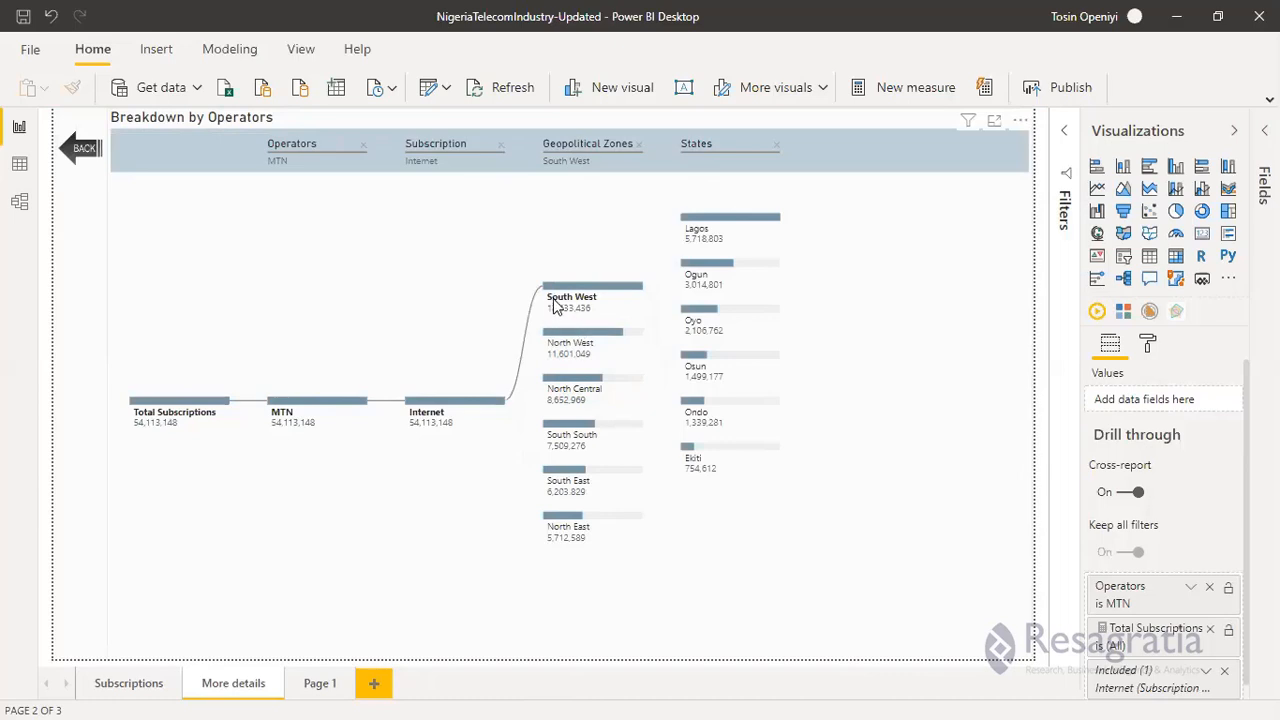
click(600, 338)
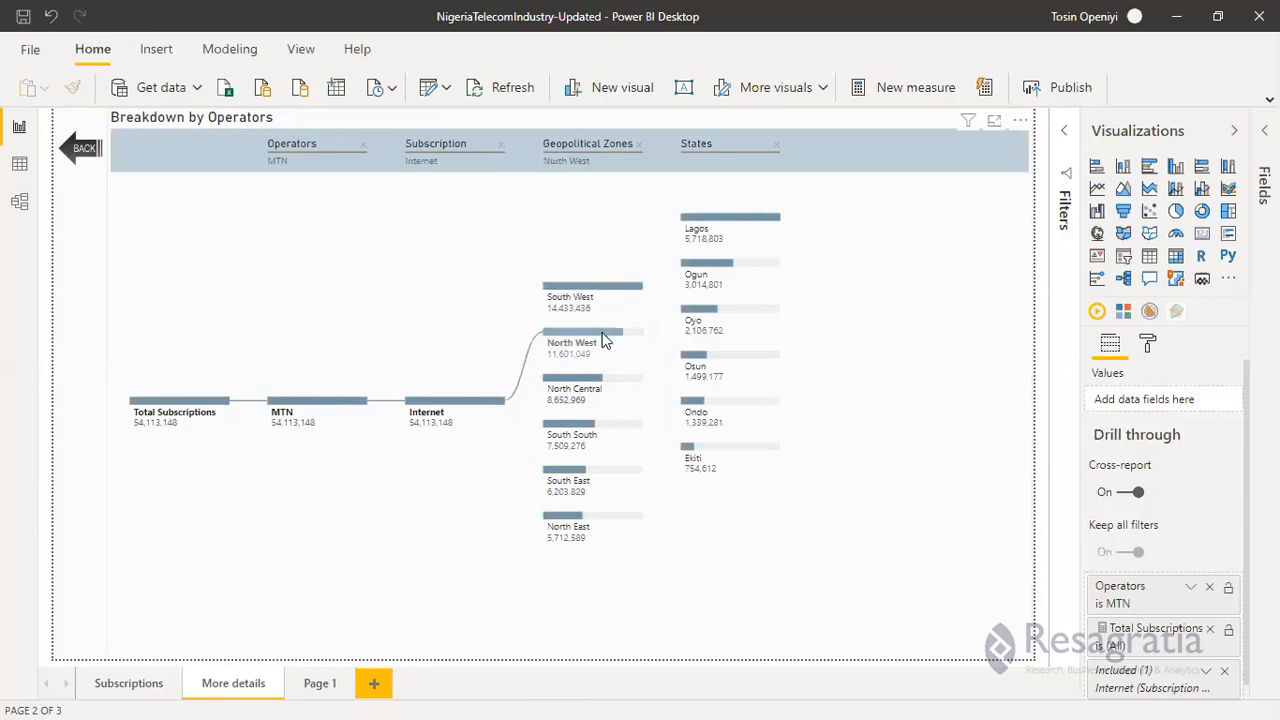
click(574, 402)
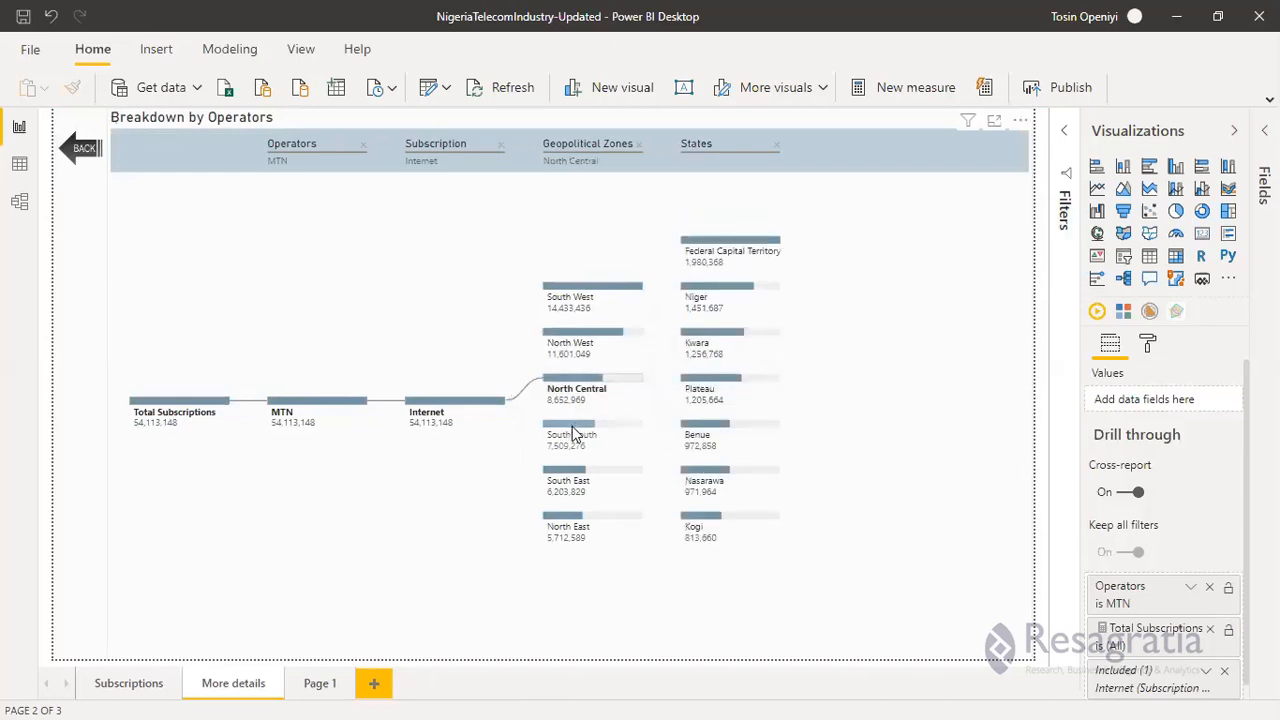
click(566, 472)
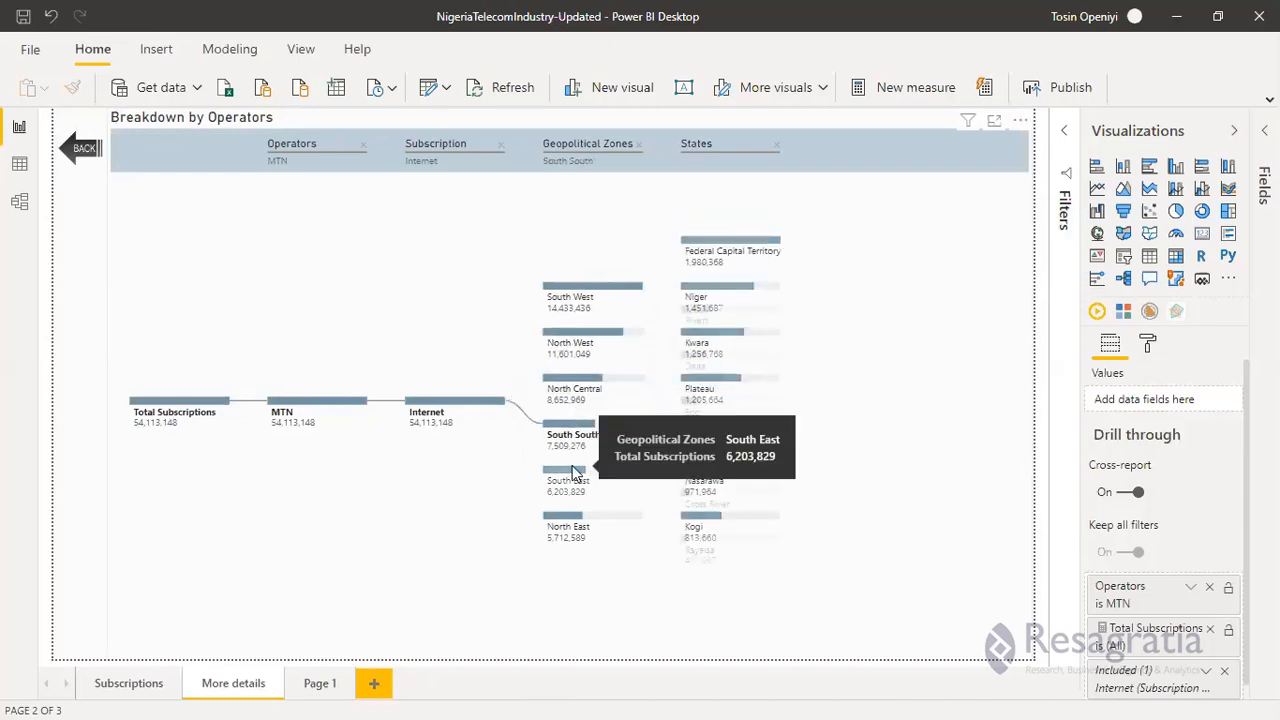
click(564, 521)
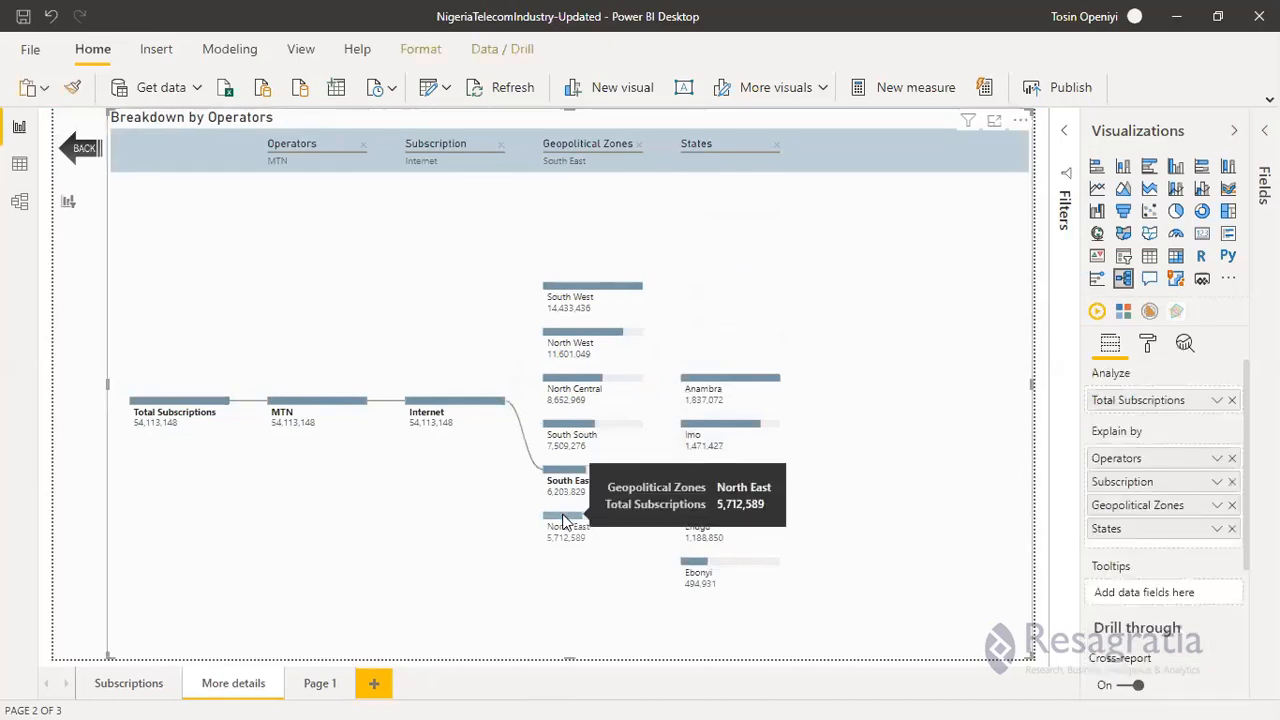
click(564, 521)
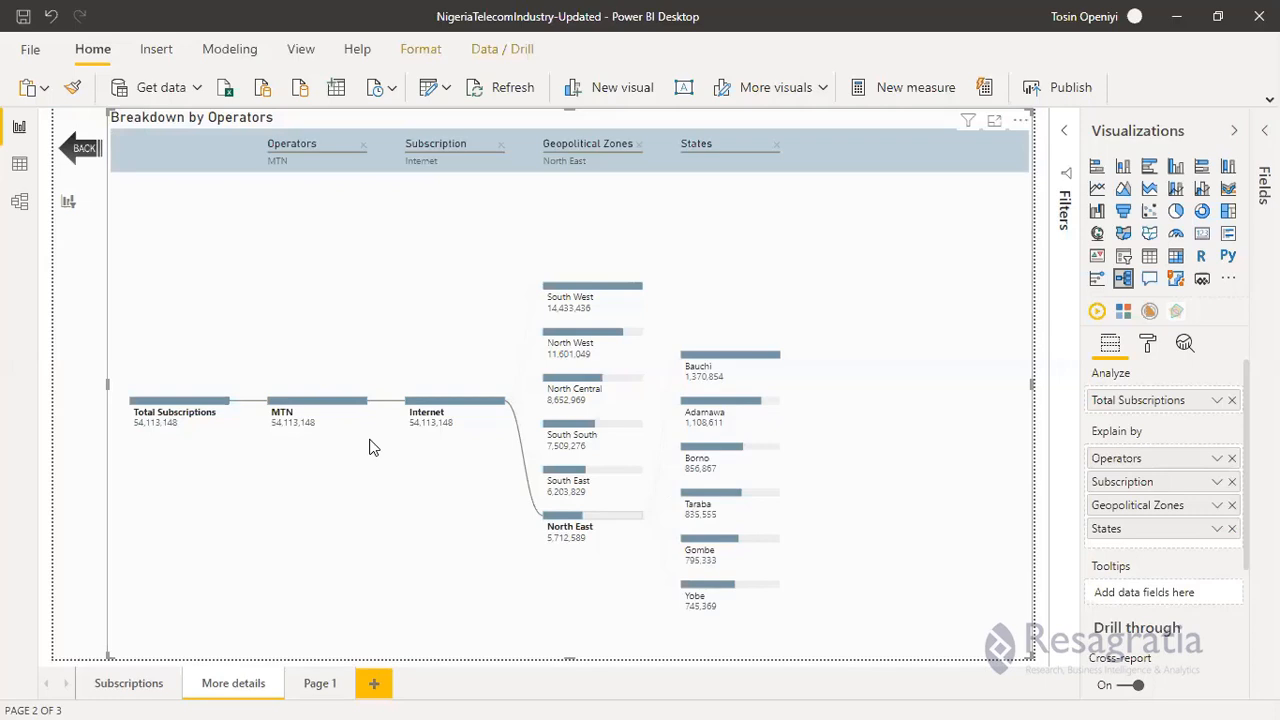
Return to the Subscriptions page, play the quarter animation to watch the visuals change, and stop it.
click(80, 155)
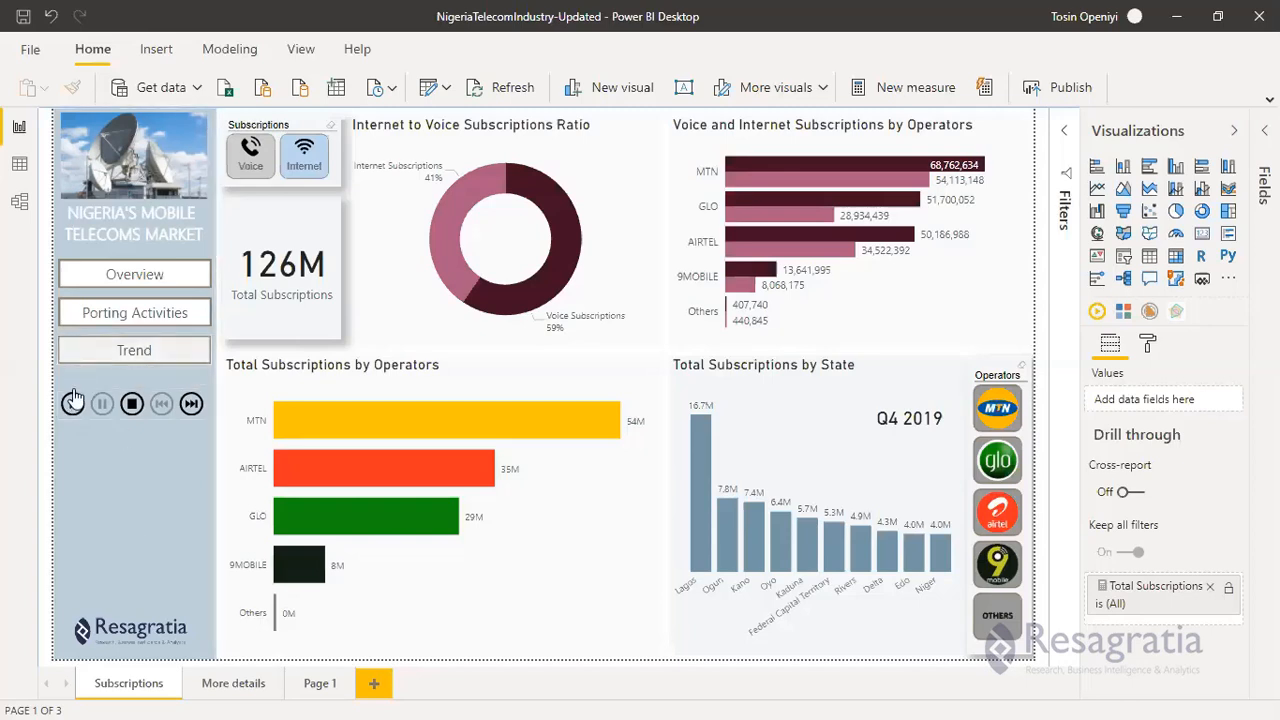
click(72, 405)
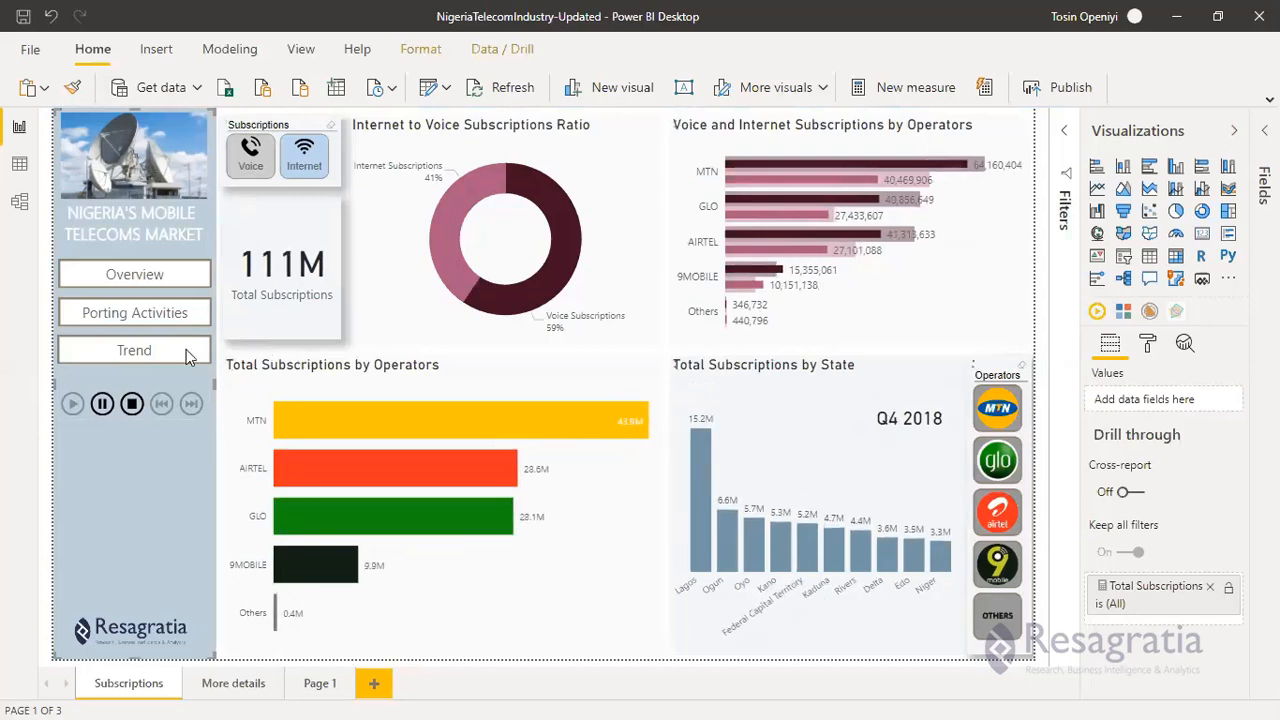
click(130, 405)
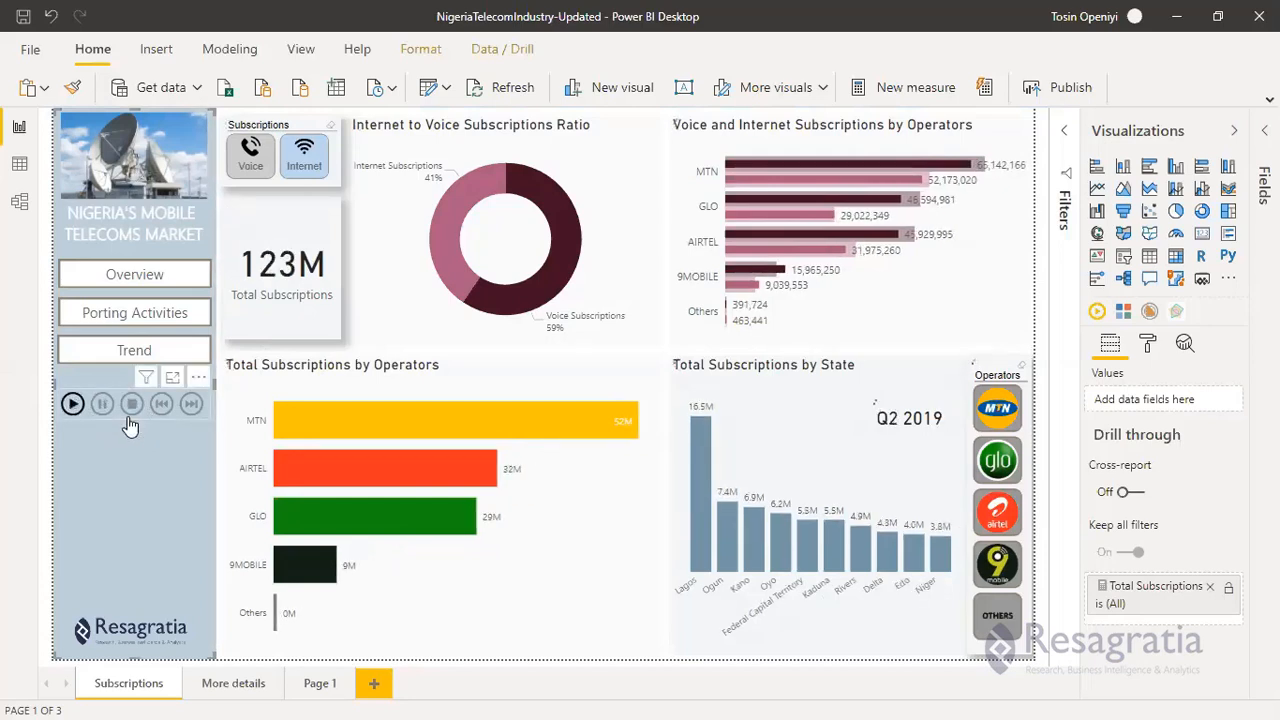
Turn off Edit interactions and shrink the Voice and Internet Subscriptions by Operators chart from its upper-left corner.
click(110, 413)
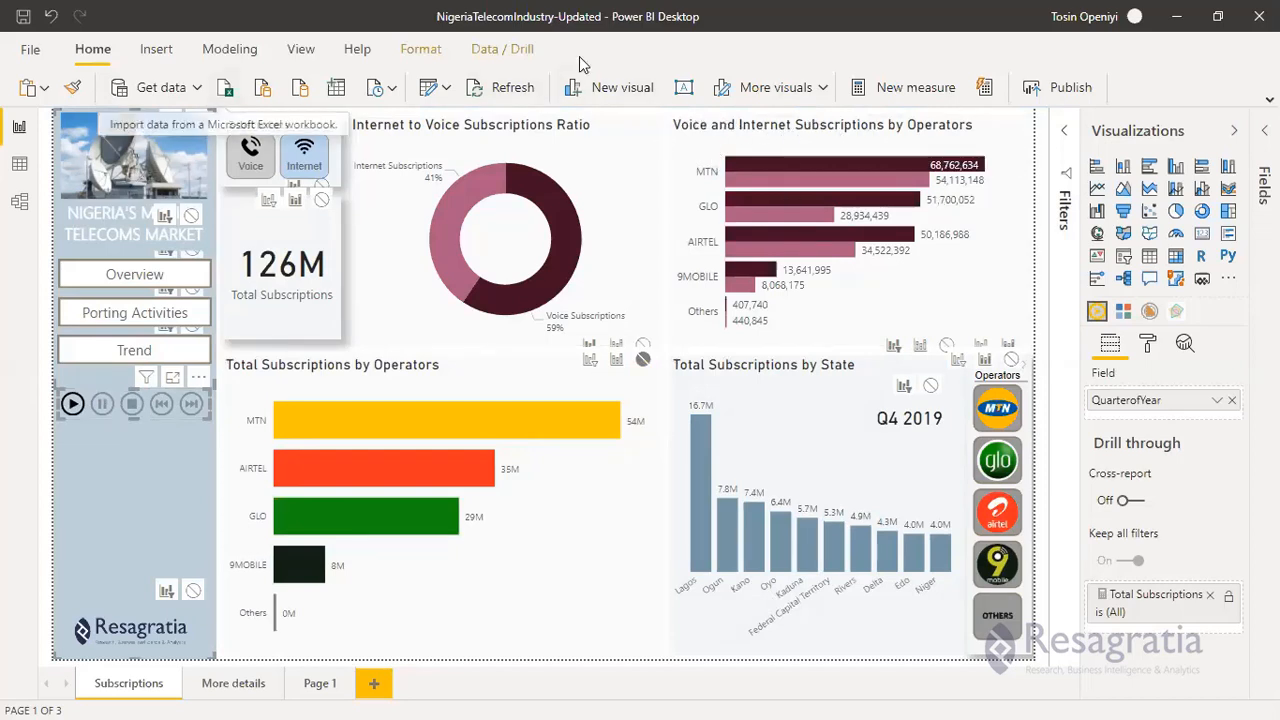
click(503, 51)
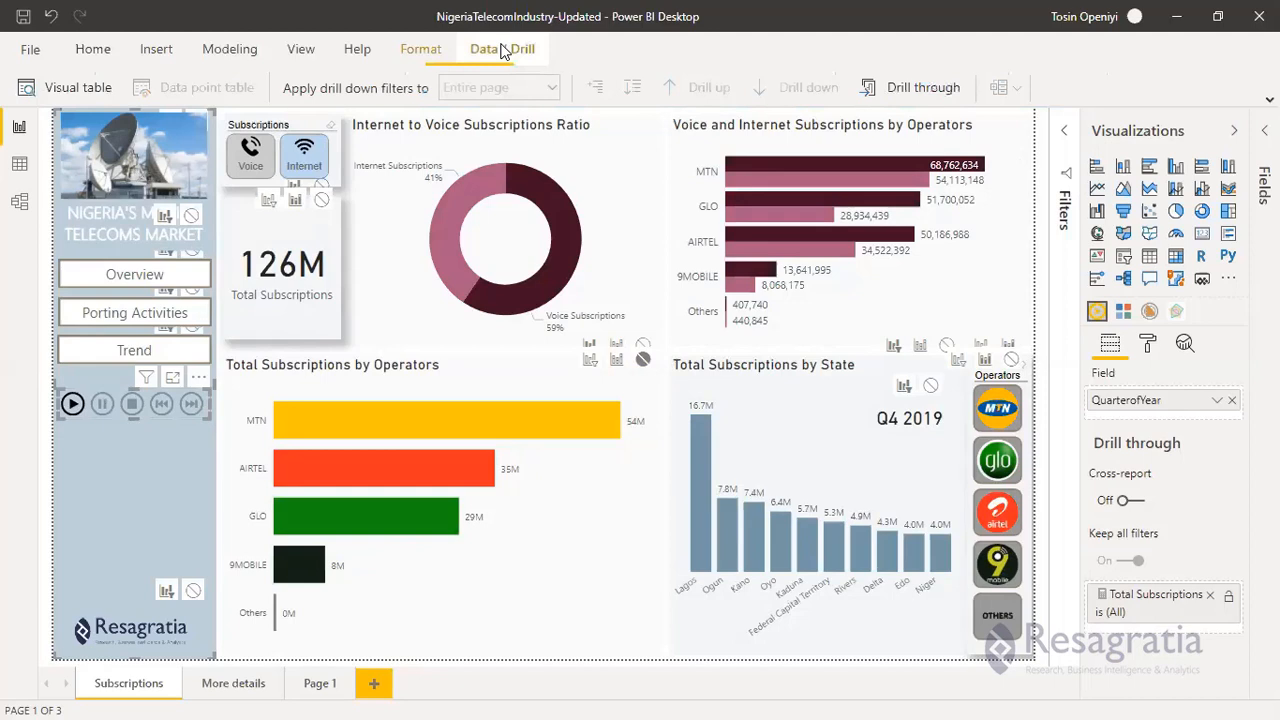
click(420, 49)
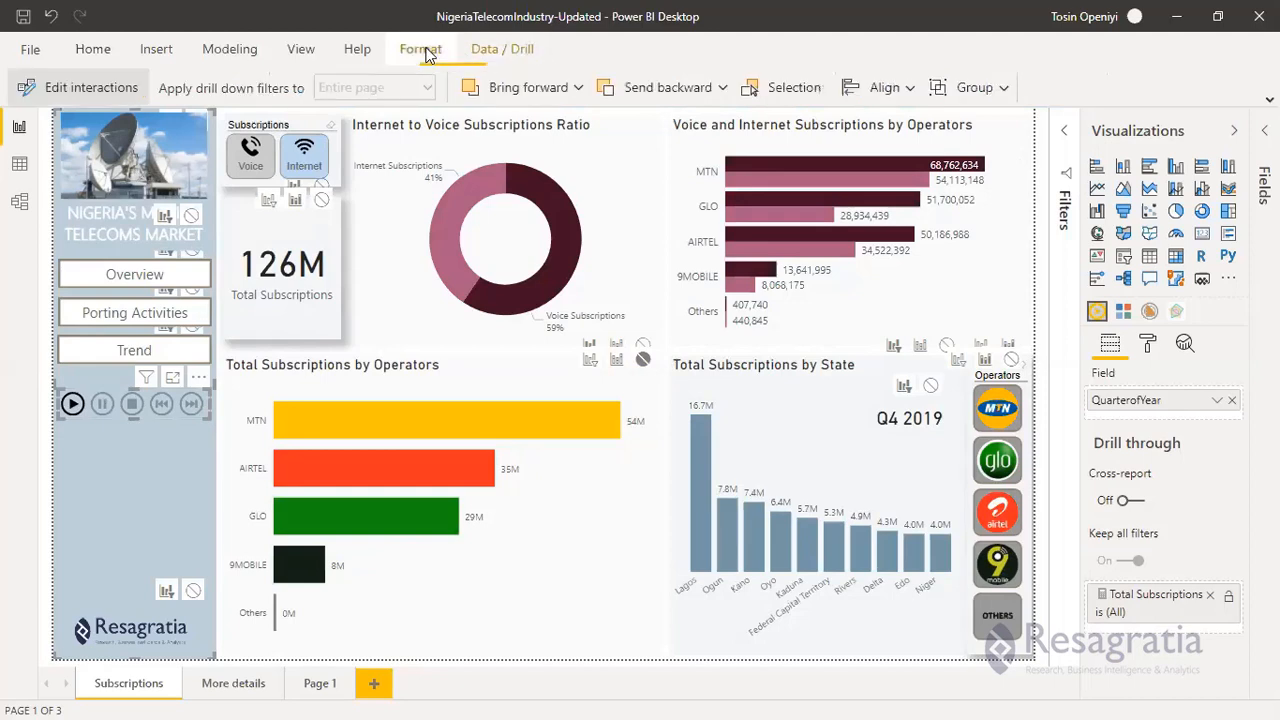
click(88, 93)
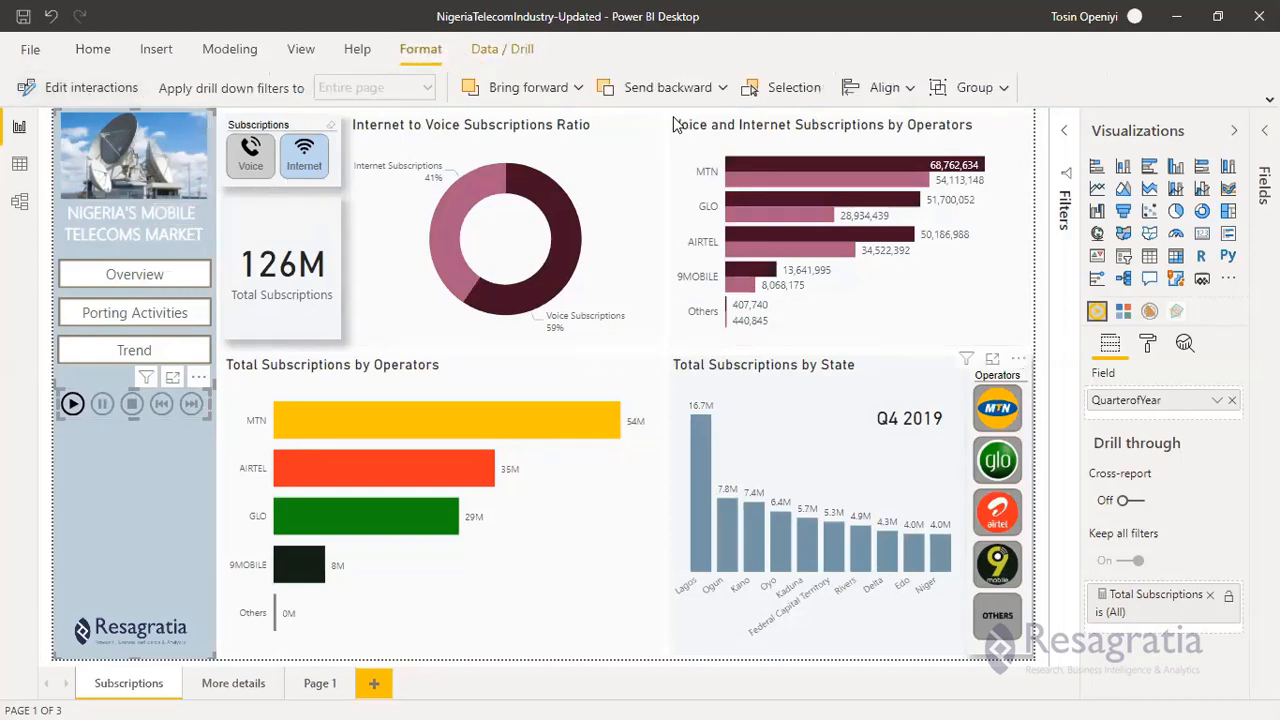
drag(676, 123, 679, 154)
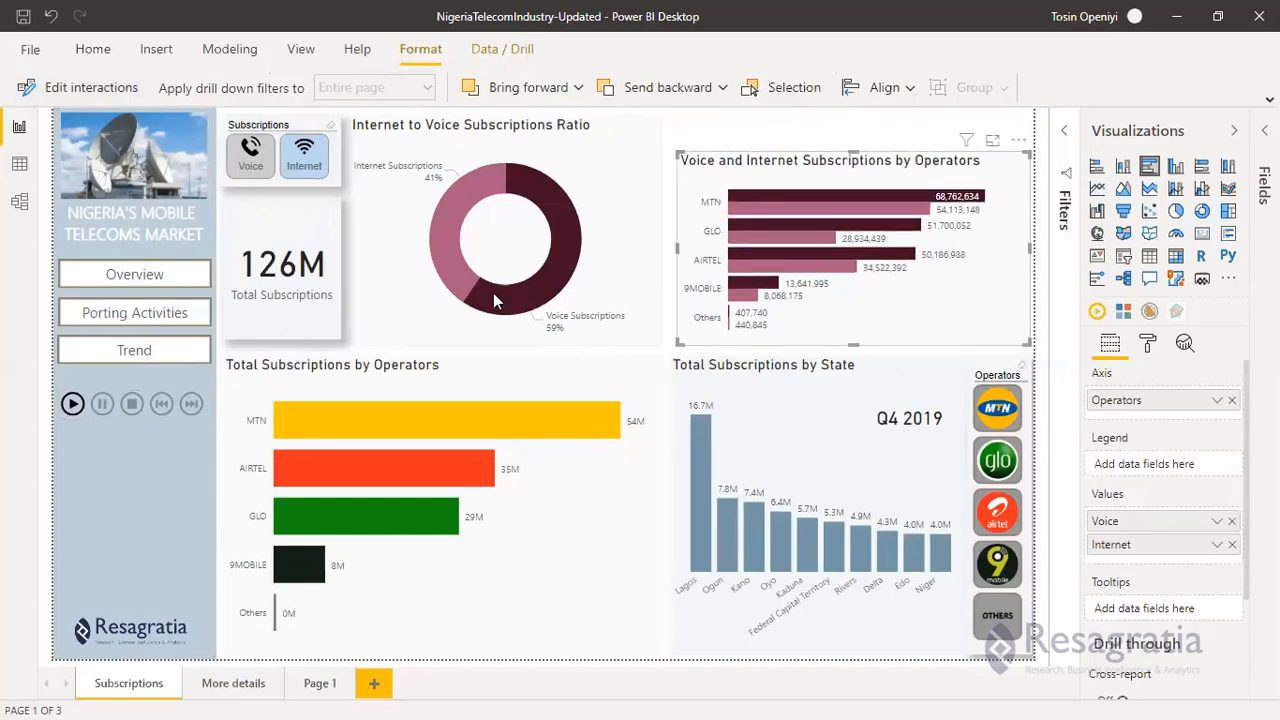
Edit the quarter play control's interactions so that it filters the Voice and Internet Subscriptions by Operators chart.
click(106, 403)
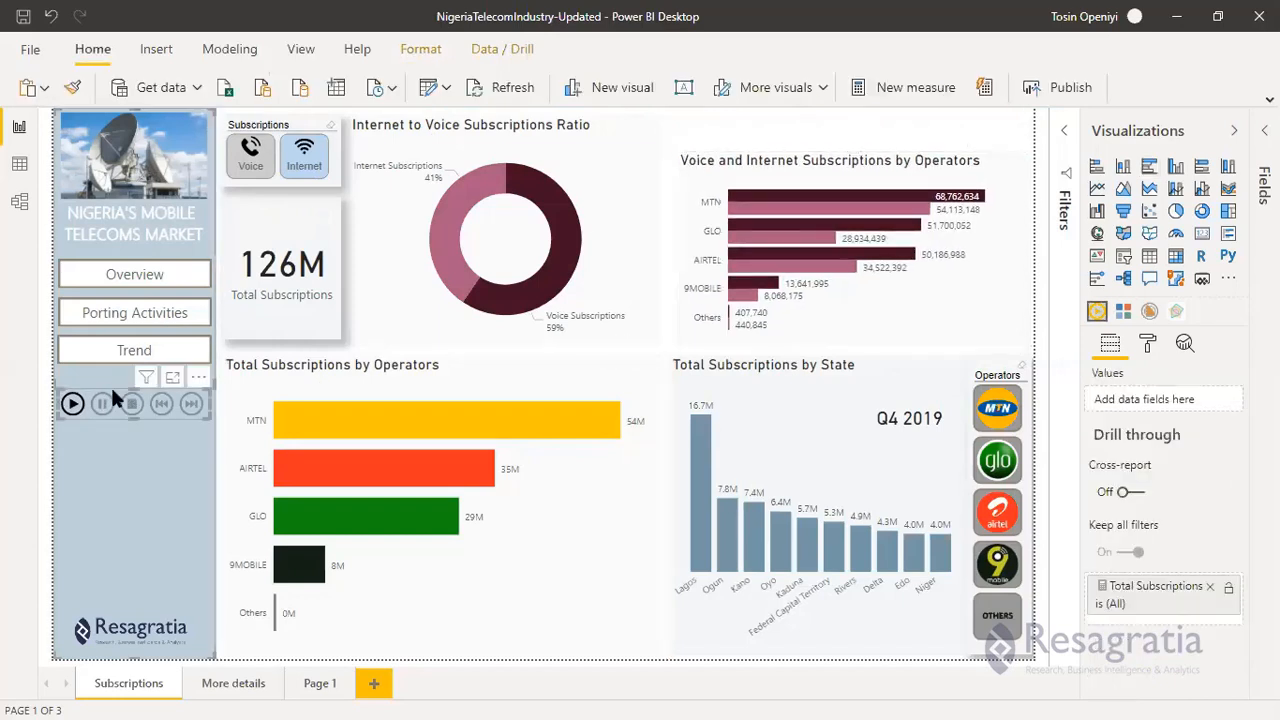
click(420, 49)
click(130, 90)
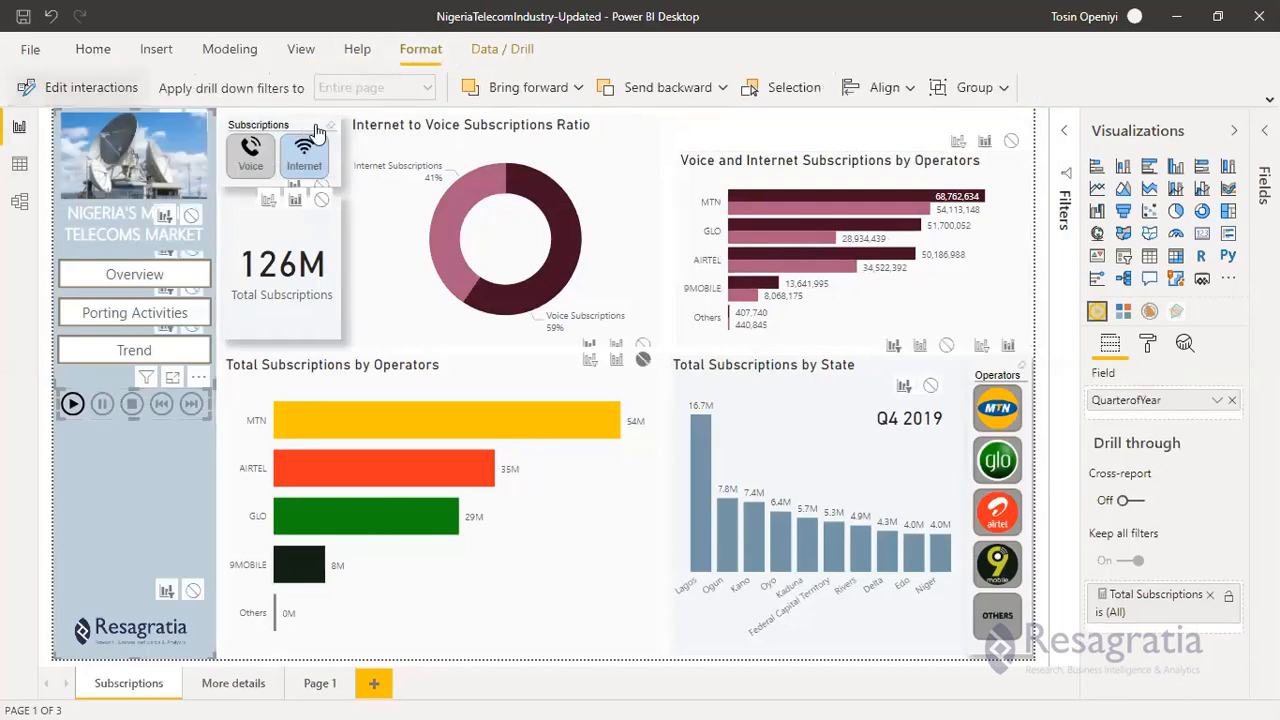
click(958, 141)
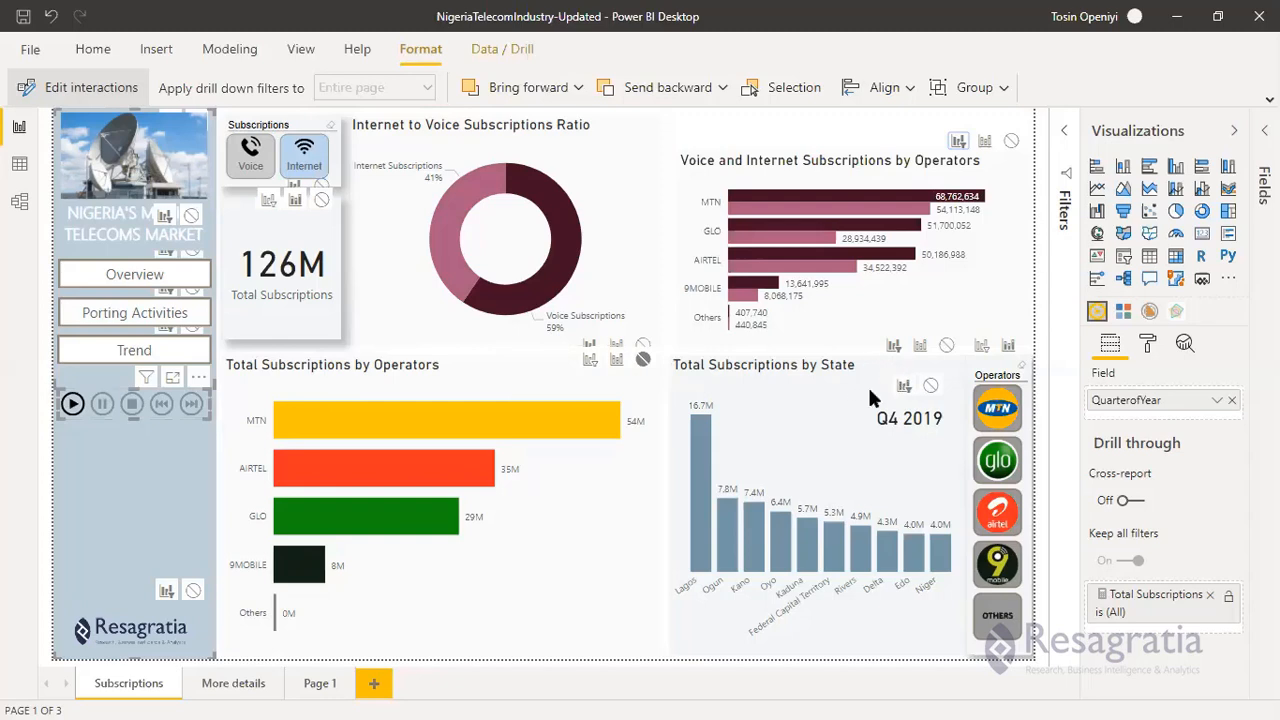
Stretch the Voice and Internet Subscriptions by Operators chart back up and out to align with its neighbouring visuals.
click(866, 163)
mouse_move(849, 133)
mouse_down()
mouse_move(850, 118)
mouse_move(829, 120)
mouse_up()
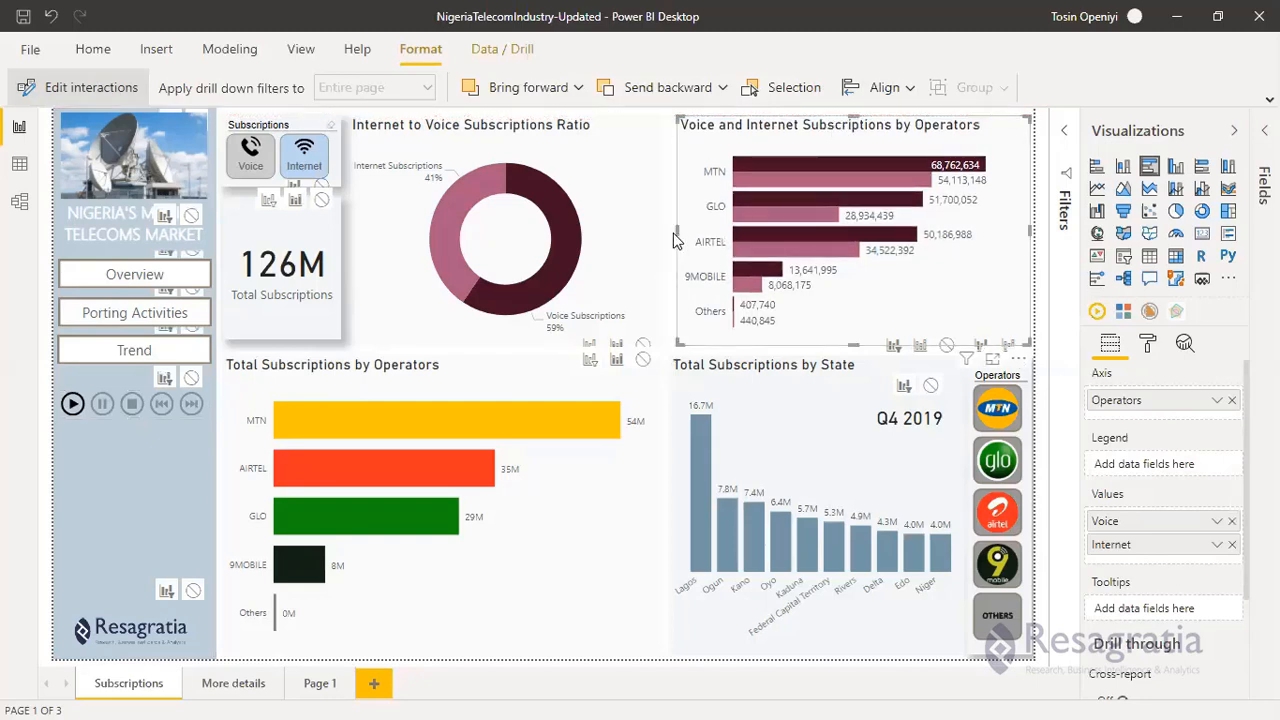
drag(677, 231, 670, 231)
Play the quarter animation to check how it filters the Voice and Internet Subscriptions by Operators chart.
click(74, 406)
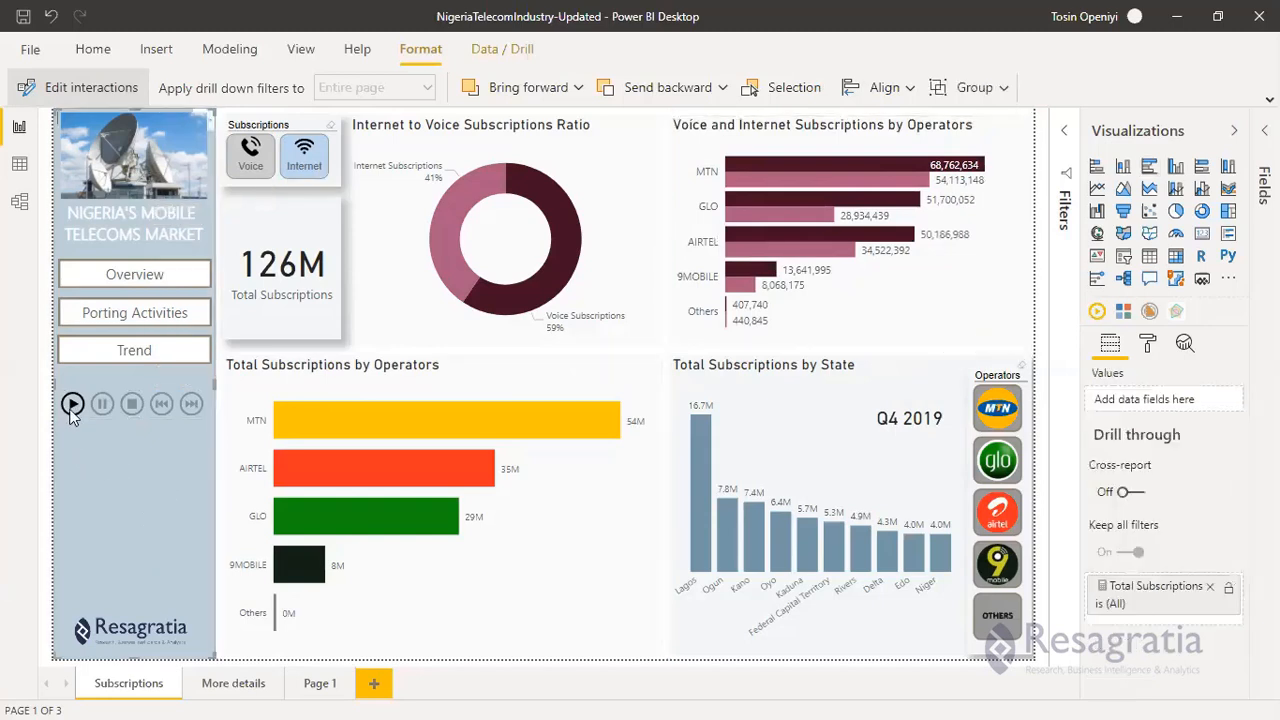
click(72, 404)
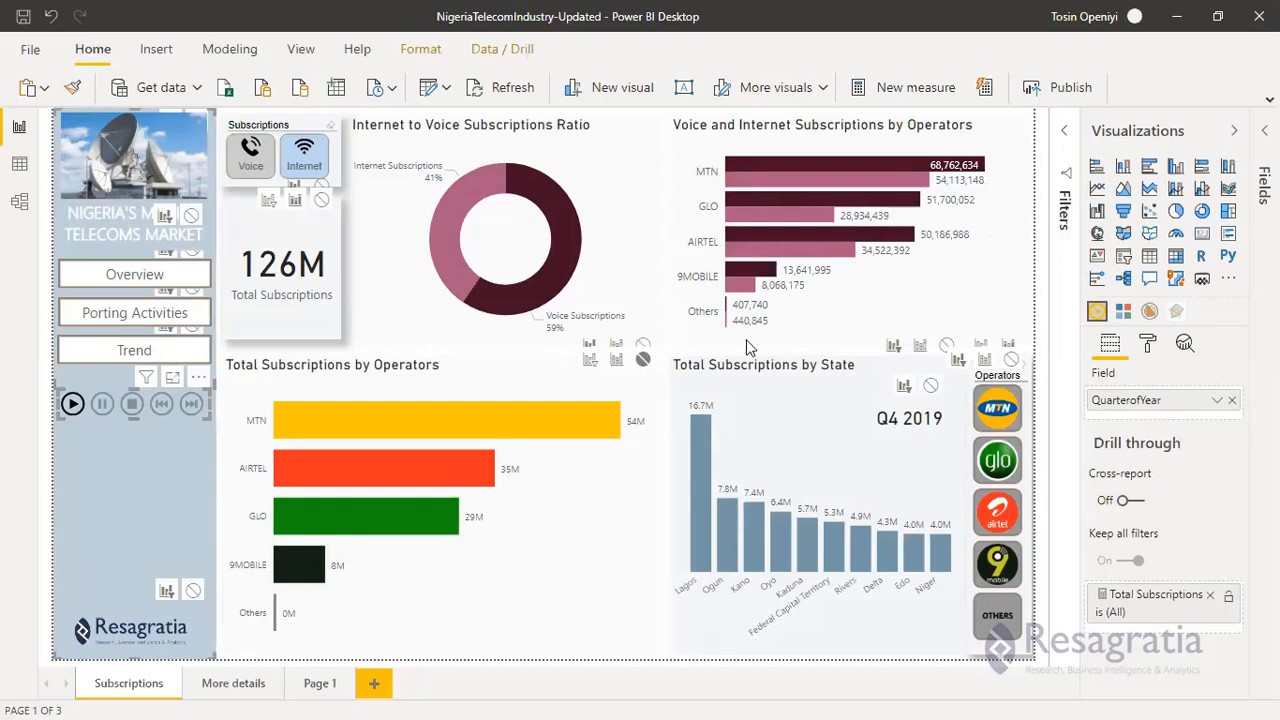
click(698, 358)
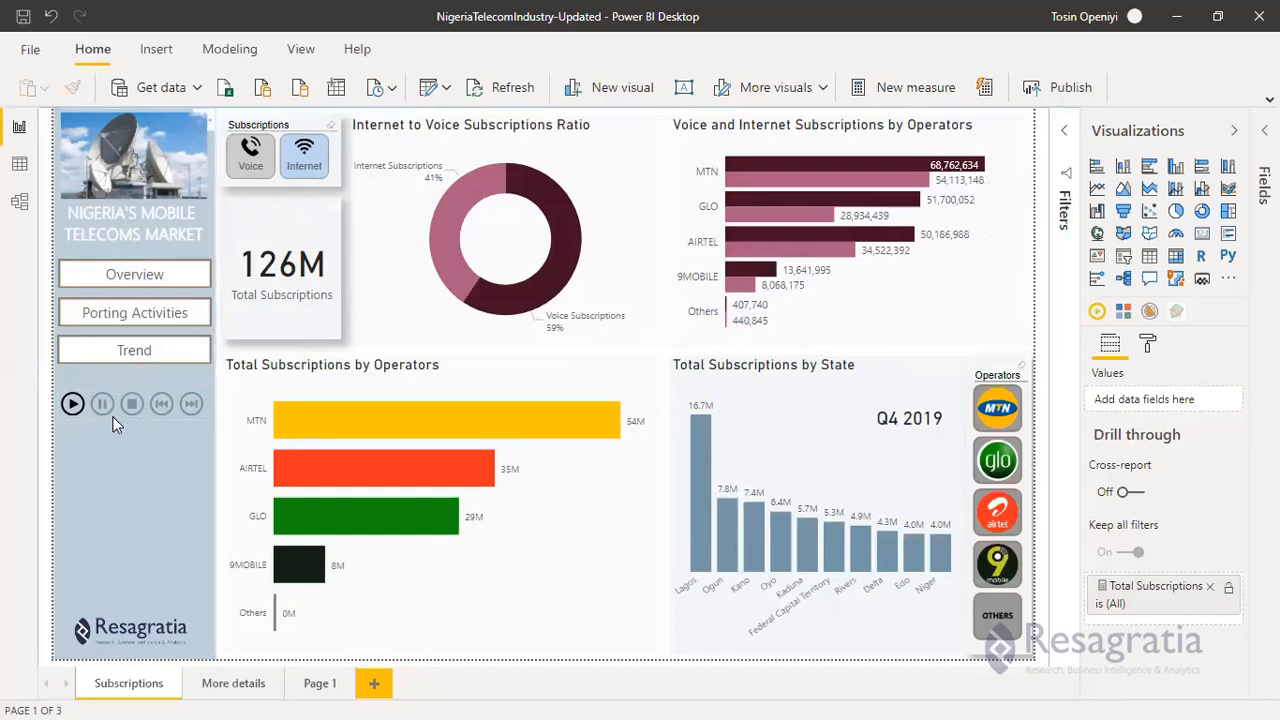
click(748, 124)
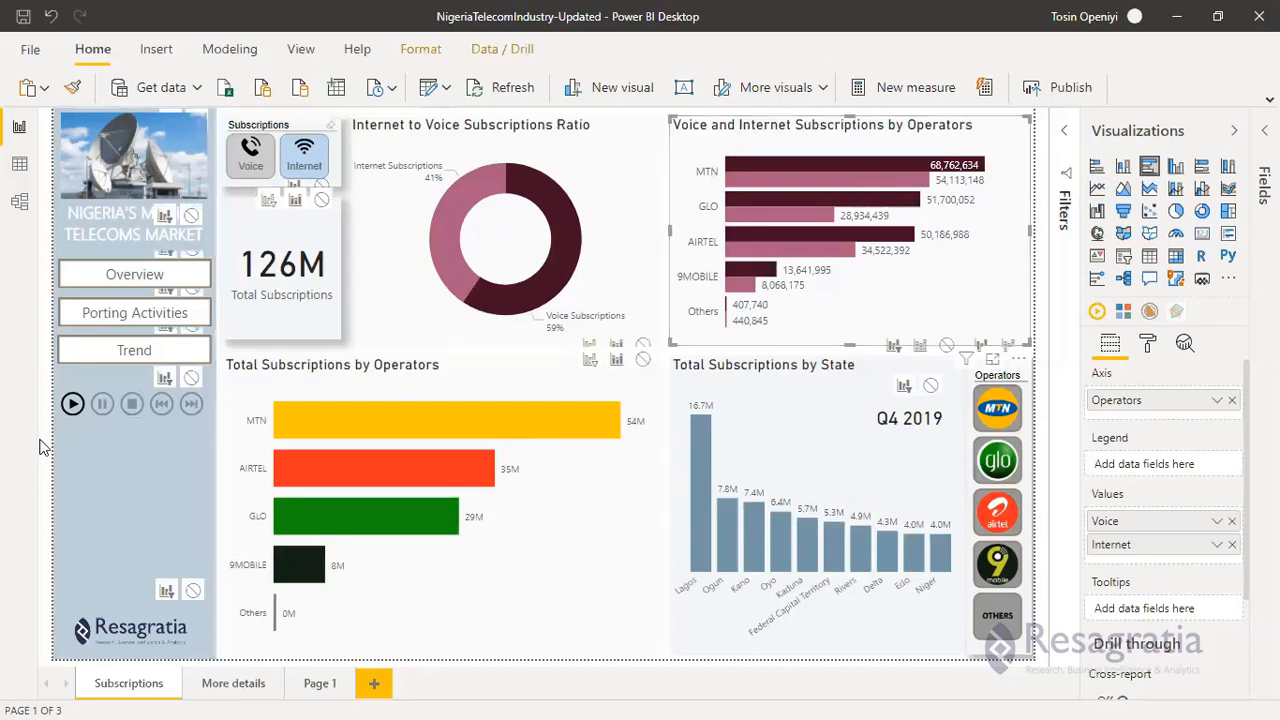
Select the quarter card on the Total Subscriptions by State chart and display the page's list of selectable objects and their layer order.
click(880, 432)
click(888, 414)
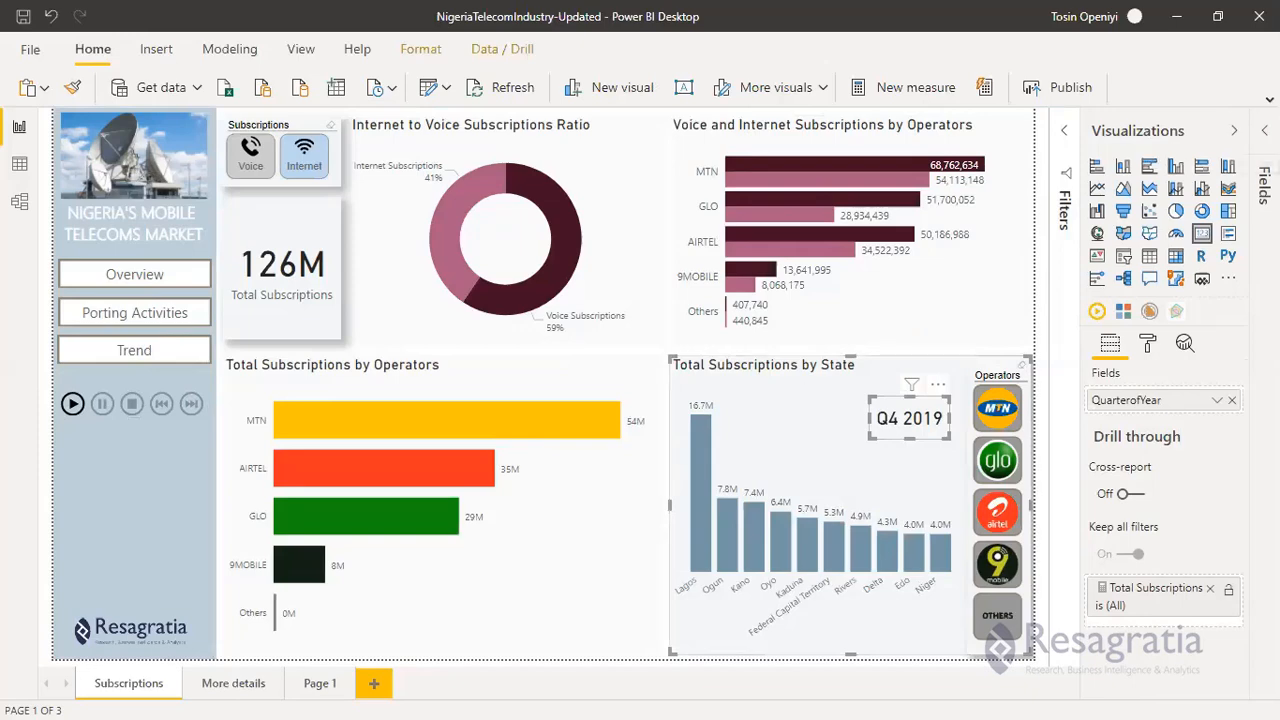
click(1264, 152)
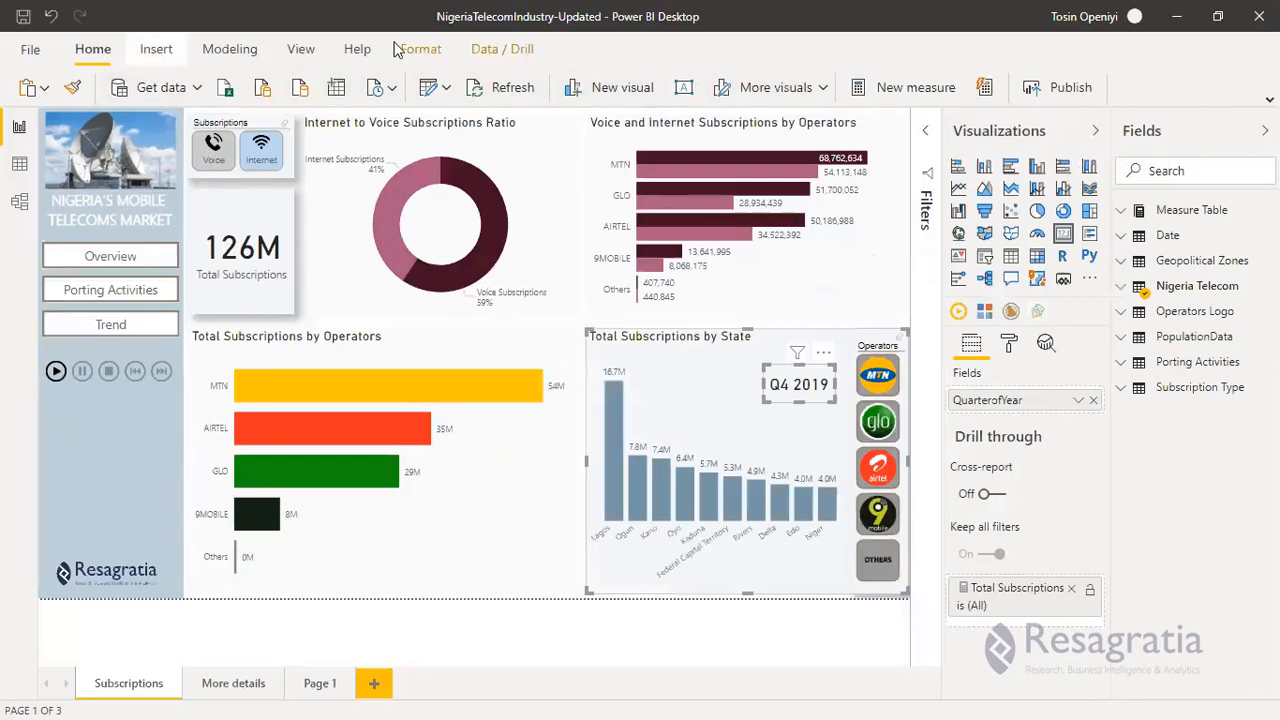
click(303, 50)
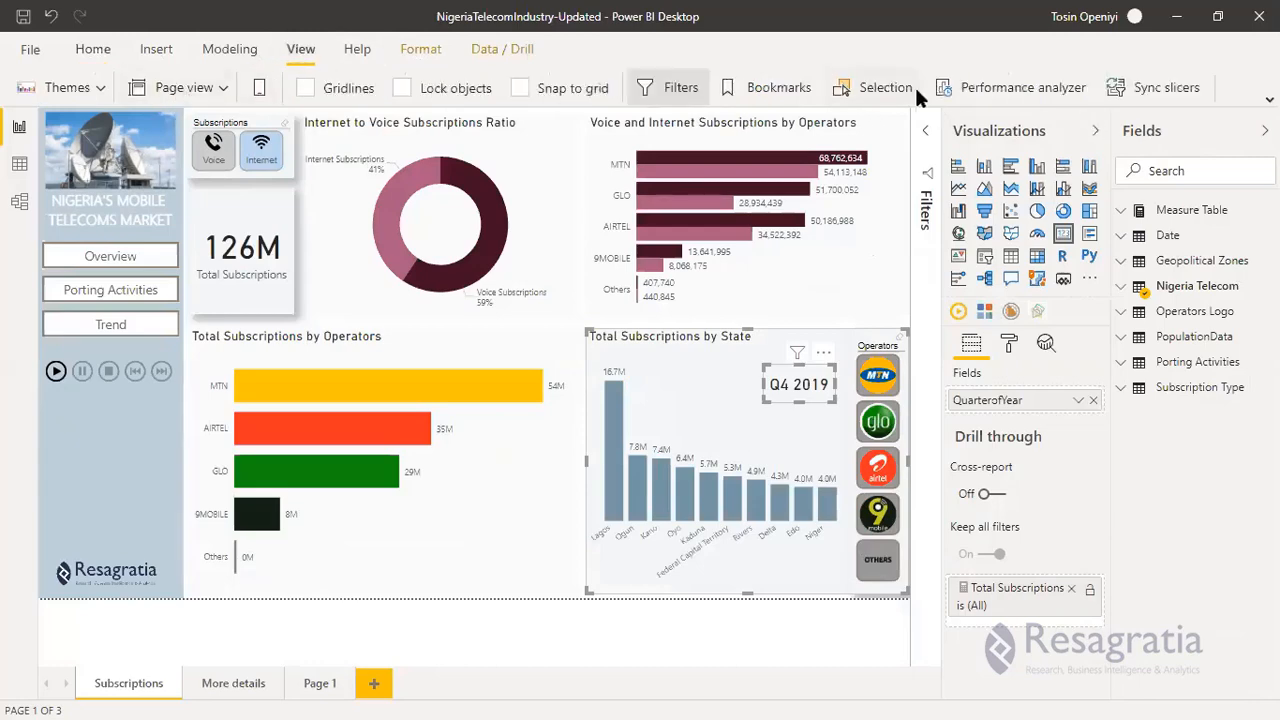
click(895, 92)
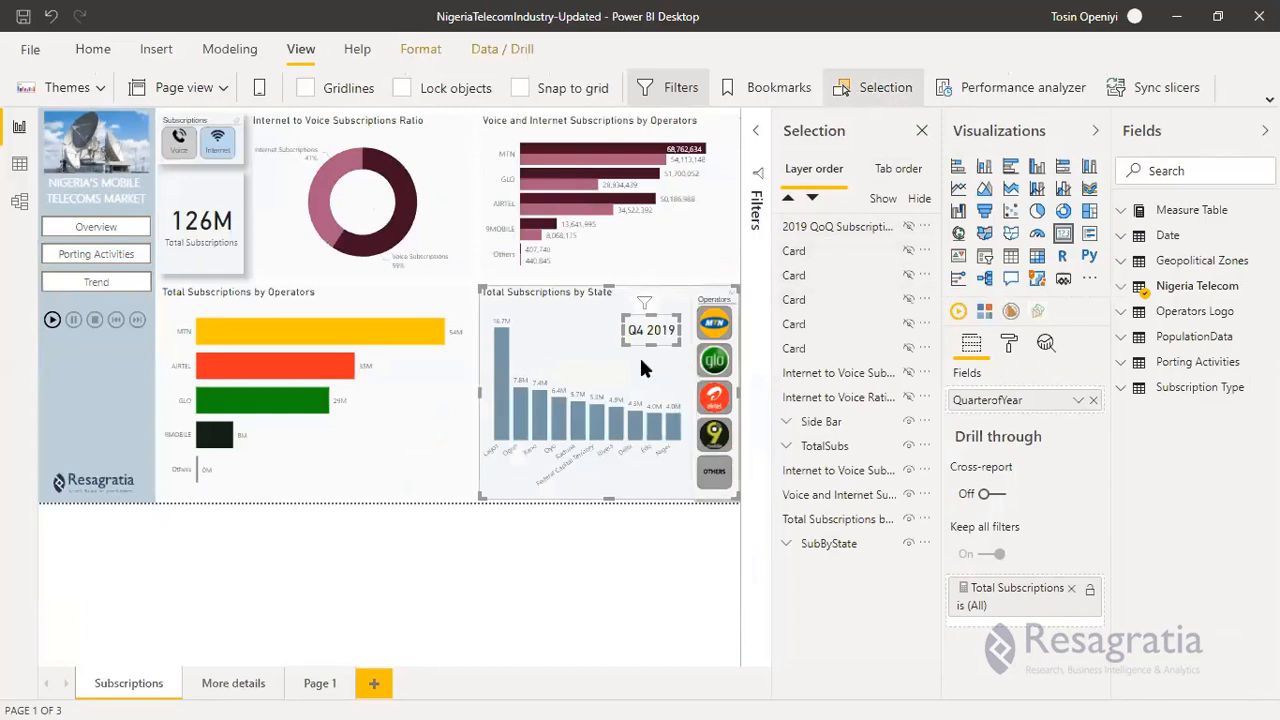
Locate the quarter card among the page objects by expanding the SubByState group and selecting its Card entry.
click(824, 447)
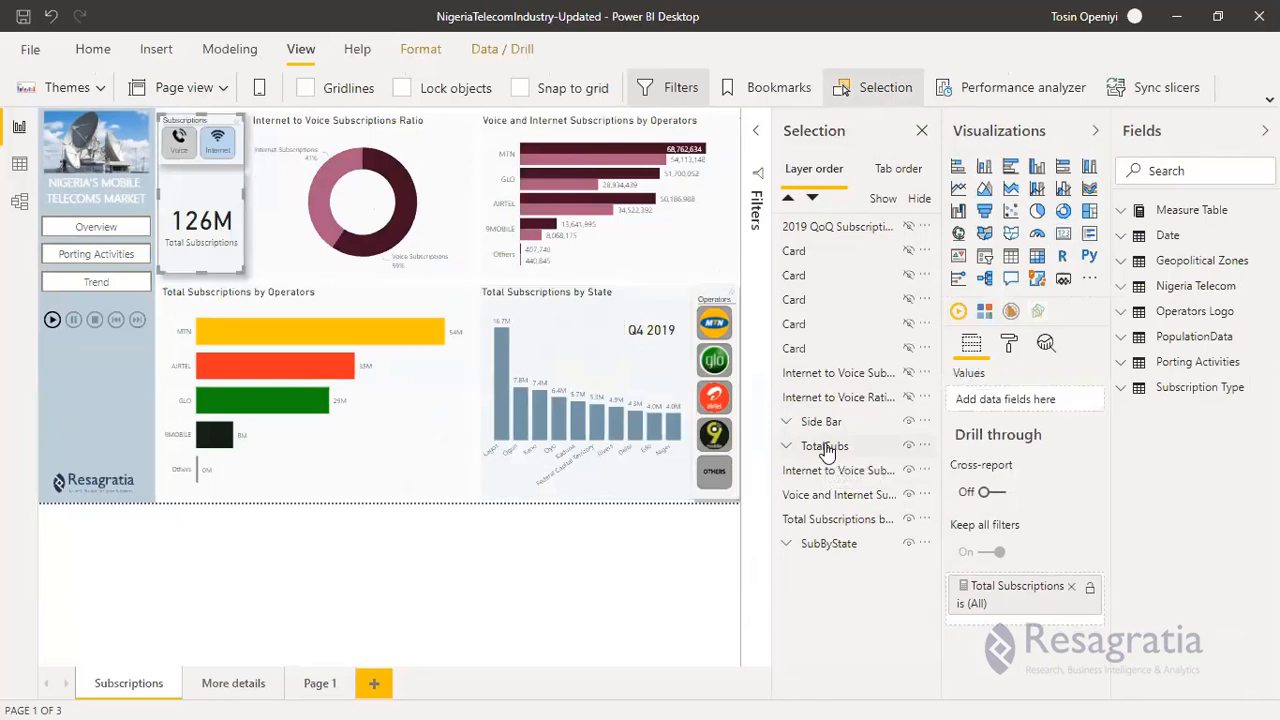
click(826, 446)
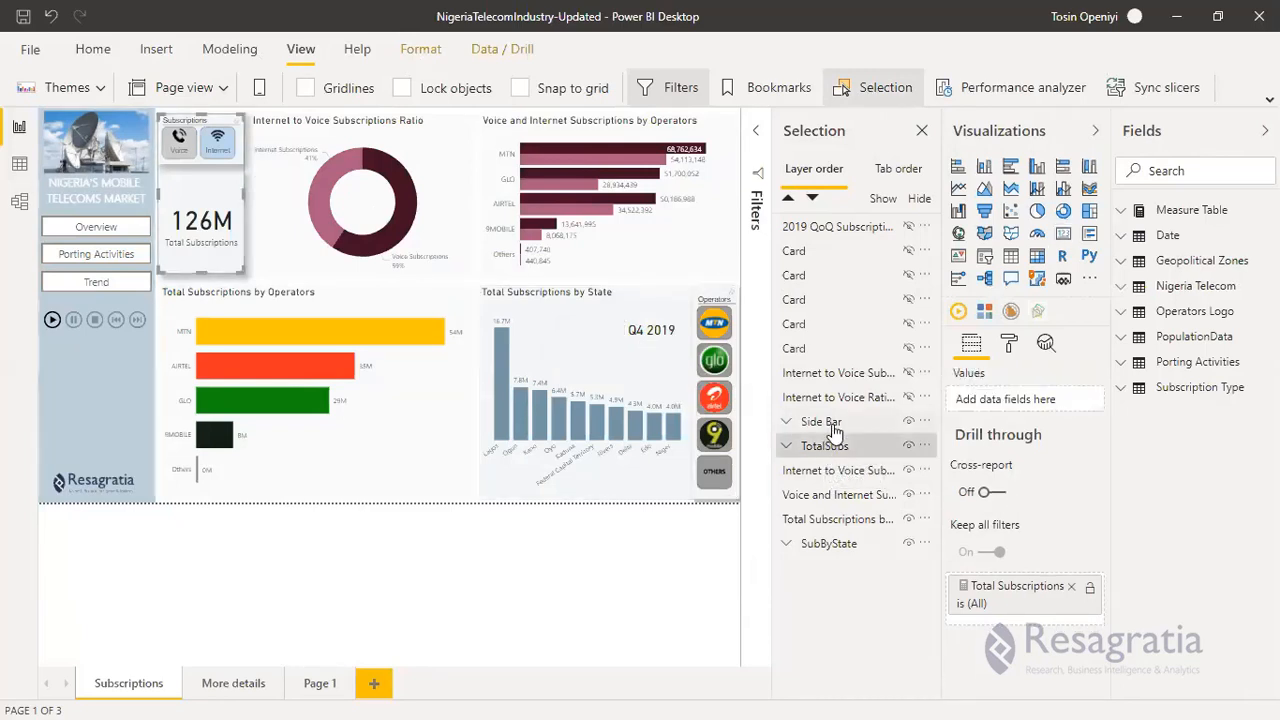
click(816, 520)
click(814, 545)
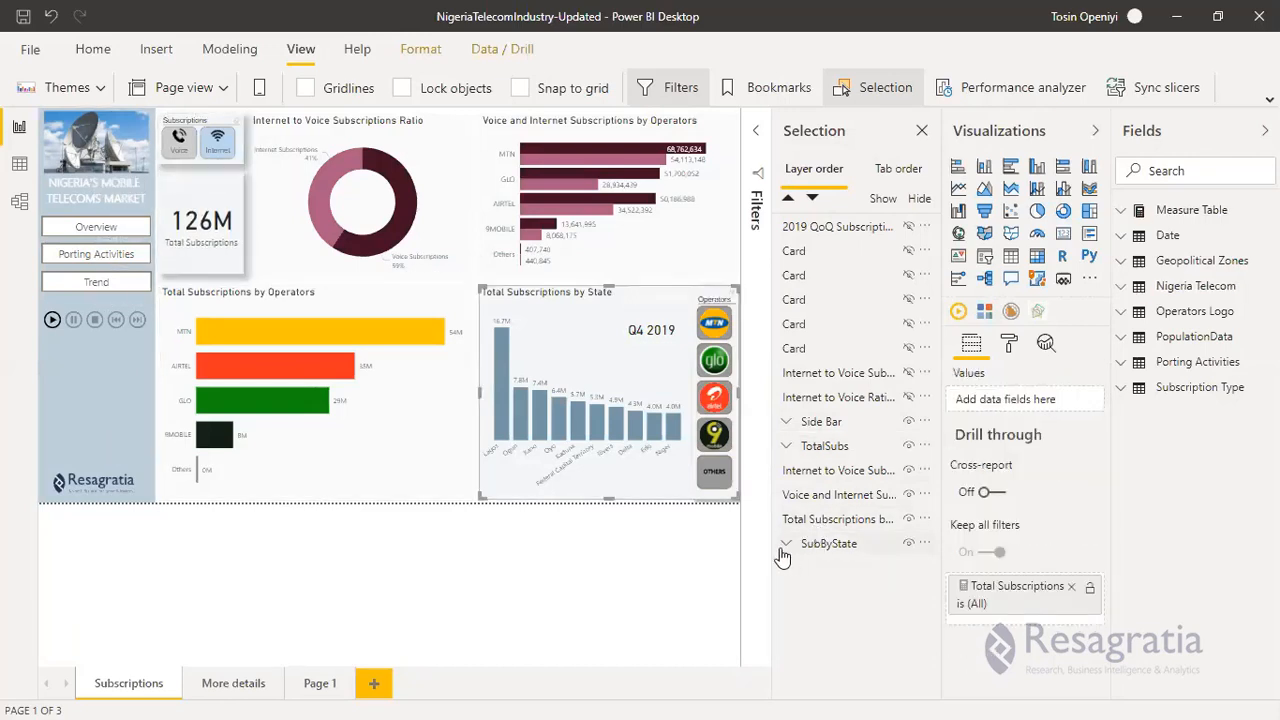
click(786, 545)
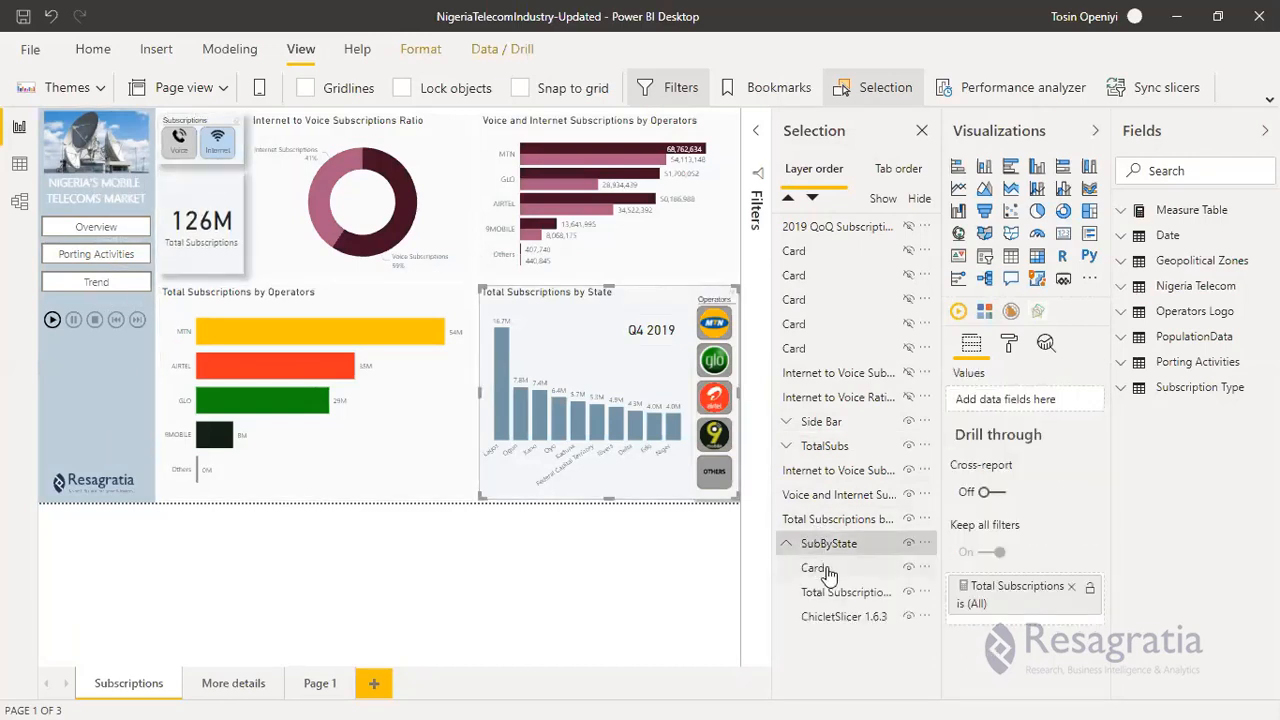
click(828, 570)
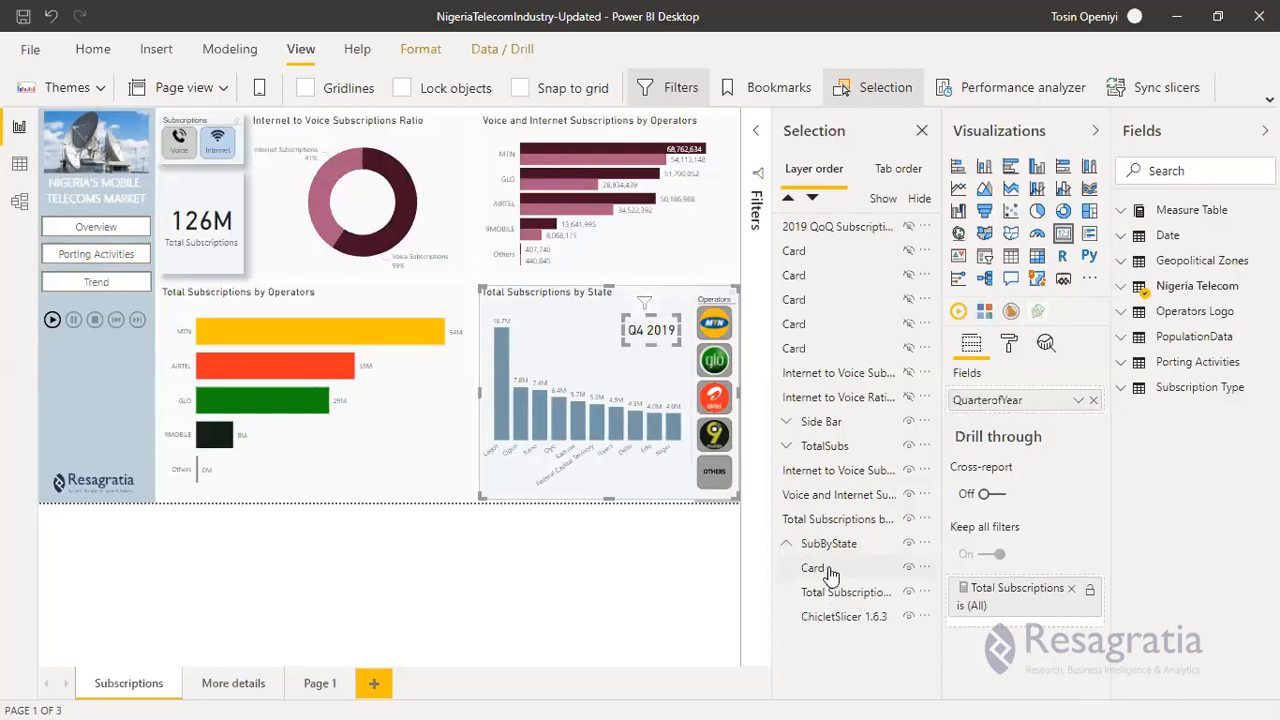
Take the Card out of the SubByState group and place it in the Side Bar group directly after QuarterofYear.
drag(832, 575, 790, 430)
click(788, 422)
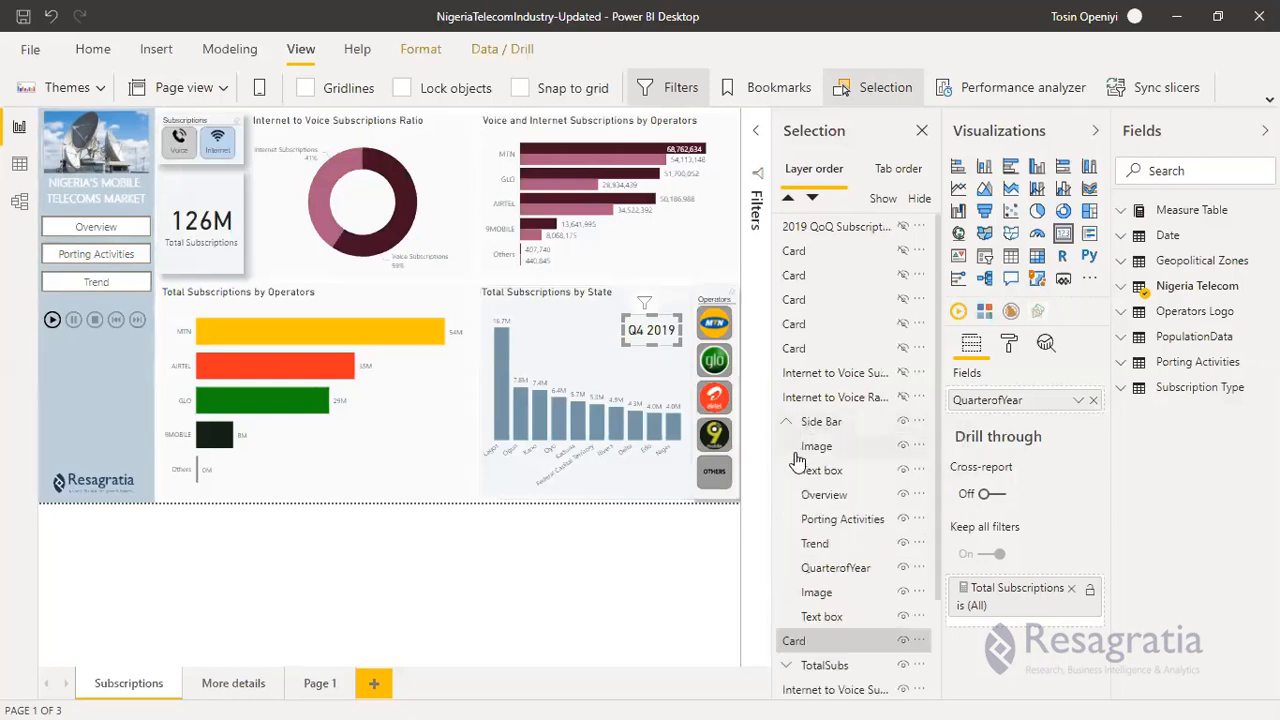
drag(837, 645, 847, 612)
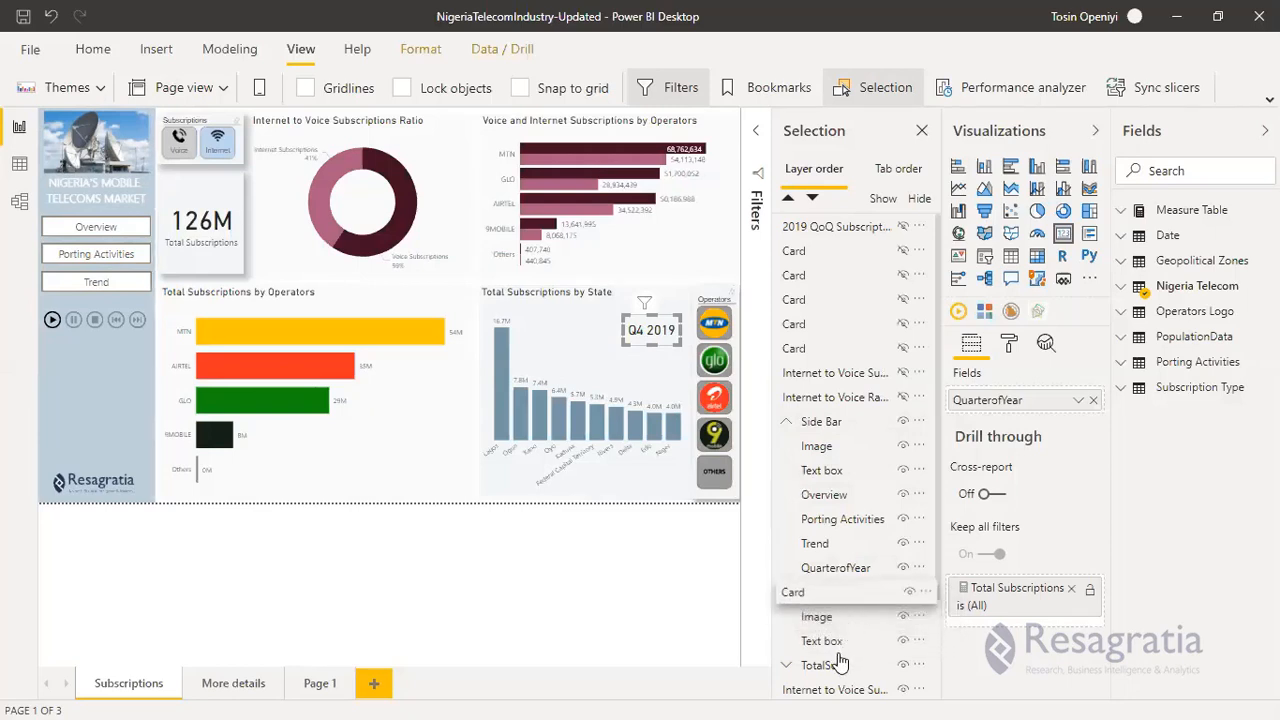
Check which page elements the Image and Text box entries below the Card in the Side Bar group refer to.
click(827, 619)
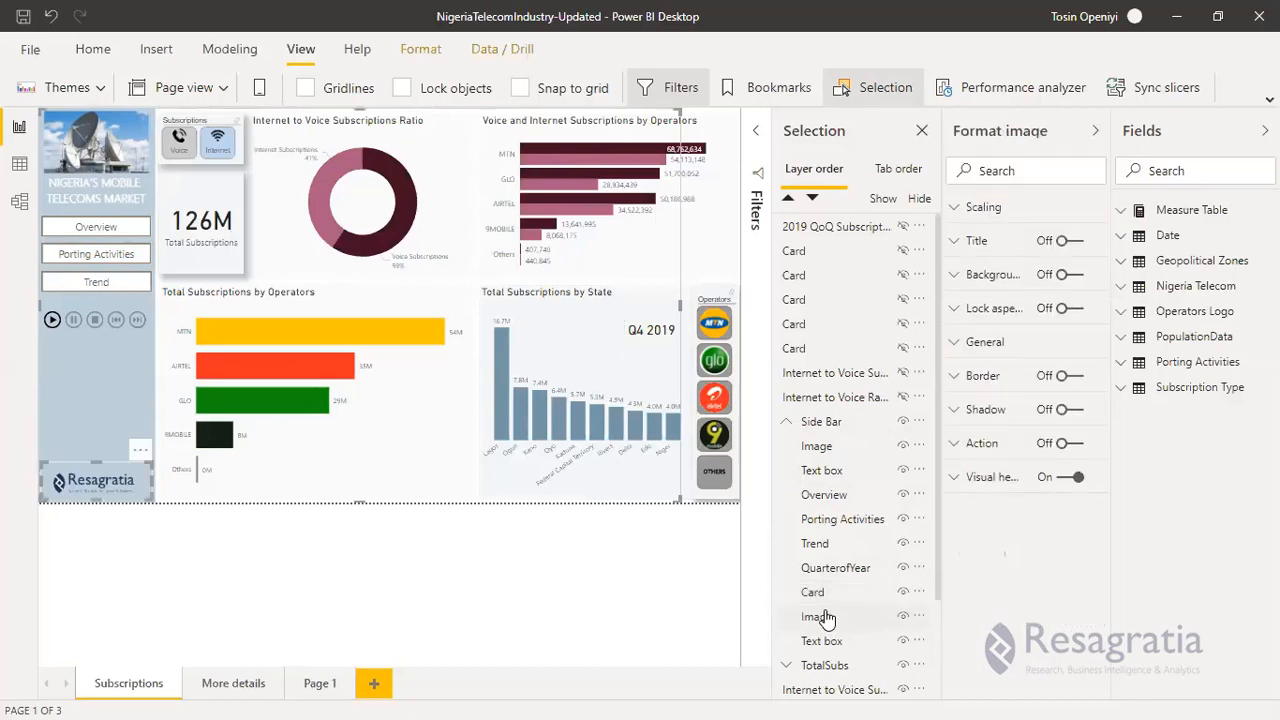
click(823, 645)
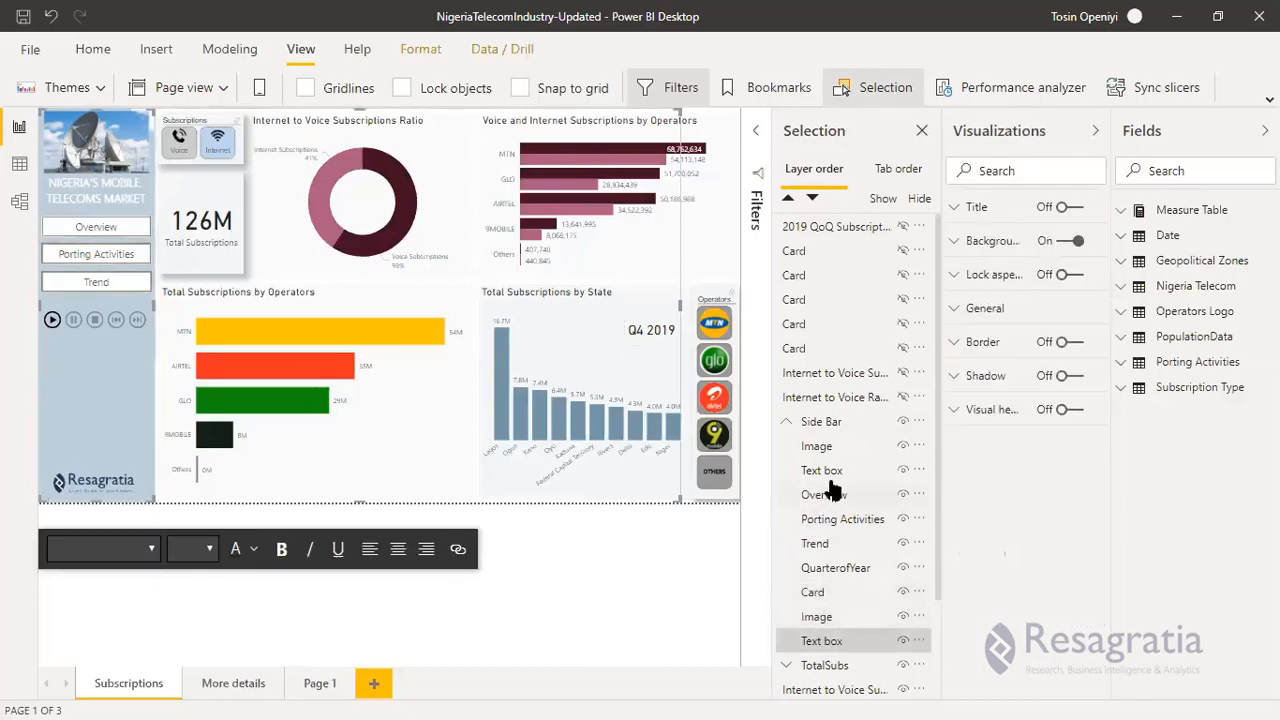
click(158, 487)
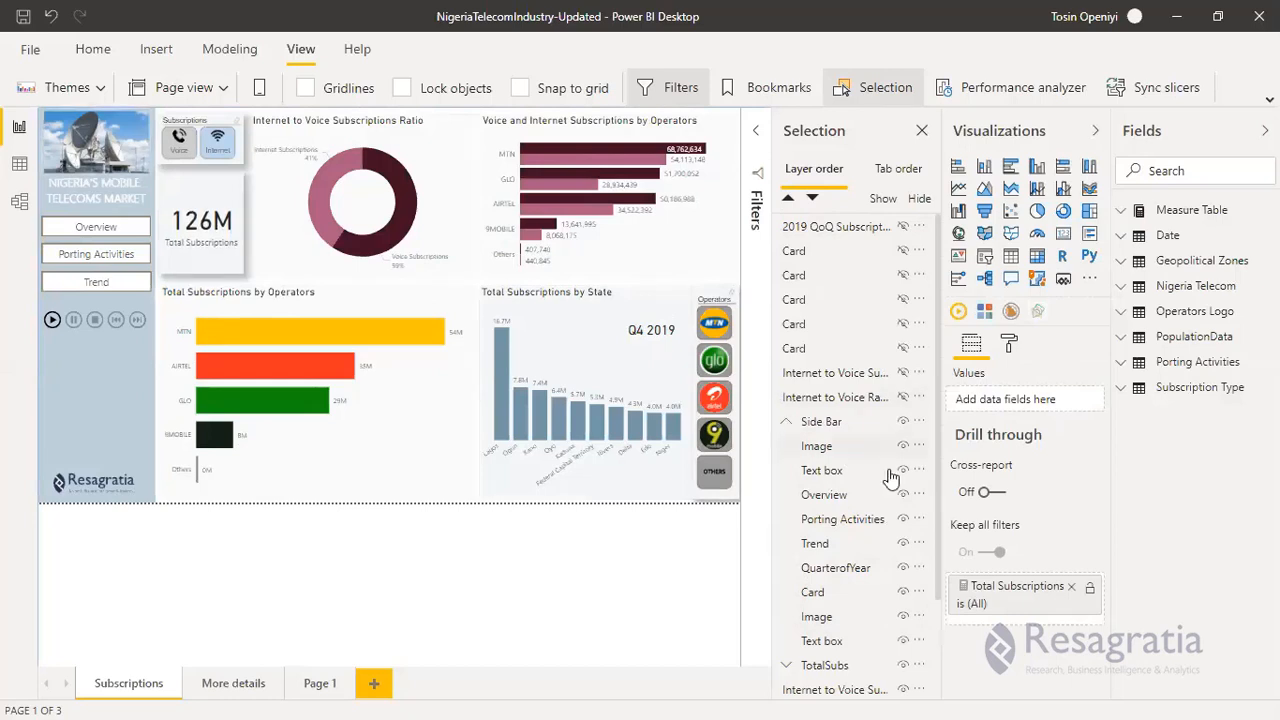
click(786, 421)
click(786, 421)
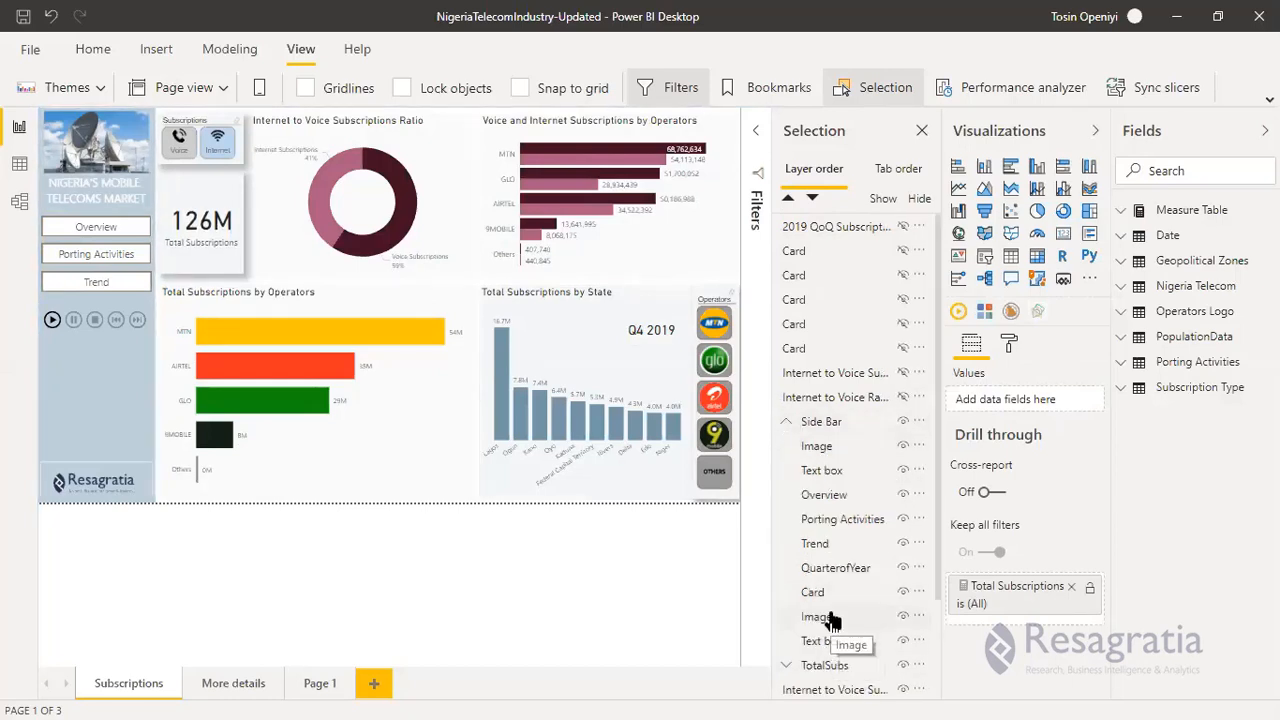
Move the quarter card from the Total Subscriptions by State chart to the side bar, centred beneath the play controls.
click(818, 616)
click(818, 594)
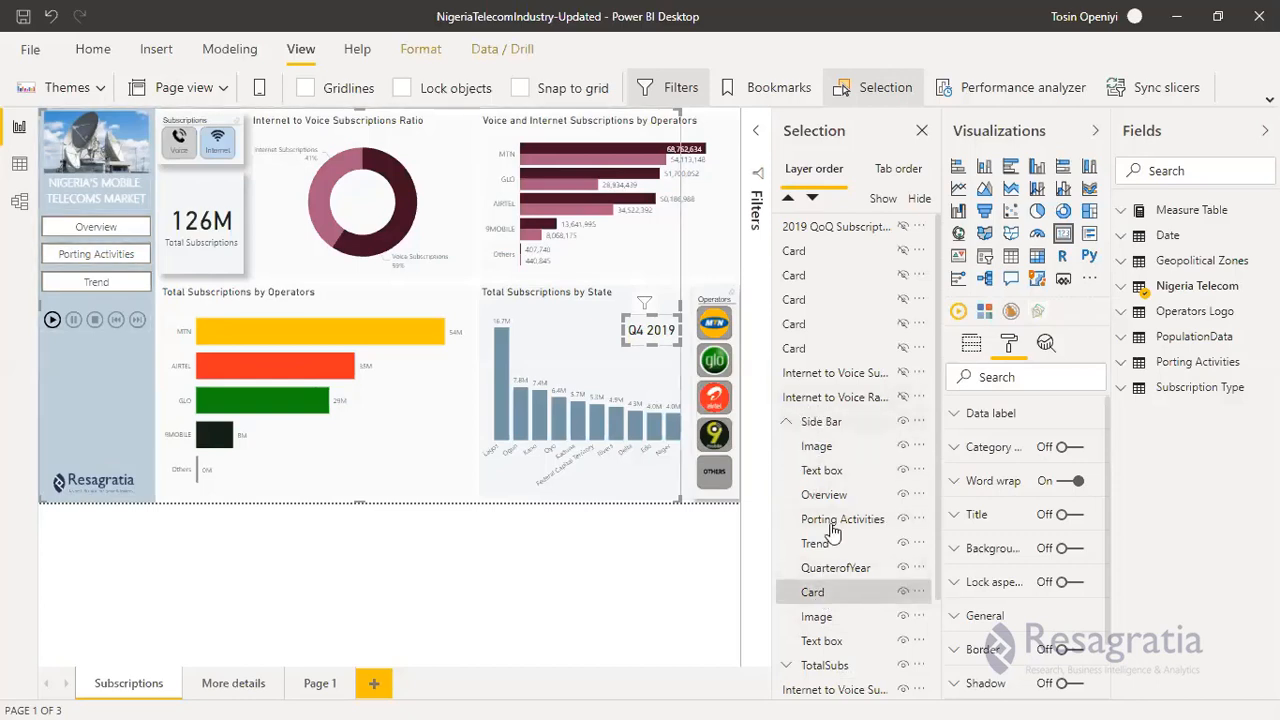
scroll(845, 630, down, 2)
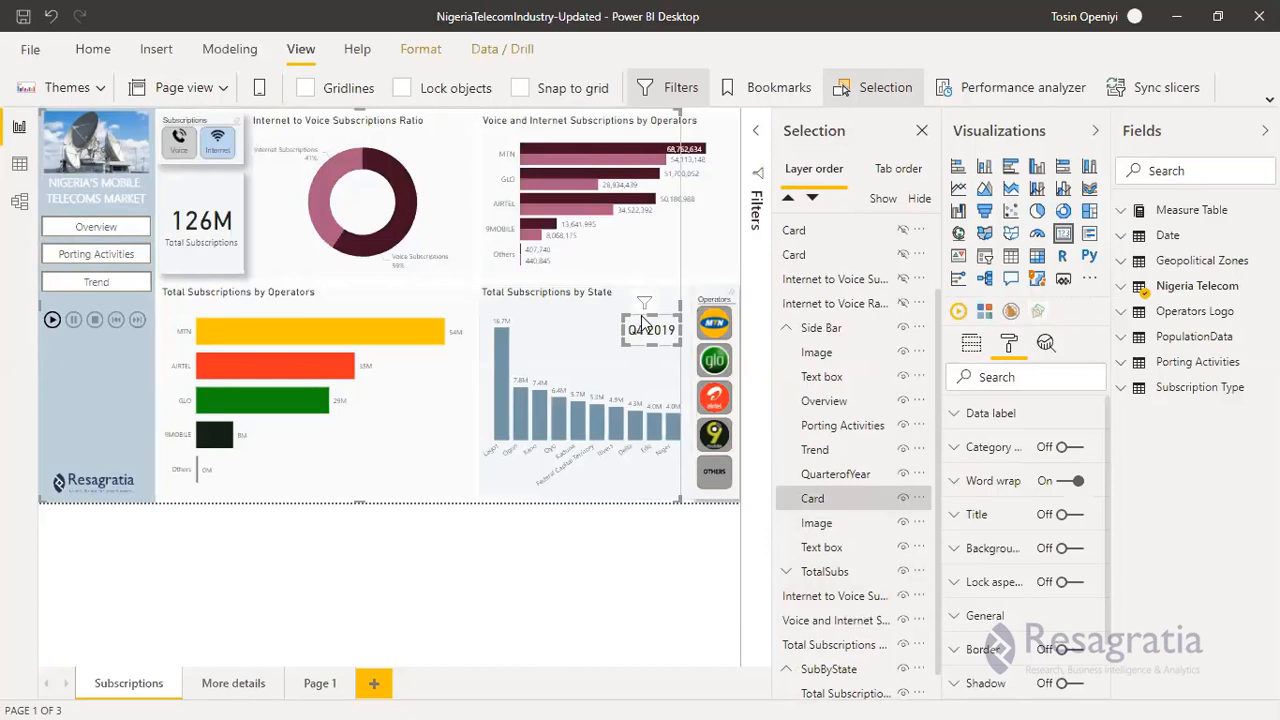
drag(643, 320, 79, 355)
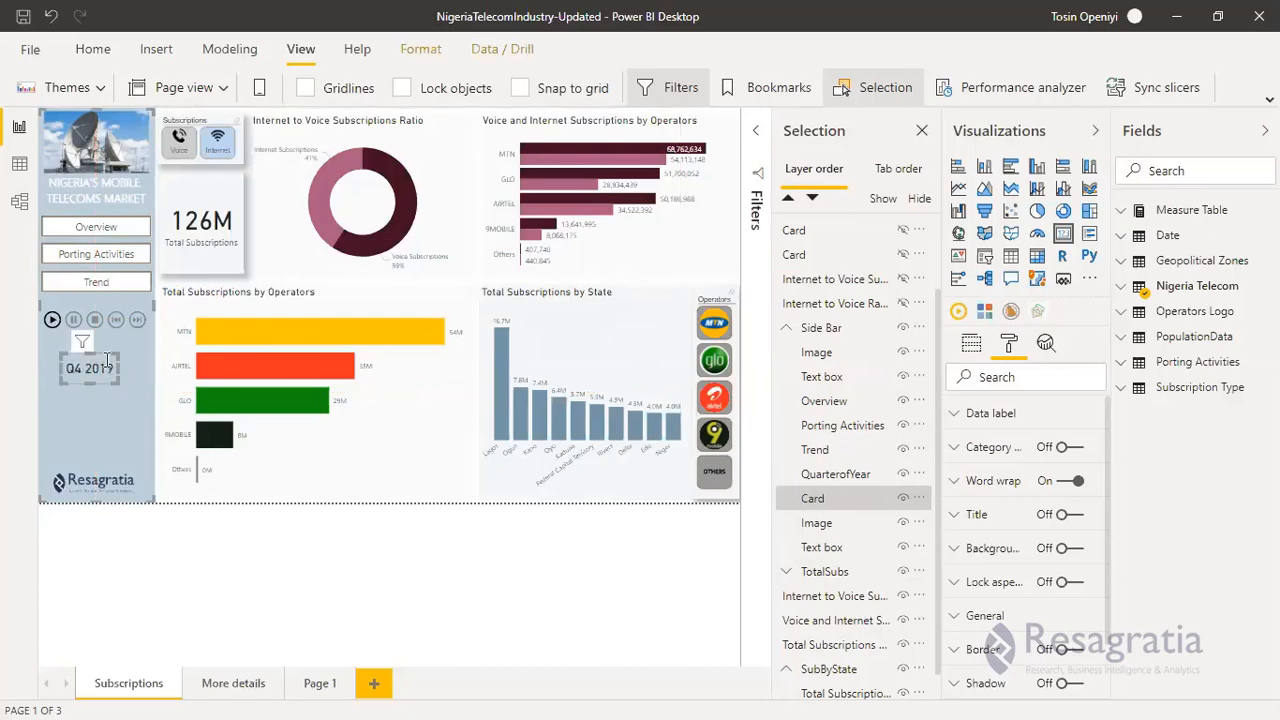
drag(106, 358, 97, 352)
click(131, 397)
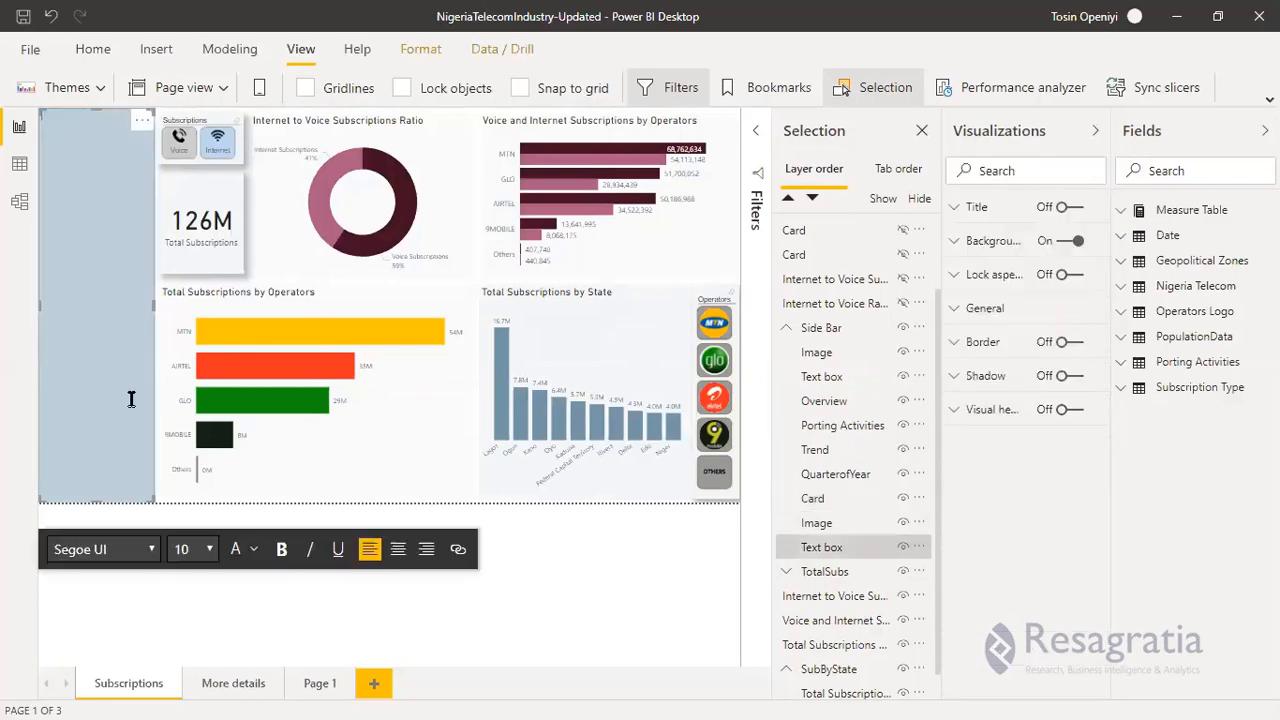
click(193, 283)
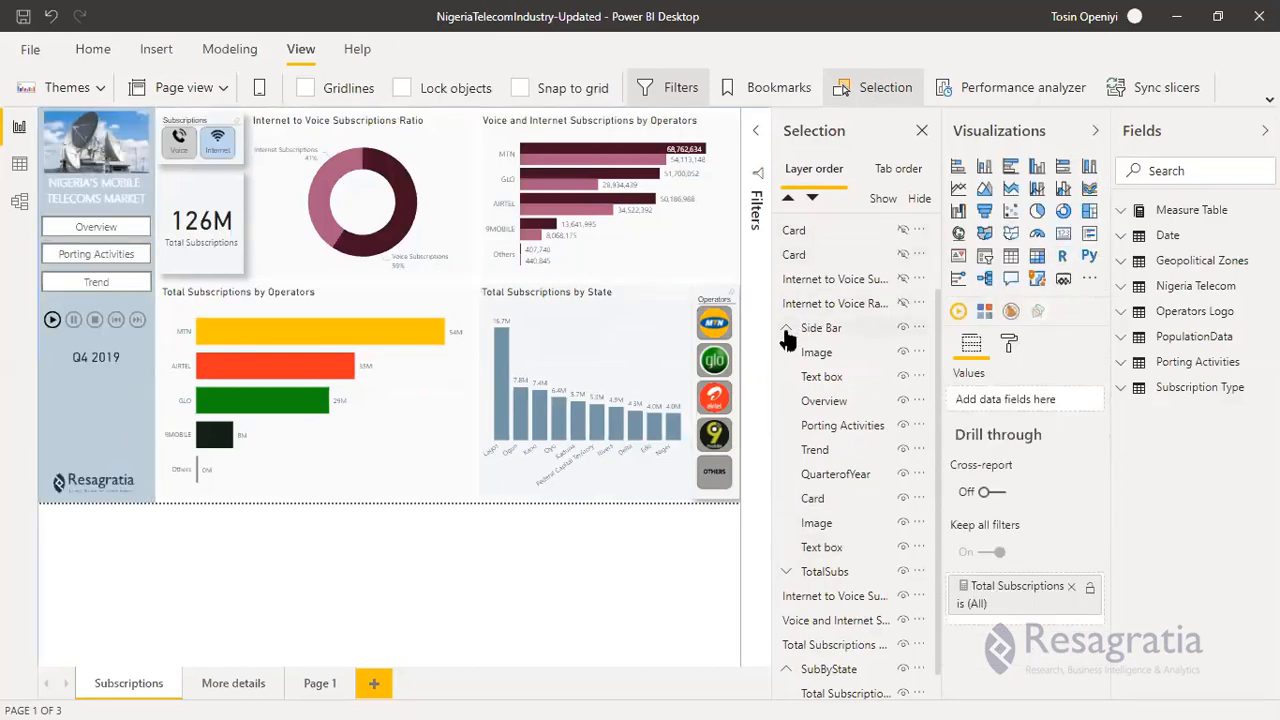
Collapse the Side Bar group and hide the Visualizations, Fields and Selection panes to enlarge the report canvas.
click(787, 329)
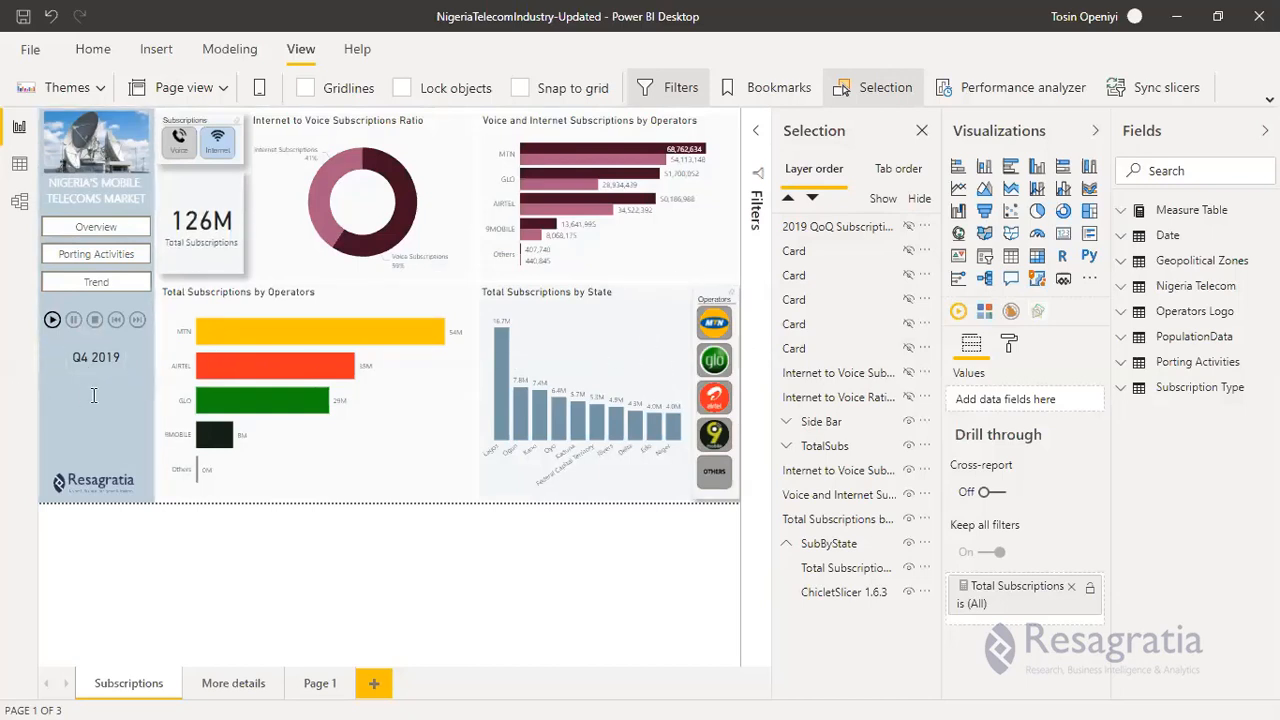
click(1095, 131)
click(1265, 131)
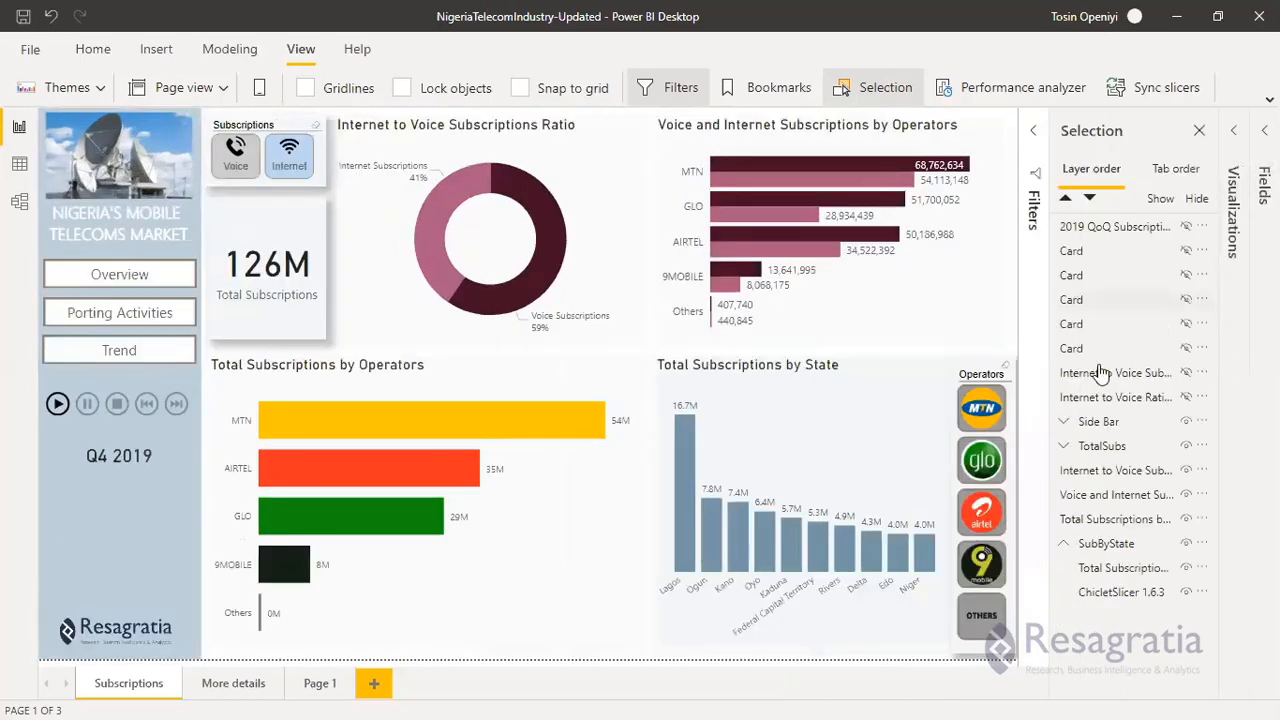
click(1200, 135)
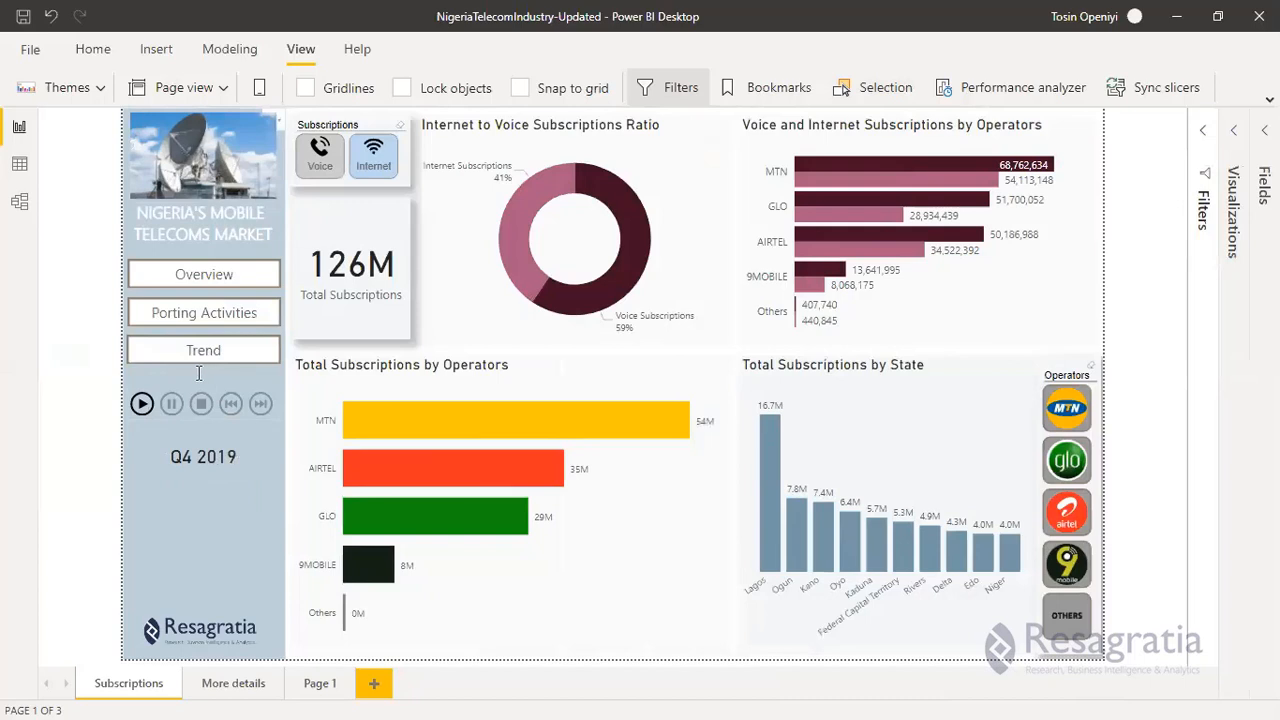
Run the quarter animation to check the relocated quarter card, and deselect the play control.
click(141, 403)
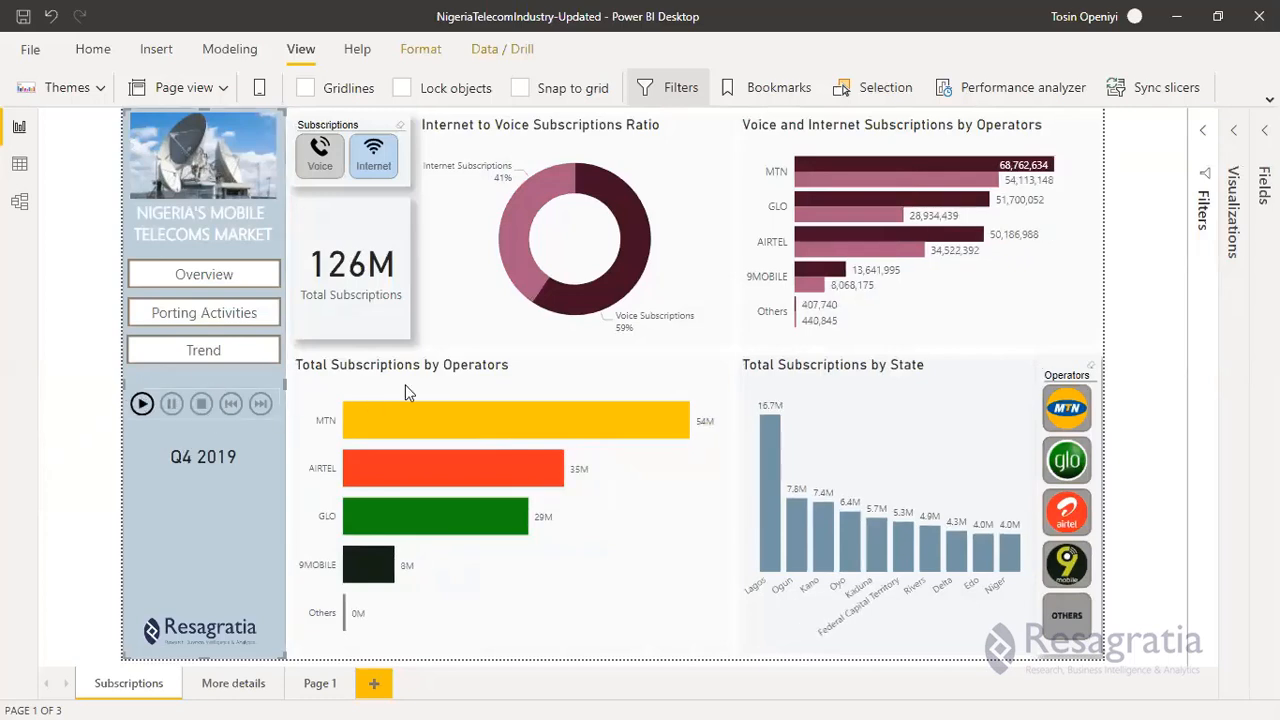
click(458, 354)
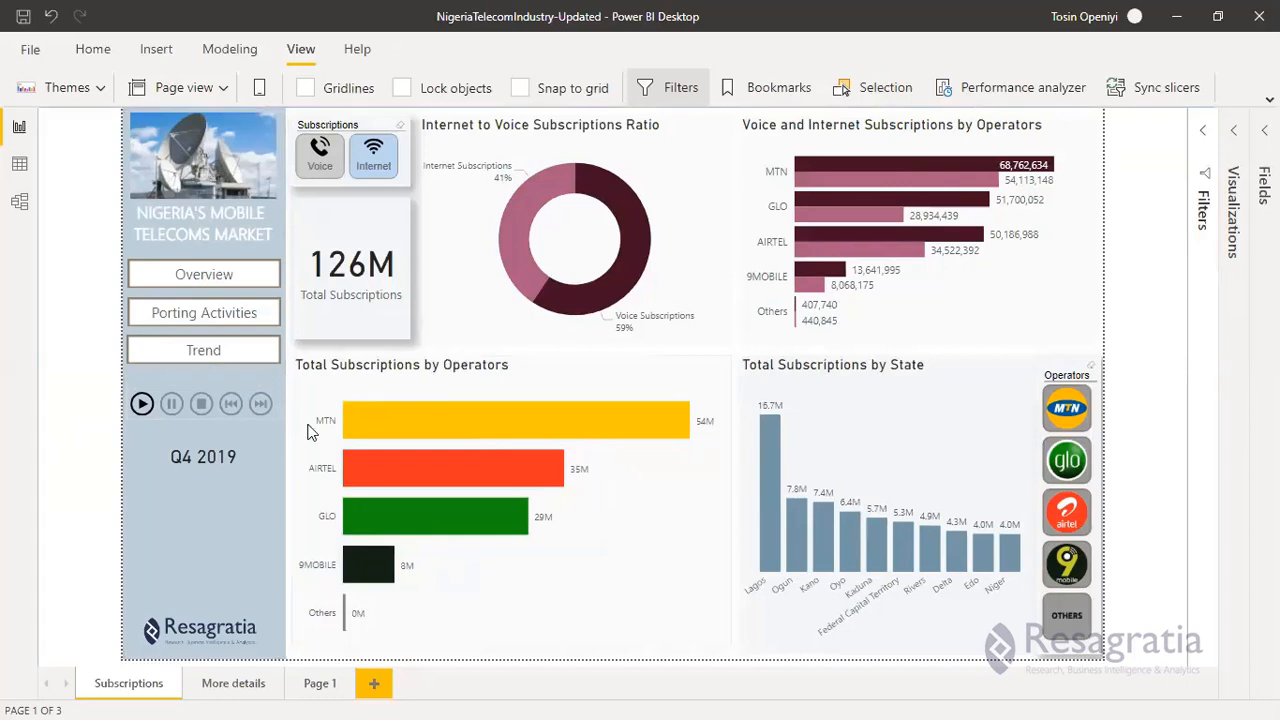
Examine the Breakdown by Operators tree on the More details page, including its Analyze and Explain by fields and drill-through settings.
click(235, 683)
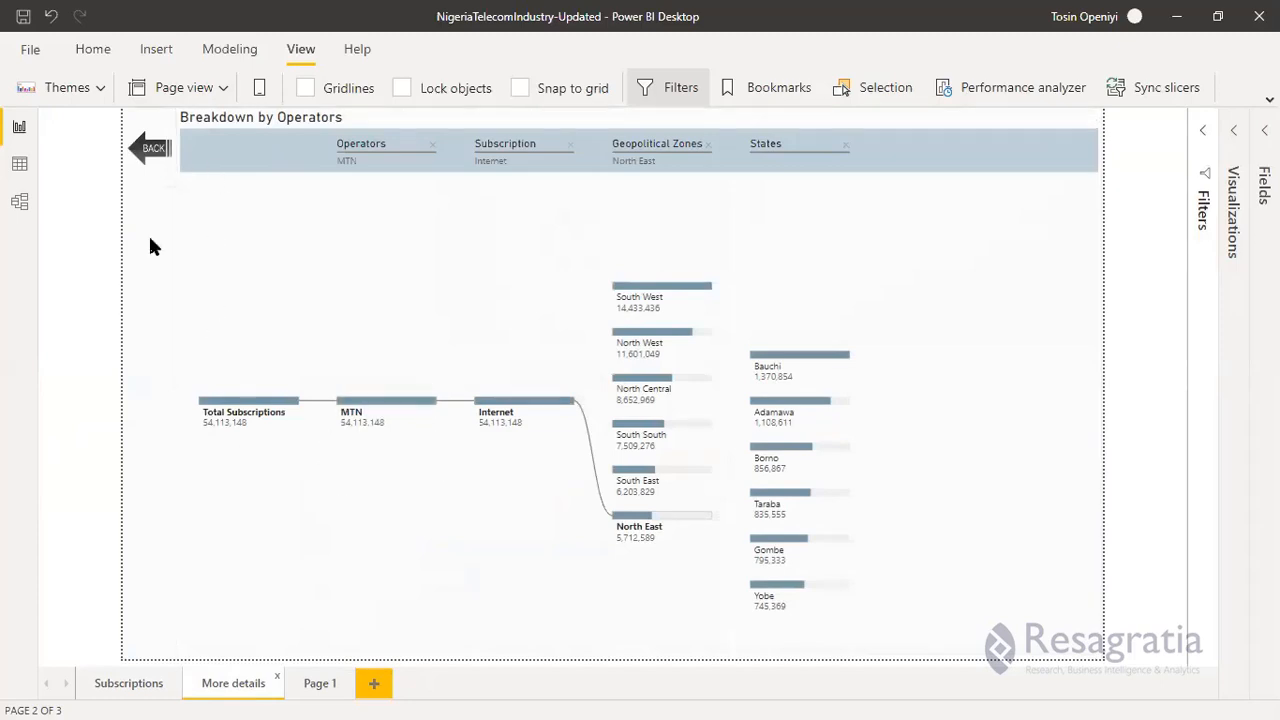
click(1234, 130)
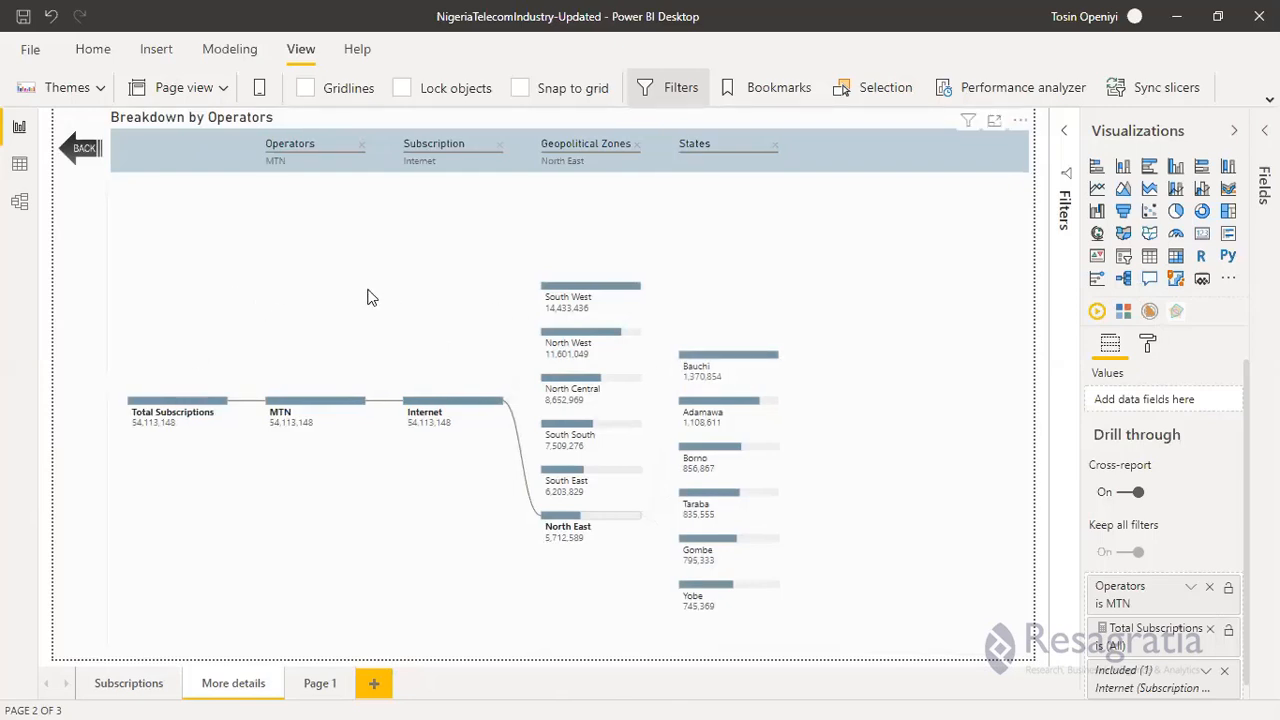
click(215, 252)
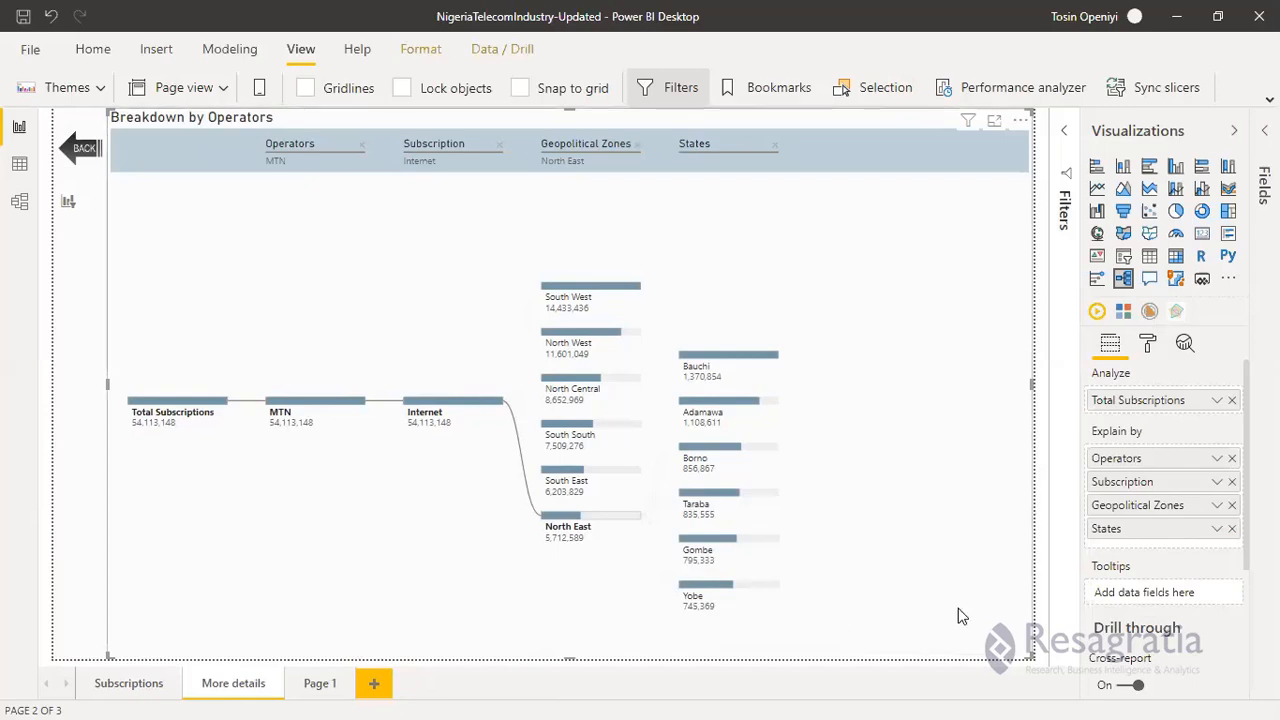
scroll(1210, 615, down, 5)
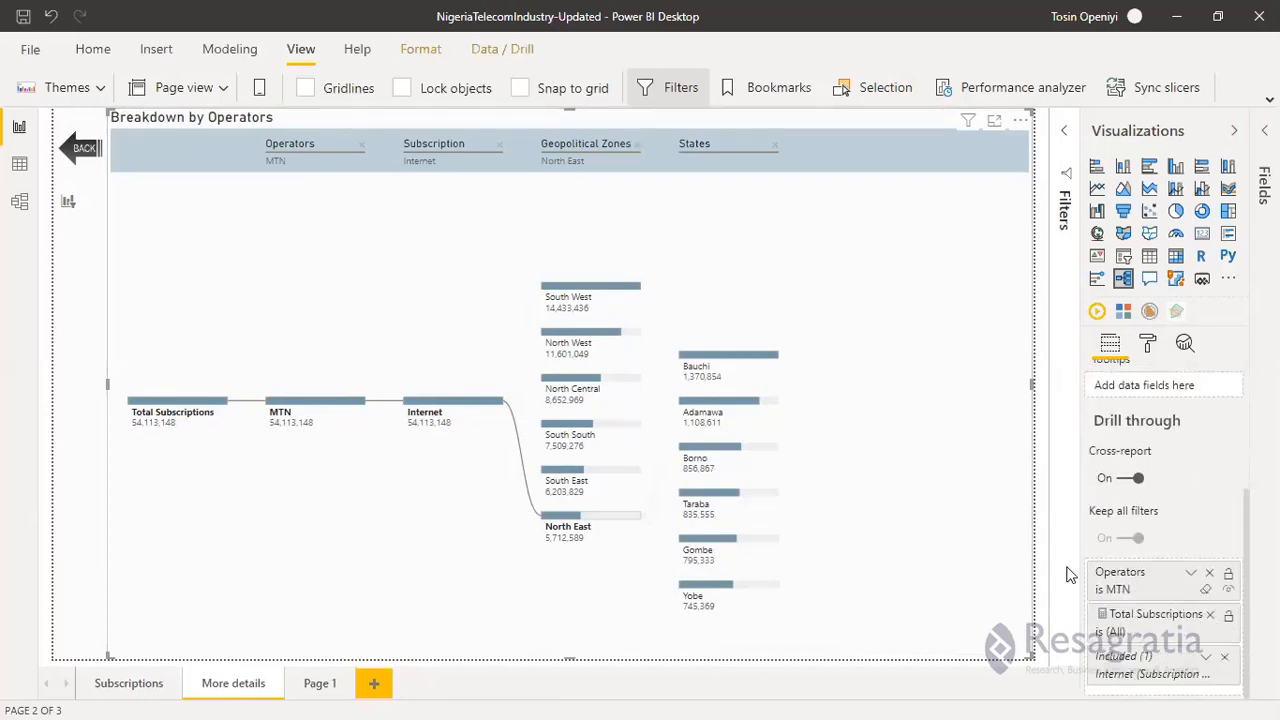
scroll(1169, 480, up, 2)
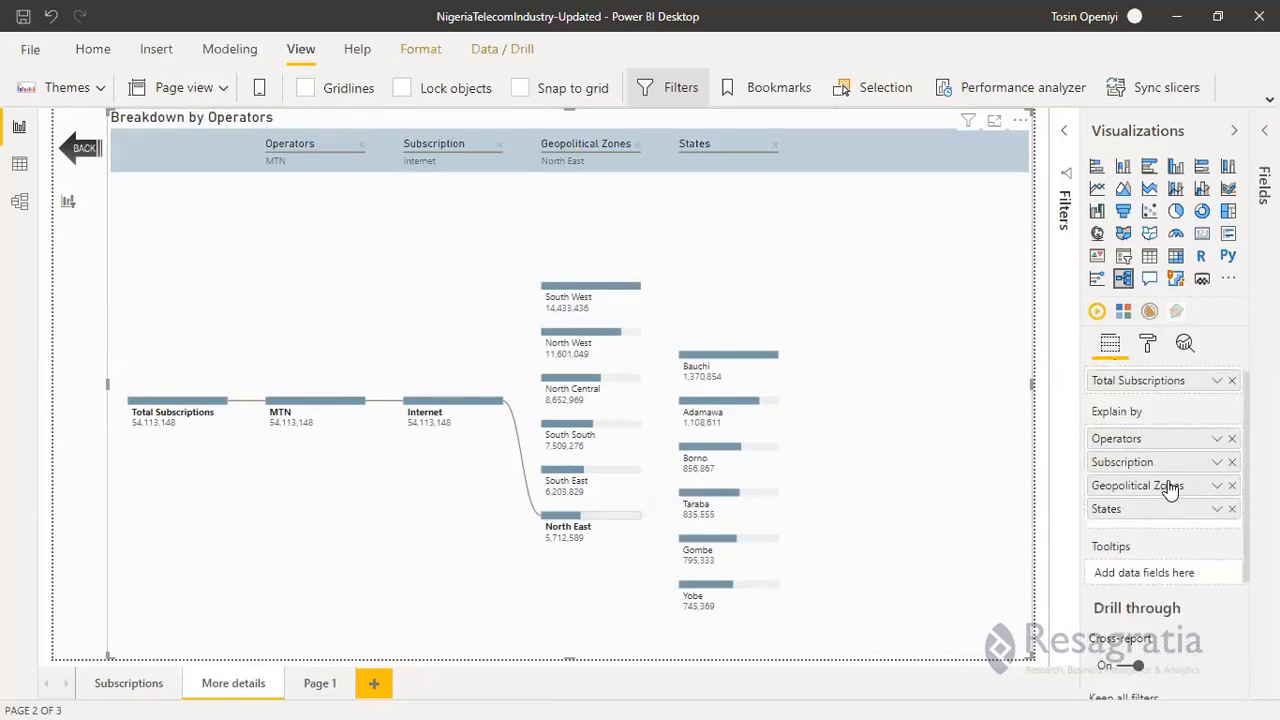
scroll(1169, 487, down, 5)
scroll(1157, 497, up, 3)
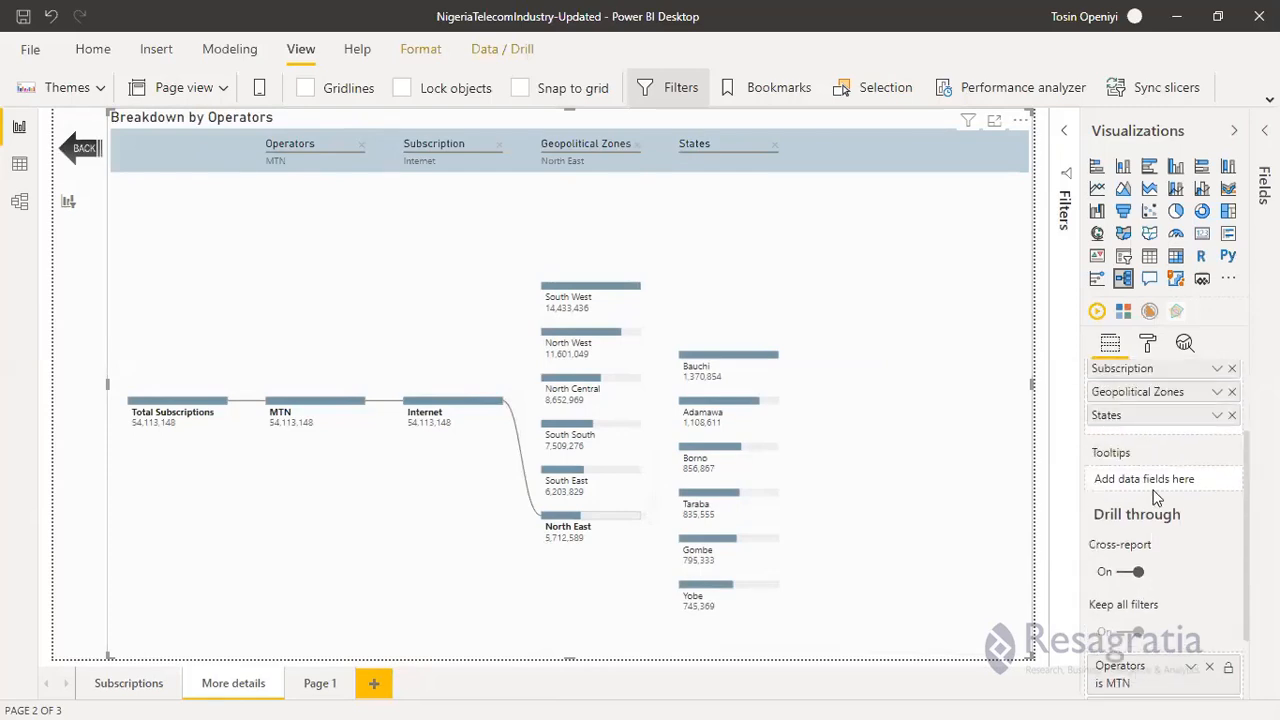
scroll(1157, 495, down, 2)
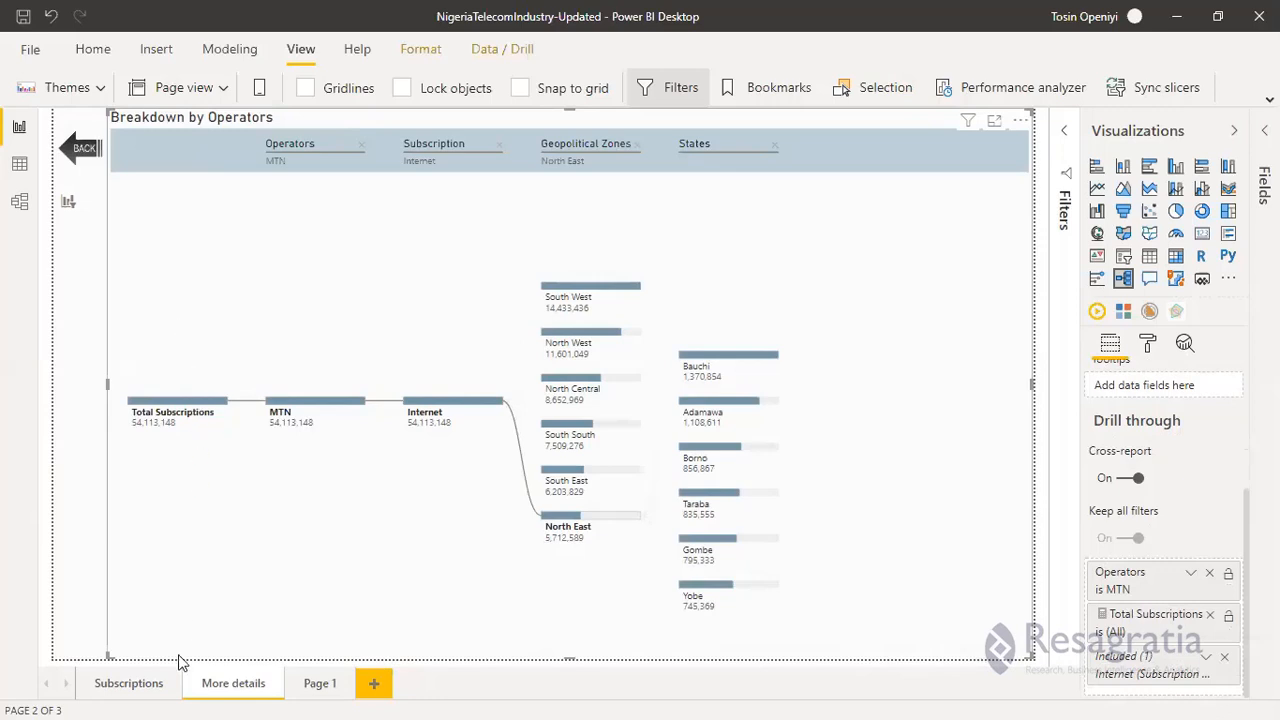
Remove the Operators drill-through field from the More details page and expand the AIRTEL branch in the Breakdown by Operators tree.
click(1212, 575)
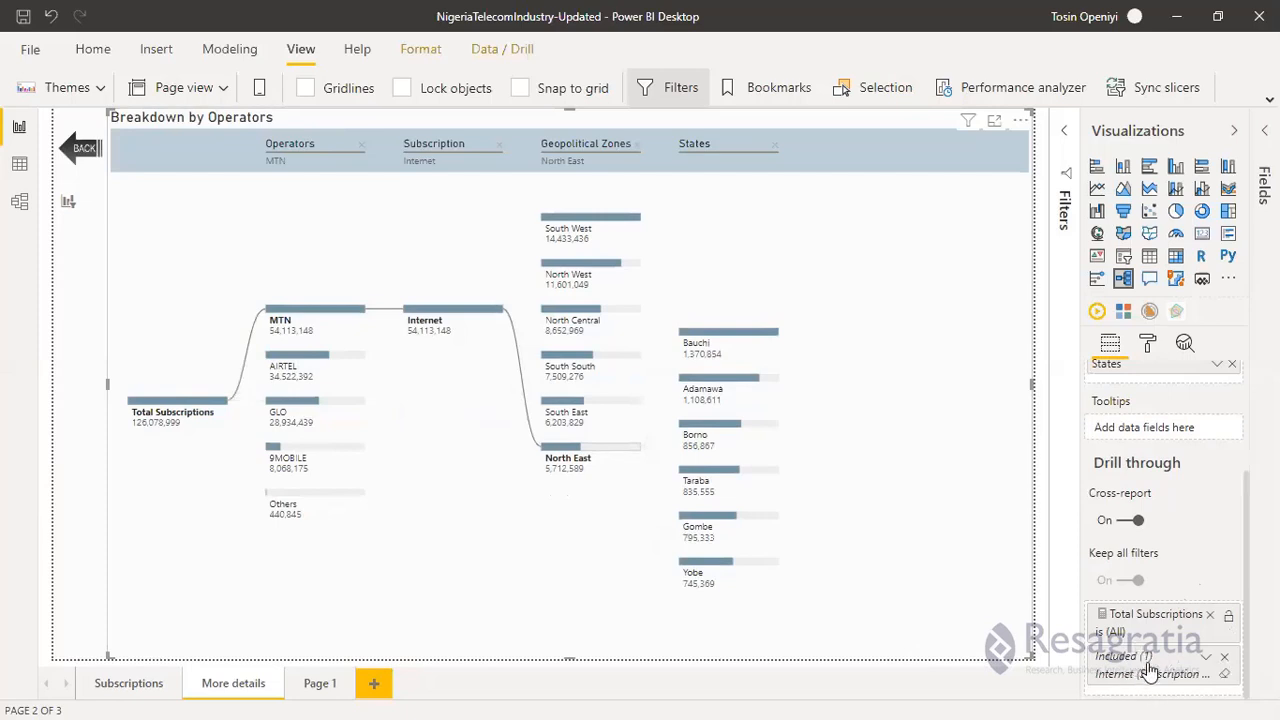
click(303, 366)
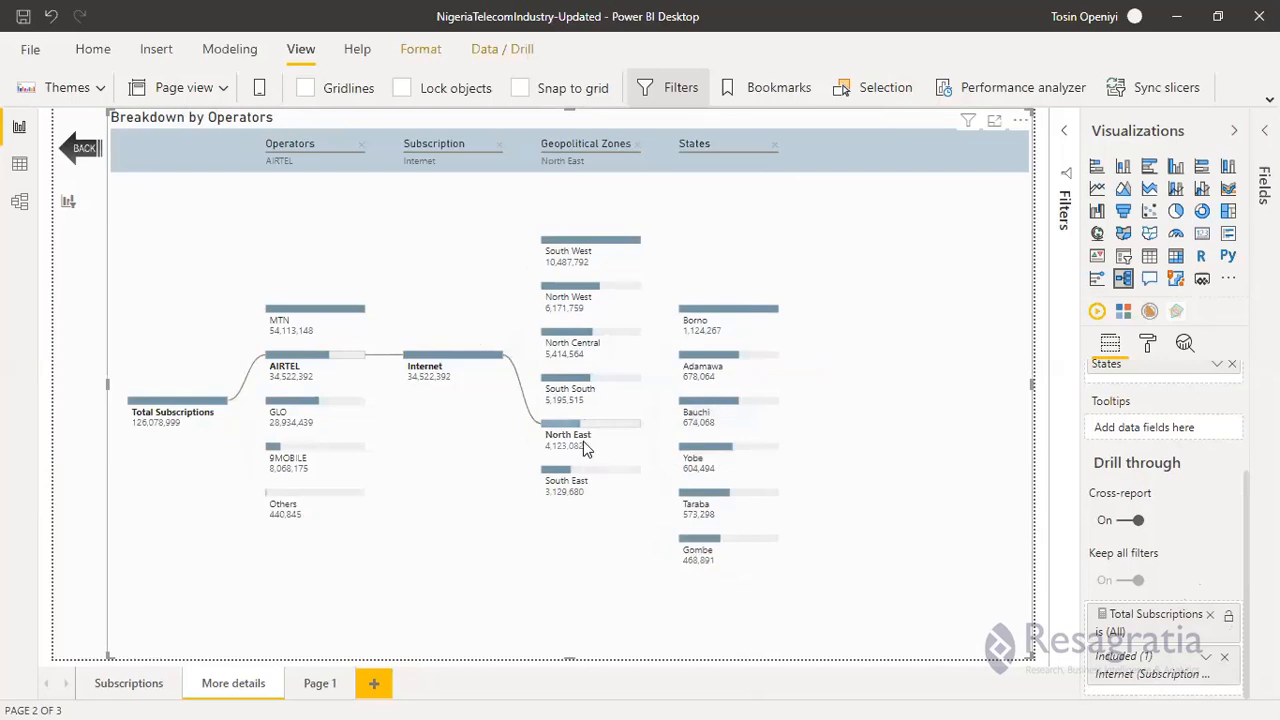
mouse_move(585, 448)
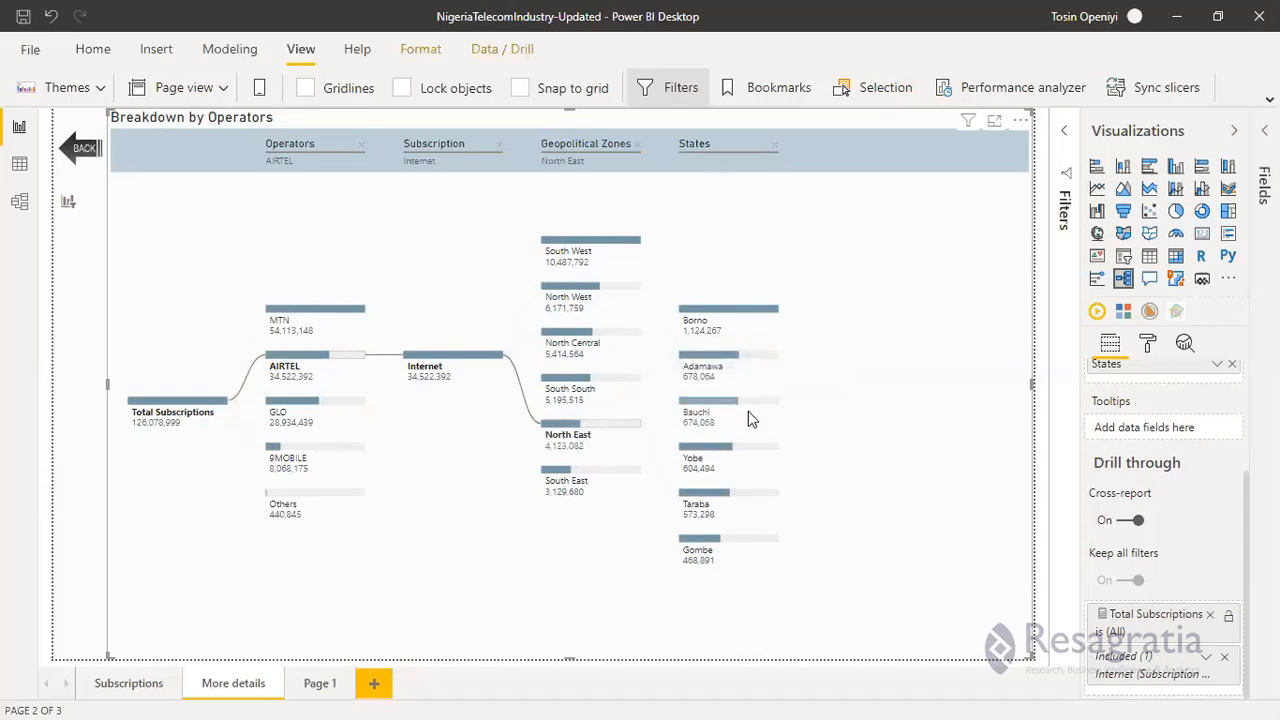
Examine the AIRTEL internet subscriptions for the North East states in the Breakdown by Operators tree, and deselect the visual.
mouse_move(752, 418)
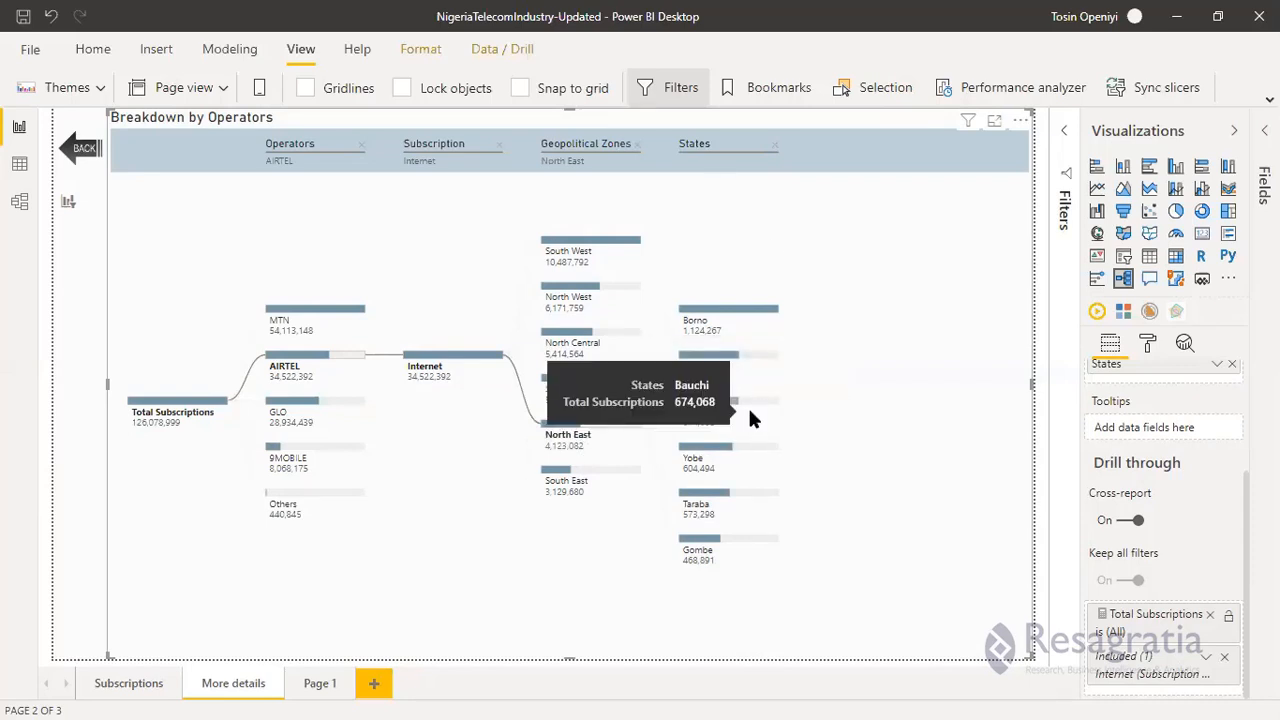
click(609, 435)
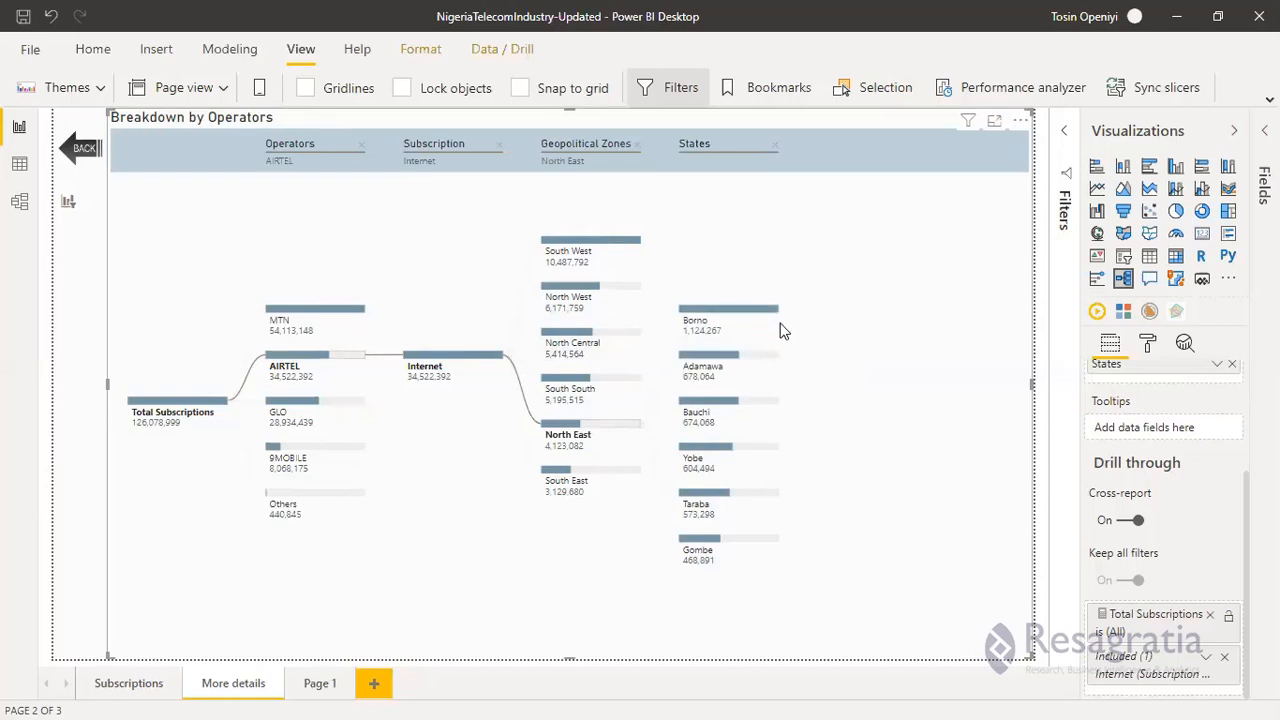
mouse_move(743, 388)
click(45, 371)
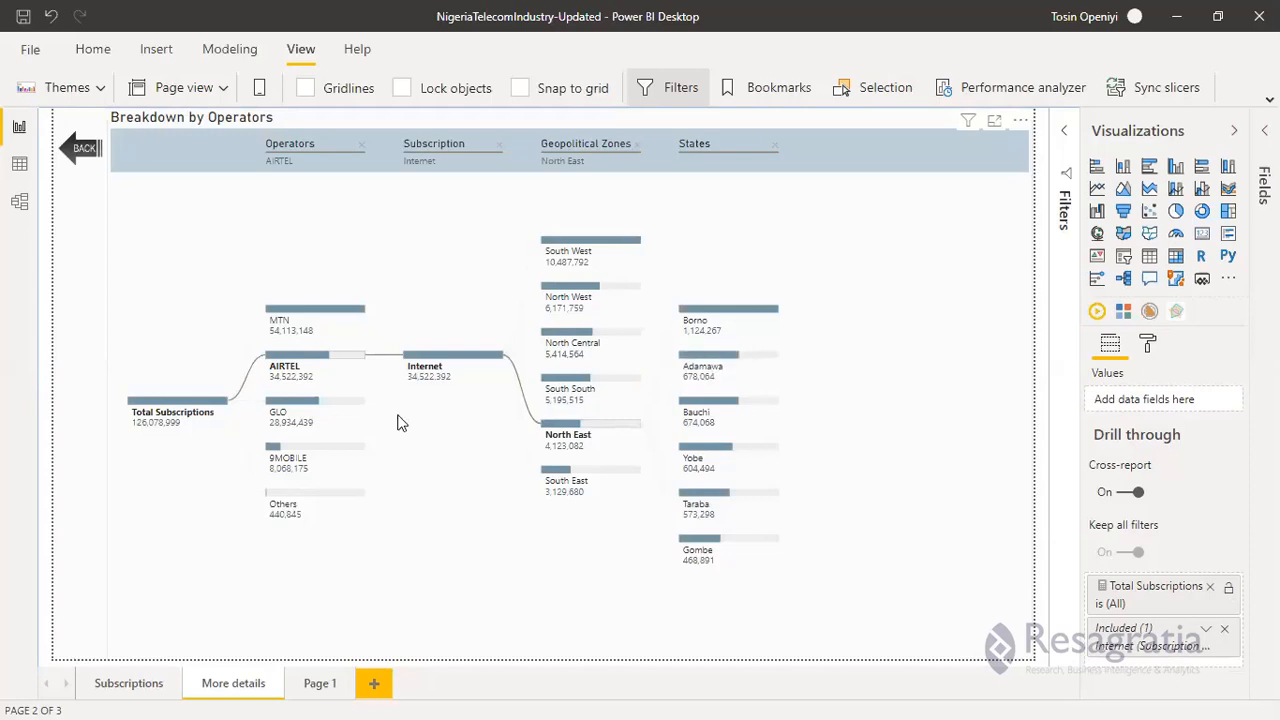
Expand the MTN, GLO and 9MOBILE branches in turn to compare their North East state breakdowns.
click(336, 316)
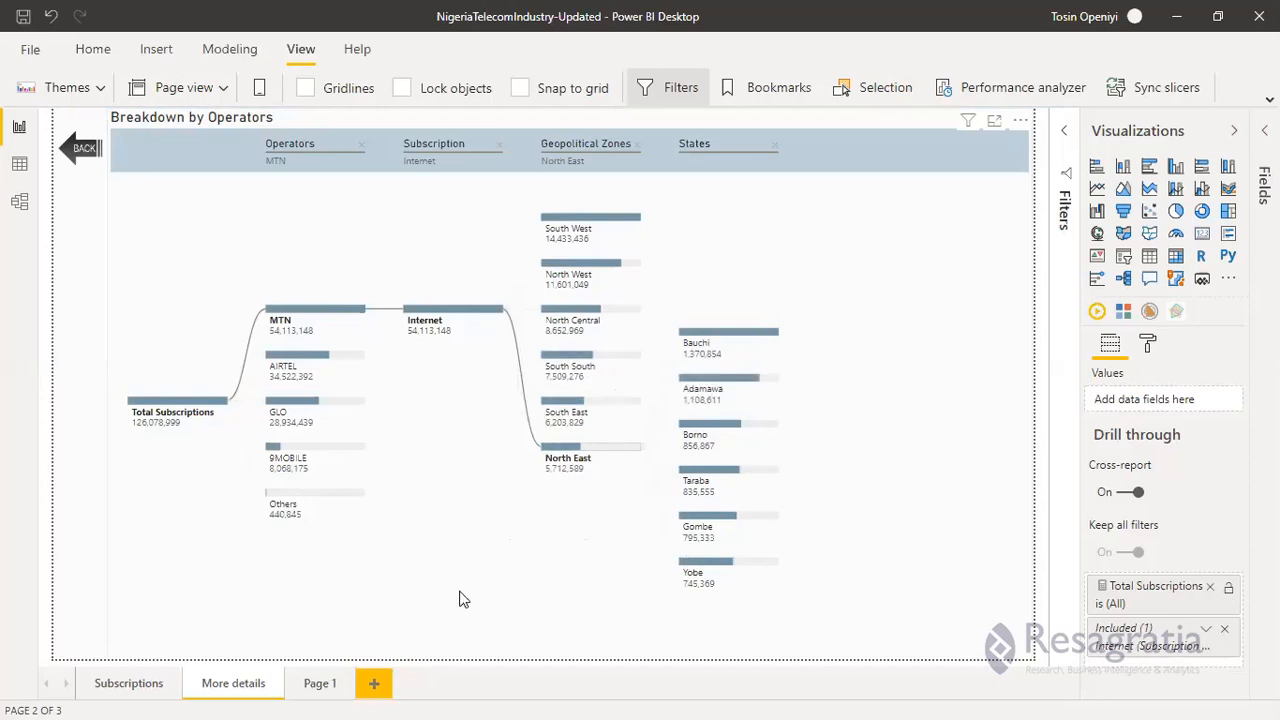
click(290, 412)
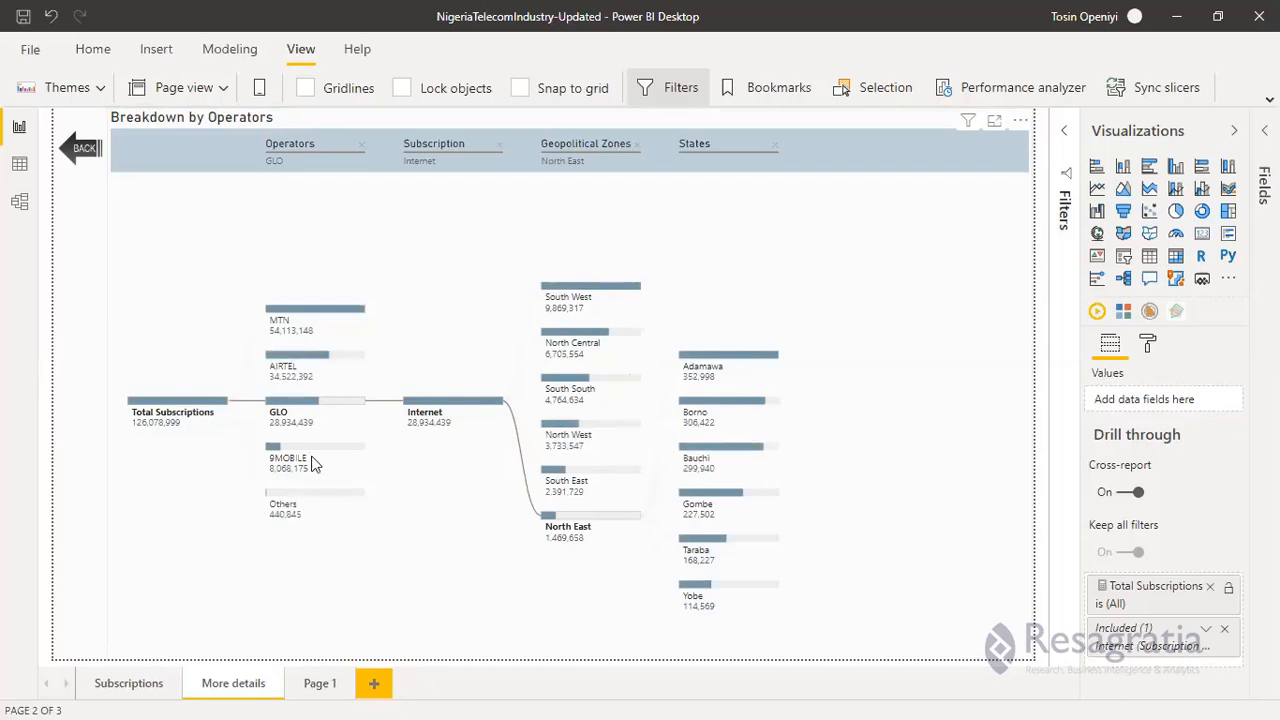
mouse_move(311, 448)
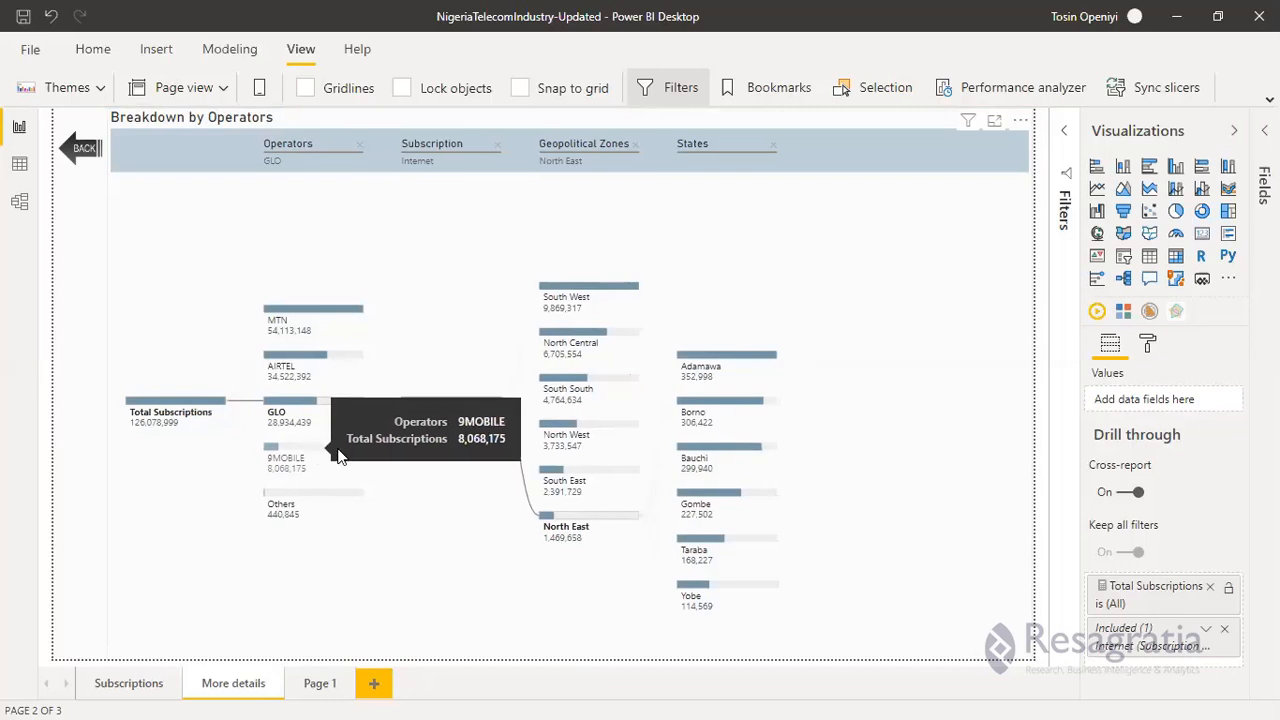
click(258, 456)
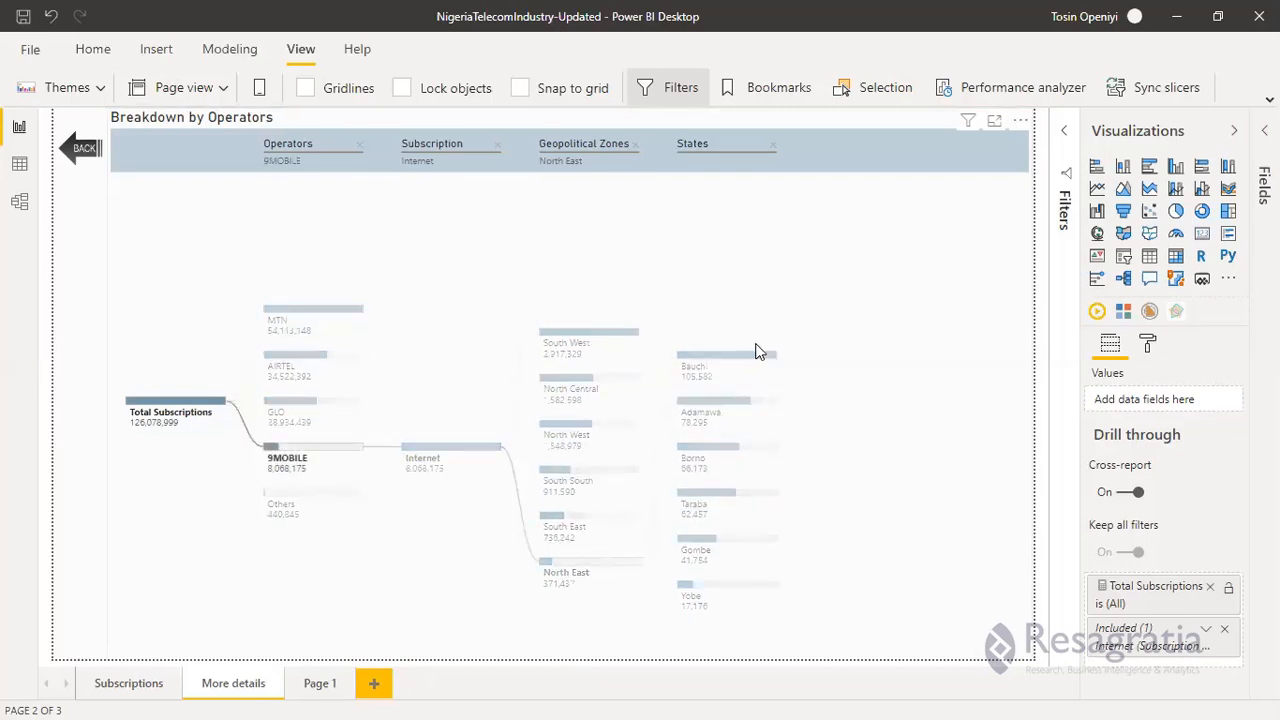
click(312, 452)
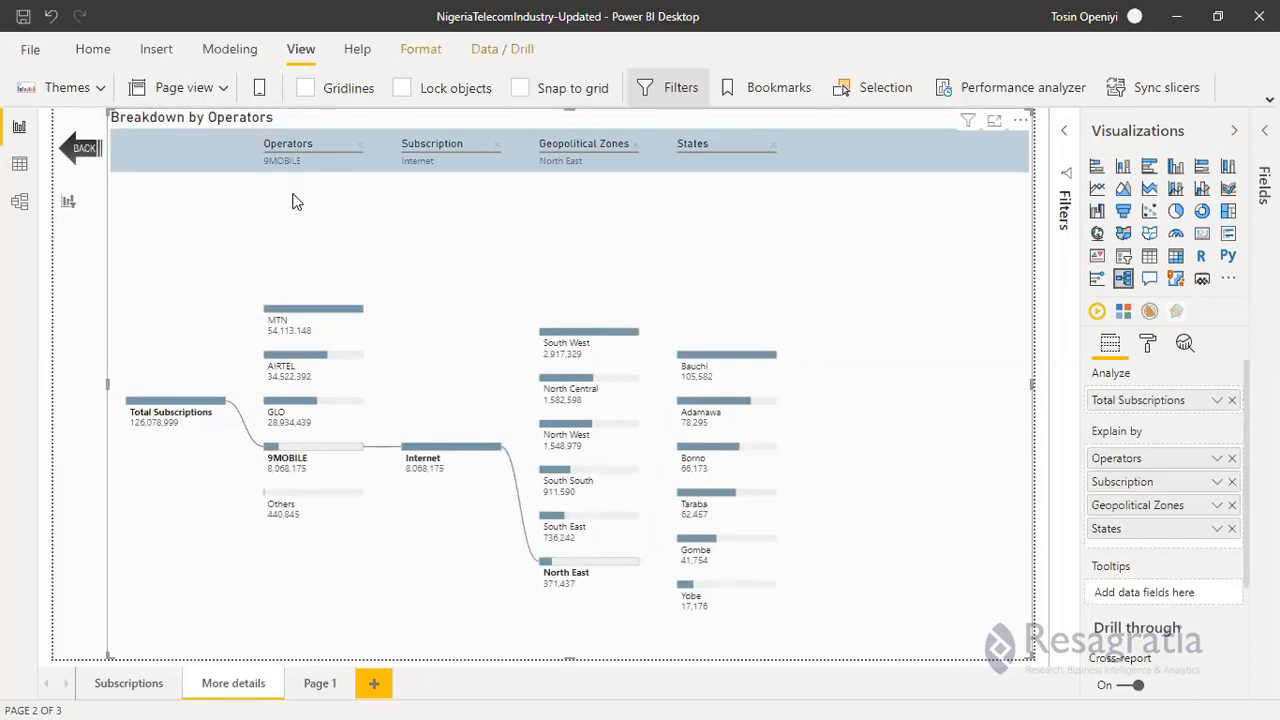
Return to the Subscriptions page and test the Operators slicer with MTN, GLO and AIRTEL, clearing its selection at the end.
ctrl+click(72, 162)
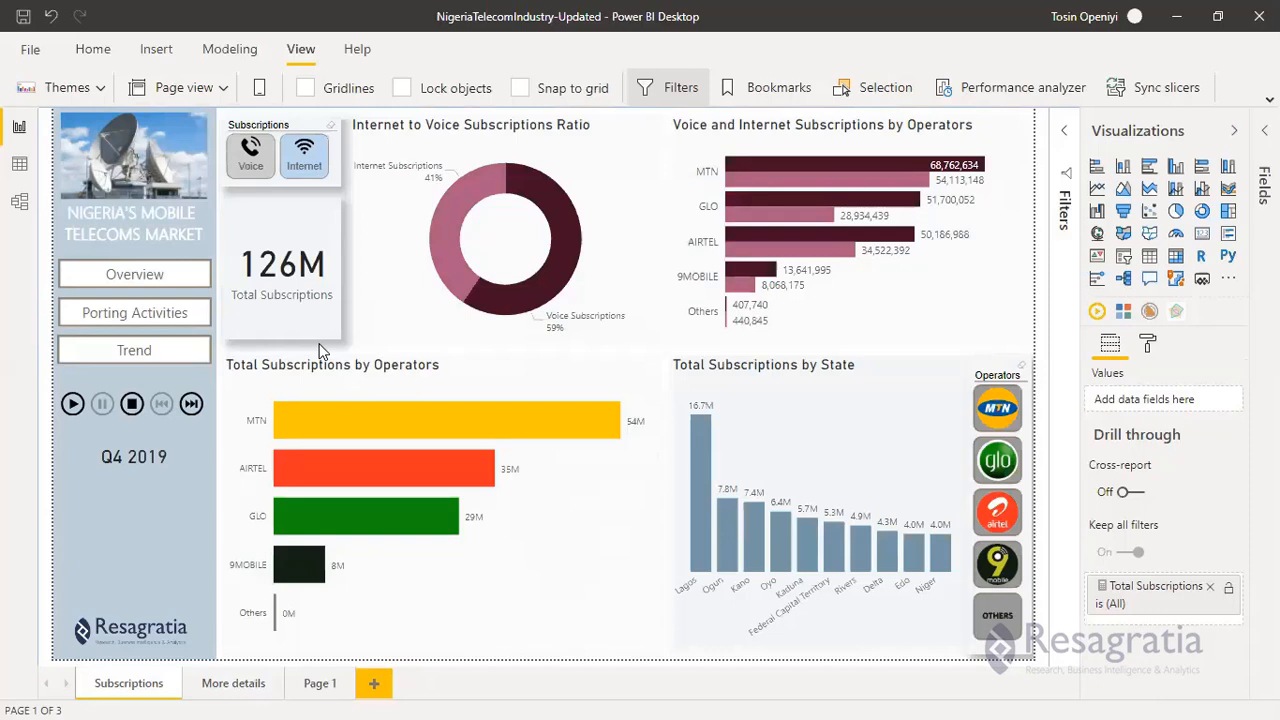
click(995, 415)
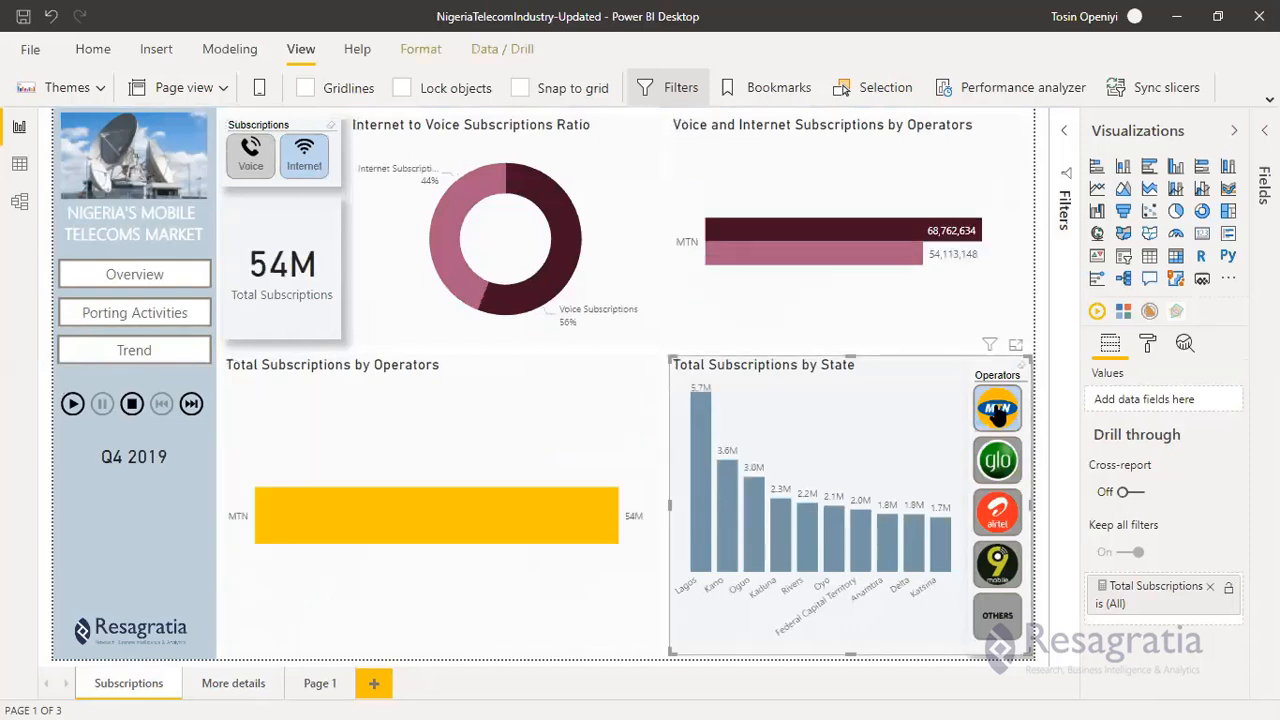
click(997, 460)
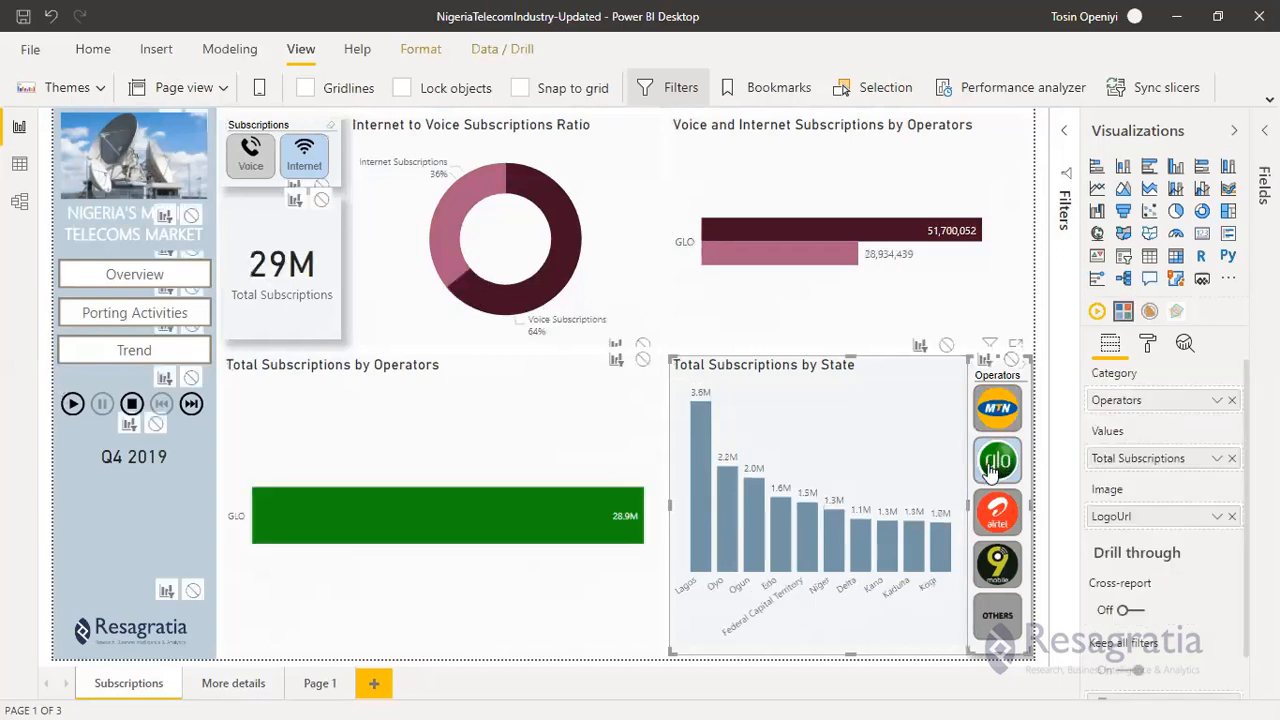
click(988, 515)
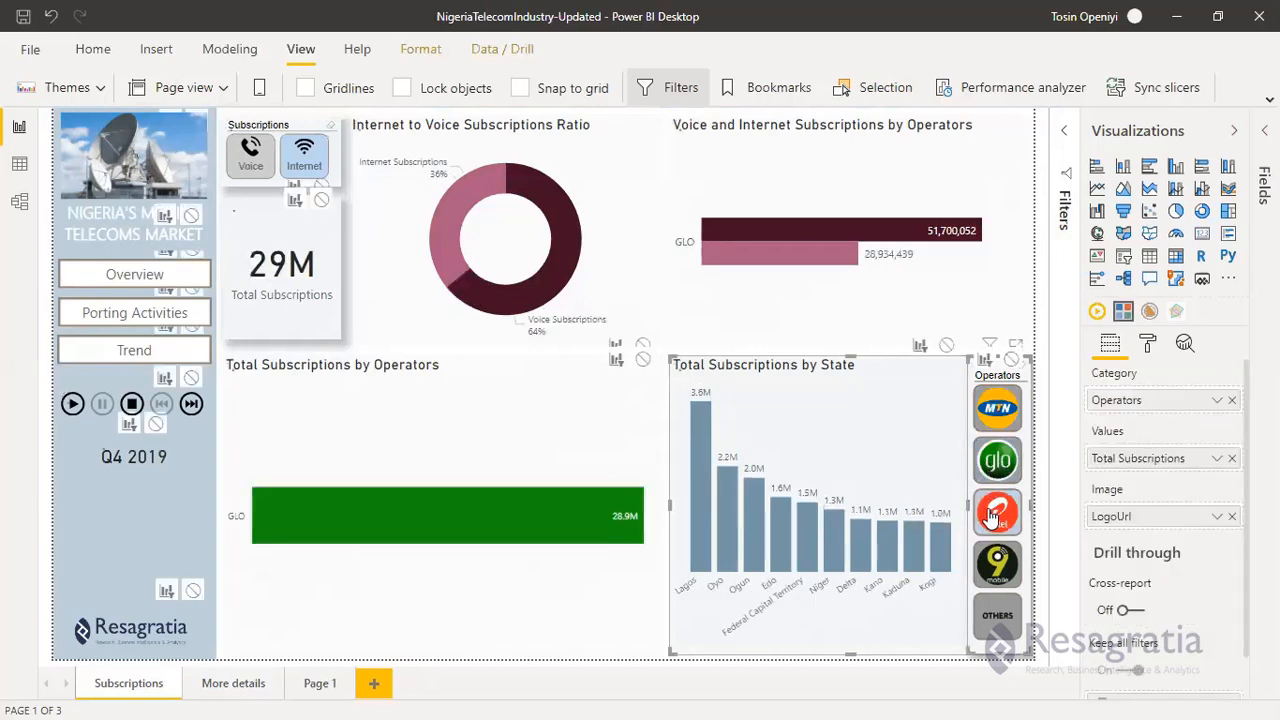
click(818, 360)
click(1023, 371)
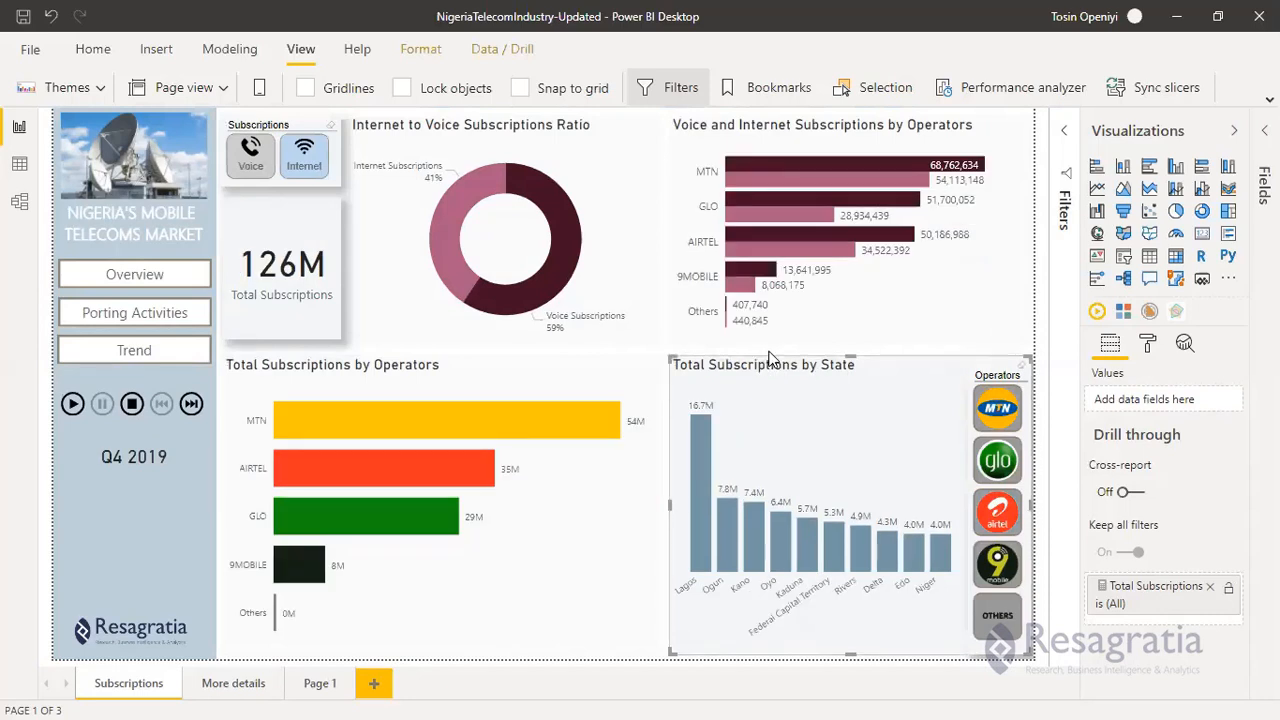
Compare the report's Trend and Overview views using the sidebar navigation, ending on the Trend view.
ctrl+click(100, 366)
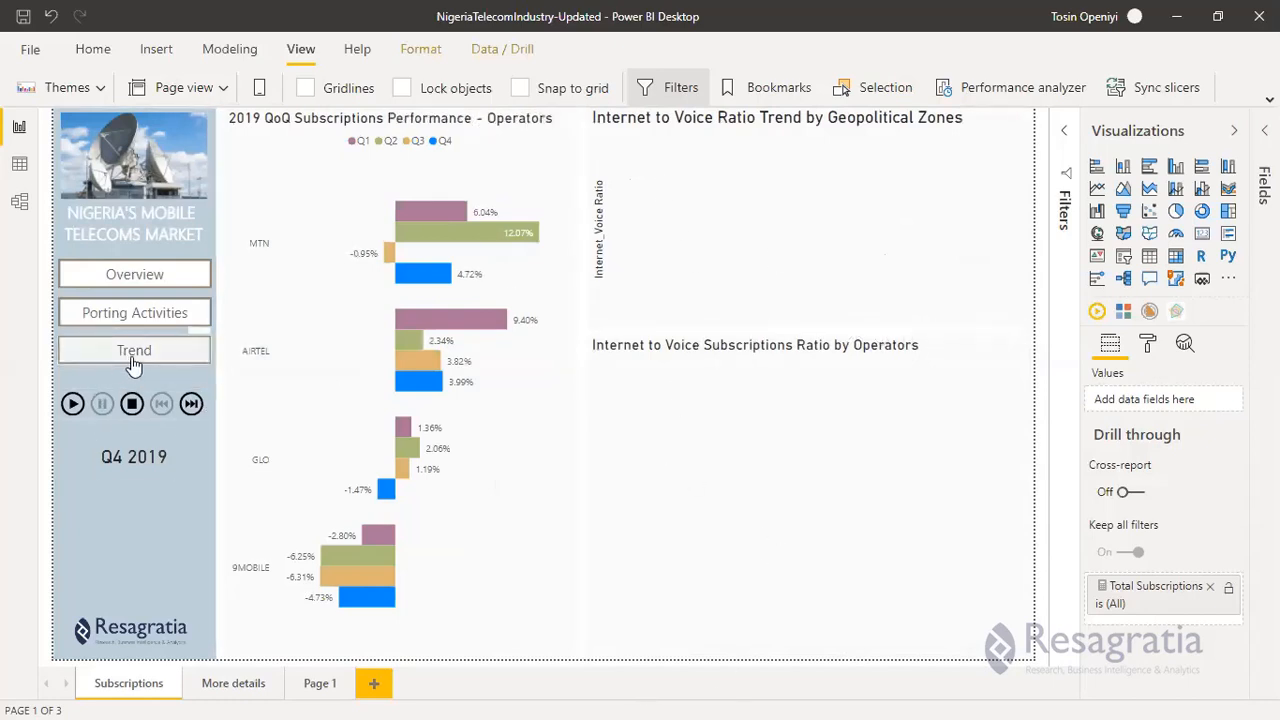
ctrl+click(153, 274)
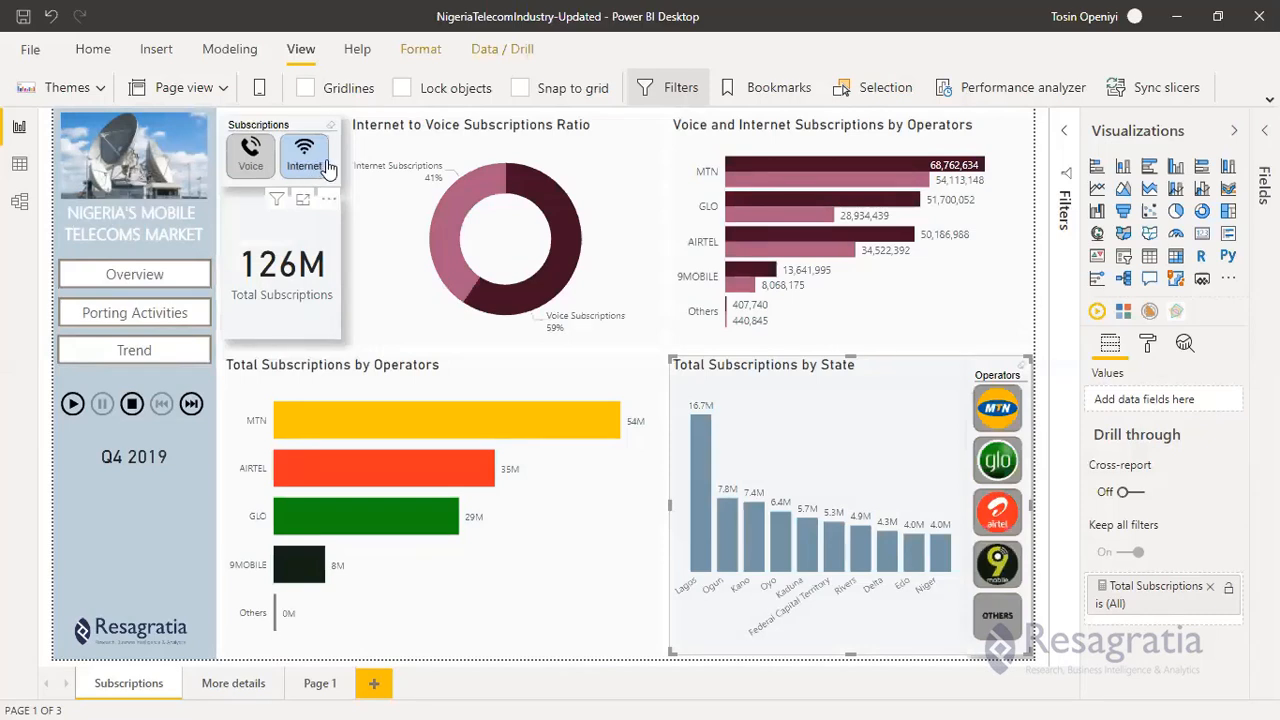
ctrl+click(104, 362)
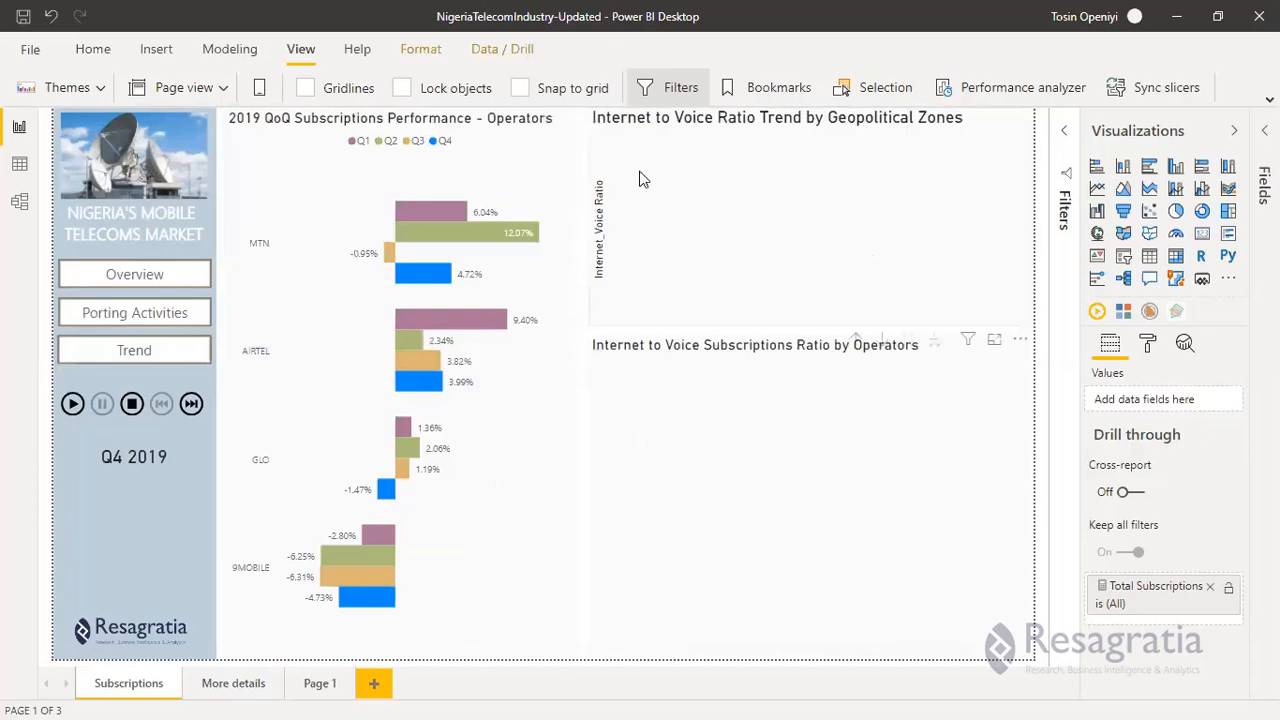
Turn off interaction editing and lower the upper edge of the Internet to Voice Ratio Trend by Geopolitical Zones chart.
click(886, 114)
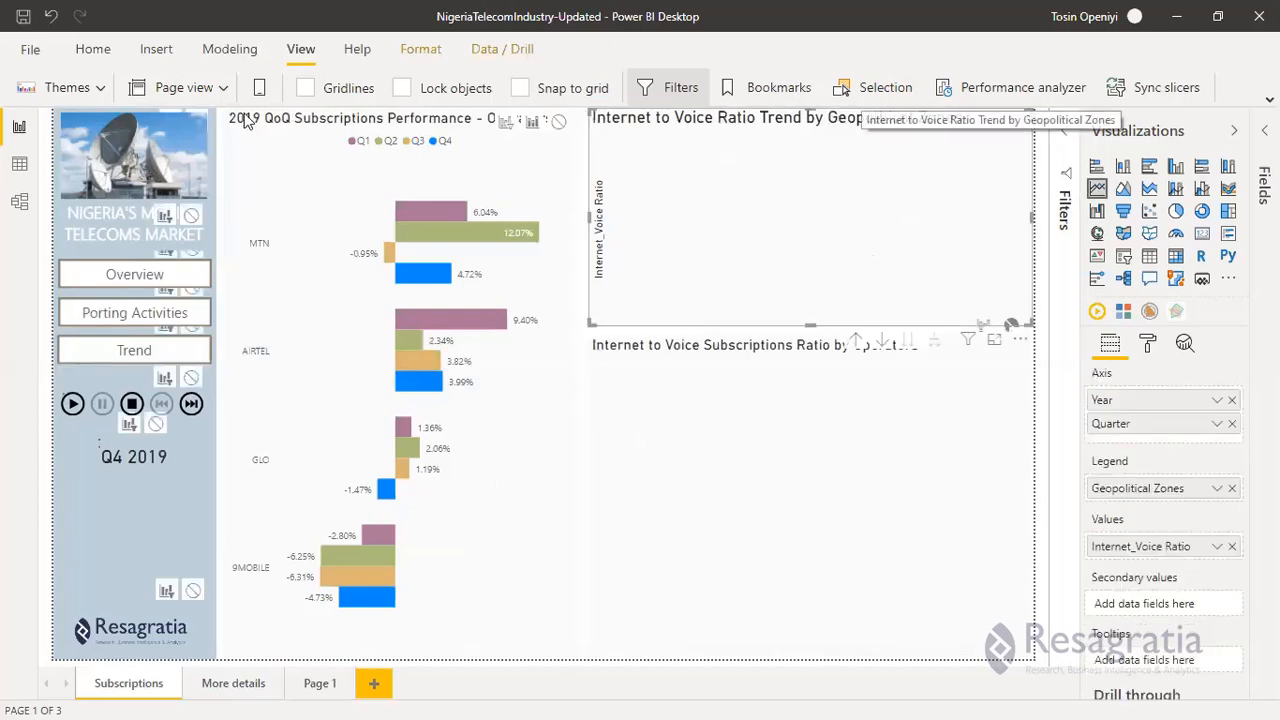
click(410, 50)
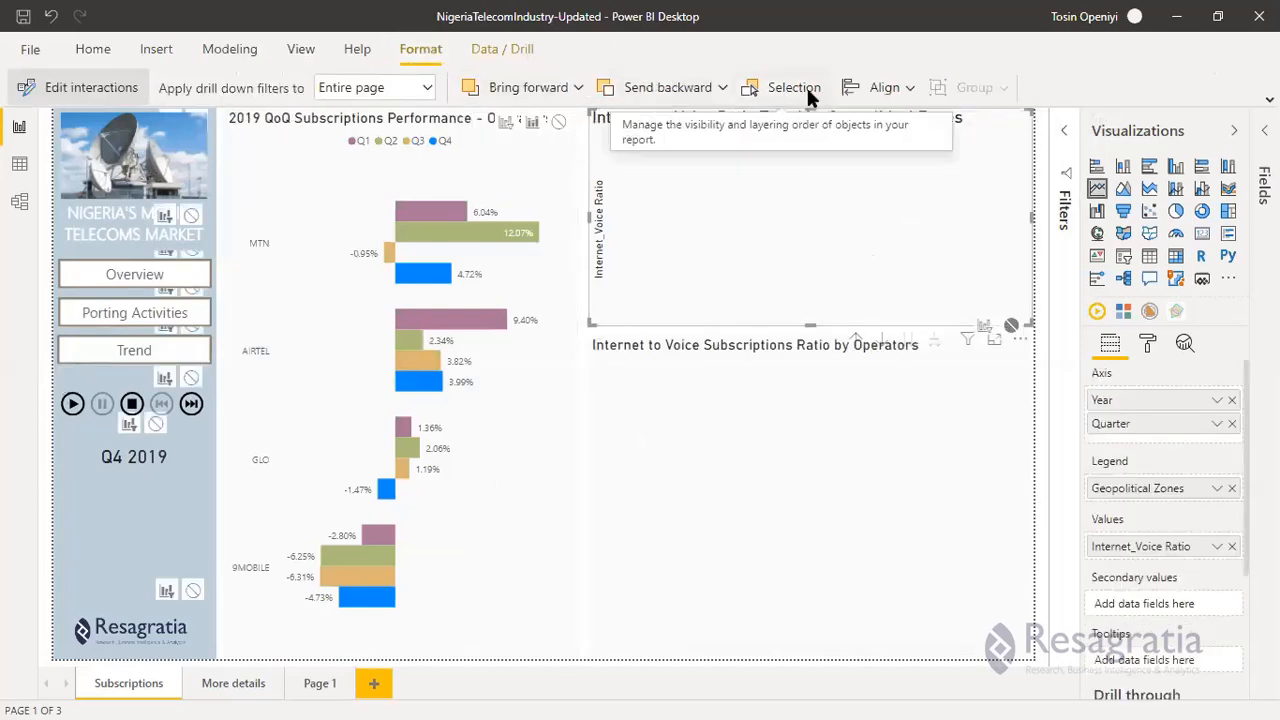
click(57, 90)
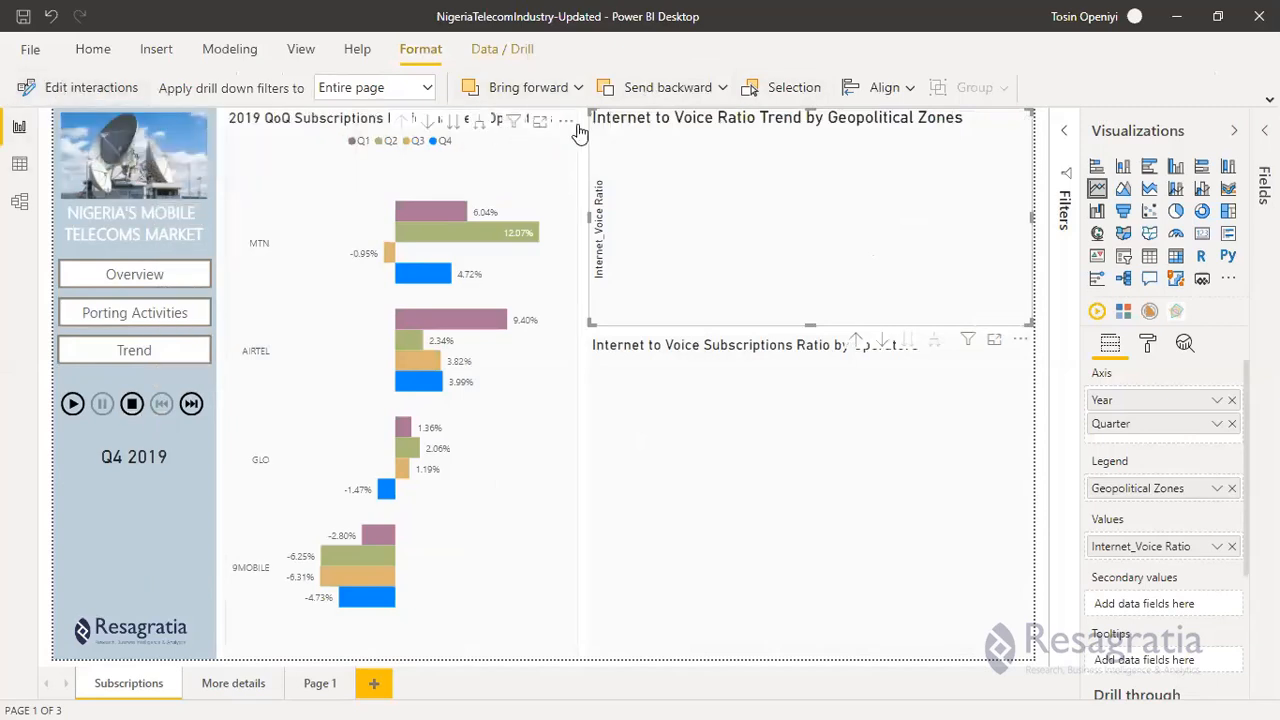
drag(590, 111, 591, 139)
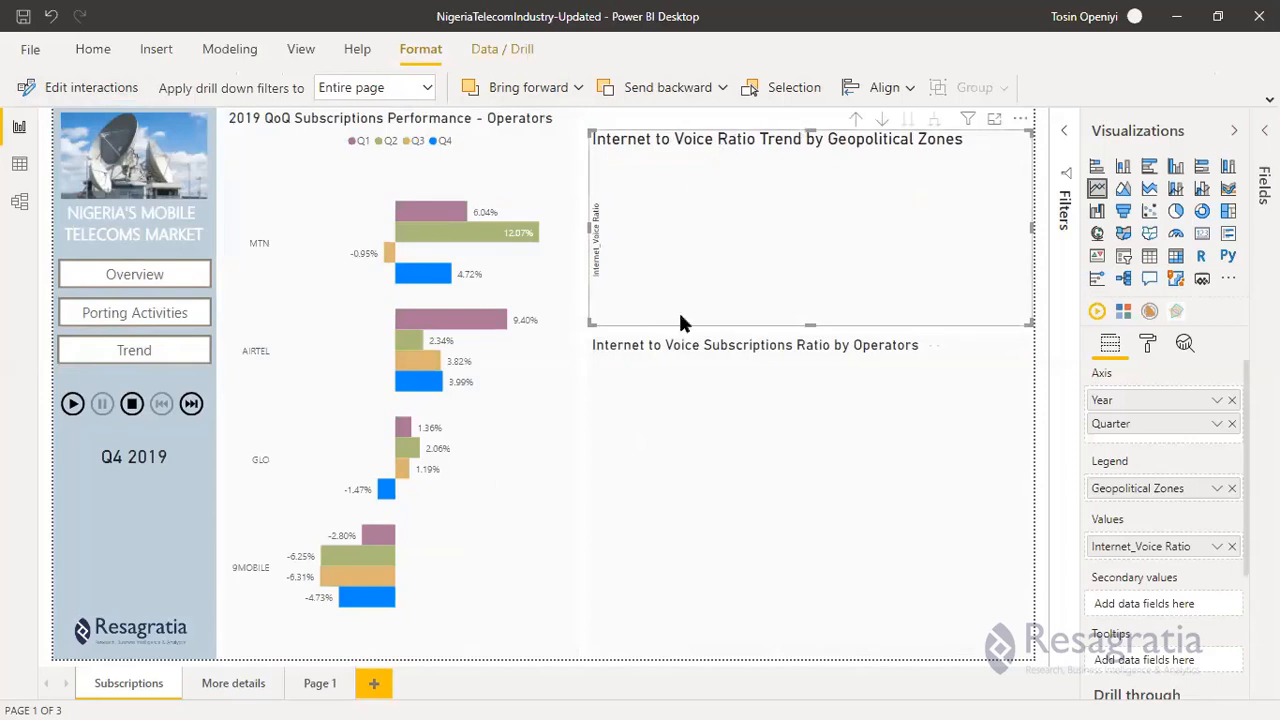
Select the Internet to Voice Subscriptions Ratio by Operators chart and show the Selection and Bookmarks panes.
click(675, 345)
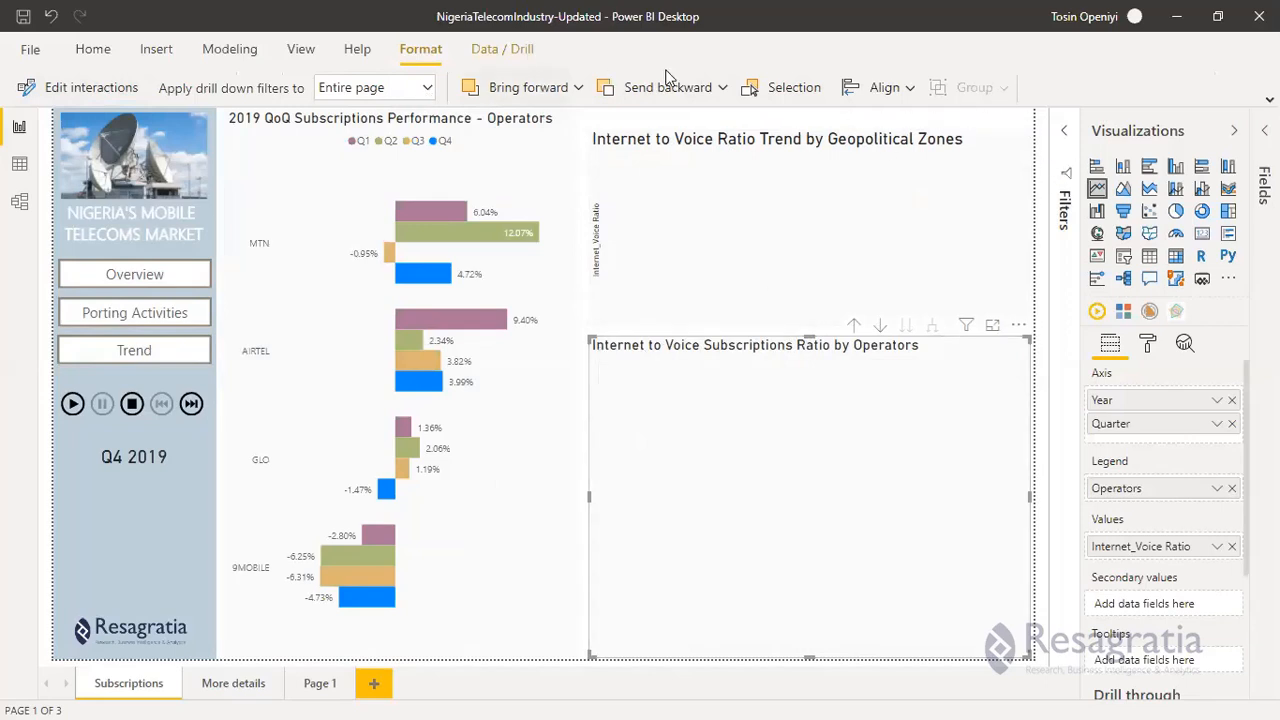
click(768, 90)
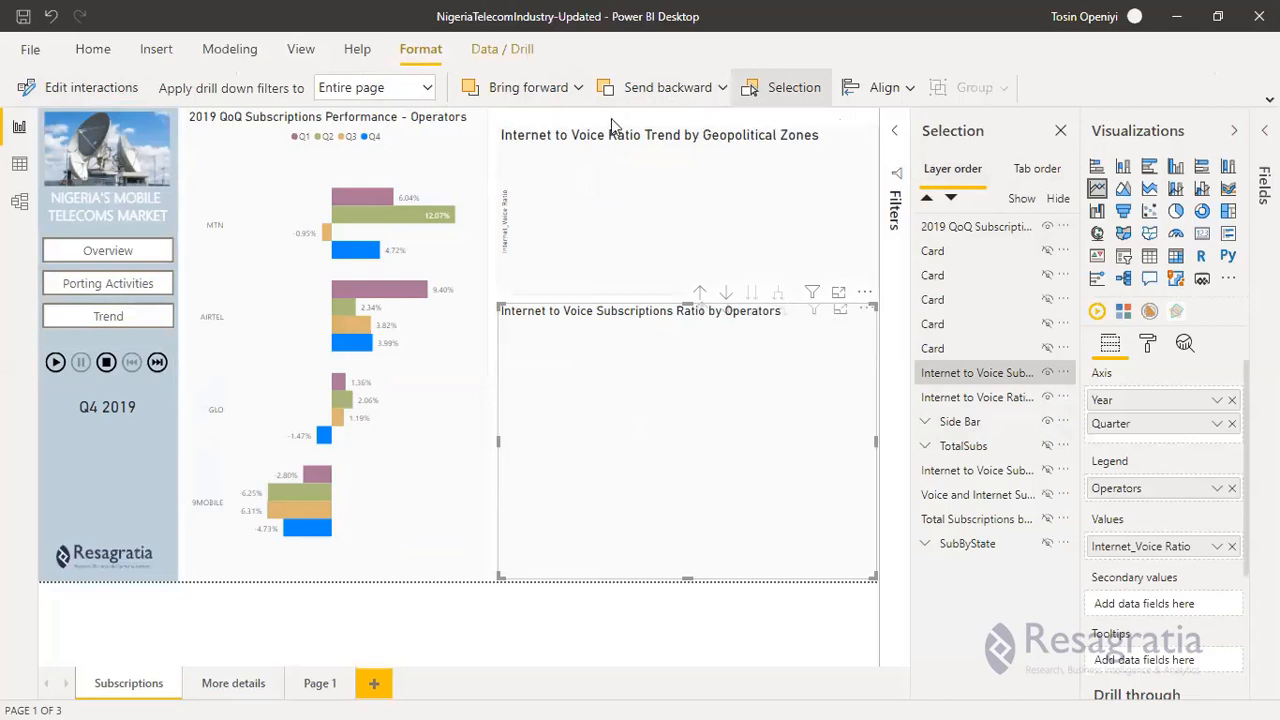
click(232, 58)
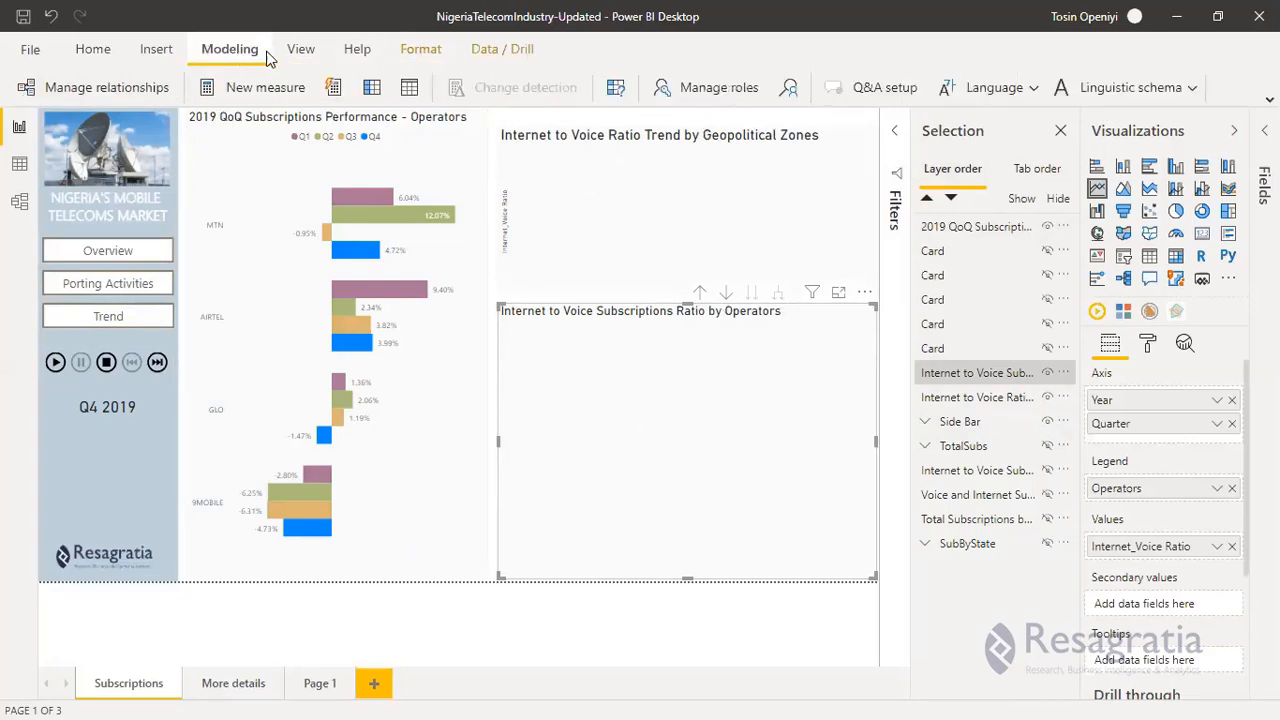
click(300, 50)
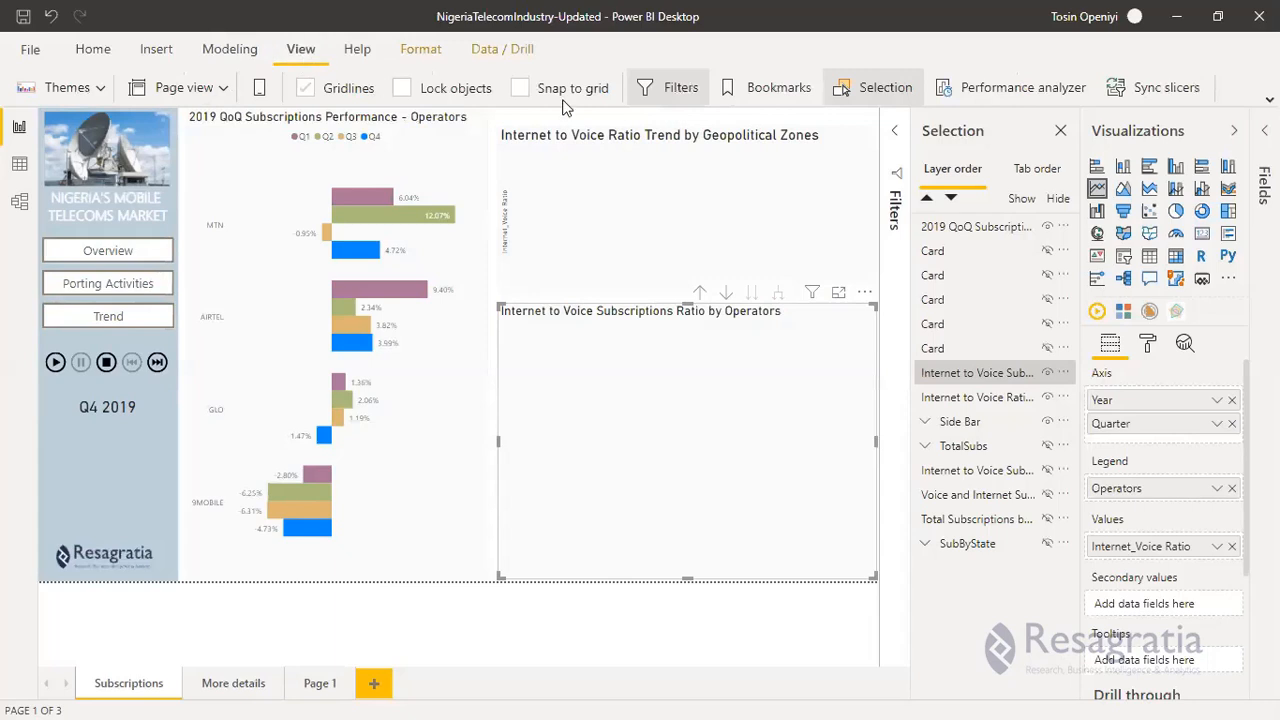
click(772, 89)
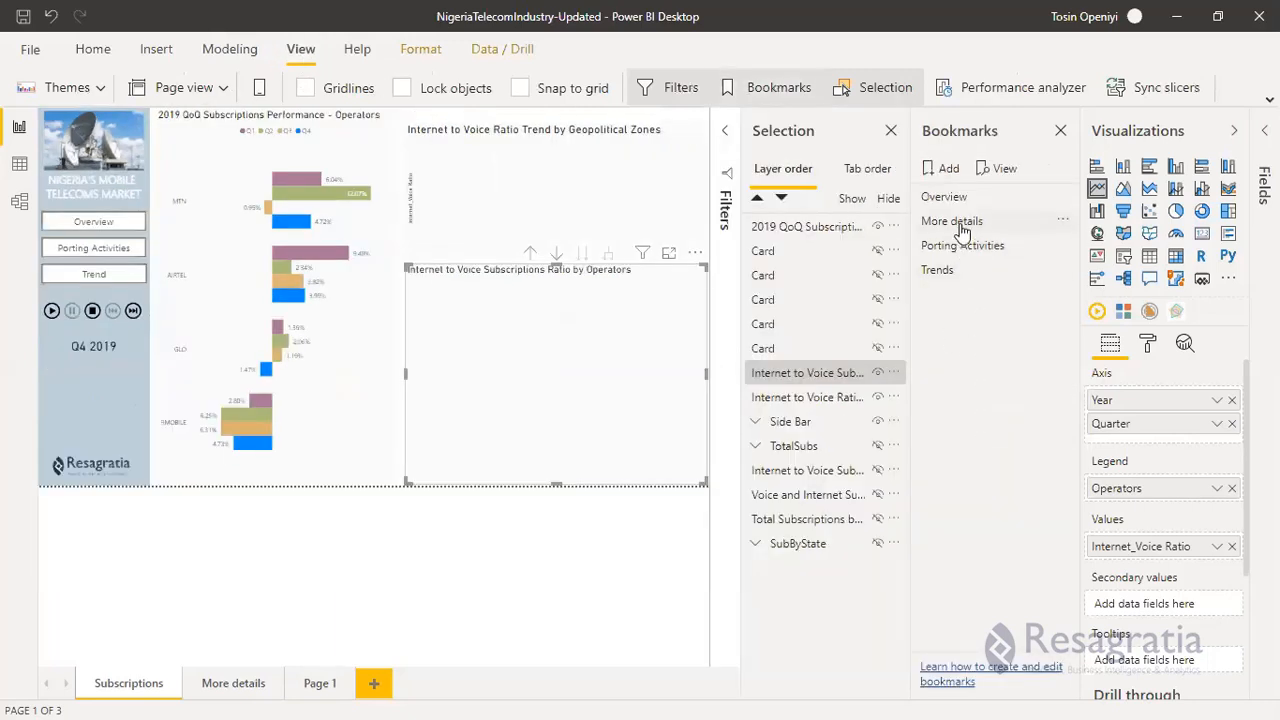
Compare the Trends and Overview bookmarks and identify which listed layers match the Overview visuals, including the TotalSubs group.
click(945, 274)
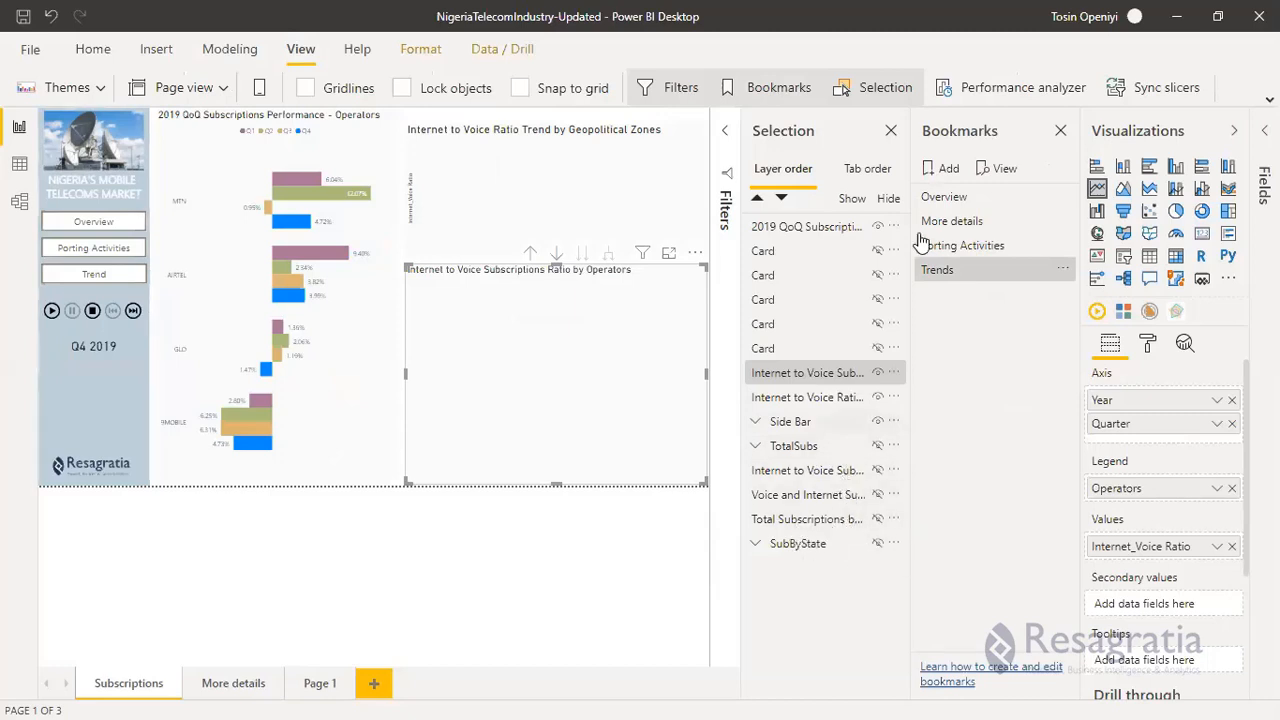
click(945, 197)
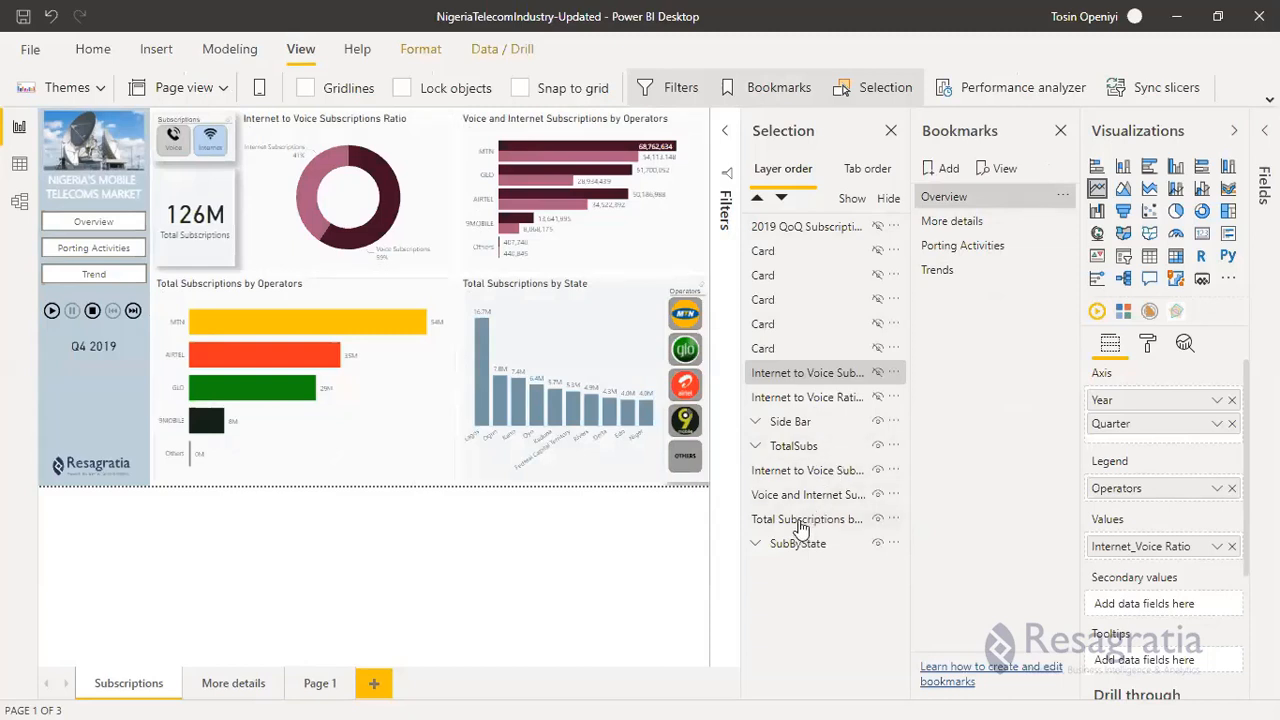
click(800, 521)
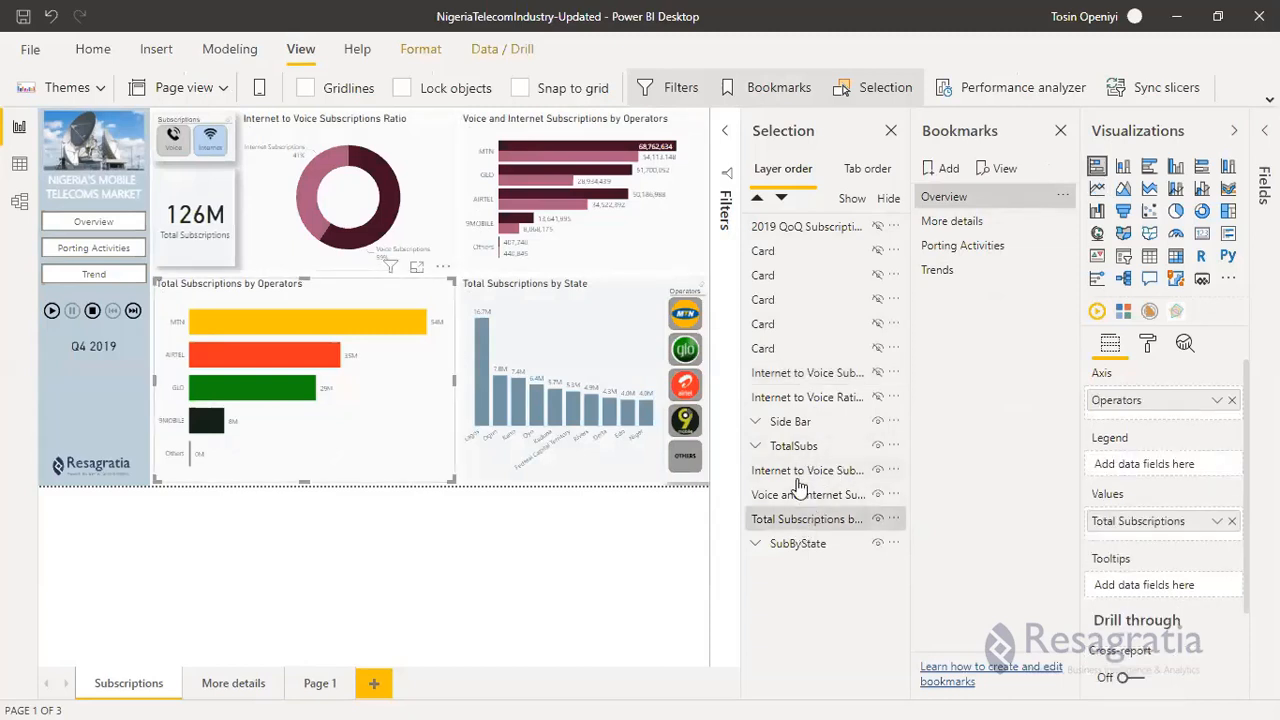
click(800, 472)
click(792, 422)
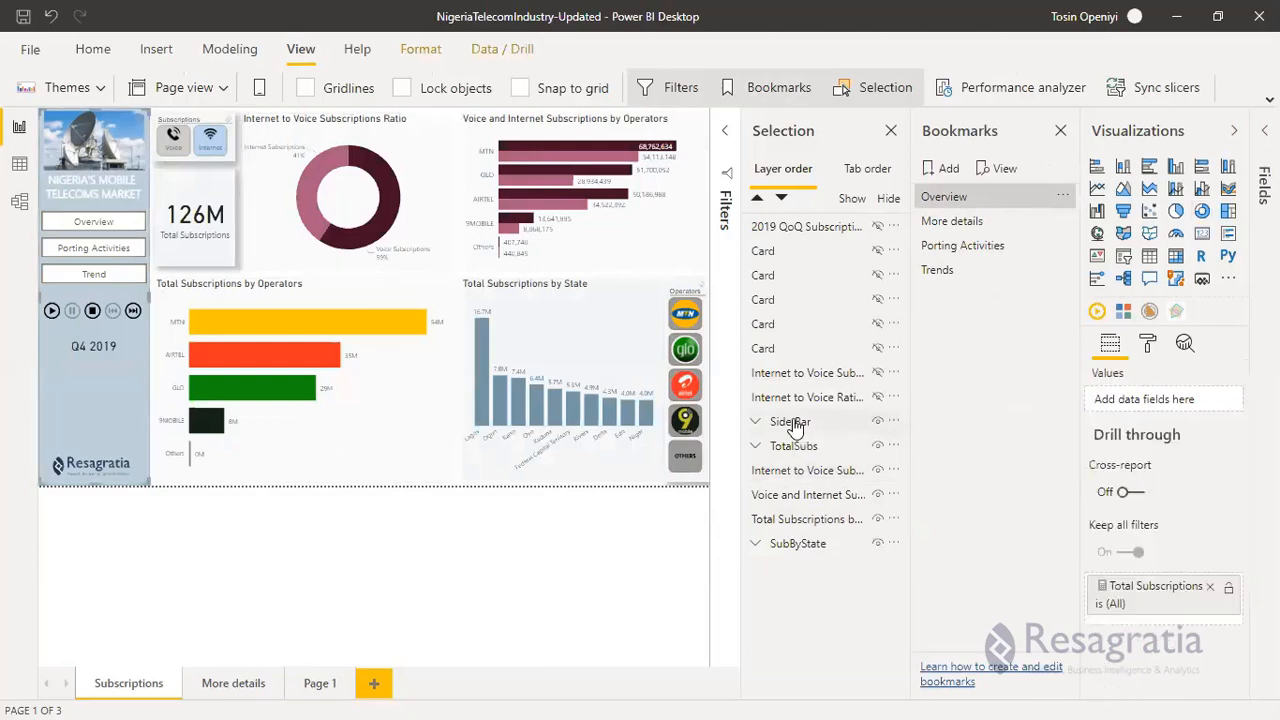
click(793, 447)
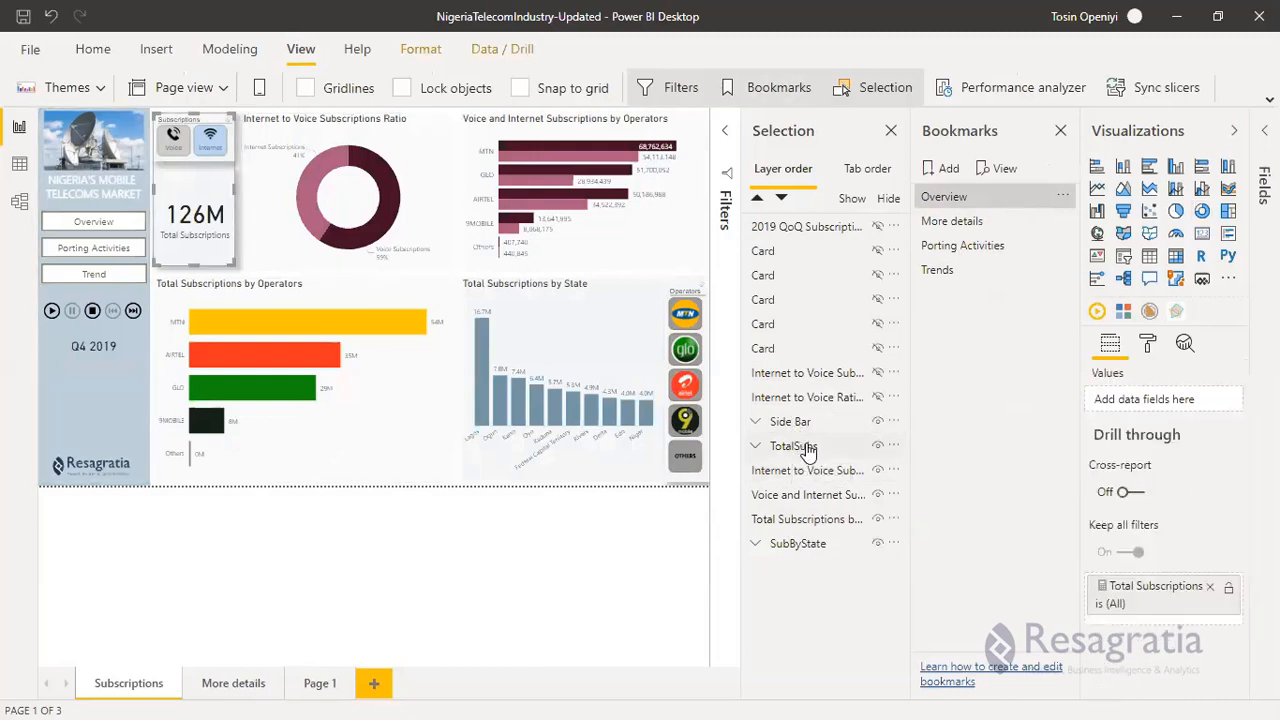
click(860, 445)
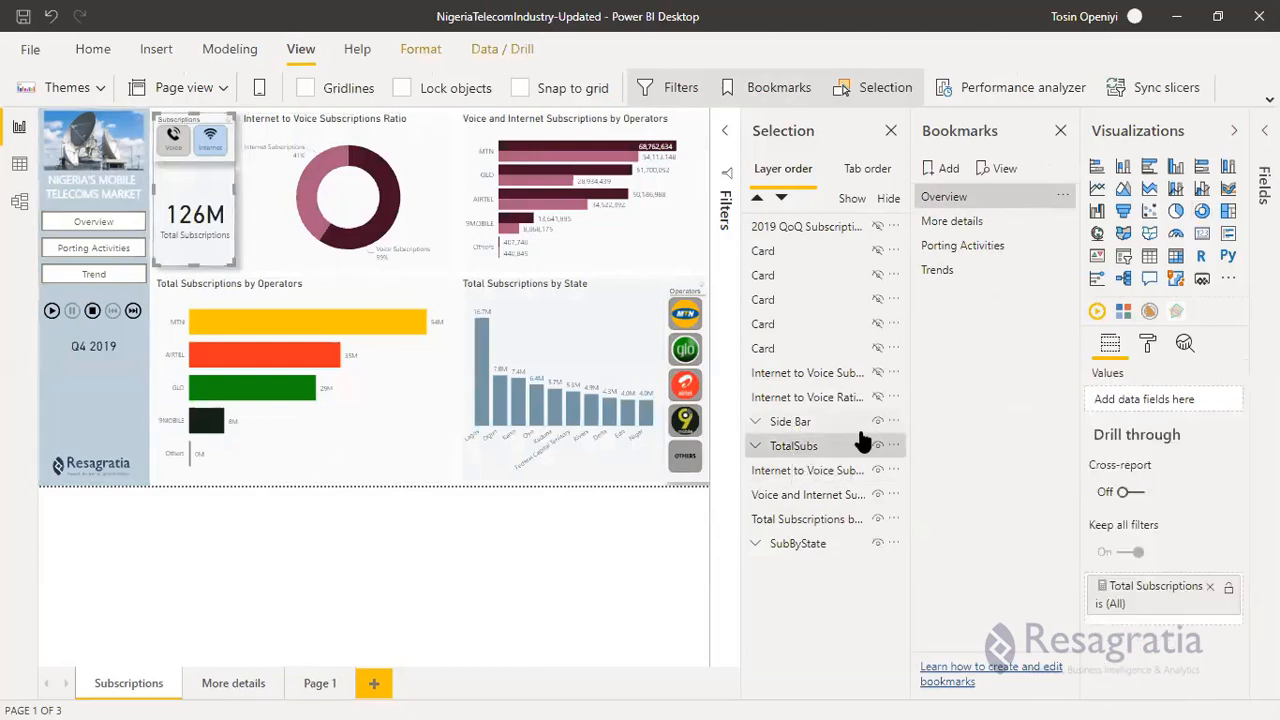
Show the TotalSubs group in the Trends bookmark view and shorten the 2019 QoQ Subscriptions Performance chart to sit below it.
click(955, 272)
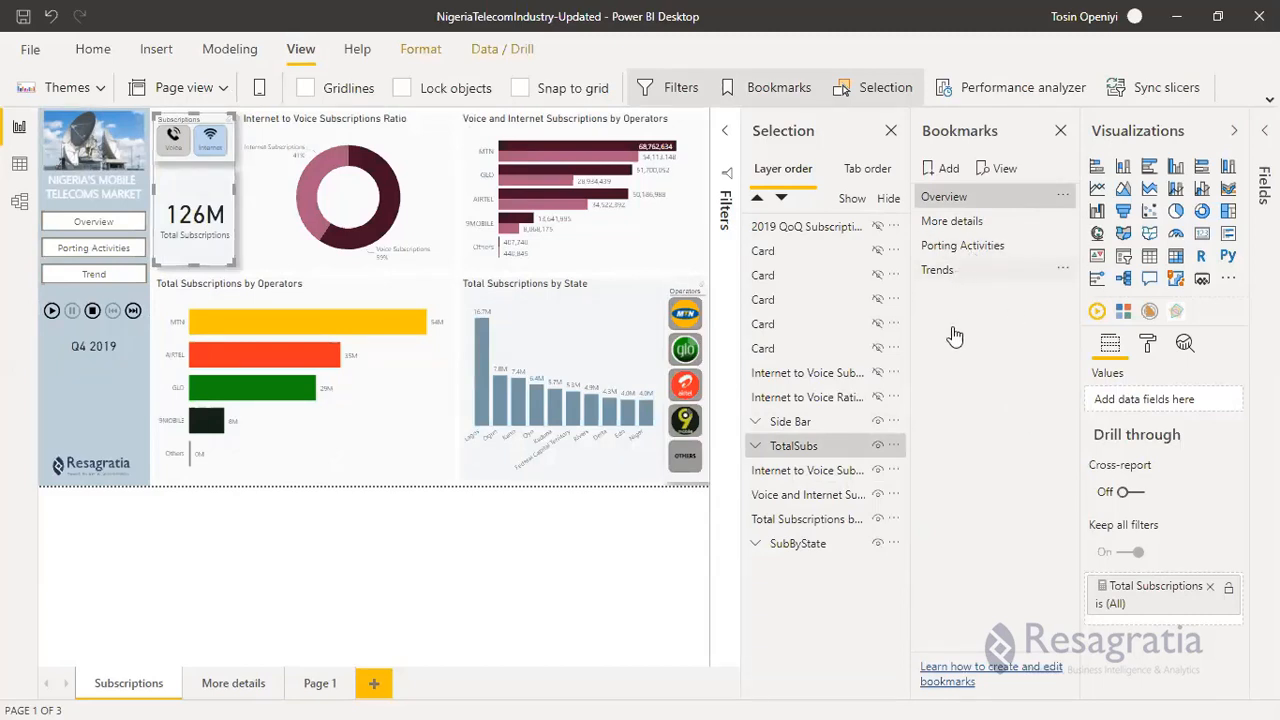
click(878, 447)
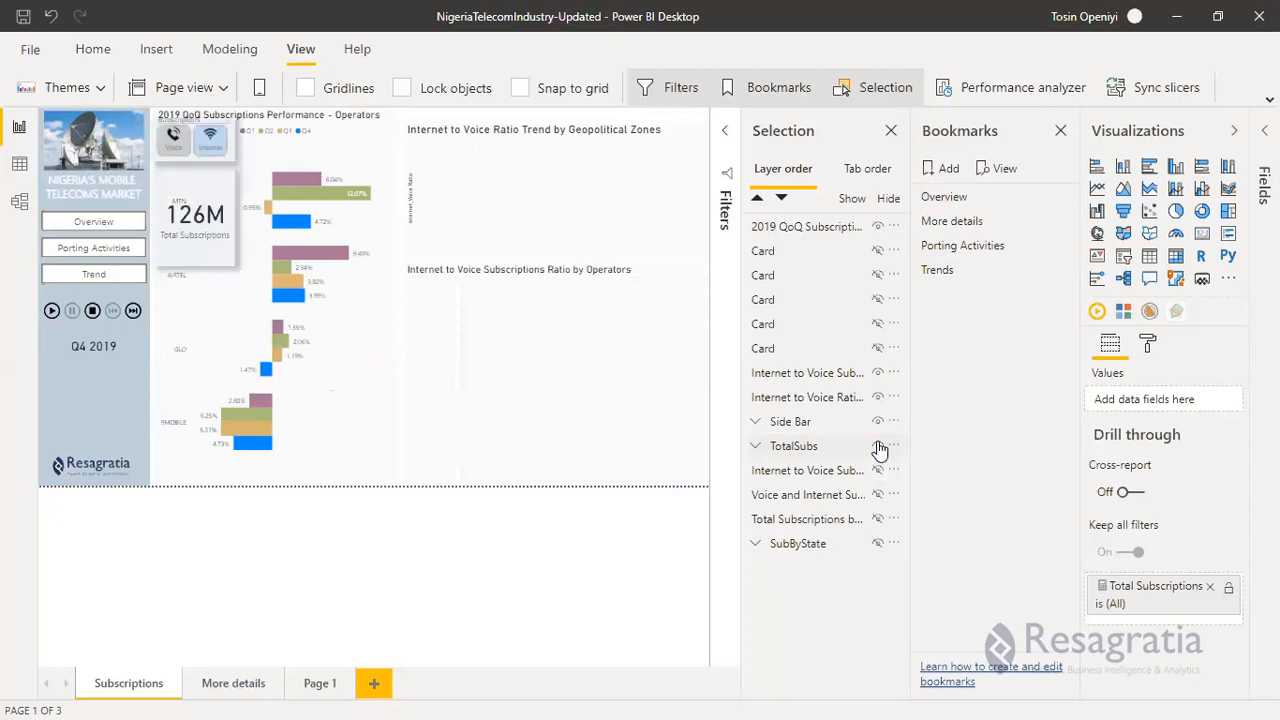
click(230, 154)
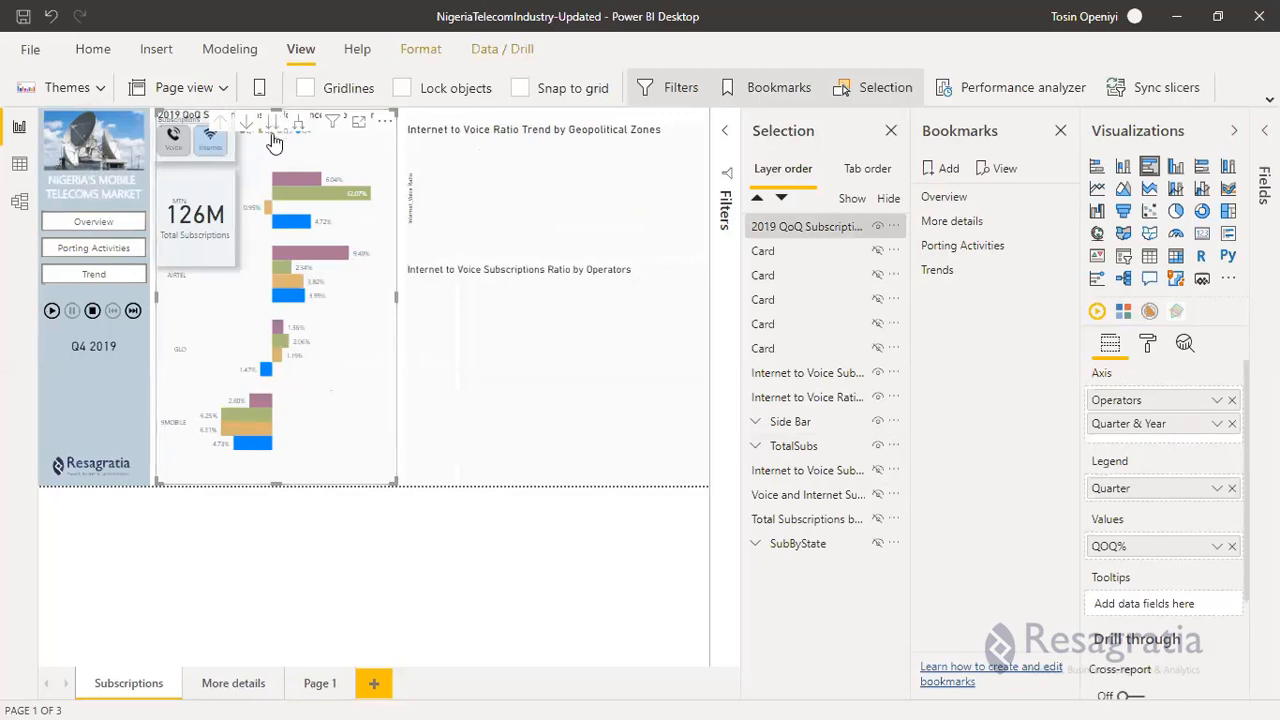
drag(242, 156, 258, 281)
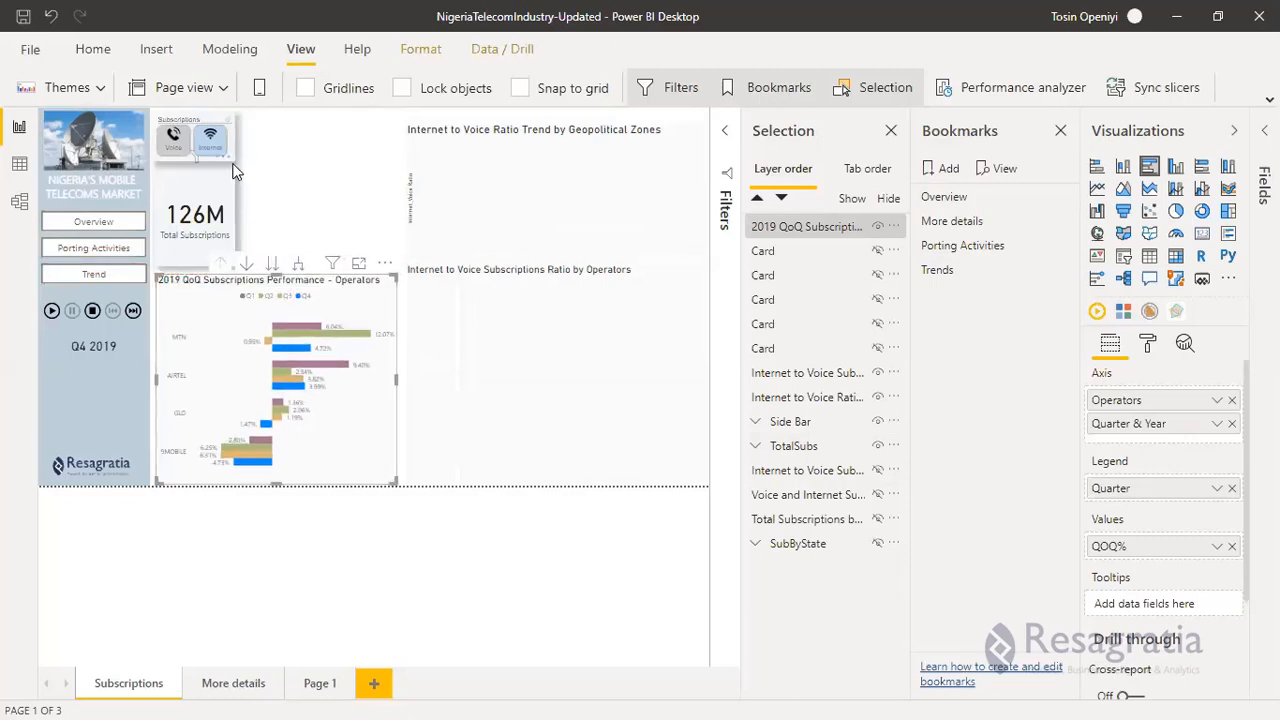
Stop the Voice/Internet subscriptions slicer from filtering the Internet to Voice Subscriptions Ratio by Operators chart.
click(232, 160)
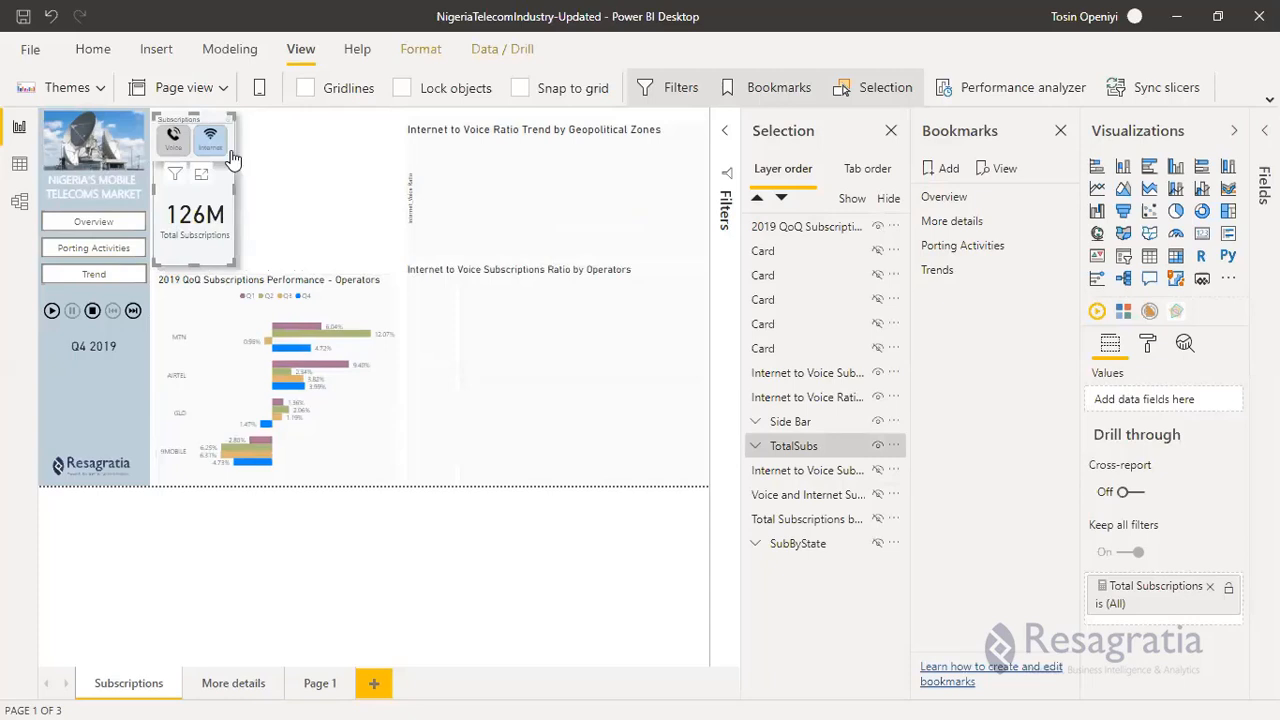
click(232, 160)
click(418, 49)
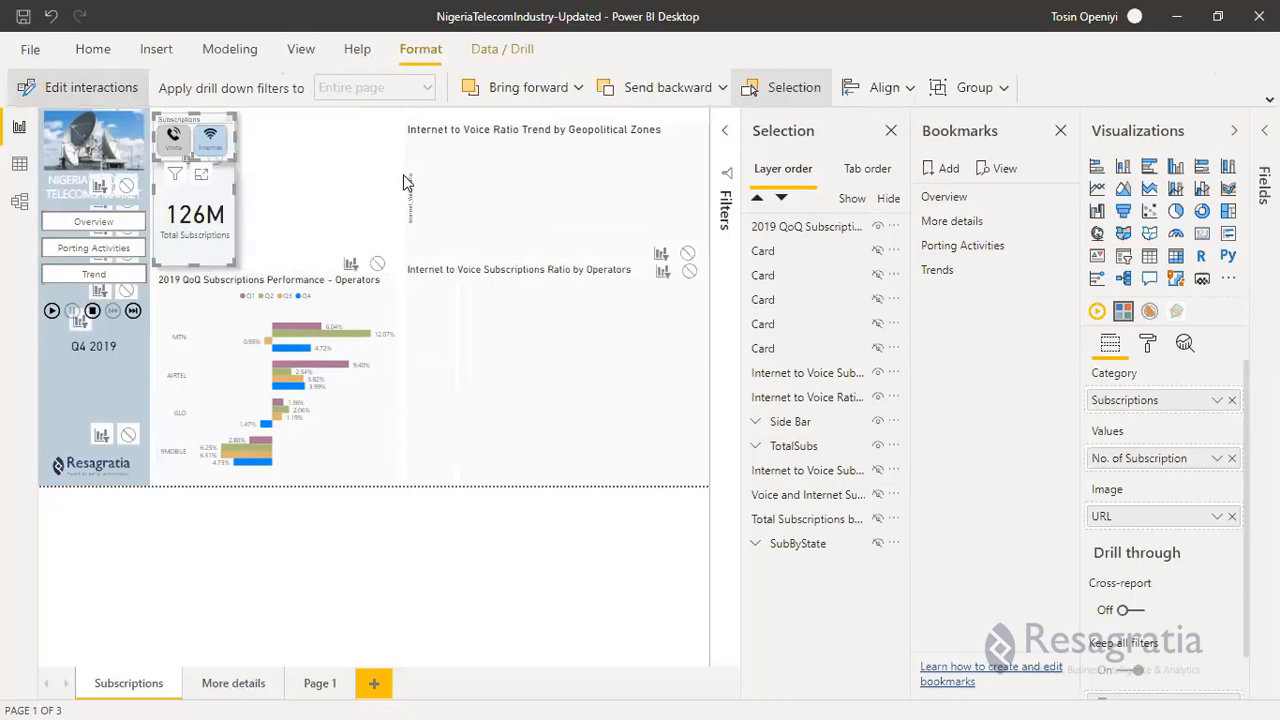
click(688, 253)
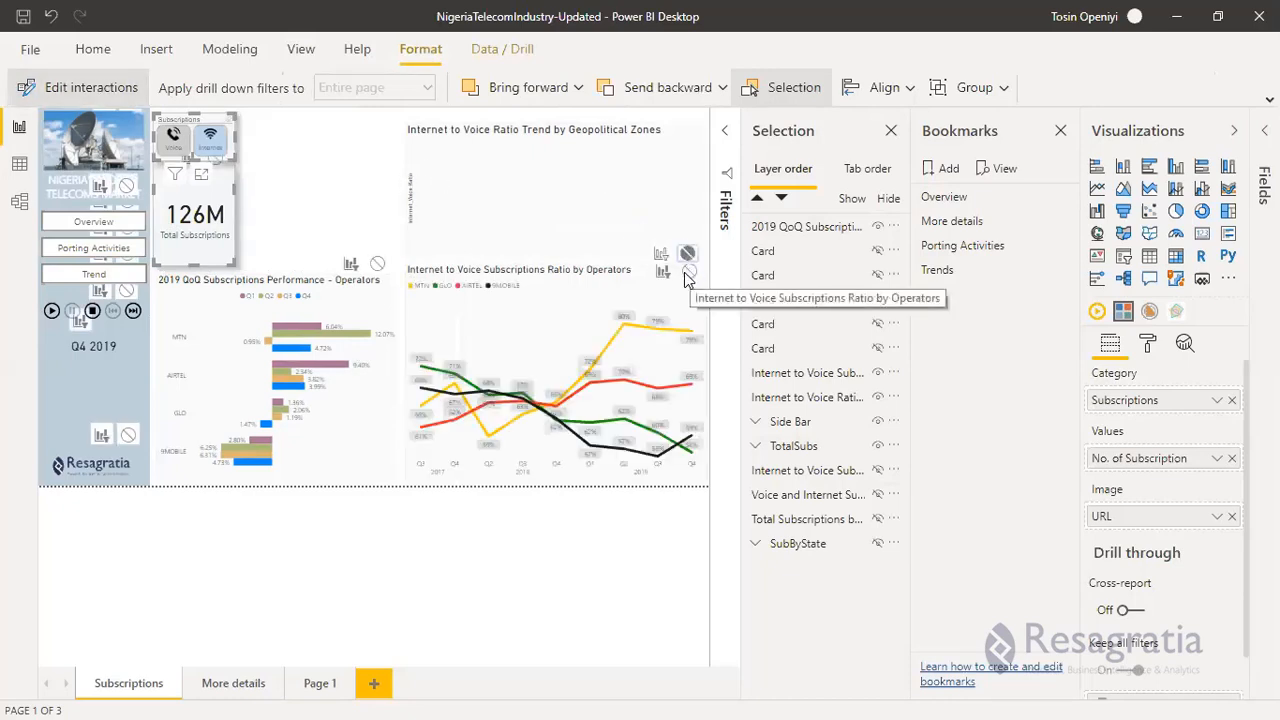
Lower the upper edge of the Internet to Voice Subscriptions Ratio by Operators chart to separate the overlapping interaction controls.
click(547, 155)
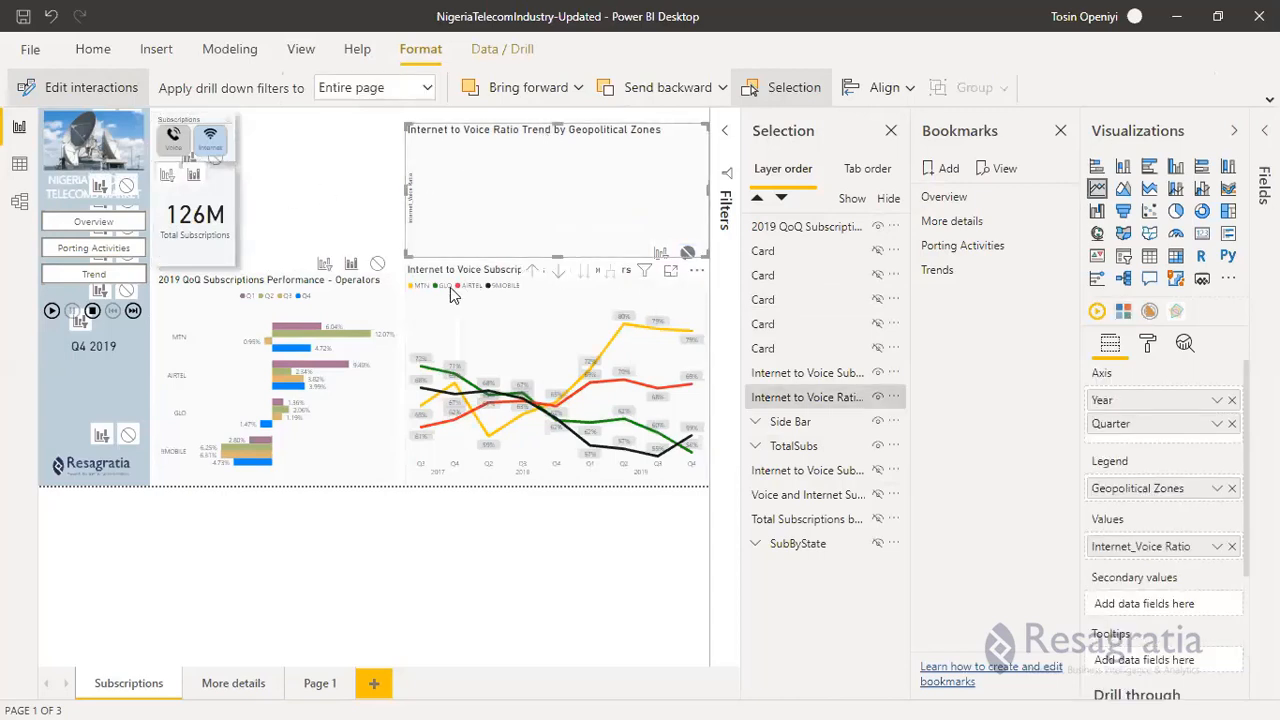
click(650, 273)
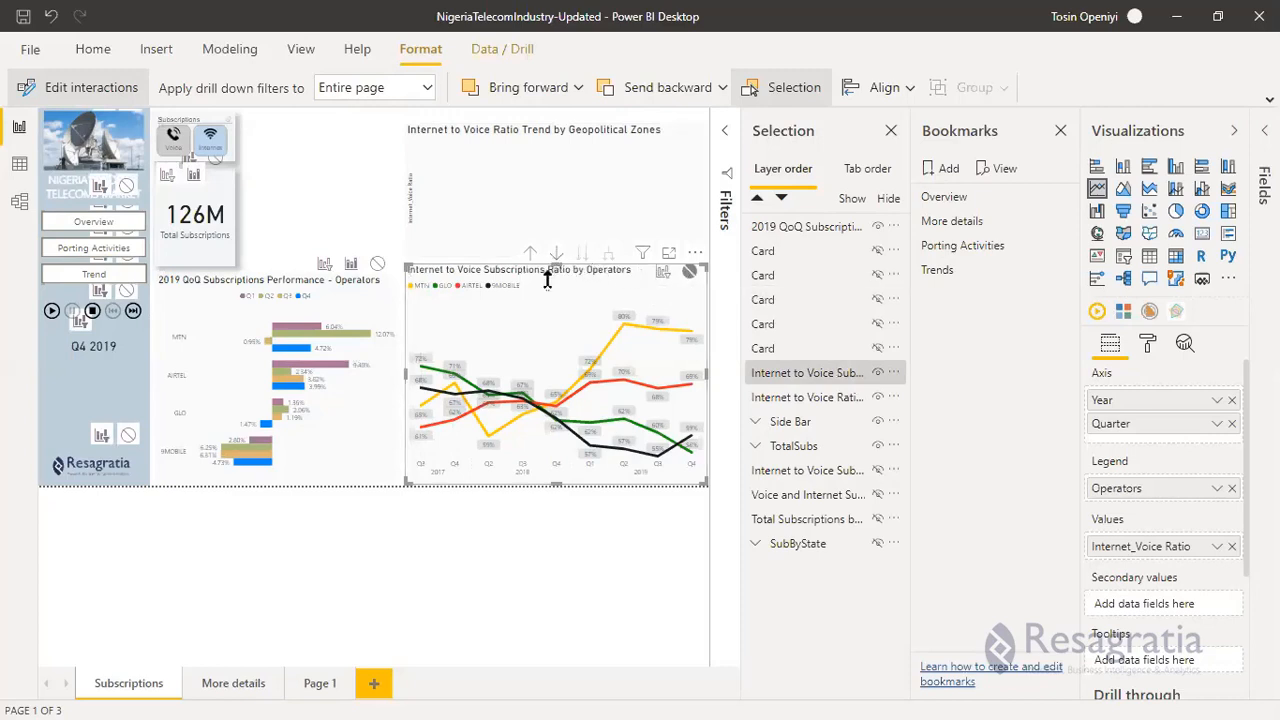
drag(547, 308, 541, 309)
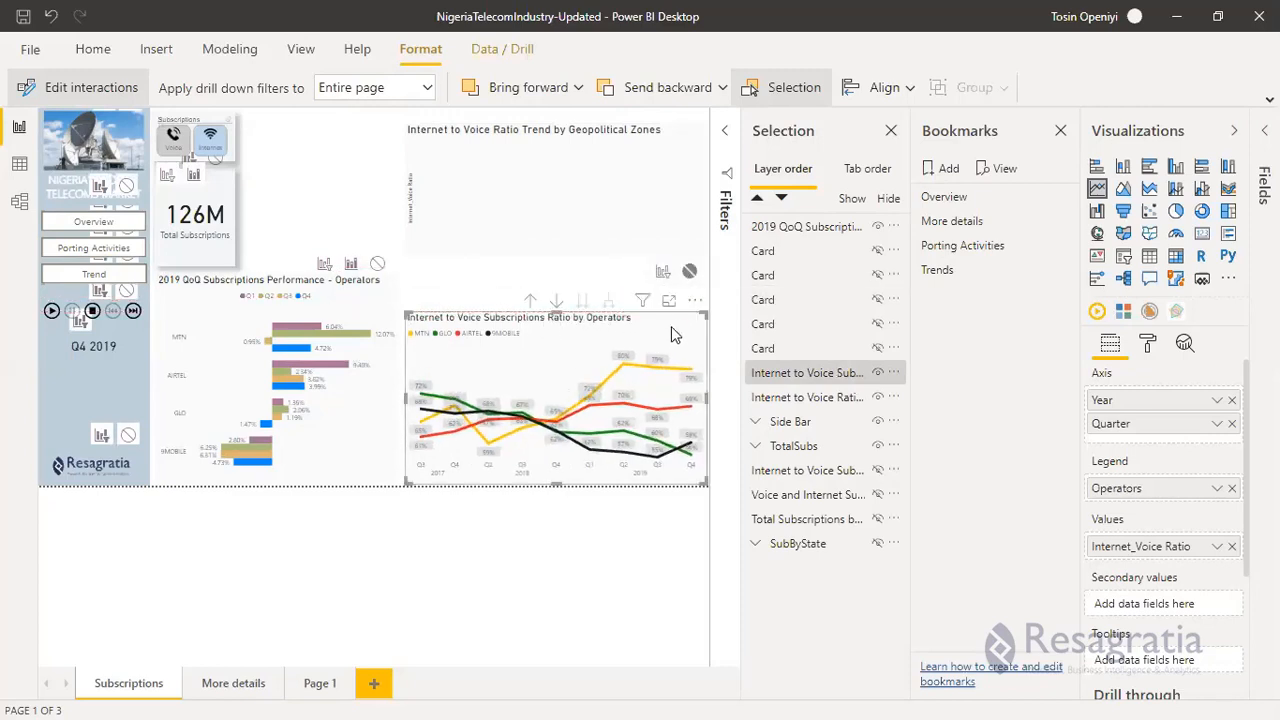
click(545, 249)
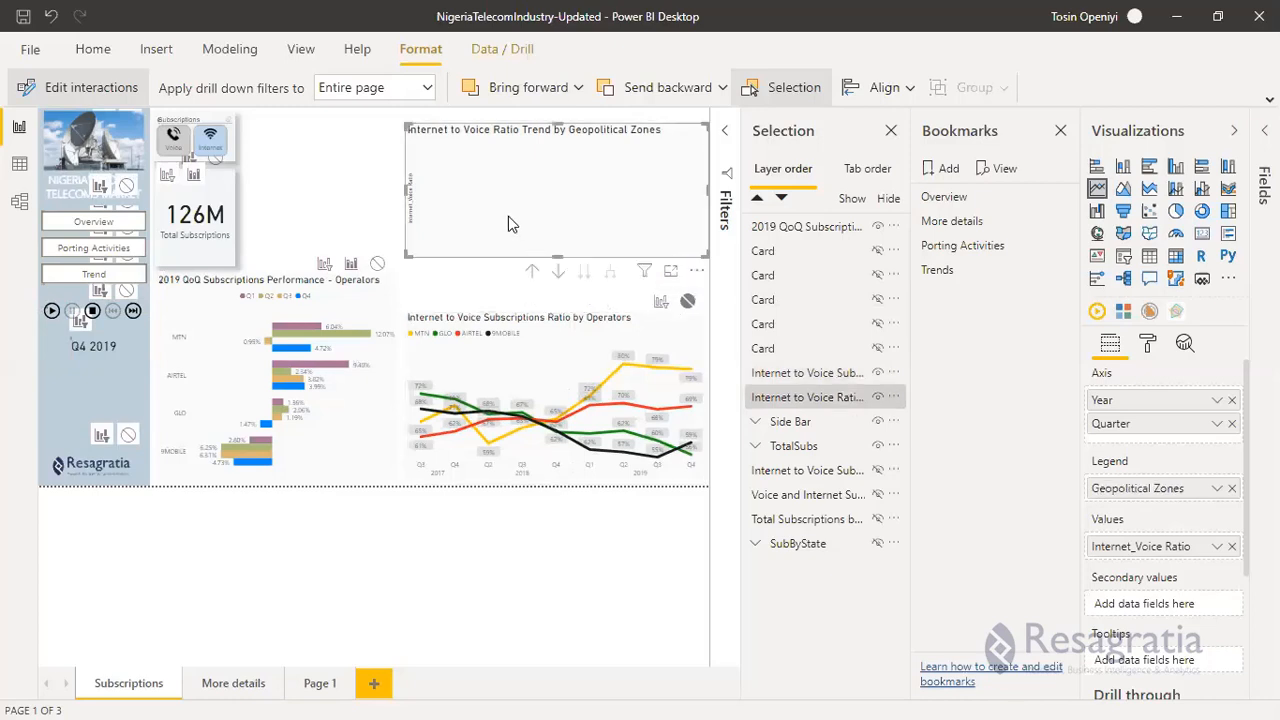
Set the Voice/Internet slicer's interaction to None for the Geopolitical Zones trend chart and the 2019 QoQ Subscriptions Performance chart.
click(232, 145)
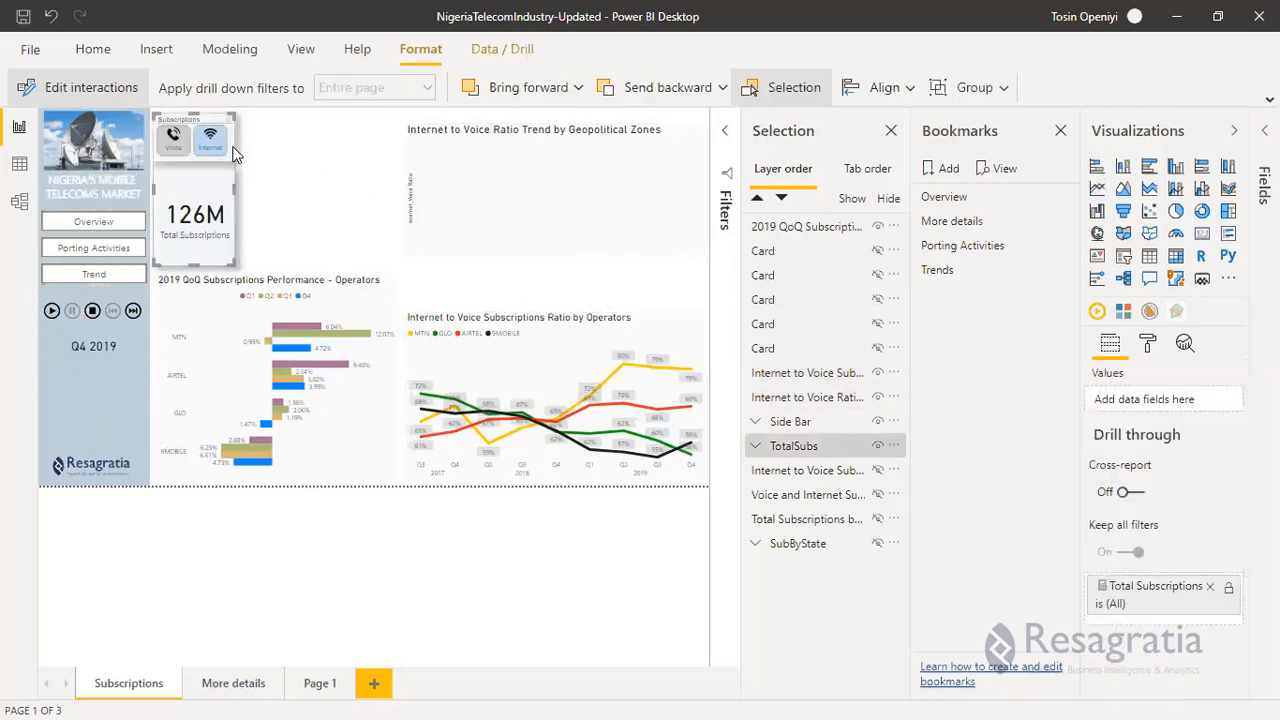
click(226, 163)
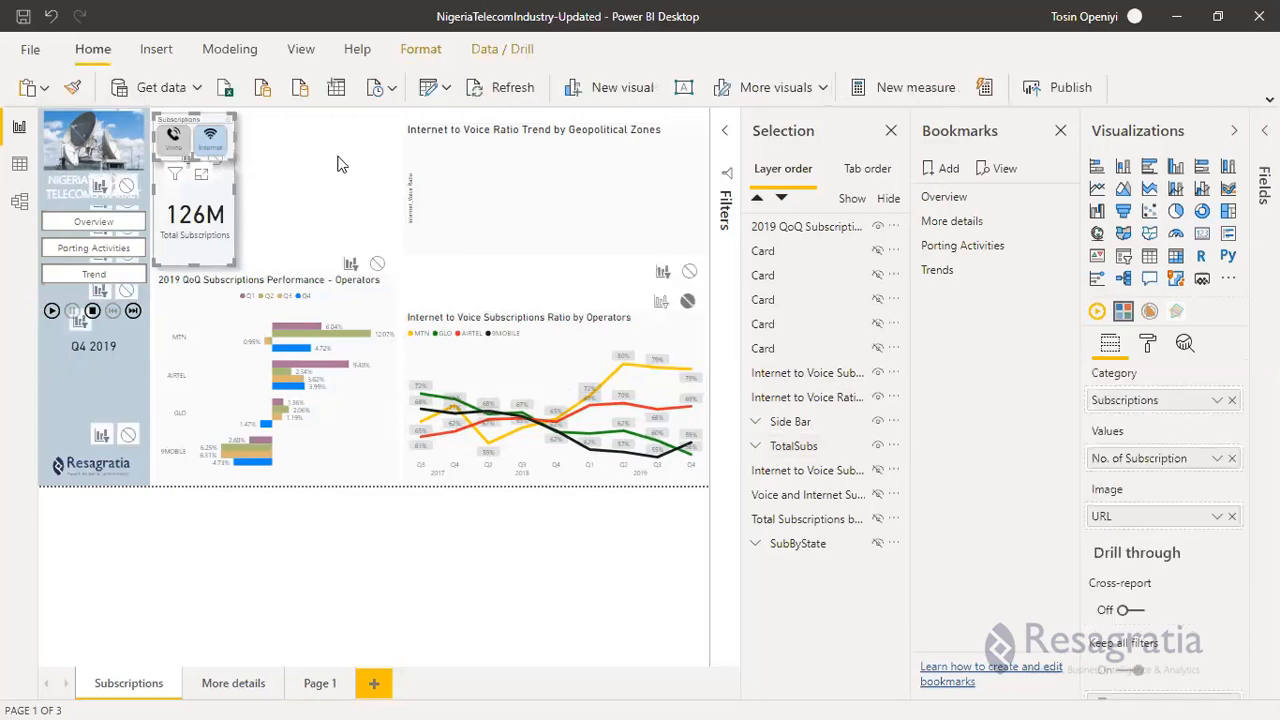
click(689, 271)
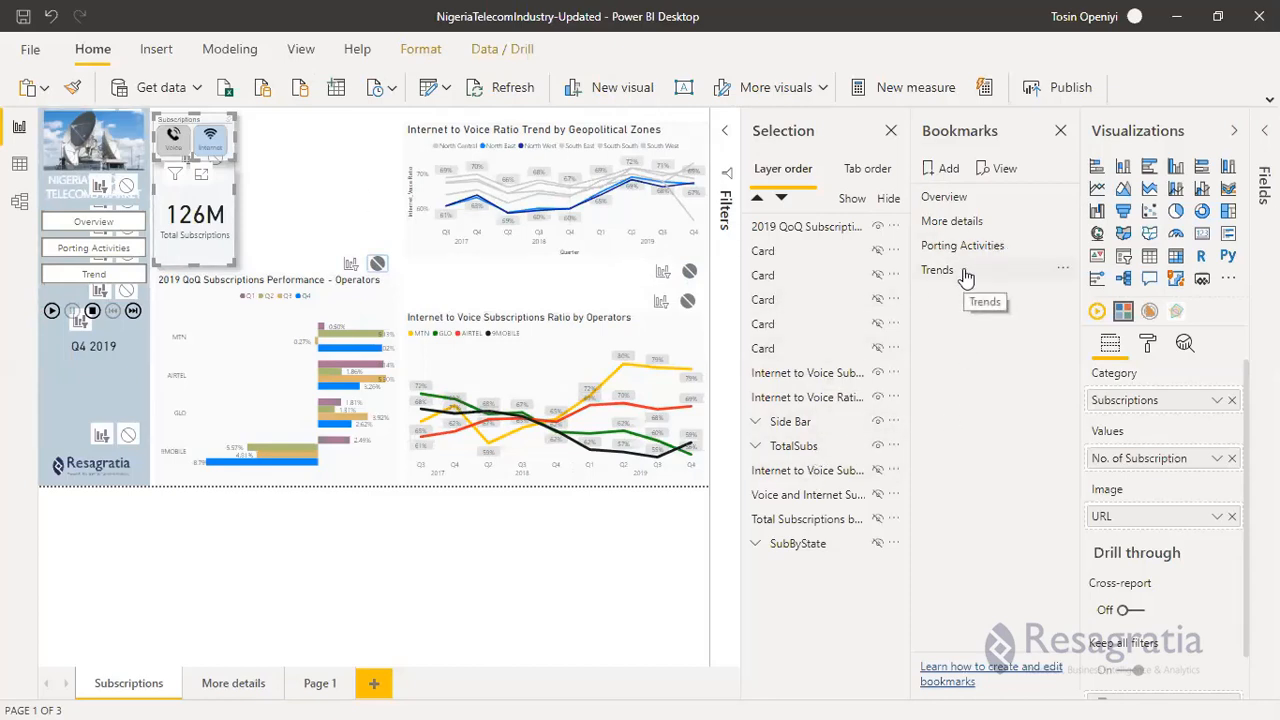
Hide the TotalSubs group, update the Trends bookmark with that state, and check it by switching between Overview and Trends.
click(877, 446)
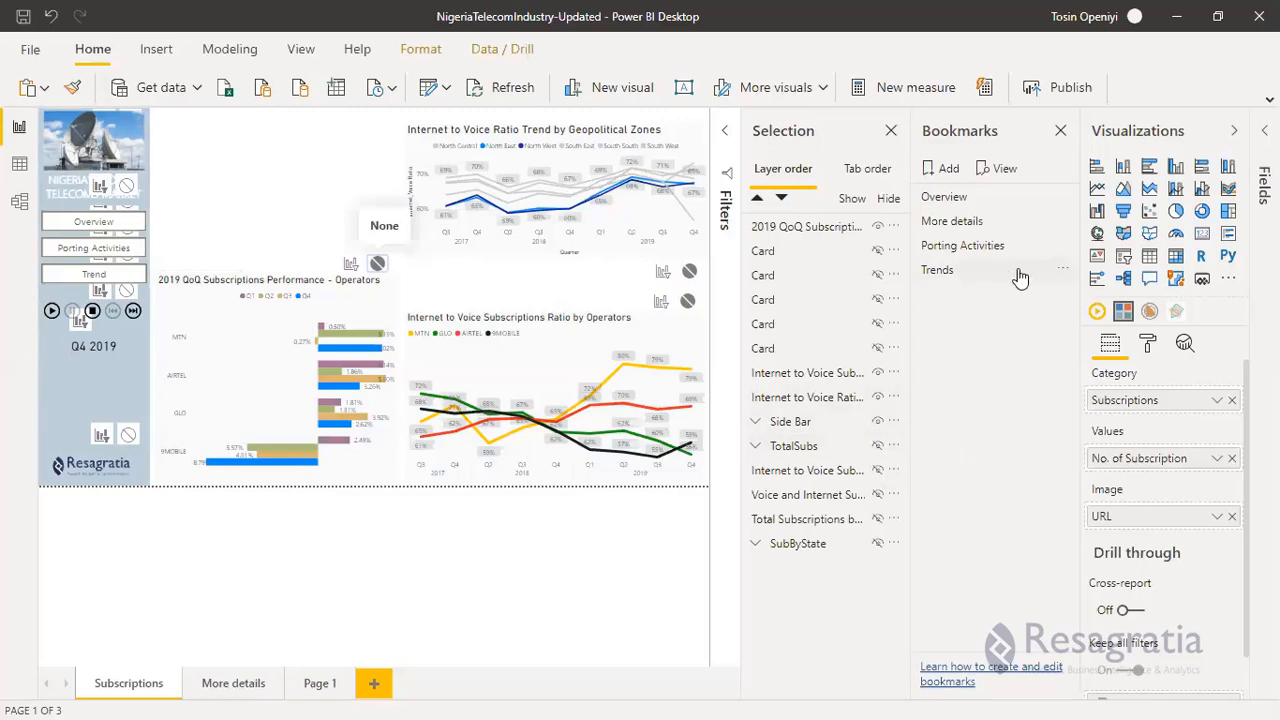
click(1069, 273)
click(1085, 281)
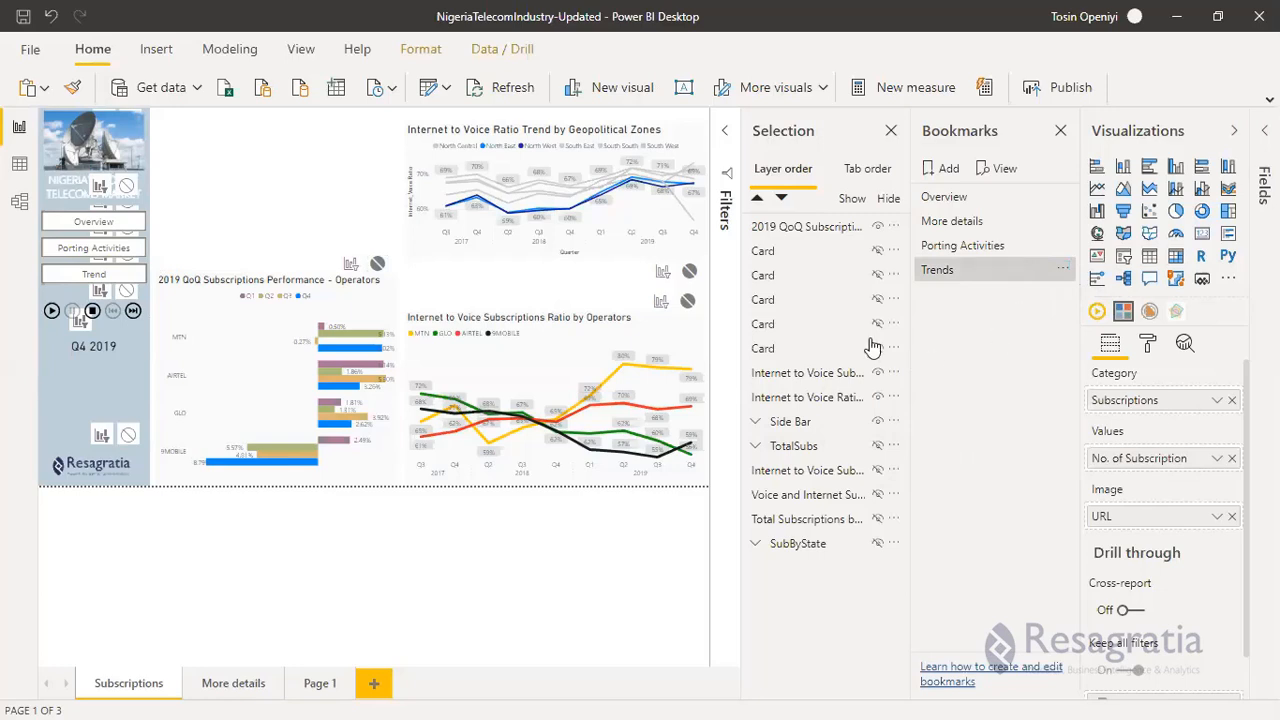
click(955, 273)
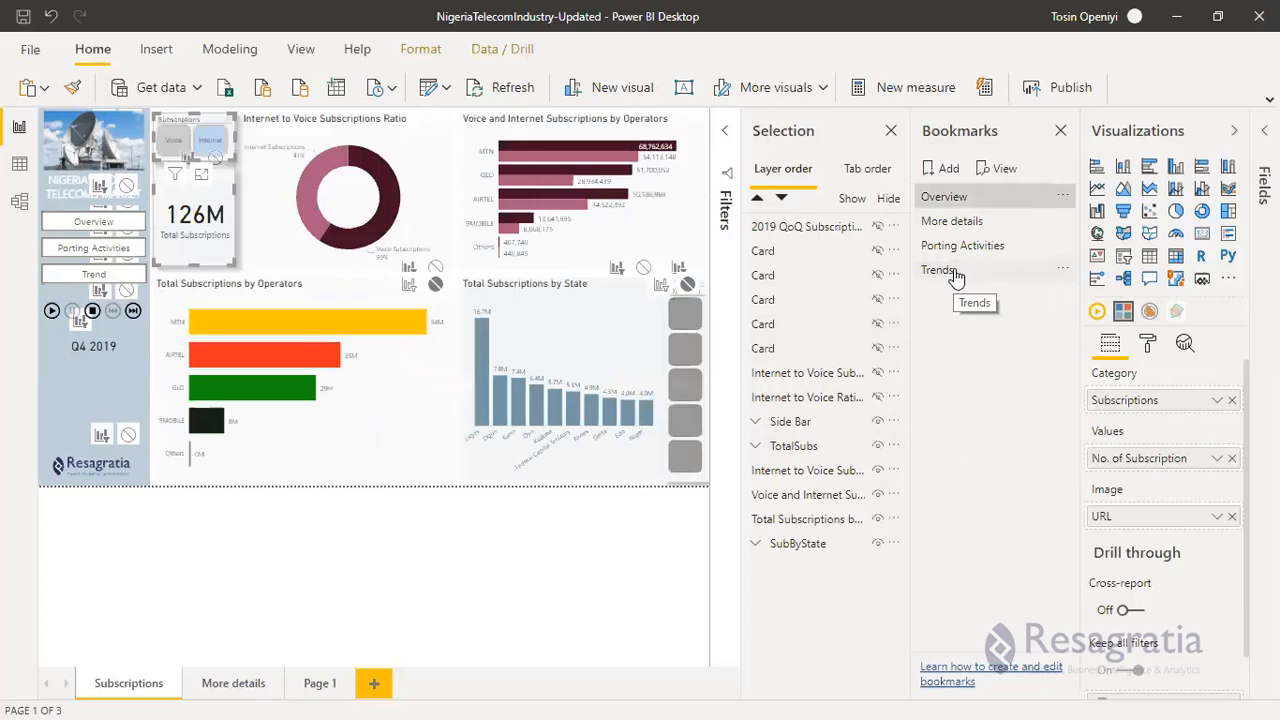
click(955, 273)
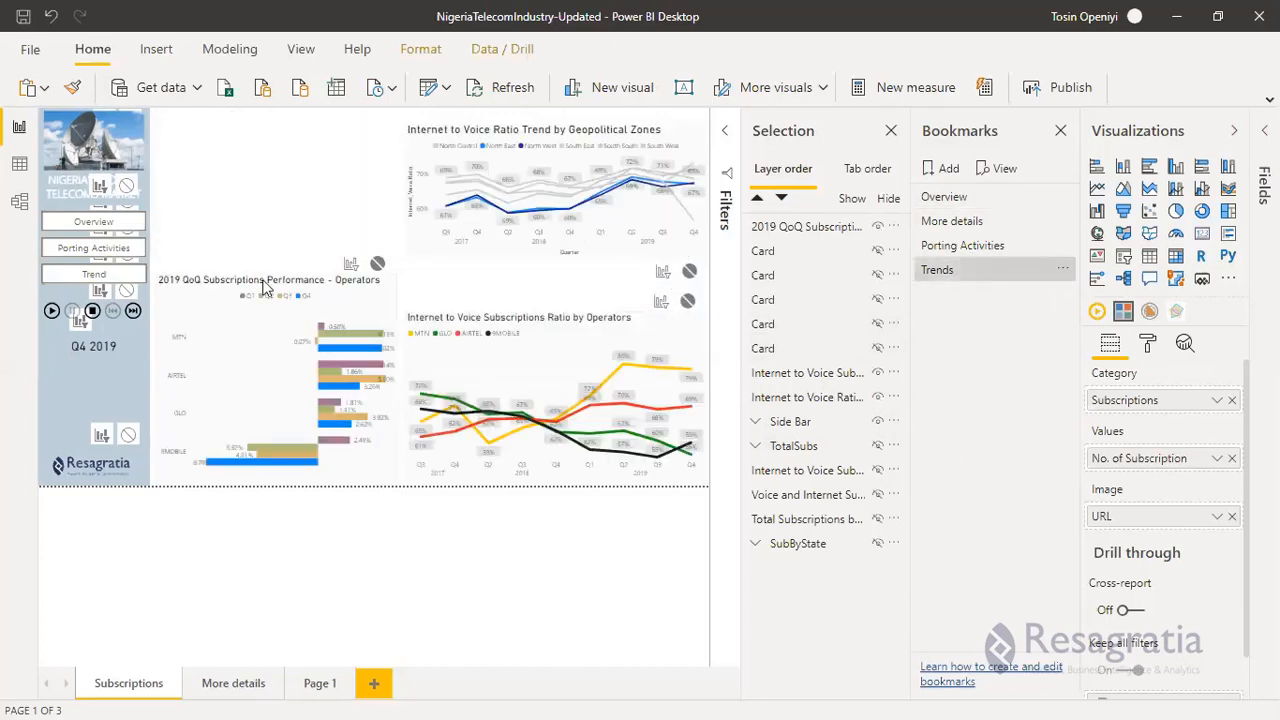
Extend the 2019 QoQ Subscriptions Performance and Geopolitical Zones trend charts up to the top edge of the page.
click(262, 235)
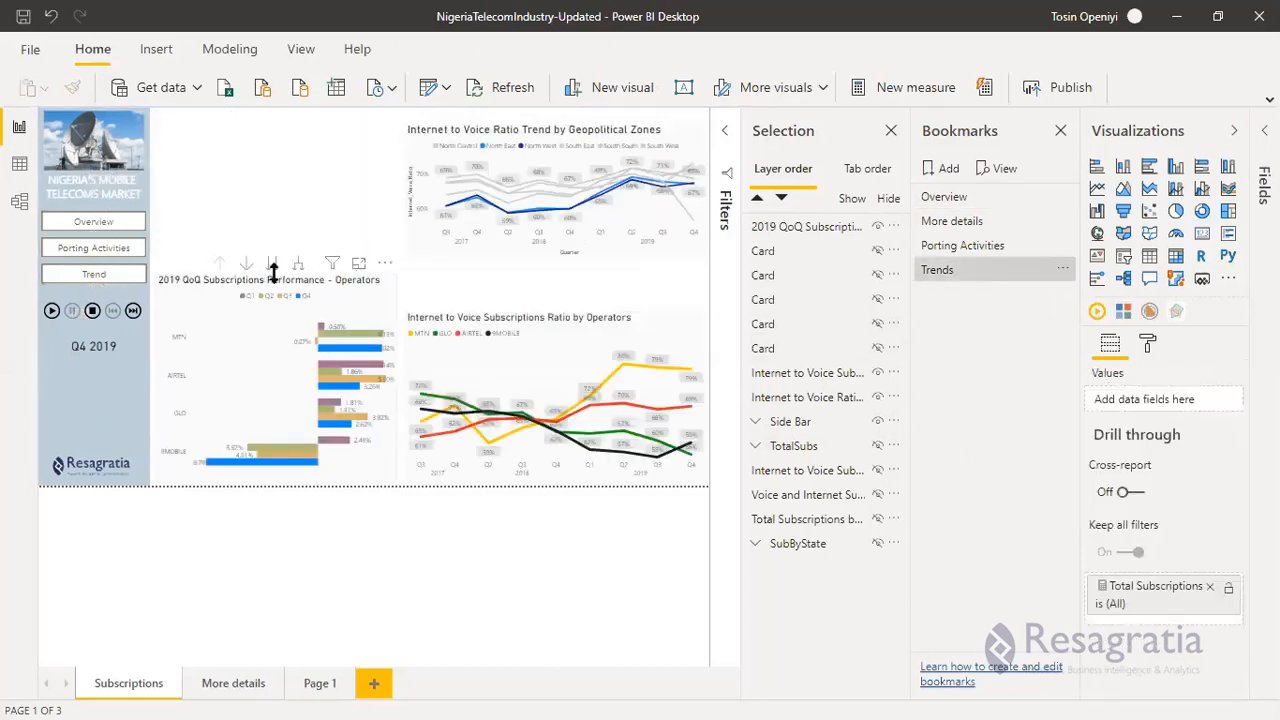
click(293, 272)
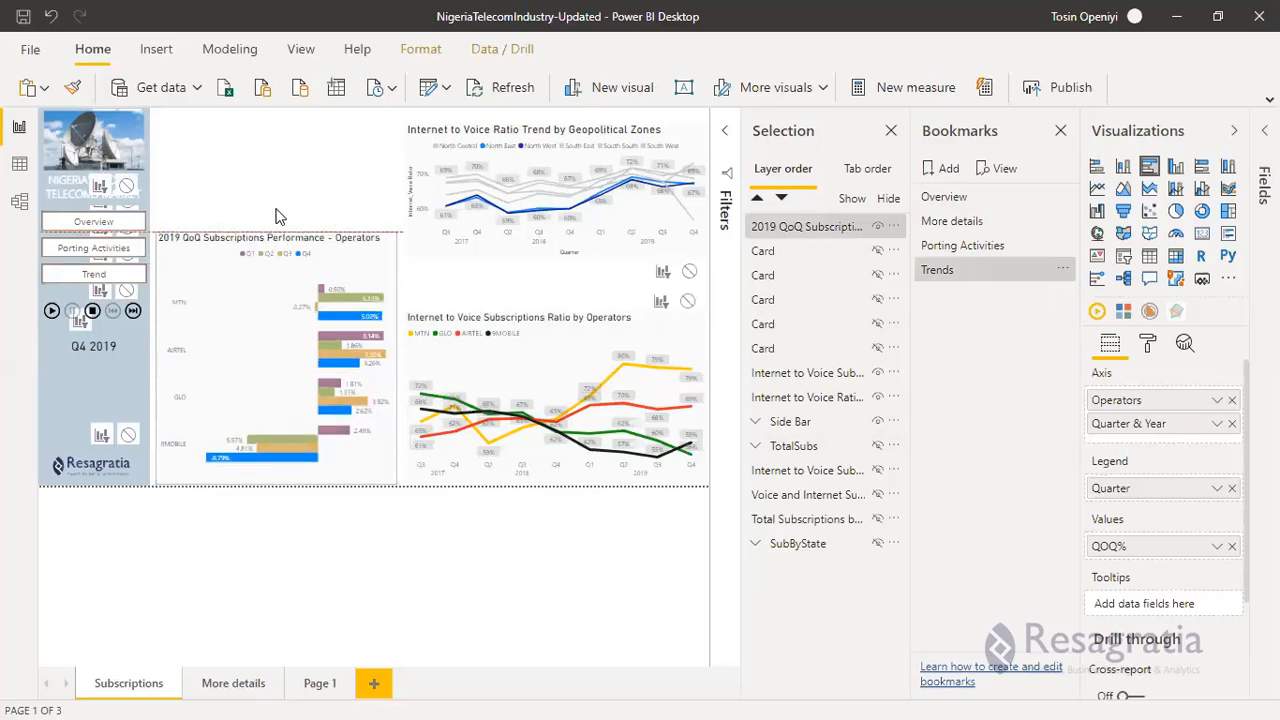
drag(266, 135, 268, 118)
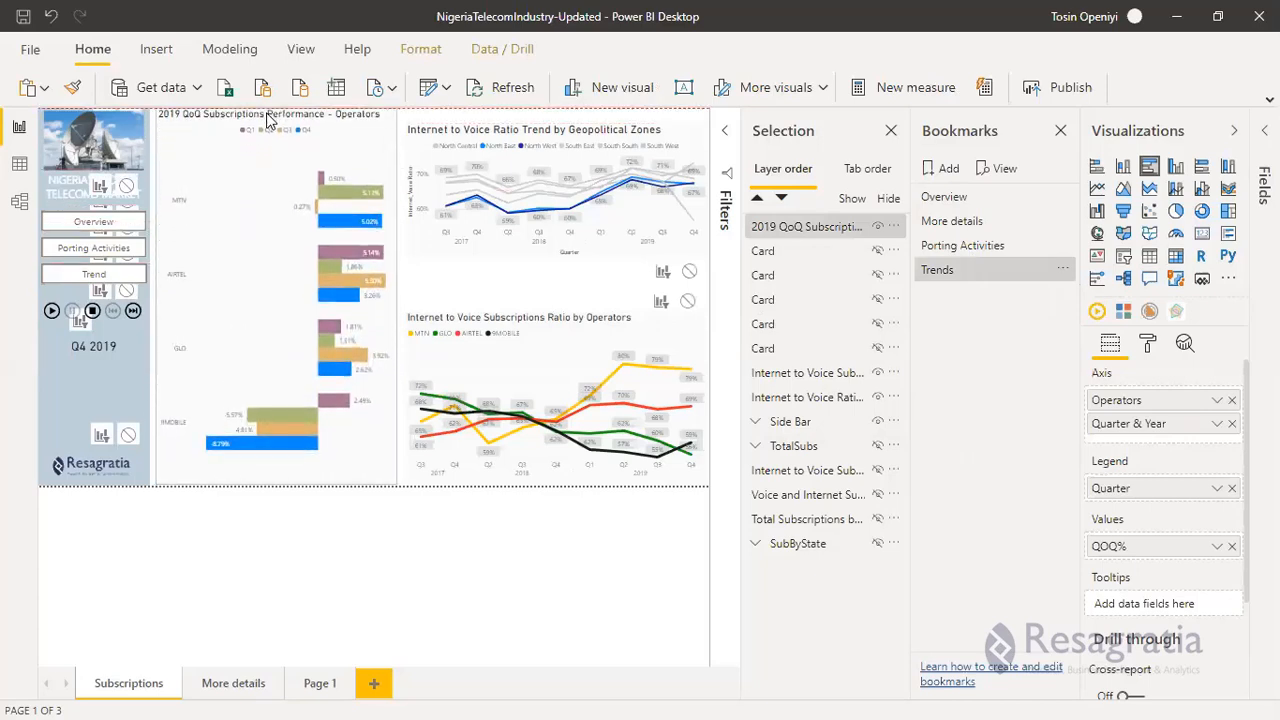
click(410, 128)
drag(402, 120, 406, 105)
Raise the upper edge of the Internet to Voice Subscriptions Ratio by Operators chart to just below the Geopolitical Zones chart.
click(468, 322)
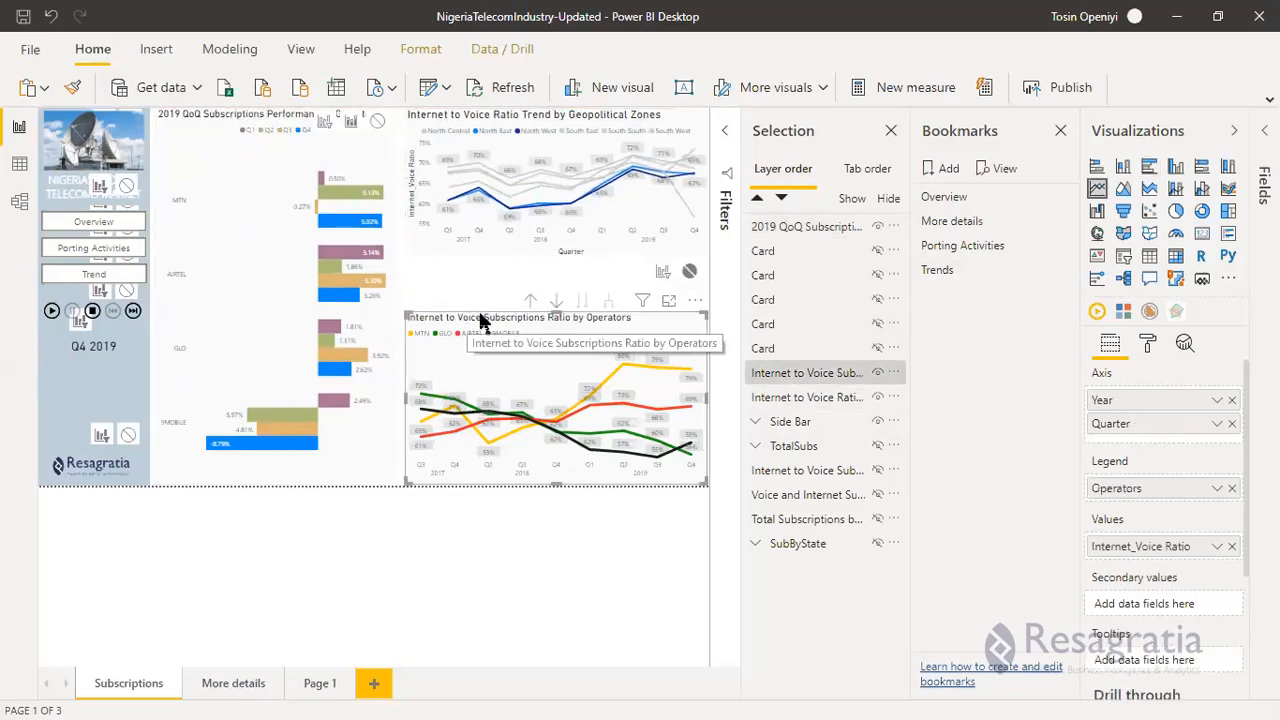
drag(547, 296, 545, 272)
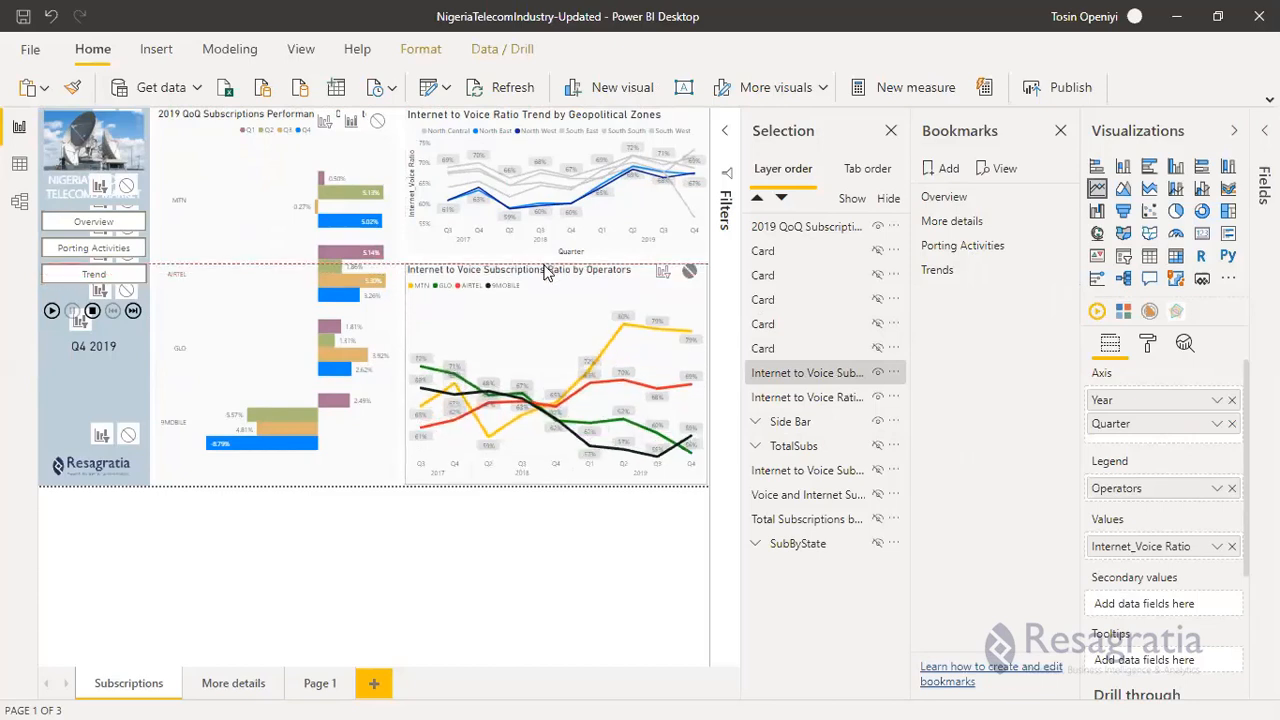
click(536, 613)
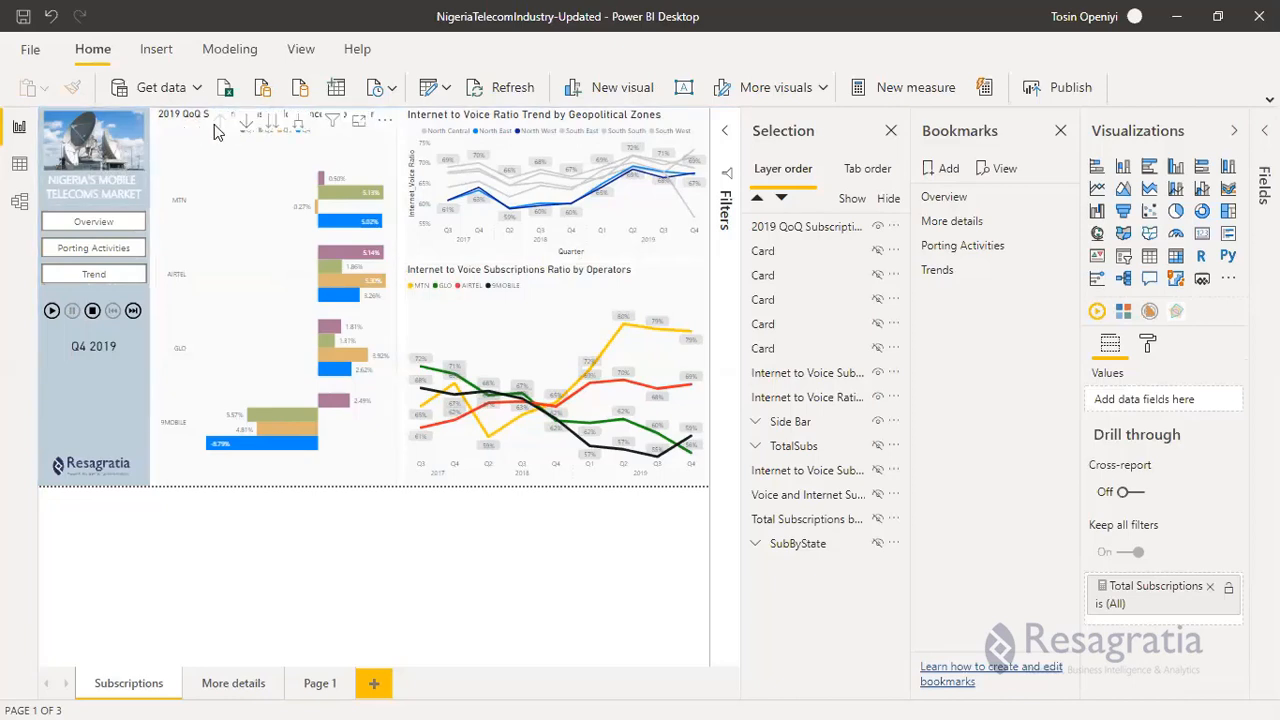
Lower the upper edges of the 2019 QoQ and Geopolitical Zones charts slightly to leave a matching margin at the page top.
click(285, 112)
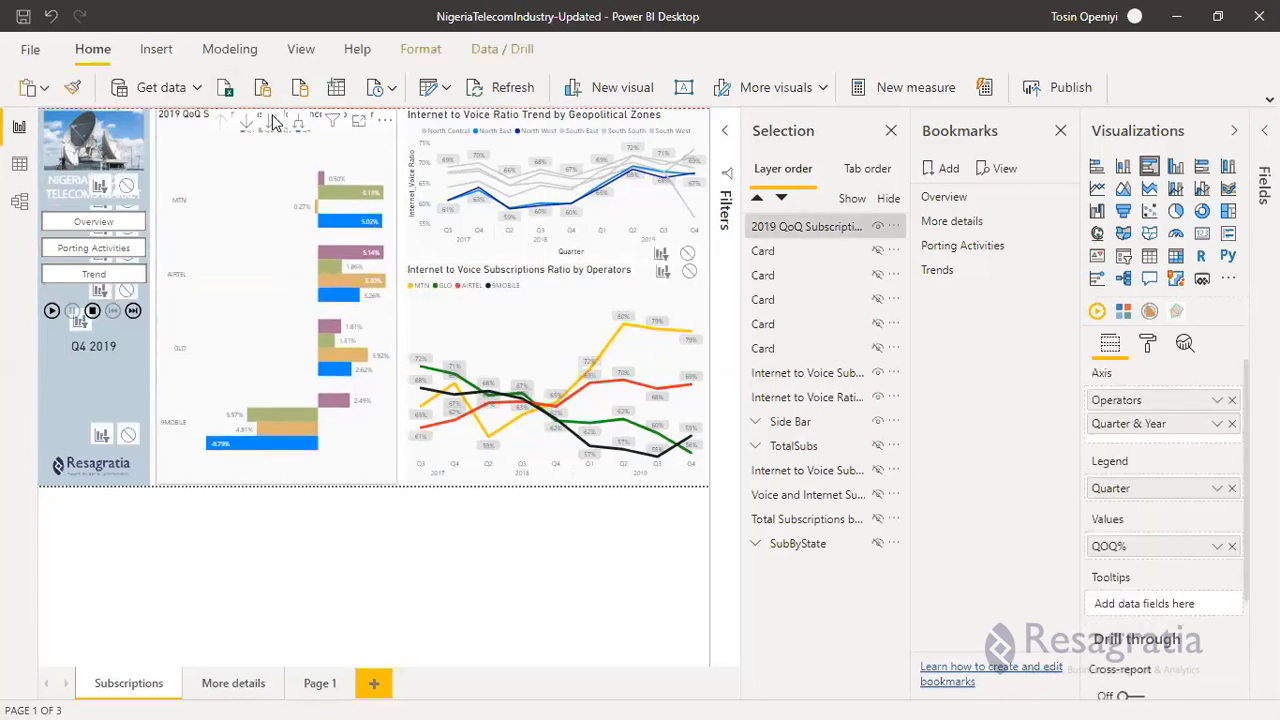
drag(273, 109, 272, 116)
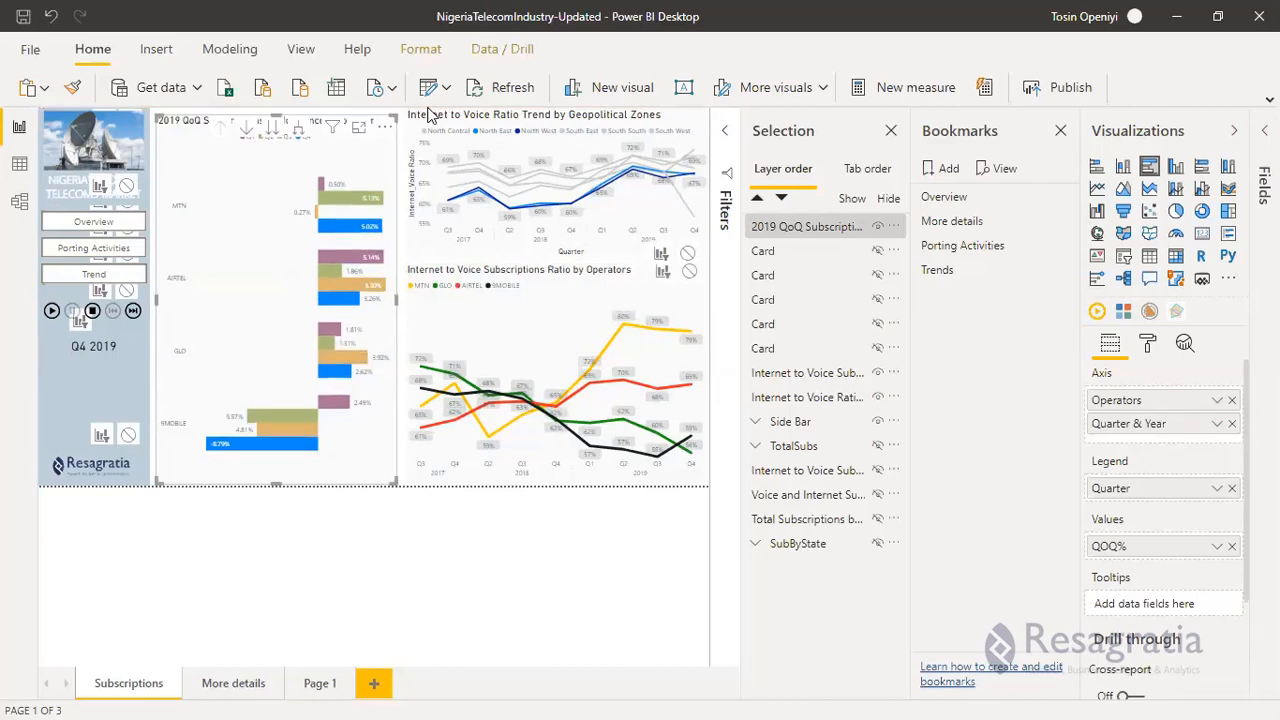
click(512, 114)
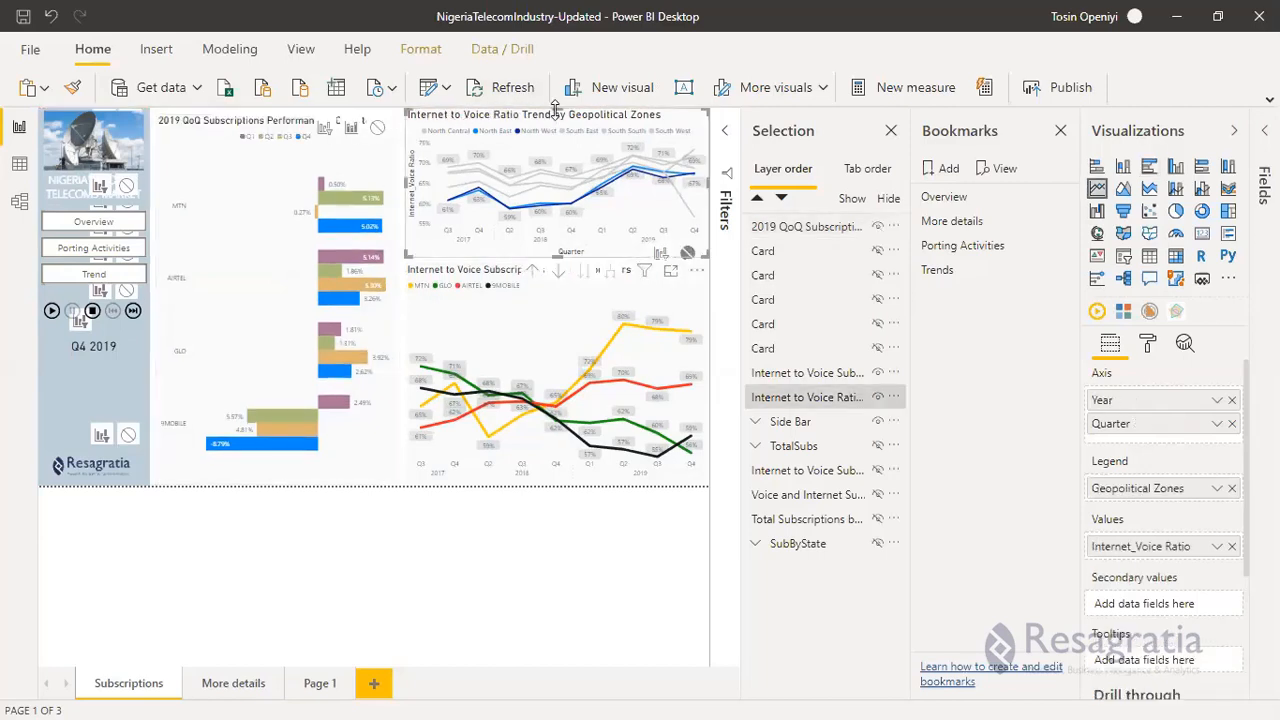
drag(556, 109, 555, 116)
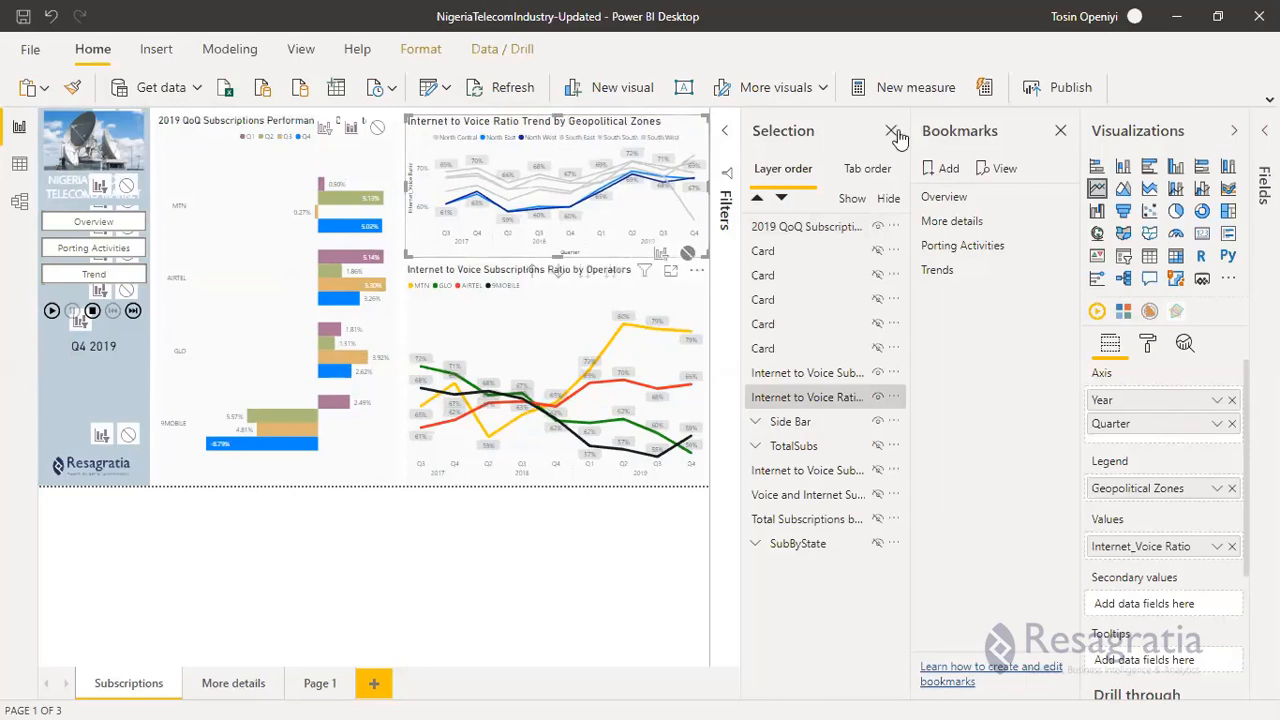
Hide the Selection and Bookmarks panes and narrow the Geopolitical Zones chart to match the Operators chart's right edge.
click(891, 130)
click(1060, 131)
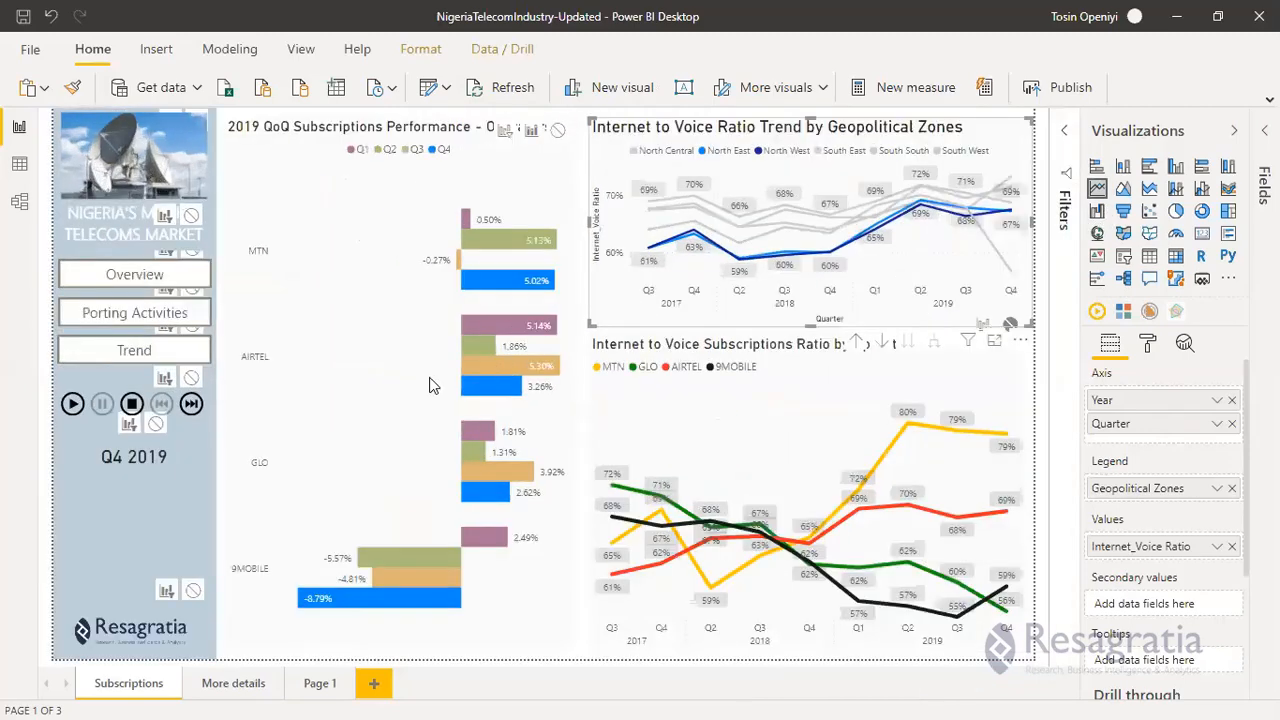
click(583, 308)
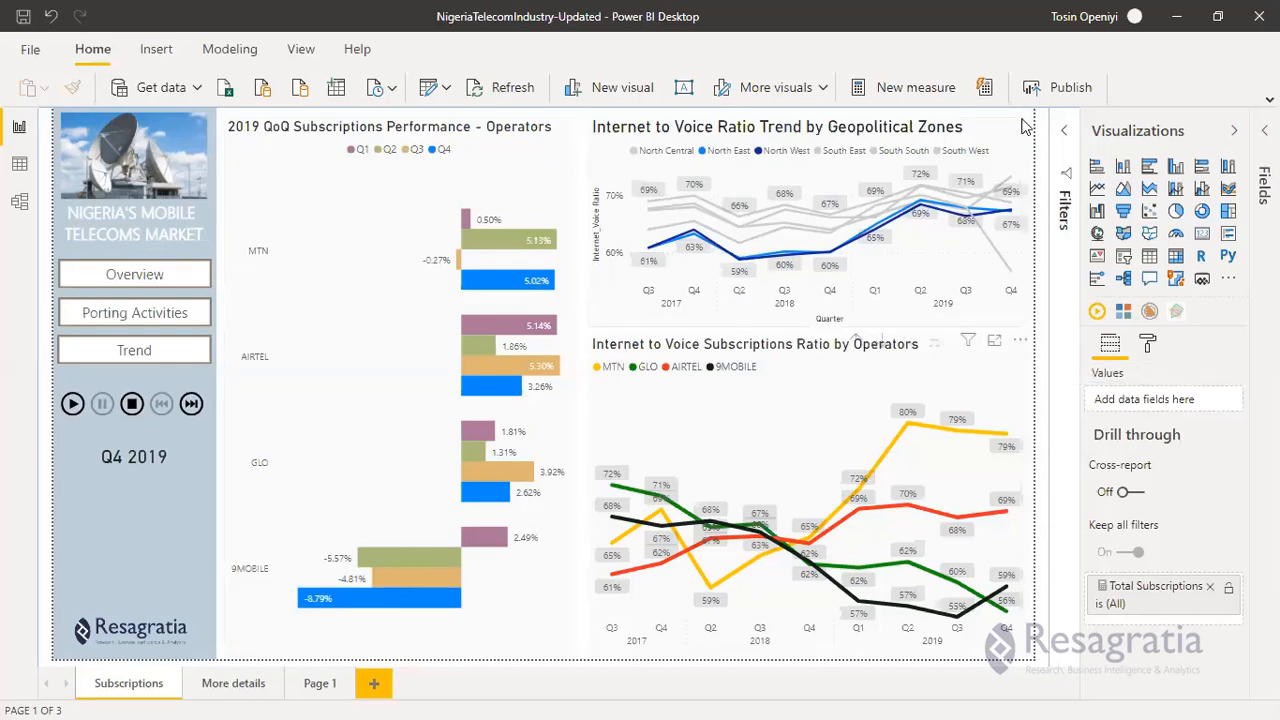
click(1037, 230)
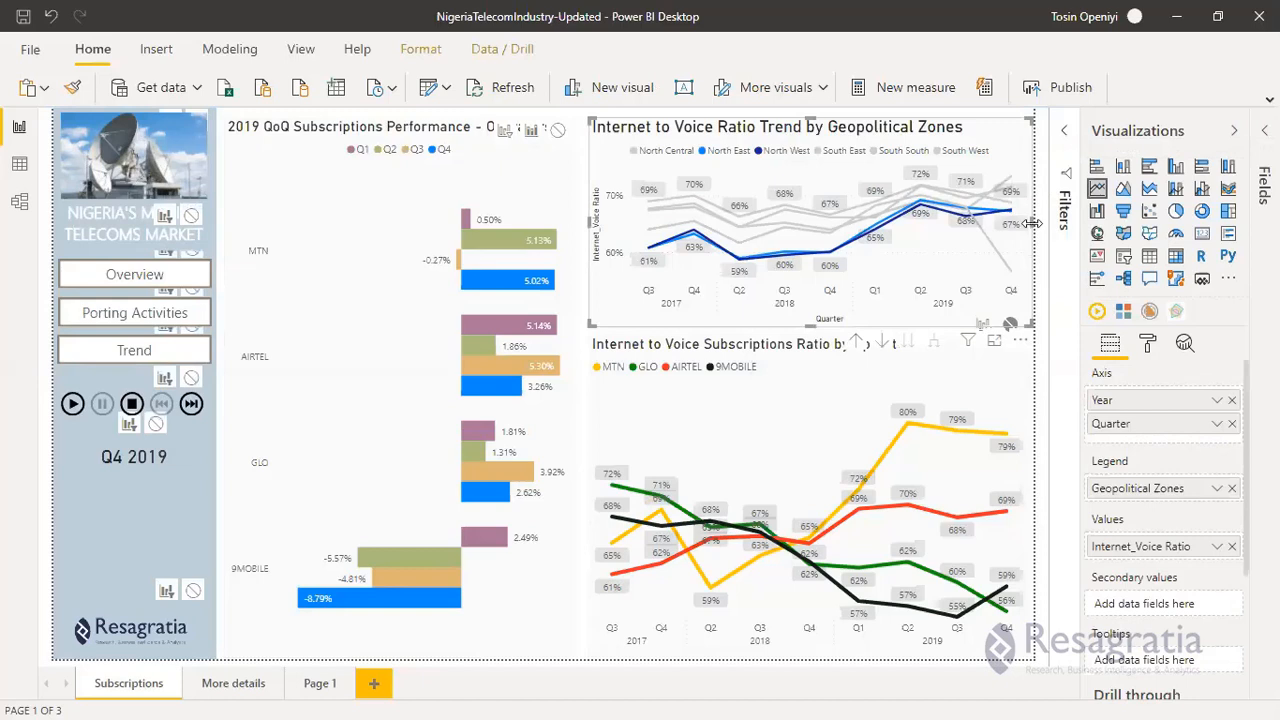
drag(1033, 224, 1027, 230)
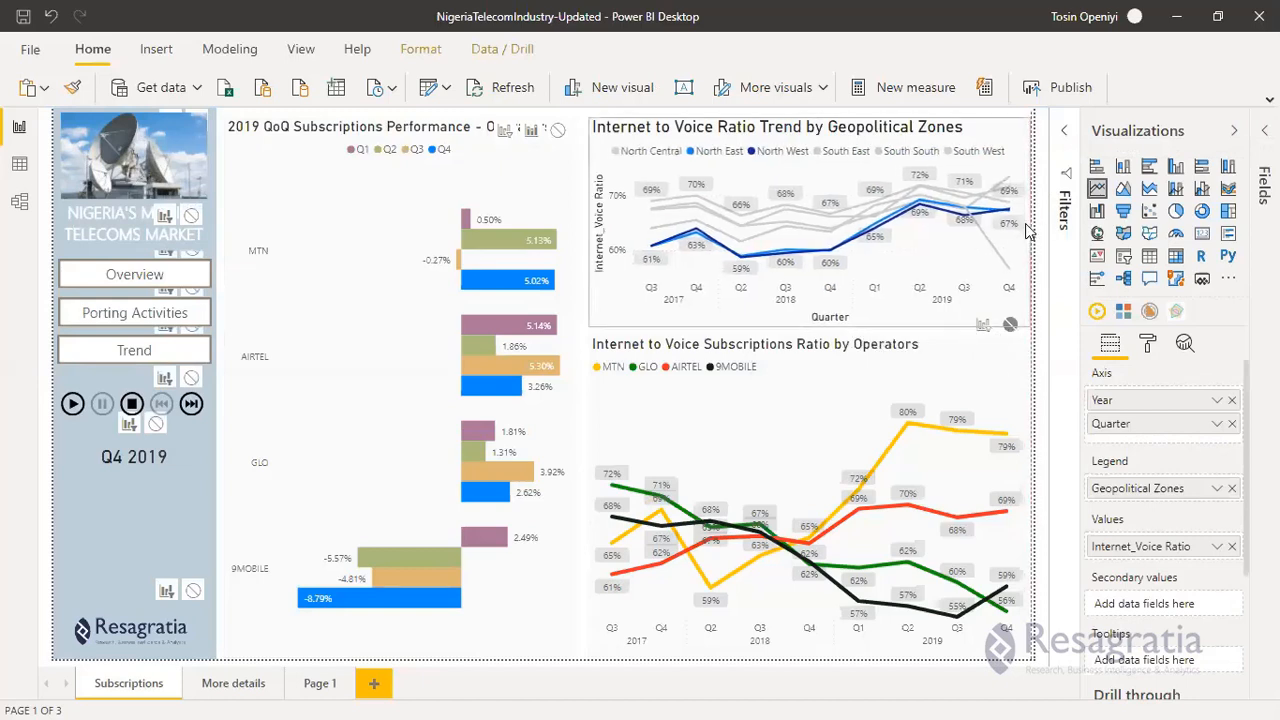
click(1033, 361)
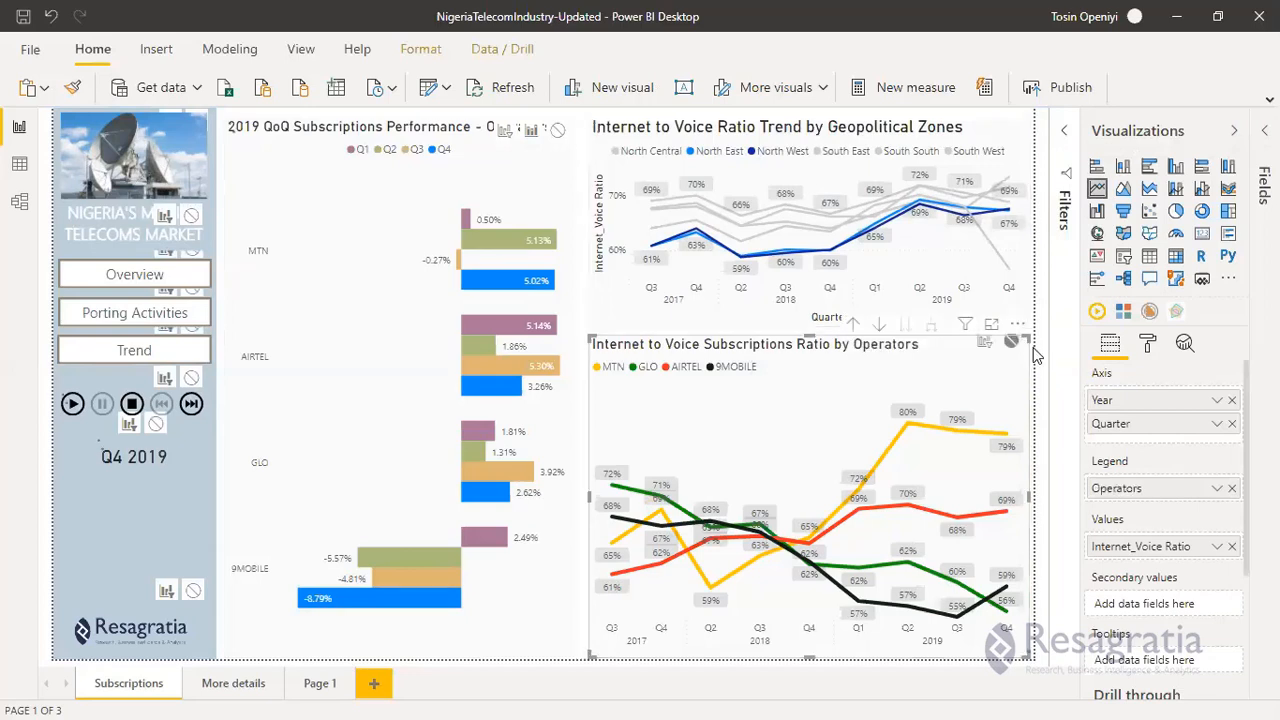
click(585, 331)
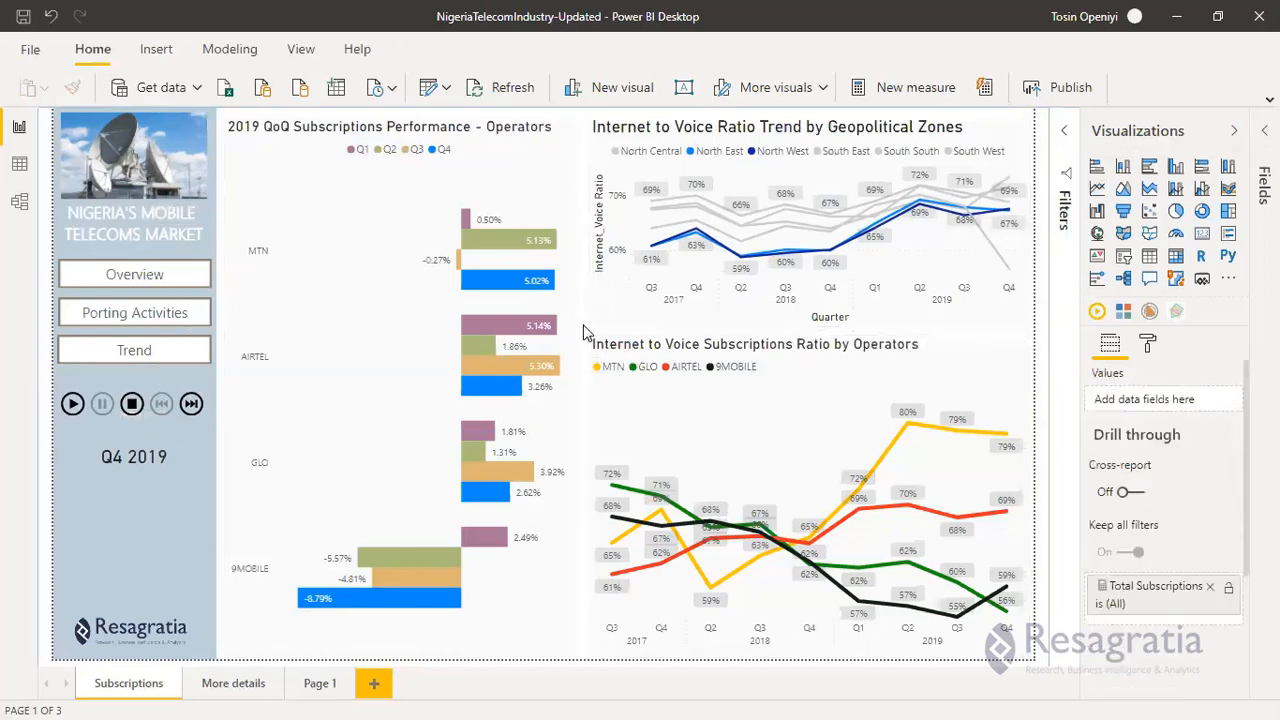
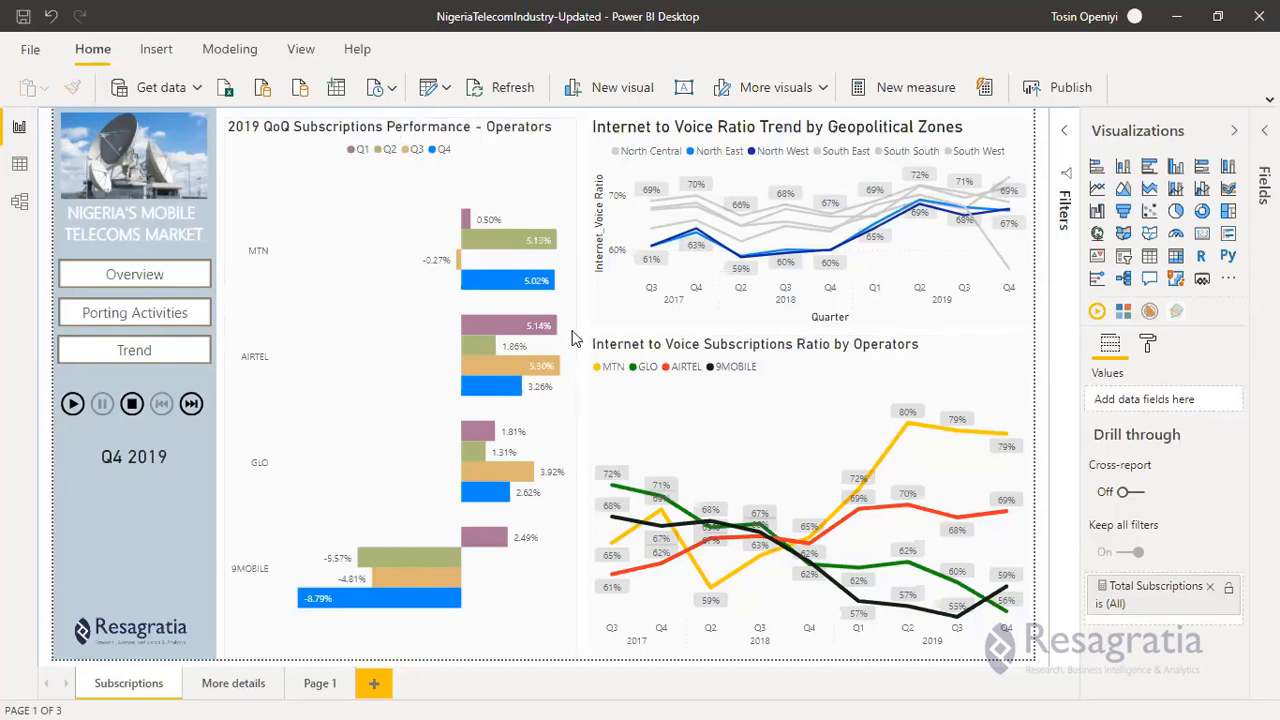
Lower the upper edge of the 2019 QoQ Subscriptions Performance chart to free space above it.
click(575, 339)
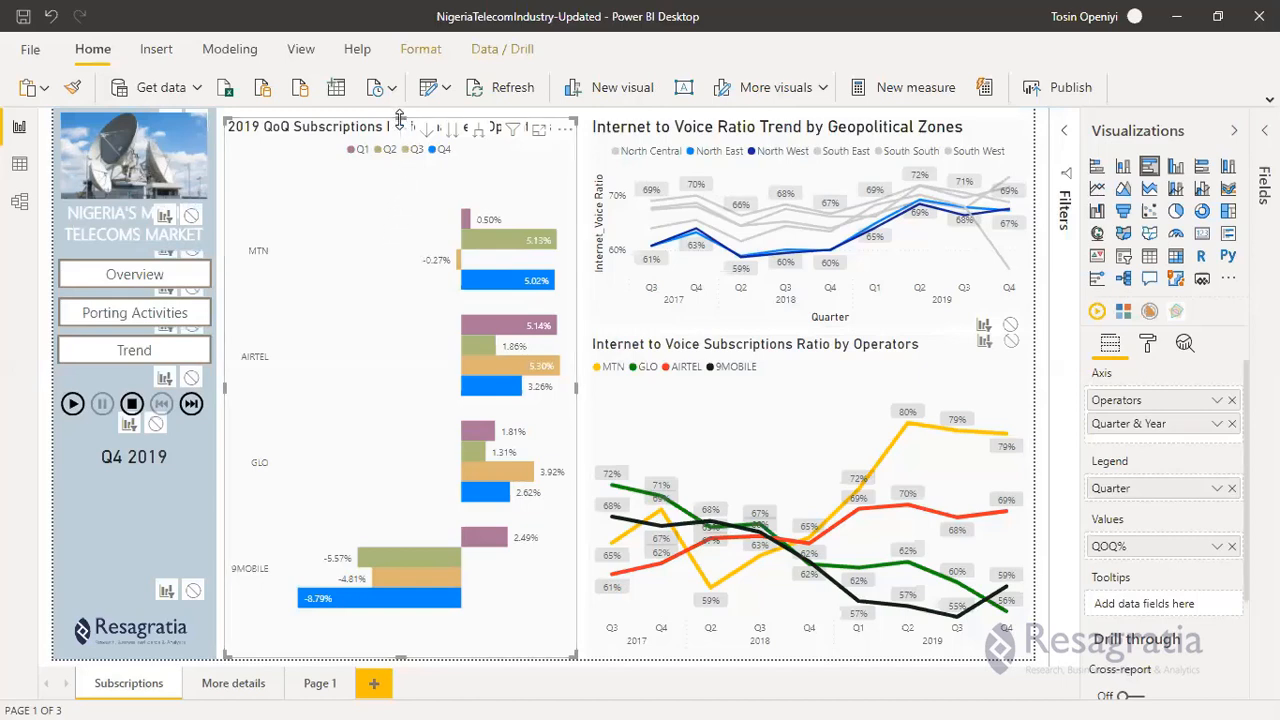
mouse_move(399, 118)
mouse_down()
mouse_move(378, 231)
mouse_move(379, 124)
mouse_up()
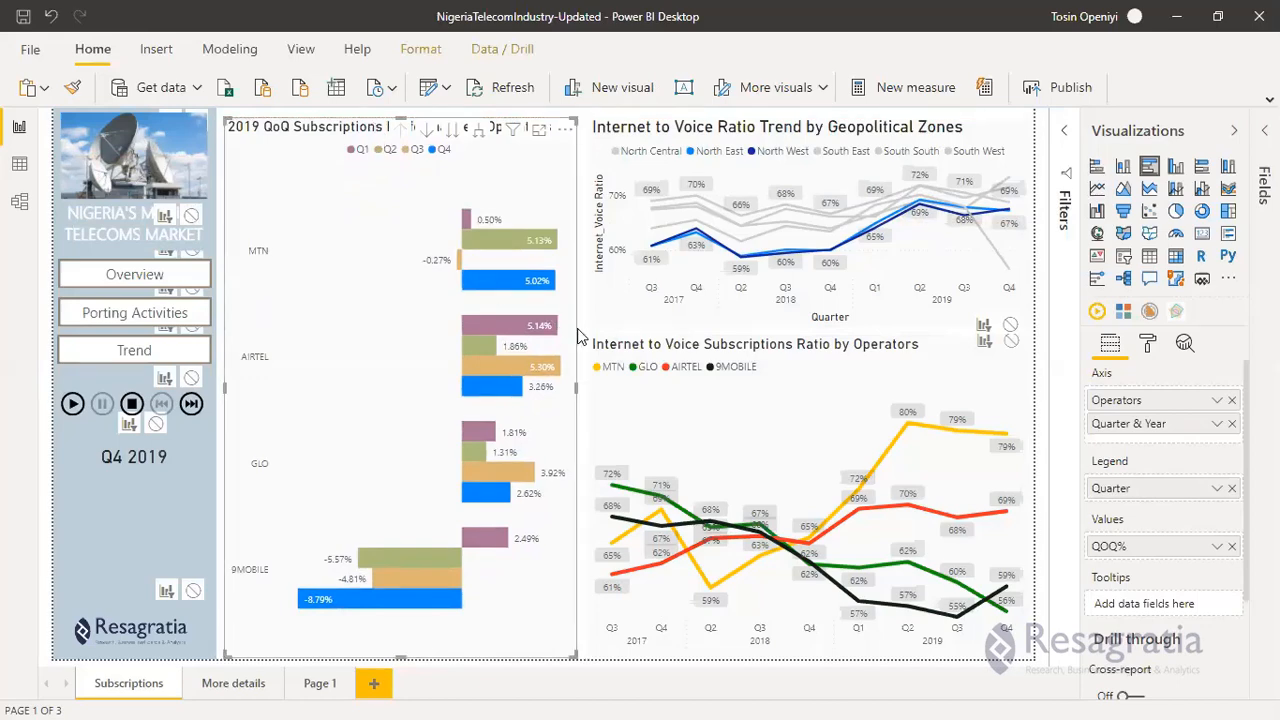
click(581, 337)
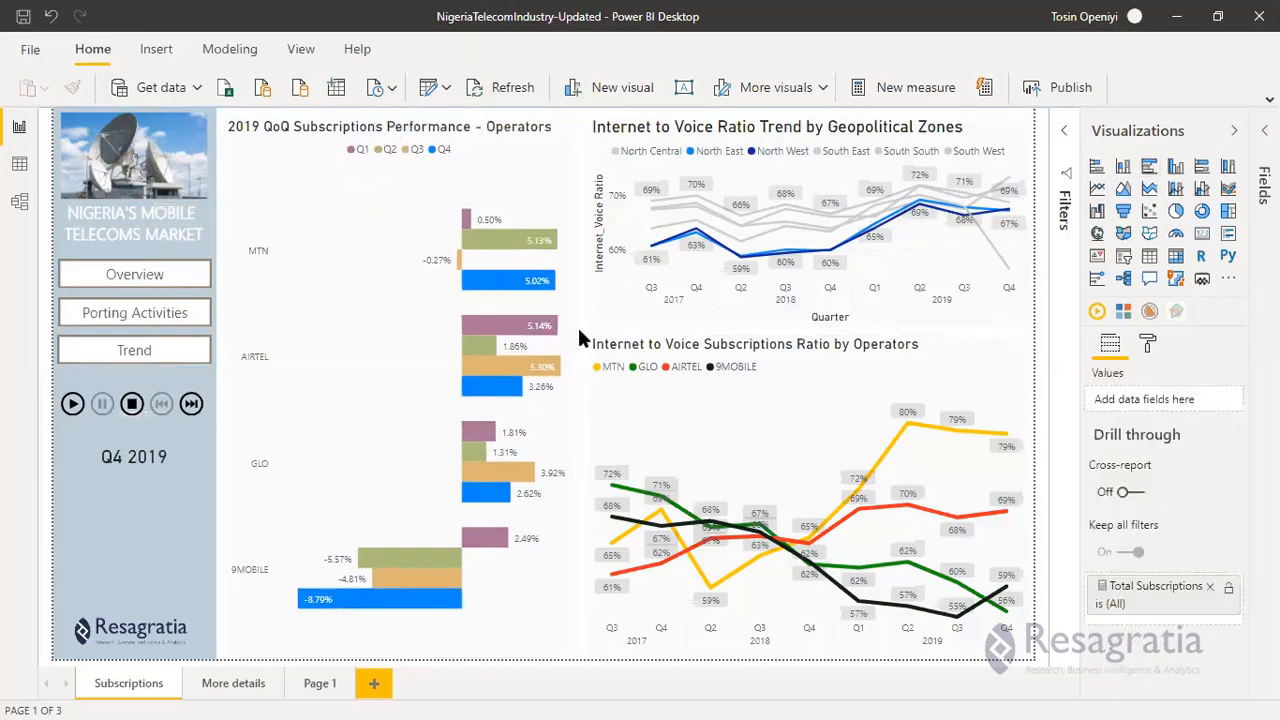
click(374, 125)
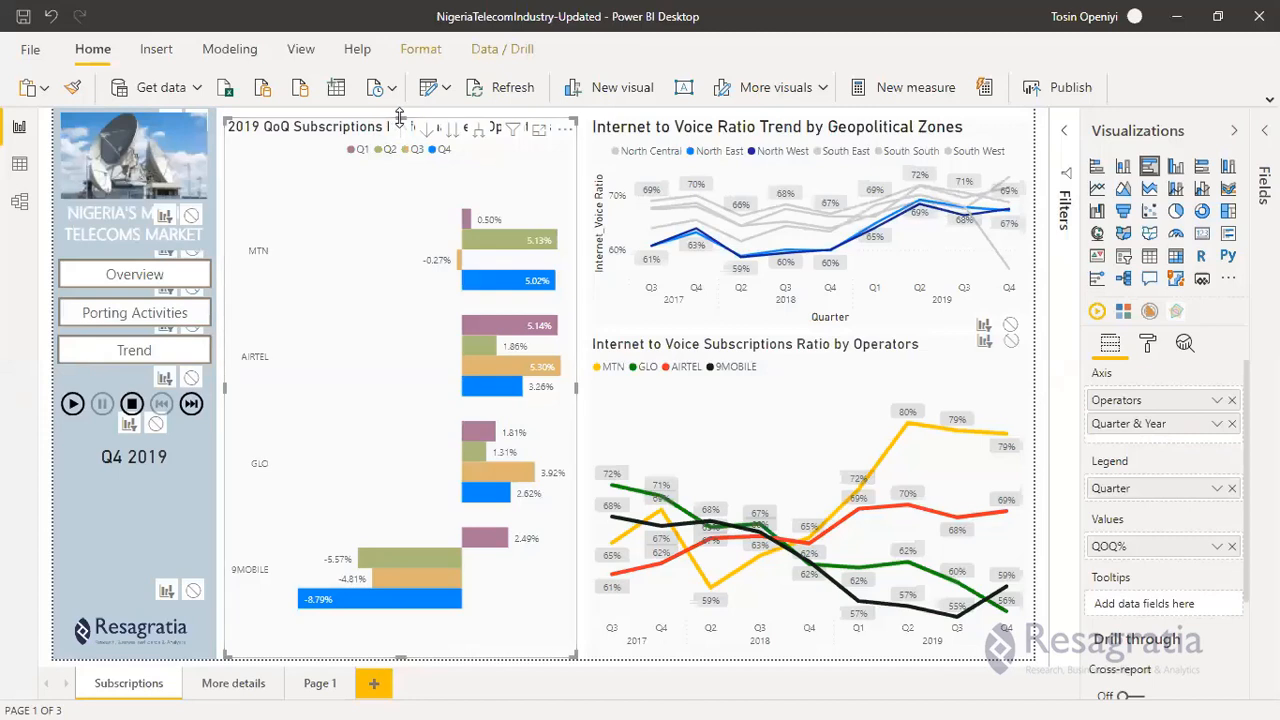
drag(395, 116, 386, 230)
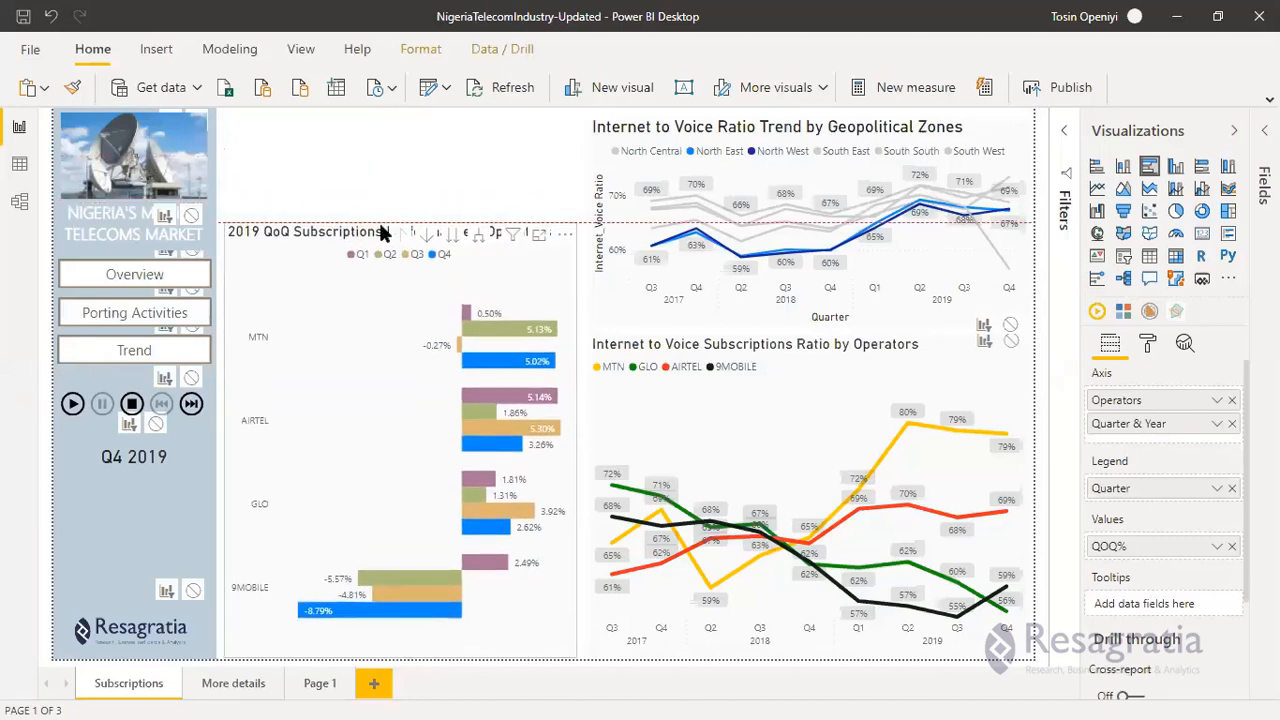
click(370, 170)
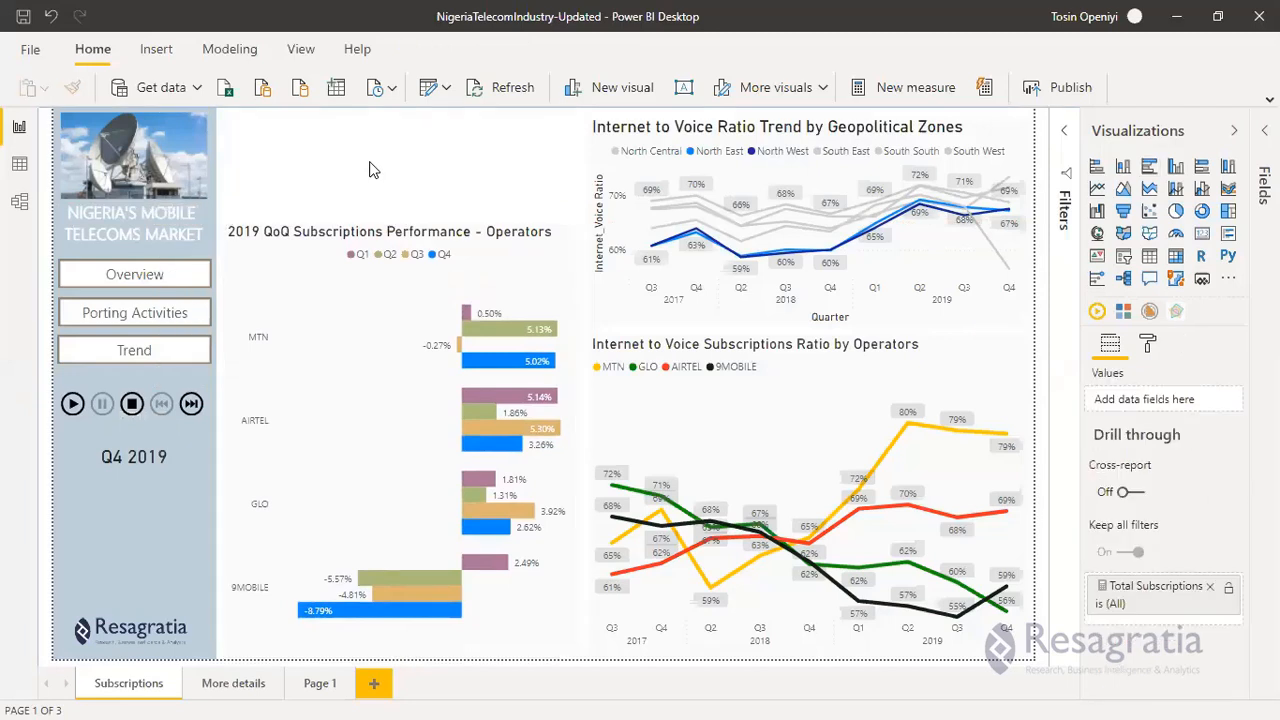
Open the Selection pane and unhide the TotalSubs group on the Trend view.
click(576, 316)
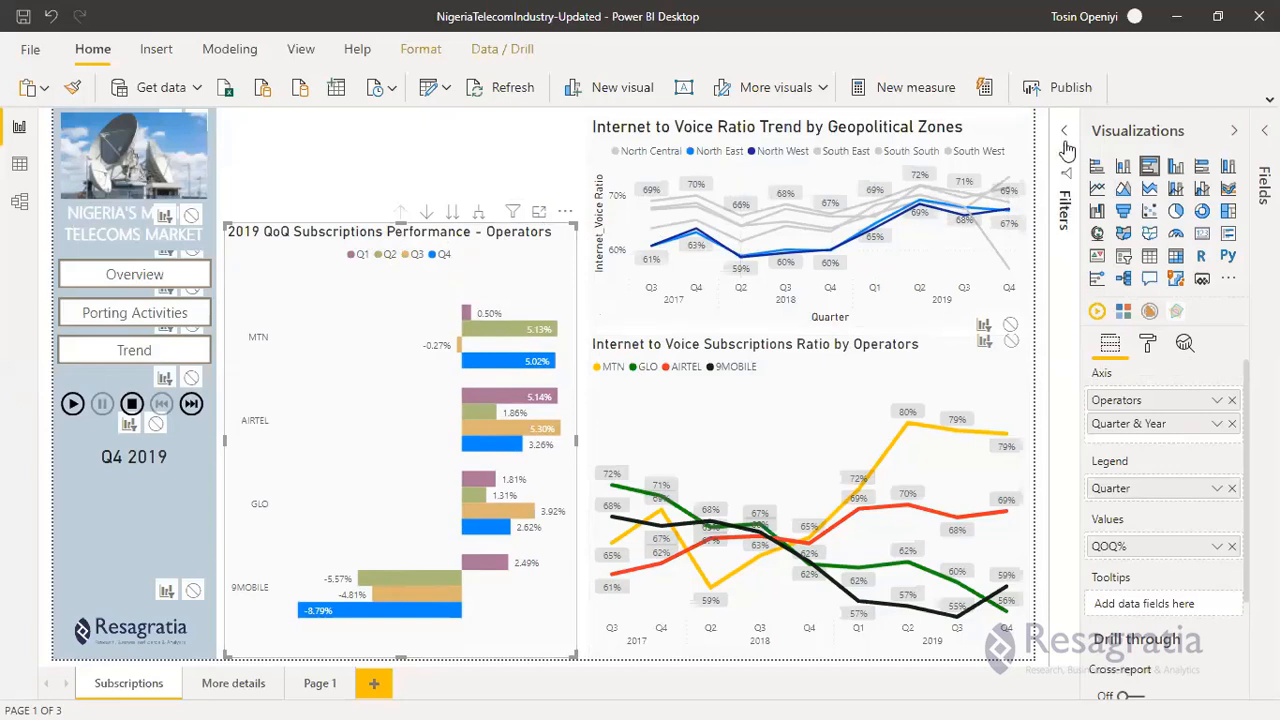
click(421, 50)
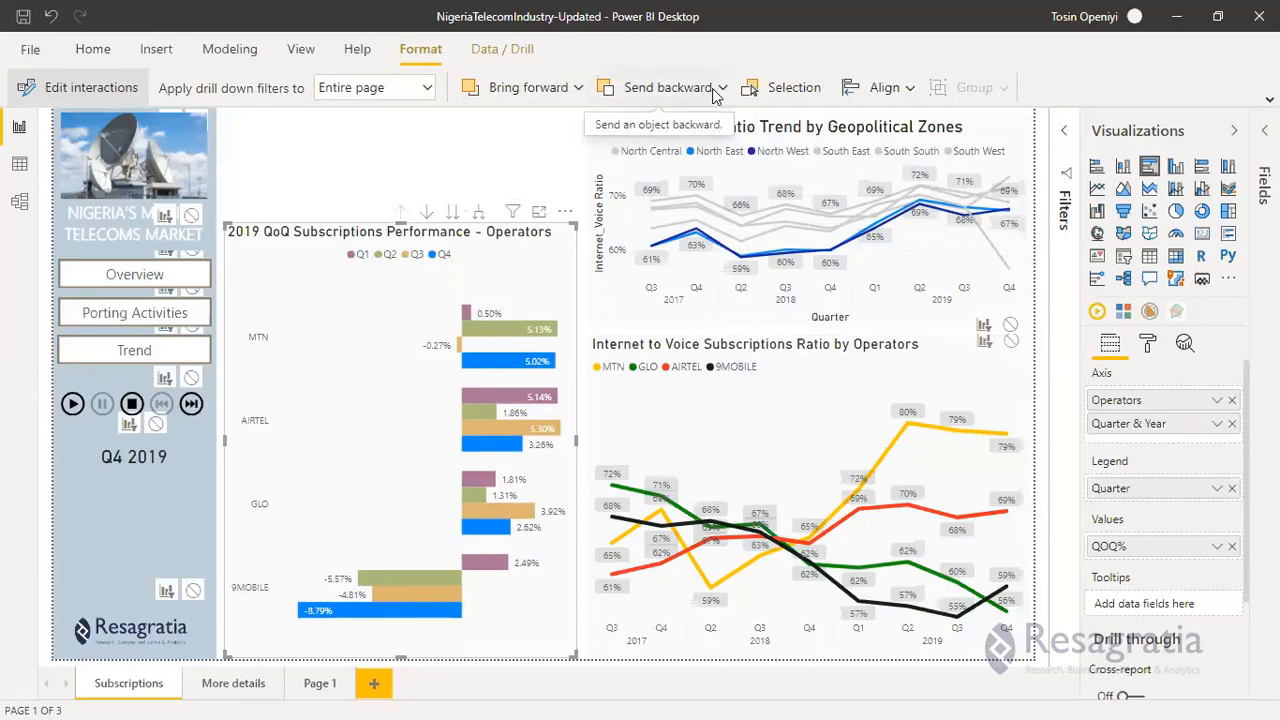
click(785, 86)
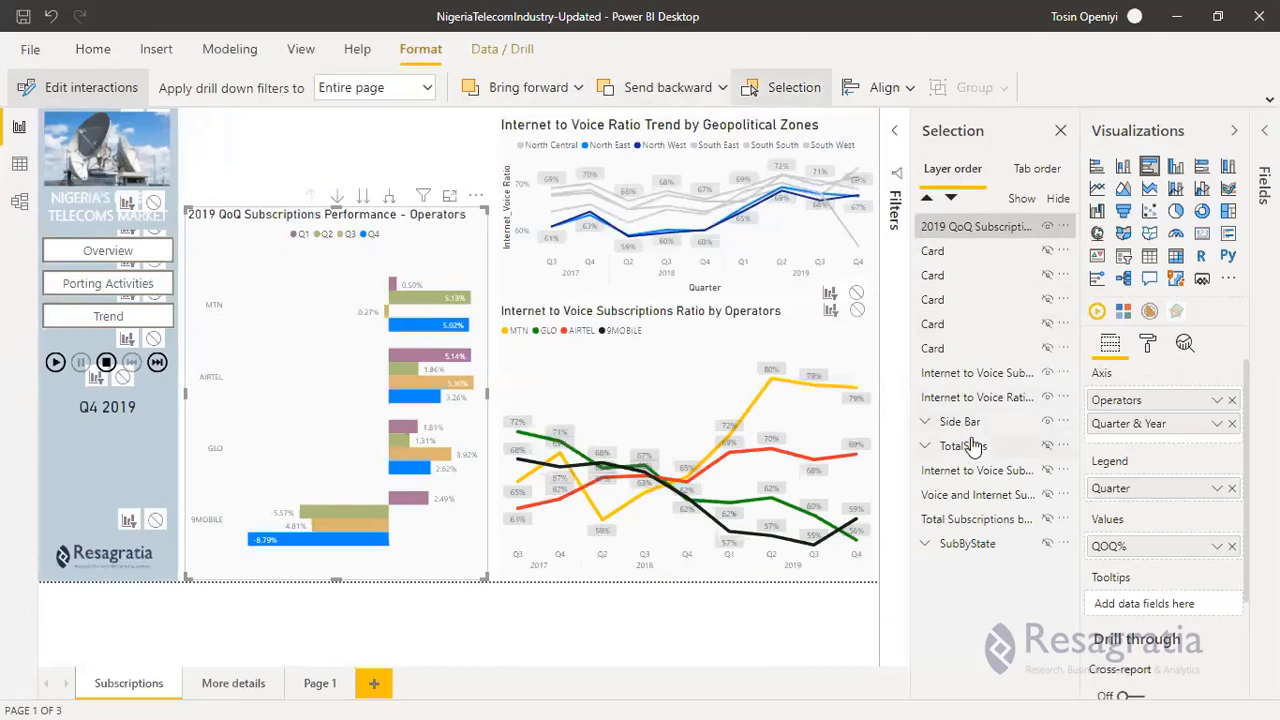
click(1047, 446)
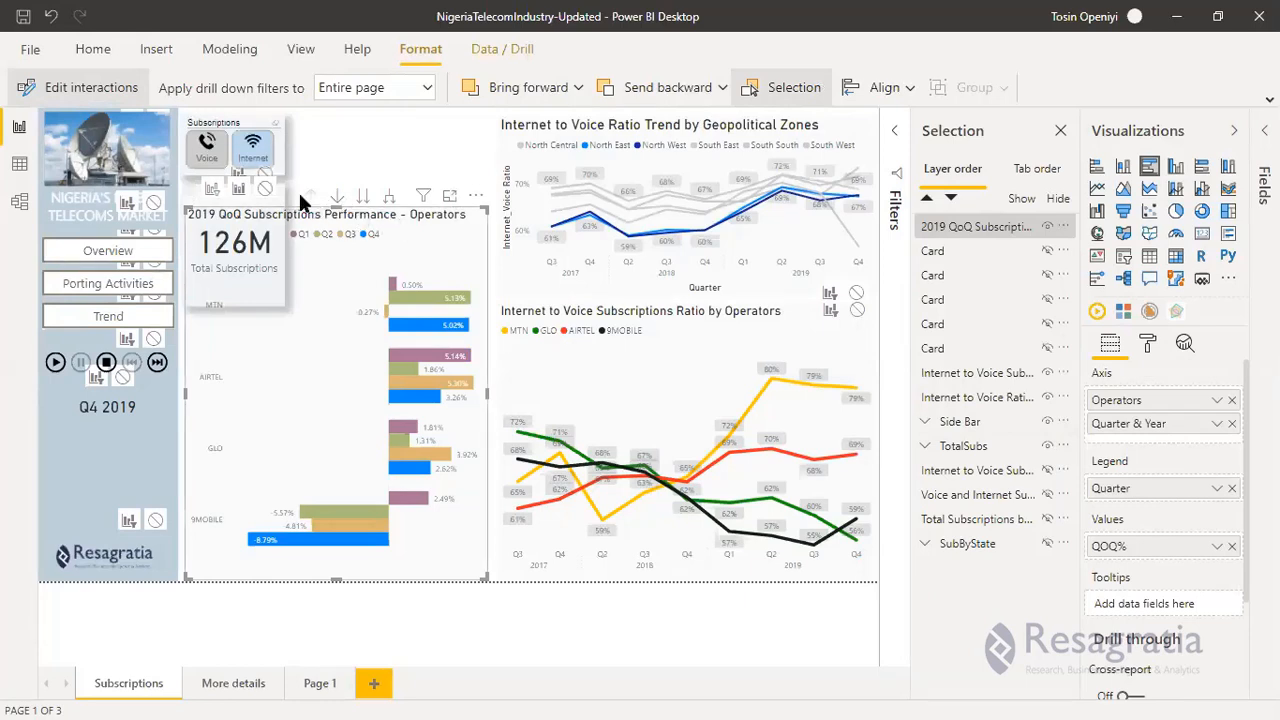
Lower the upper edge of the 2019 QoQ chart to just below the Total Subscriptions card.
click(354, 150)
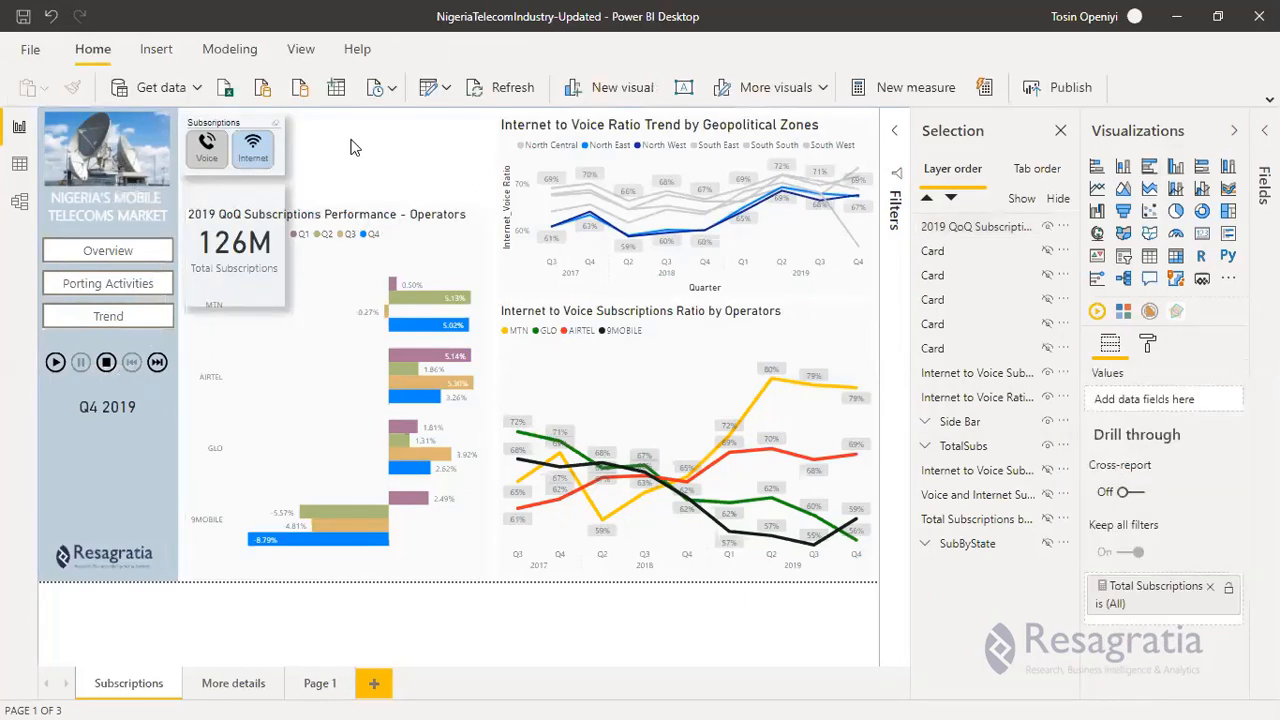
click(398, 215)
drag(336, 186, 336, 343)
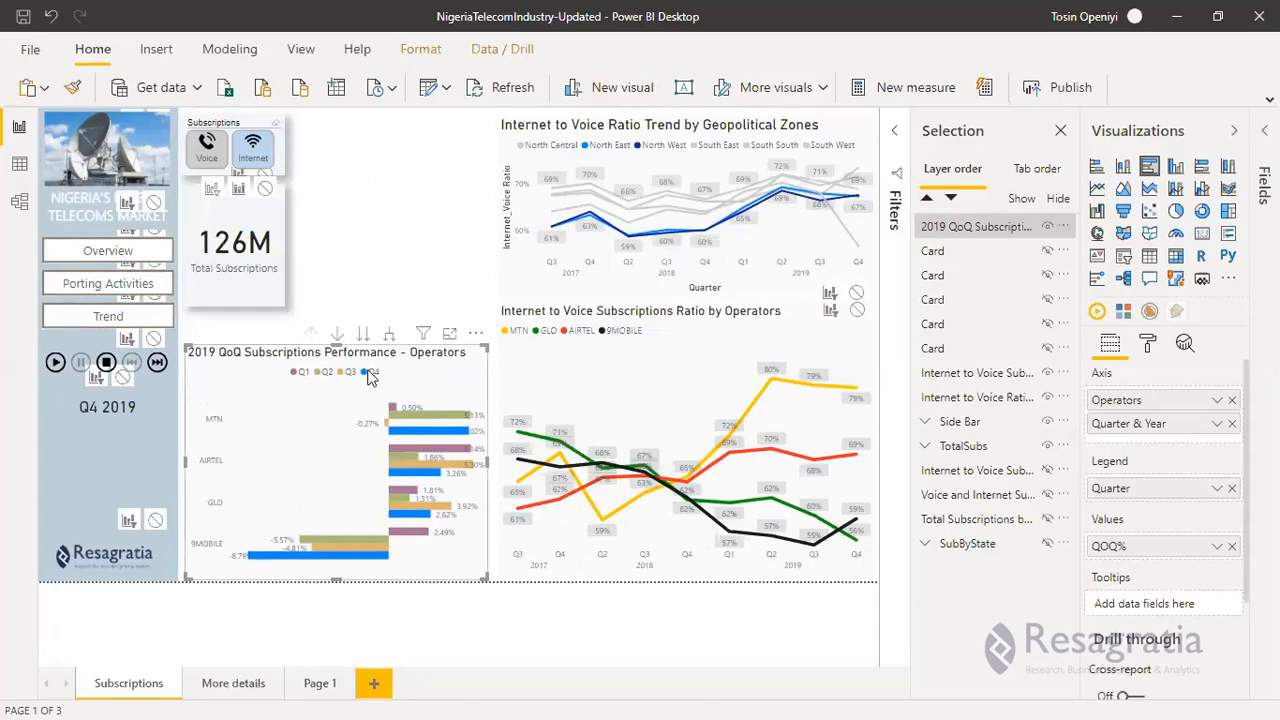
Set the Subscriptions slicer's interaction with the 2019 QoQ Subscriptions Performance chart to Filter.
click(284, 152)
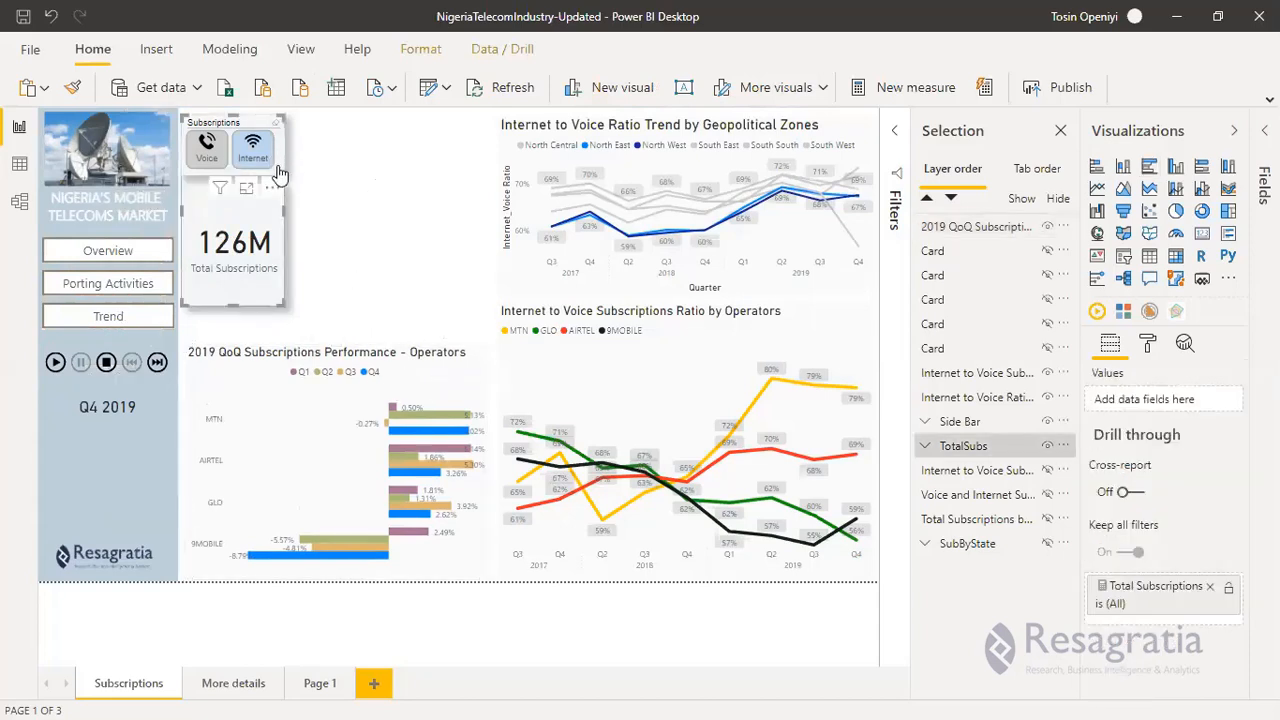
click(280, 173)
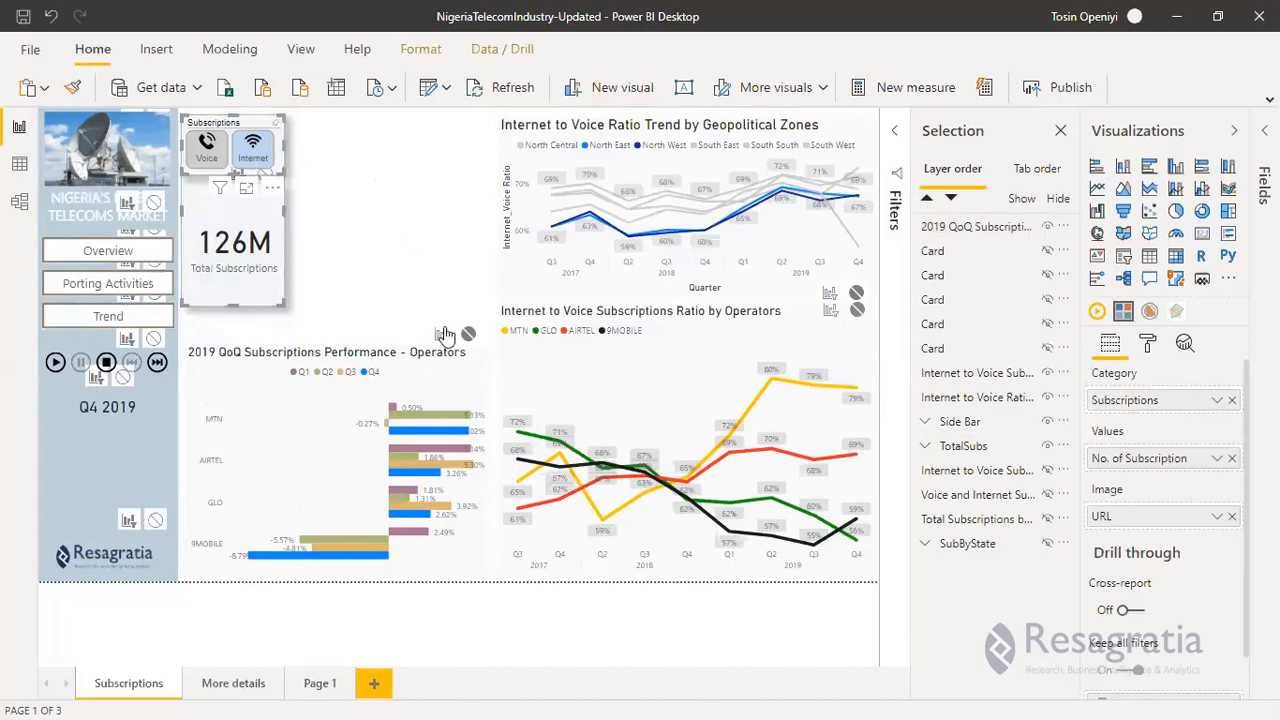
click(441, 334)
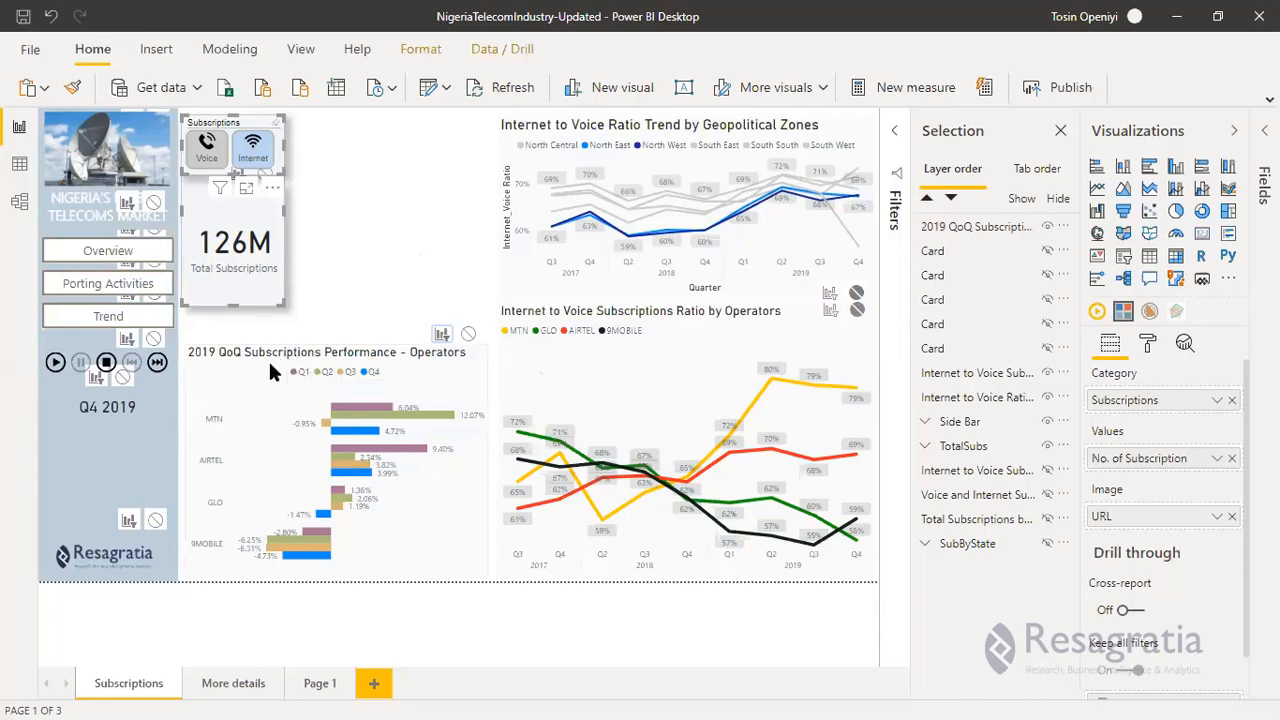
Switch the Subscriptions slicer between Voice and Internet, ending on Voice, to examine how the 2019 QoQ chart responds.
click(208, 150)
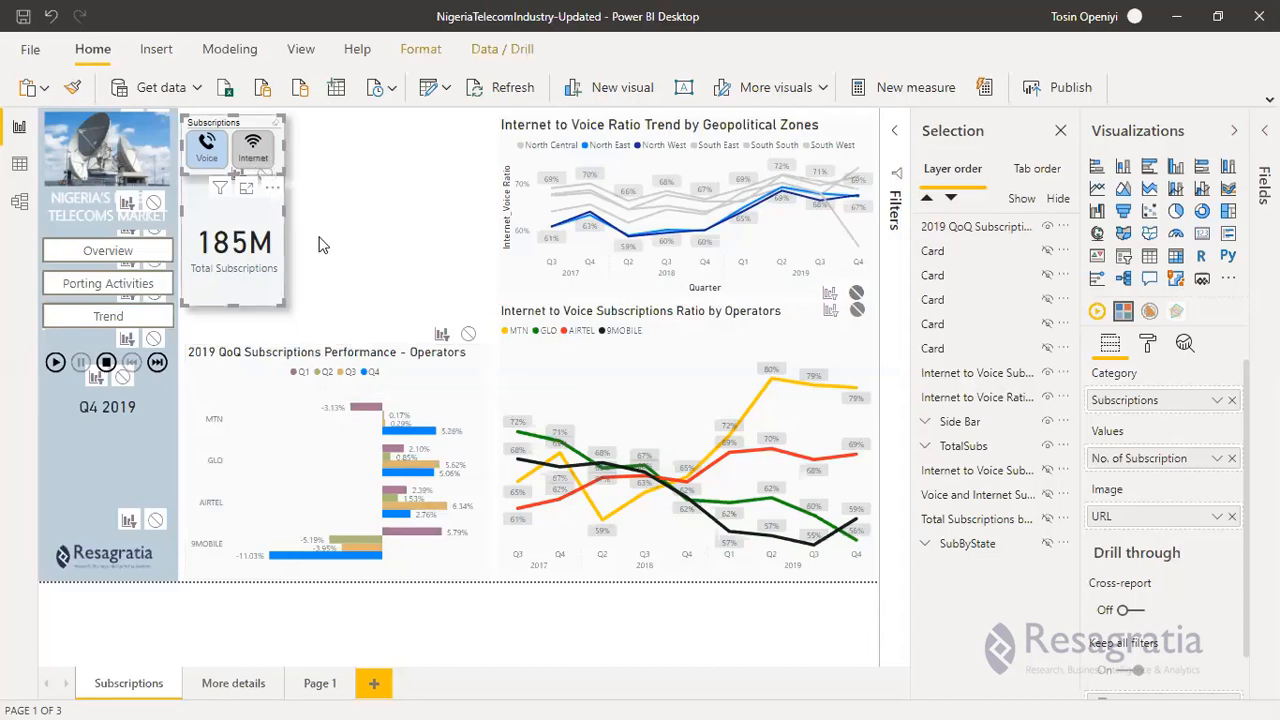
click(325, 355)
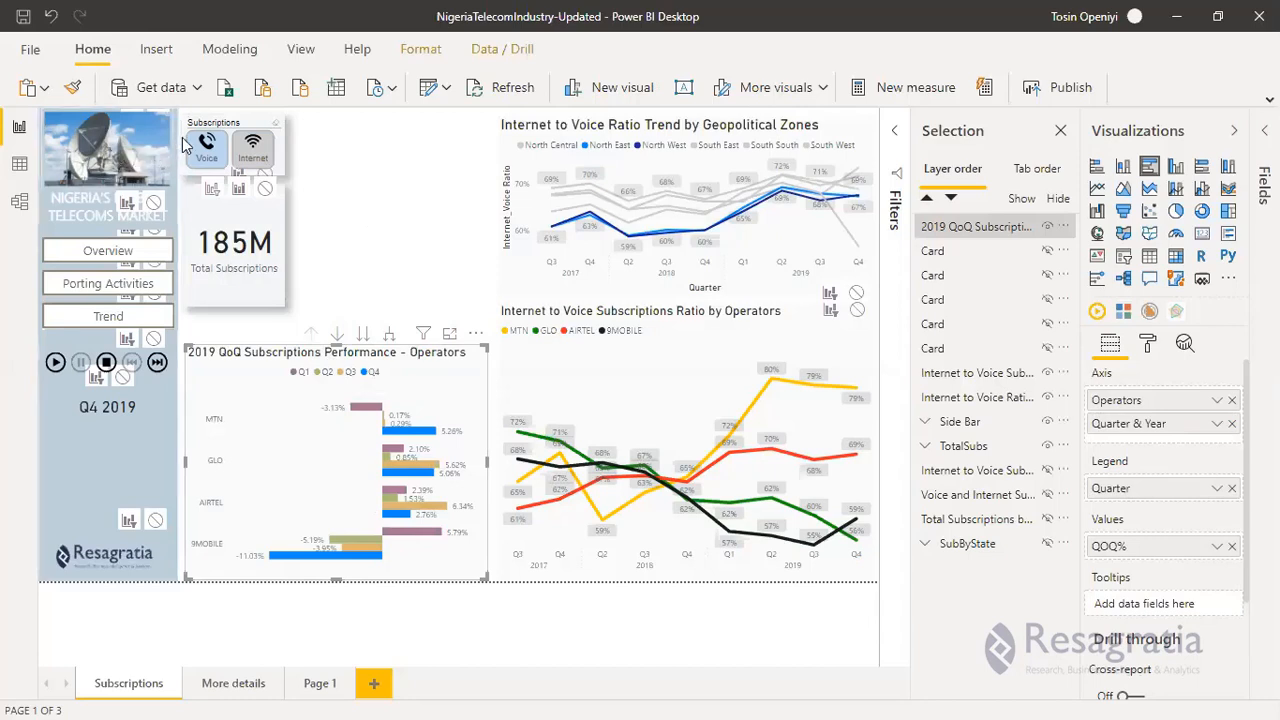
click(213, 130)
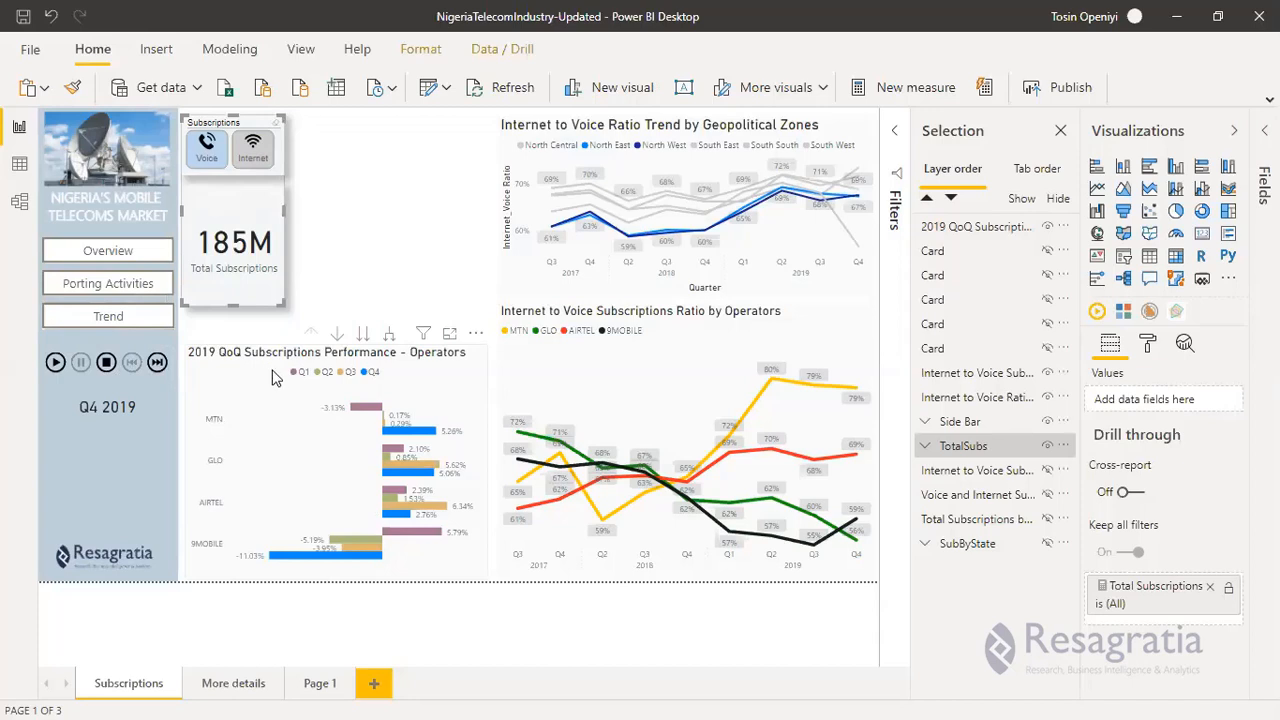
click(258, 155)
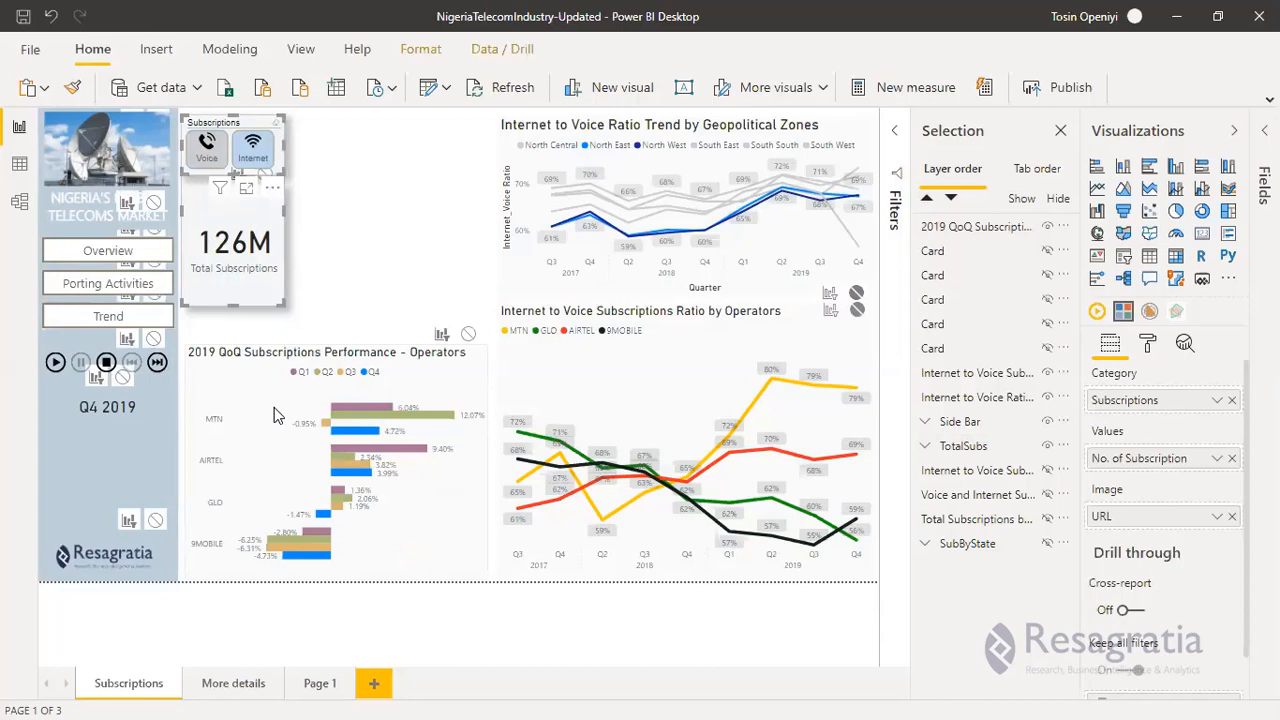
click(208, 152)
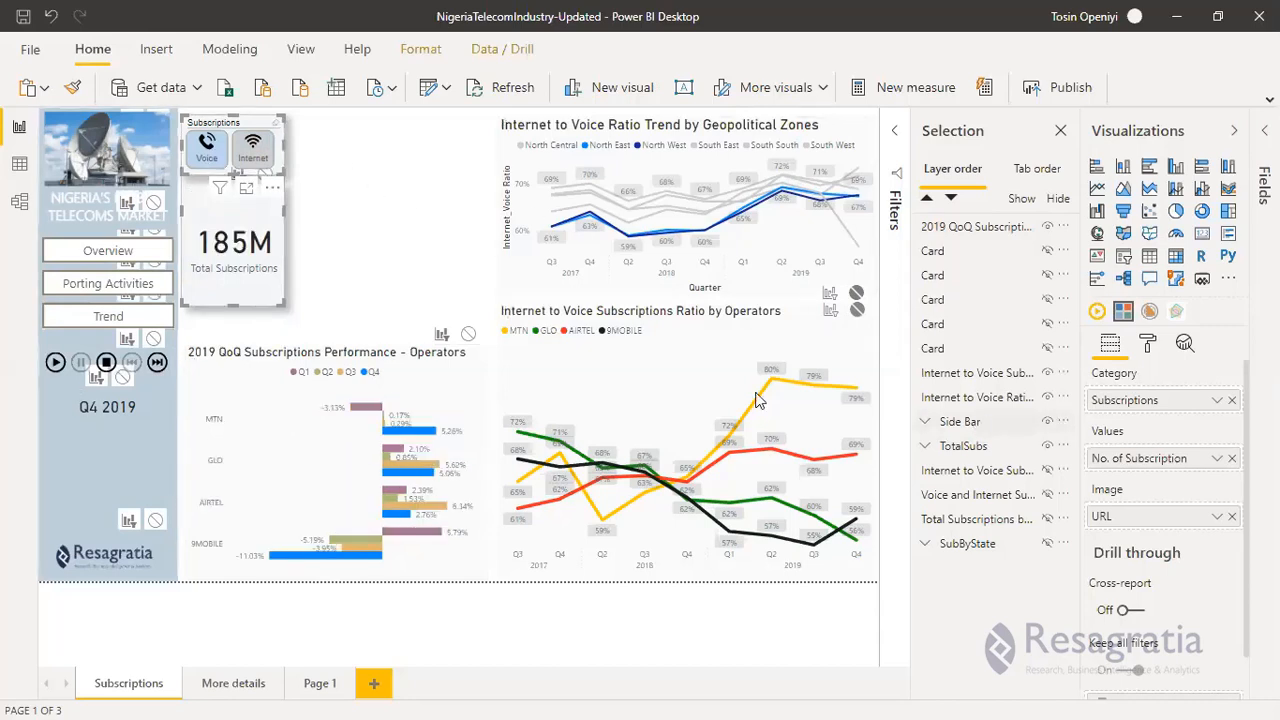
click(348, 305)
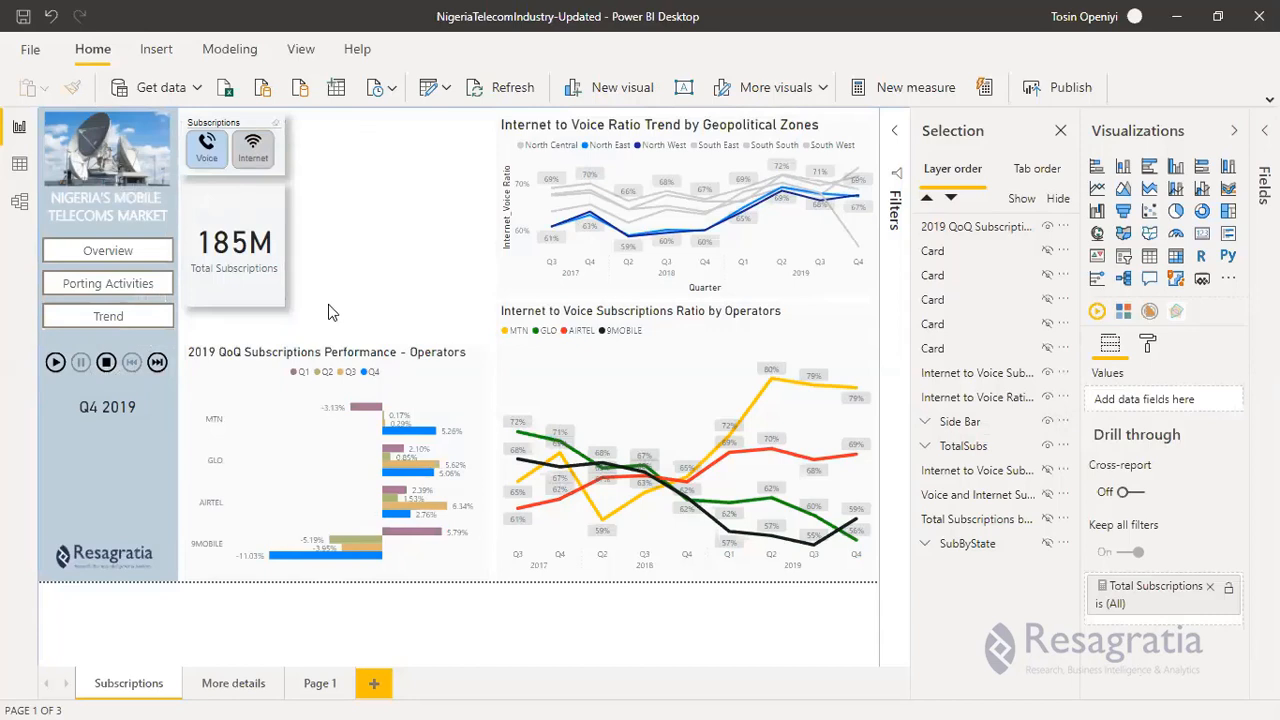
Add a new measure named DynamicTitle to the Measure Table.
click(307, 358)
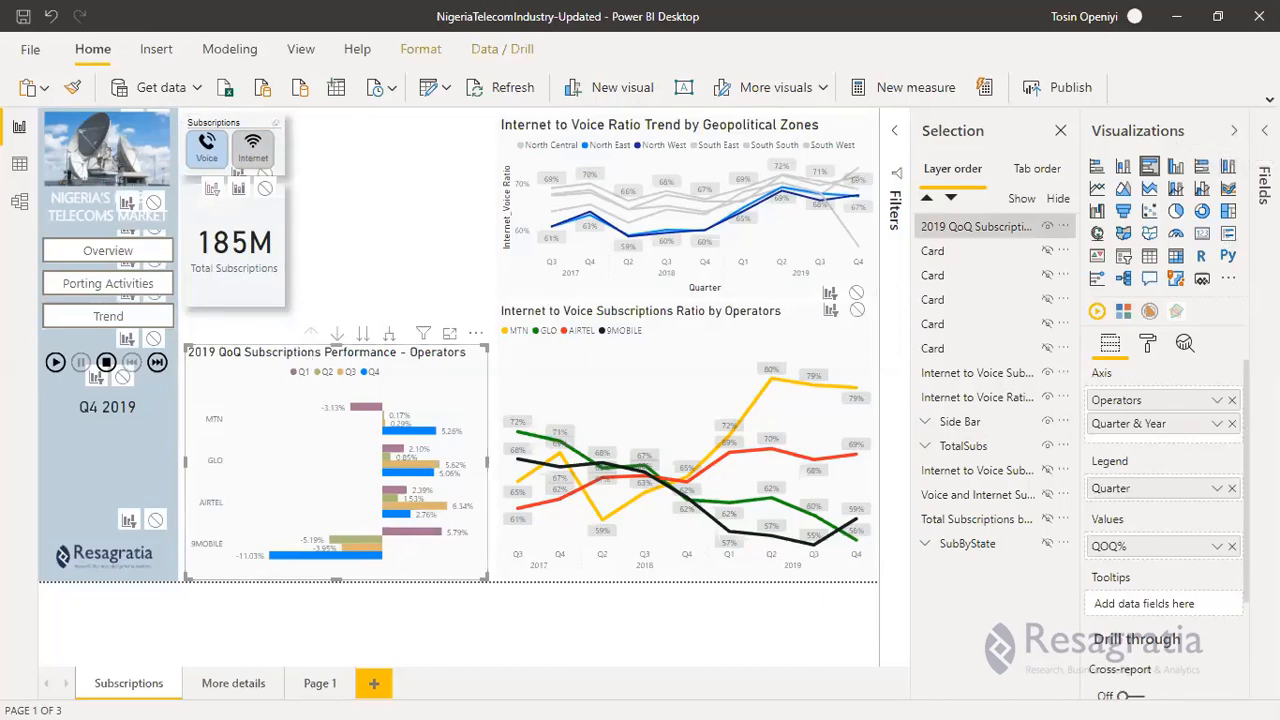
click(1255, 160)
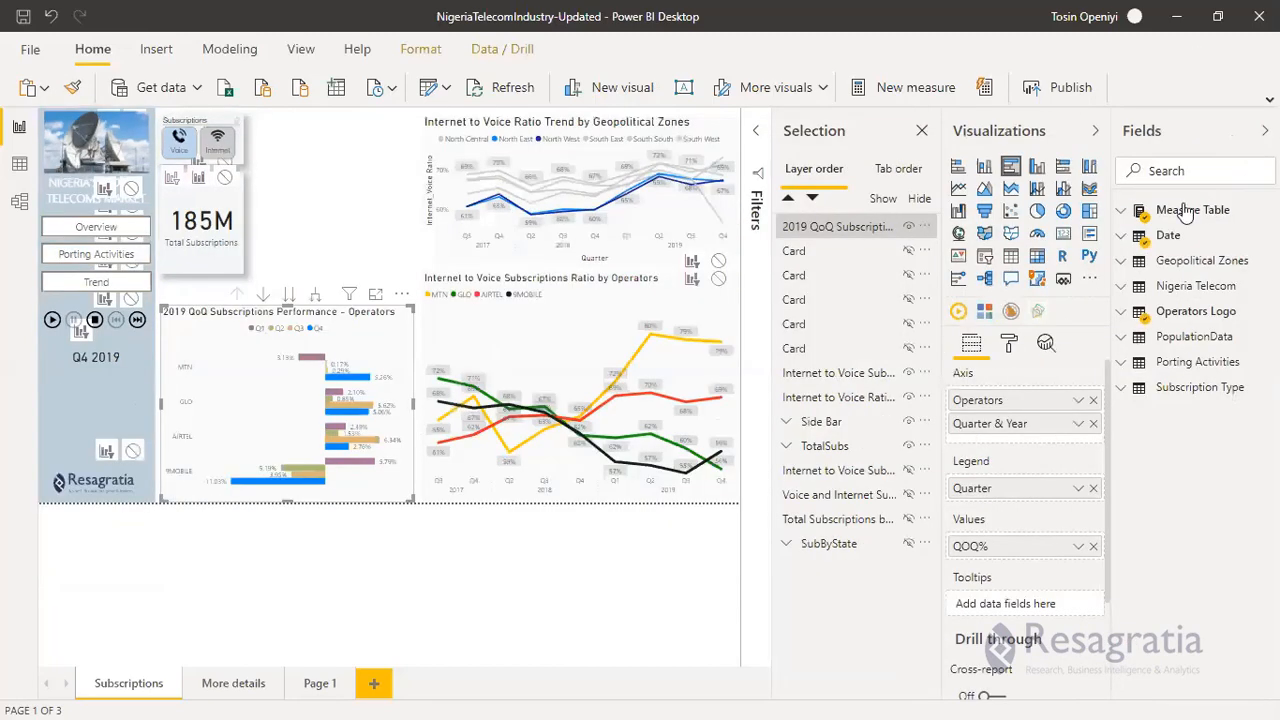
click(1185, 211)
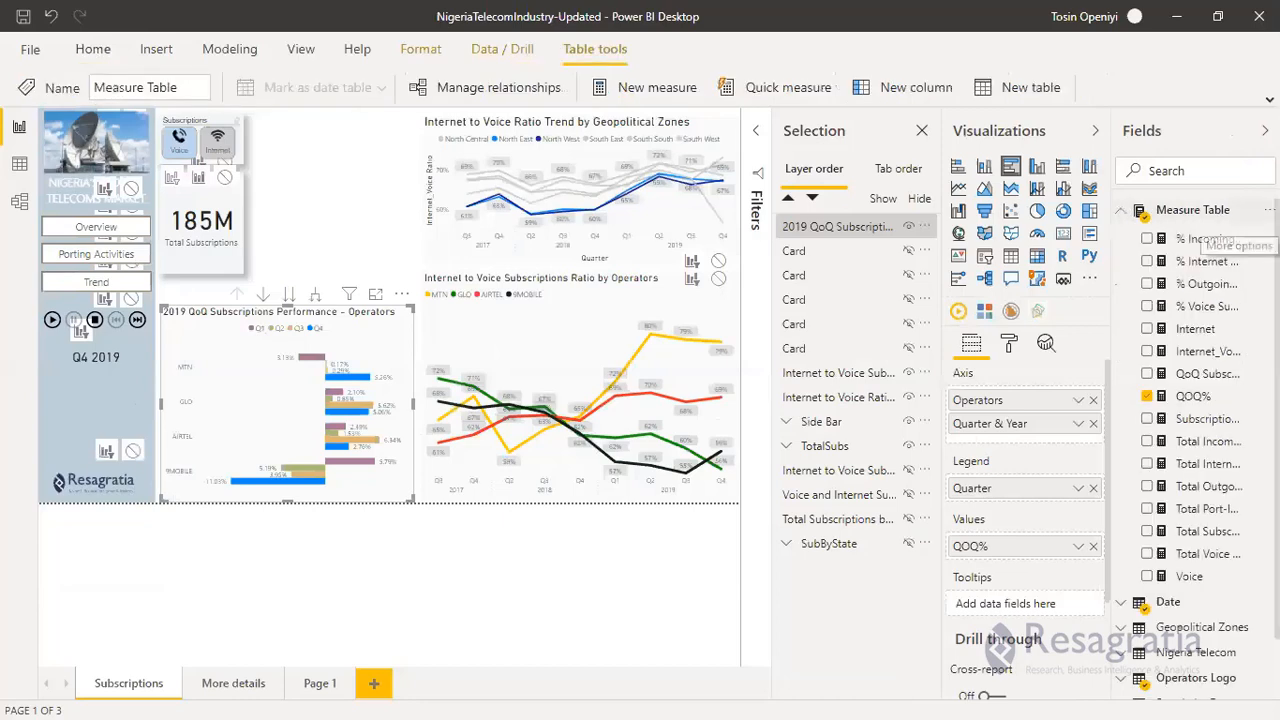
click(1269, 210)
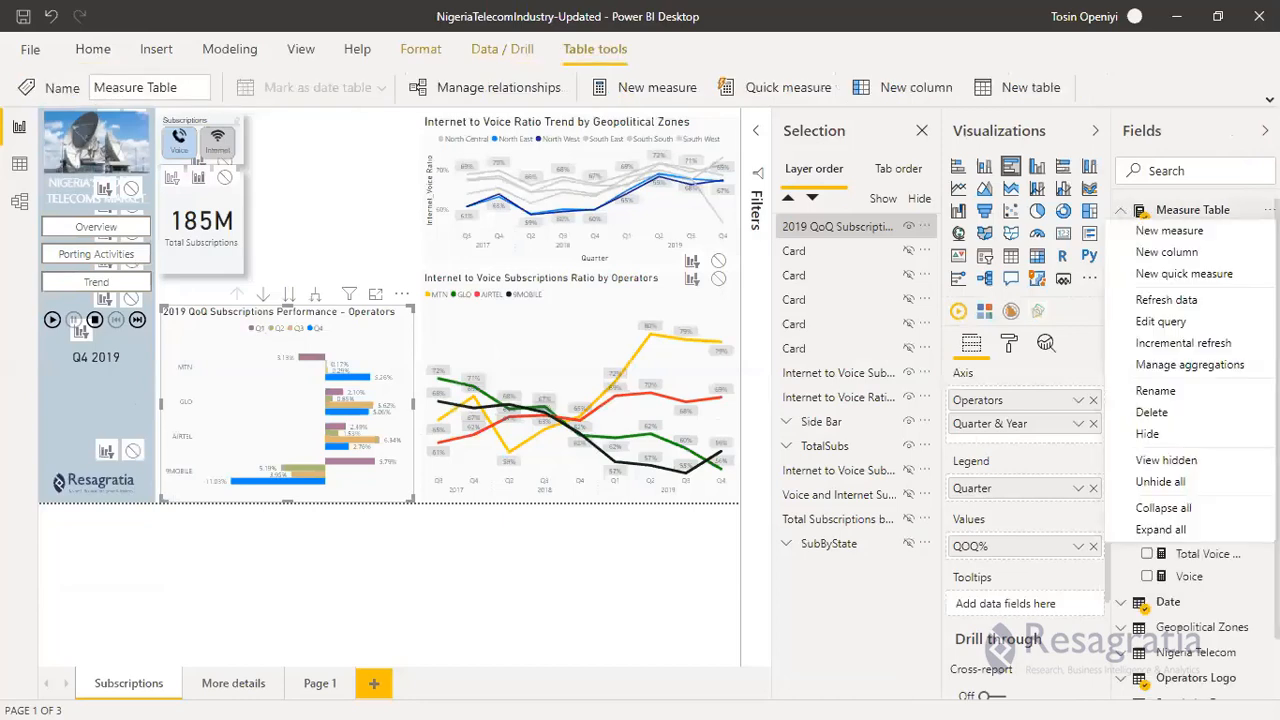
click(1174, 234)
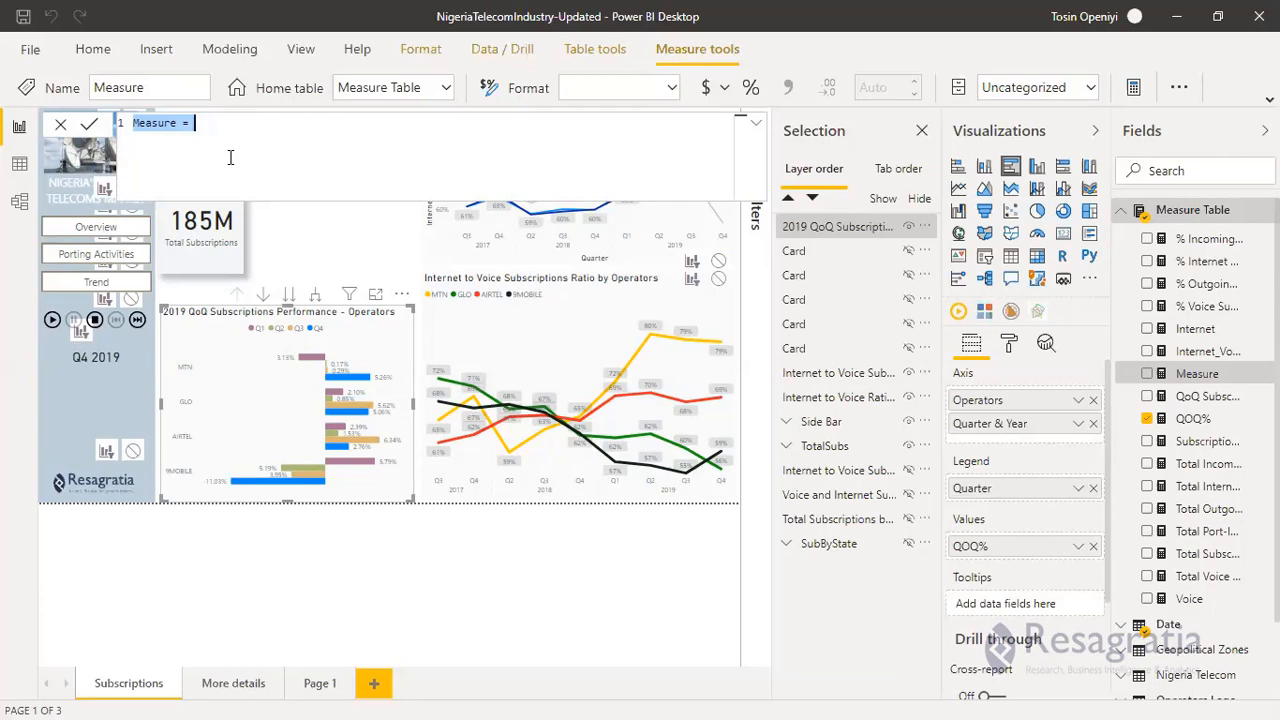
text(S)
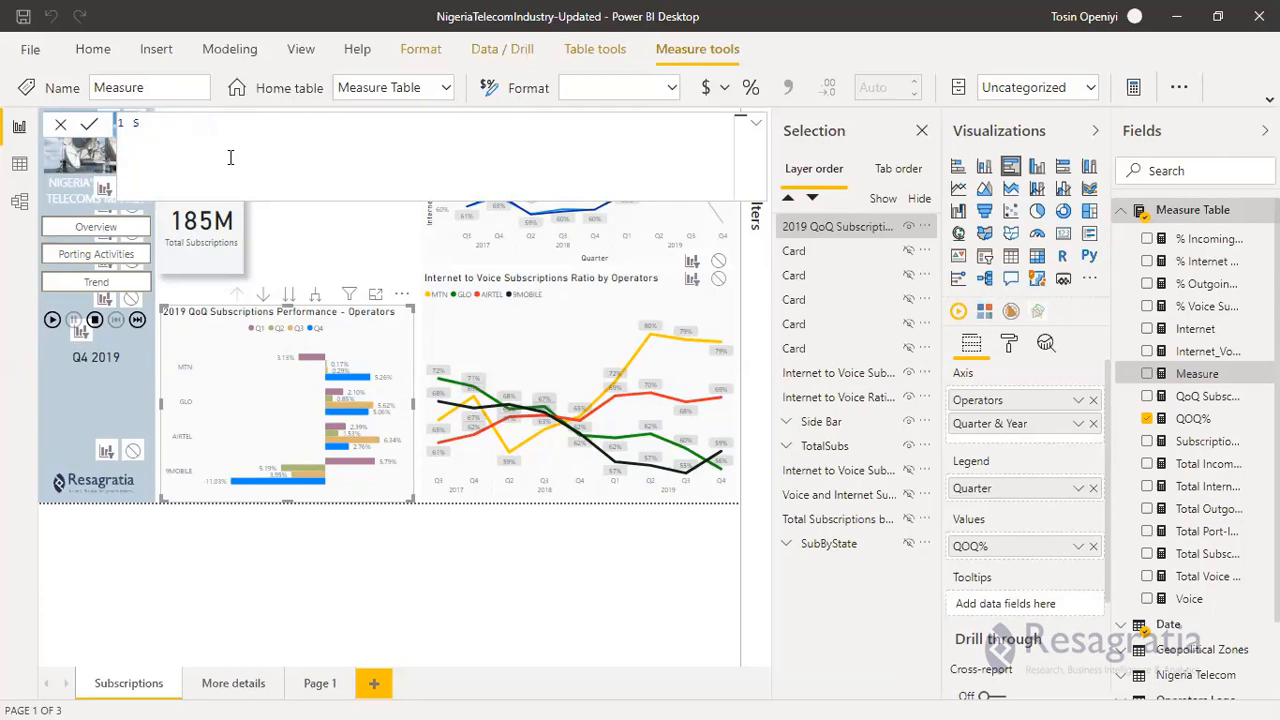
text(ub)
key(BackSpace)
key(BackSpace)
key(BackSpace)
text(DynamicTitle =)
Start the DynamicTitle formula with IF(SELECTEDVALUE( on the 'Subscription Type'[Subscription Type] column.
text(S)
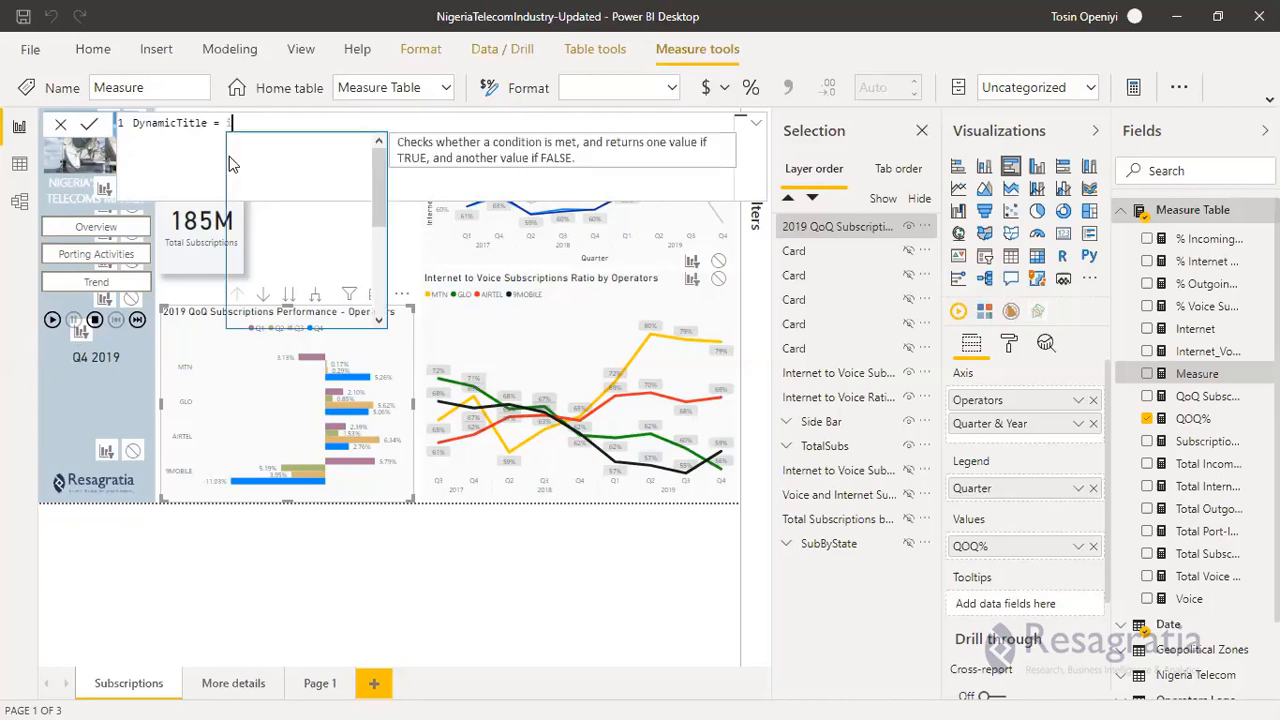
text(f)
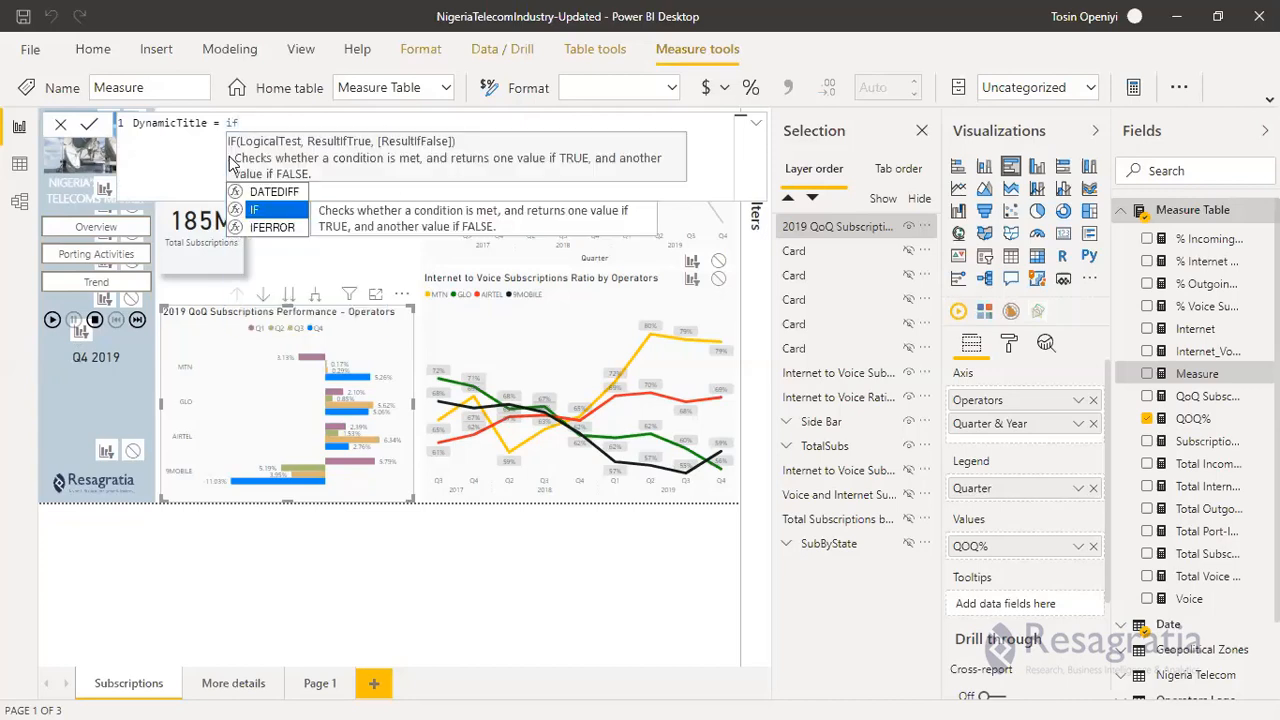
text((s)
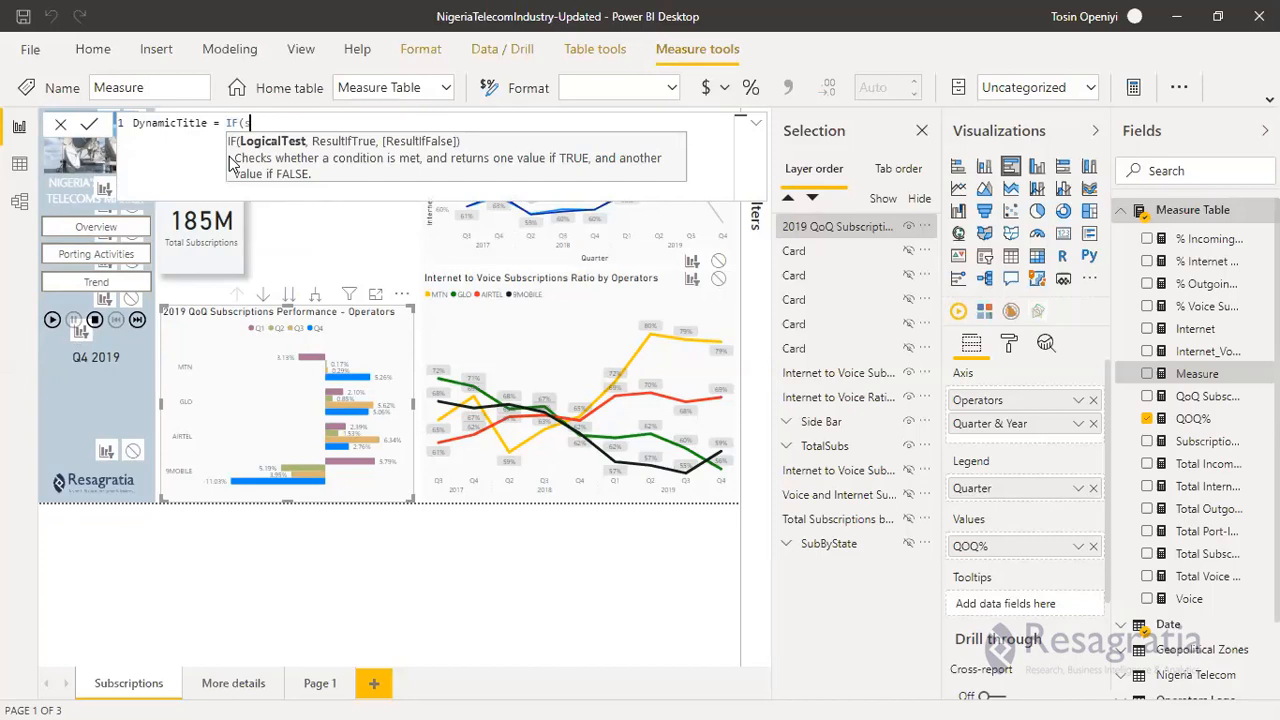
text(ele)
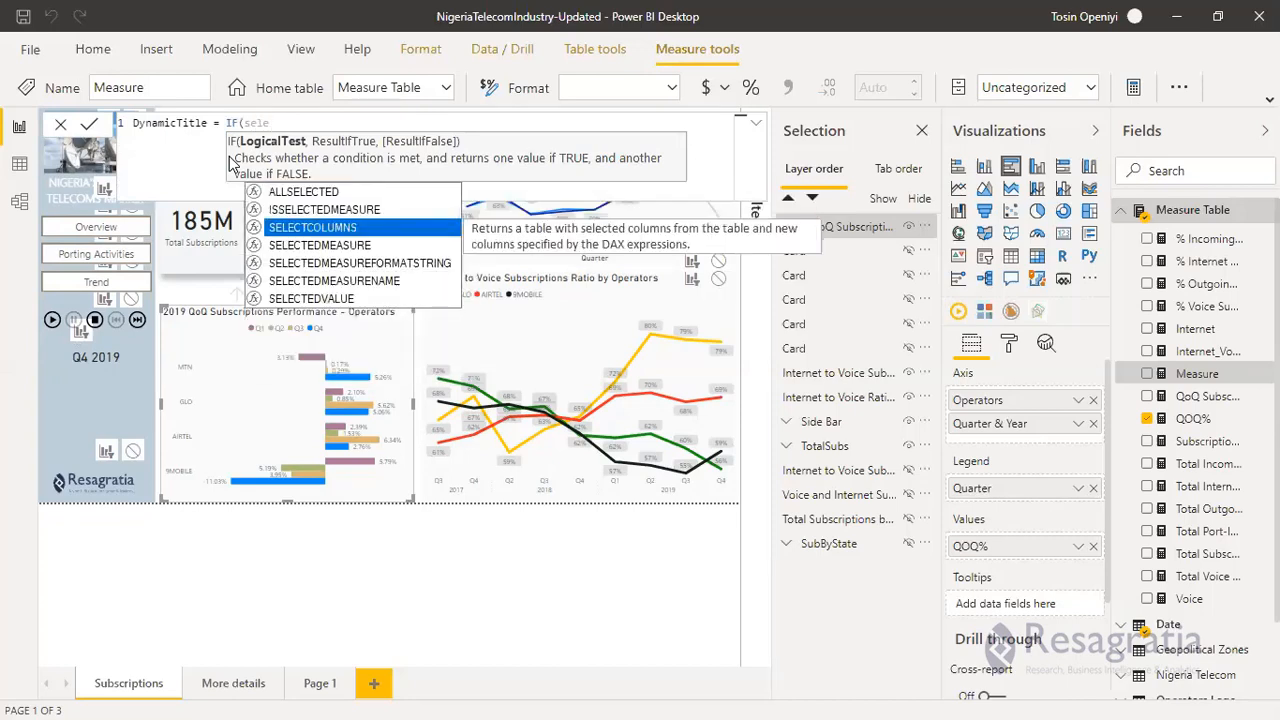
key(Down)
key(Down)
key(Down)
key(Down)
key(Tab)
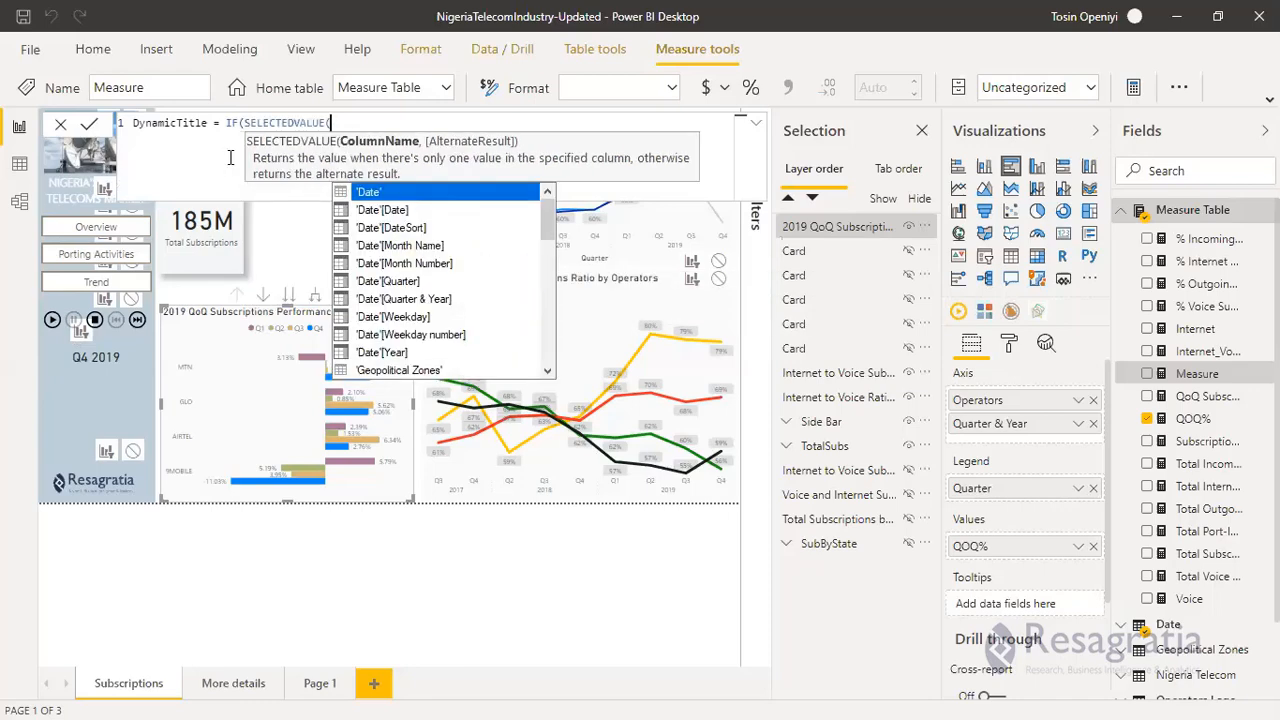
text(su)
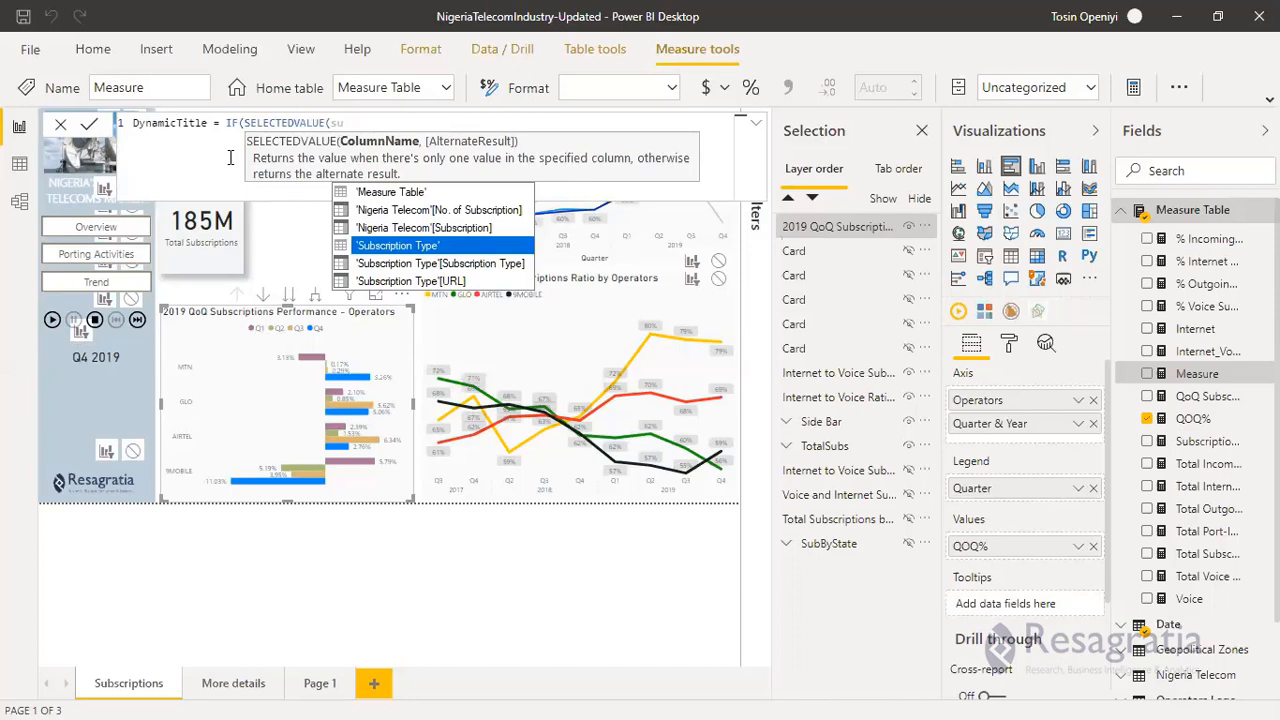
key(Down)
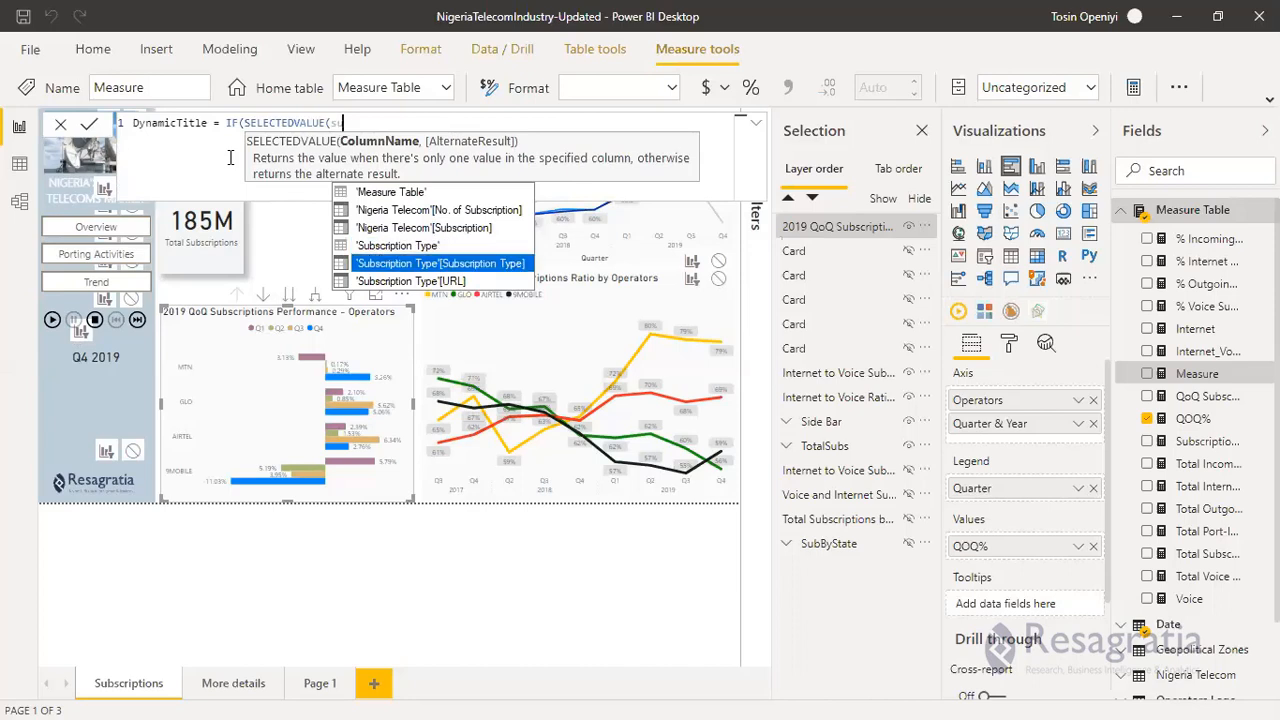
key(Tab)
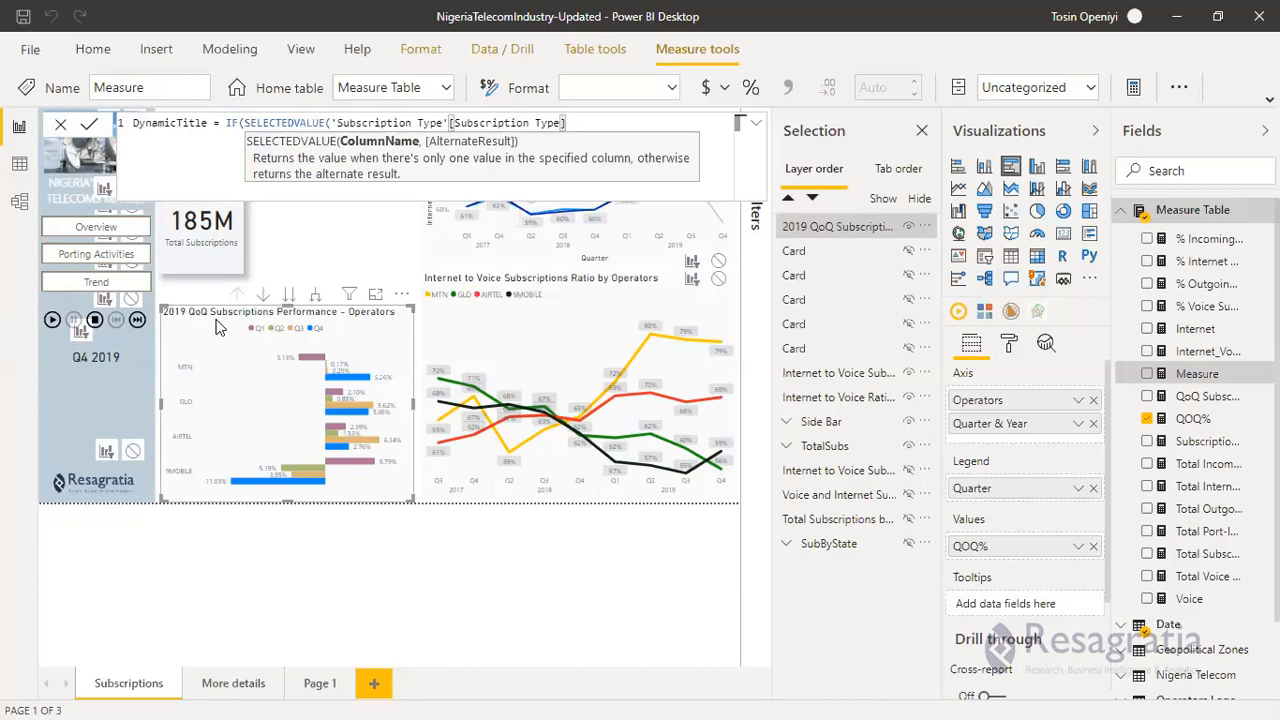
Replace the IF function in the DynamicTitle formula with the text "2019 QoQ" joined by an & operator.
double_click(231, 122)
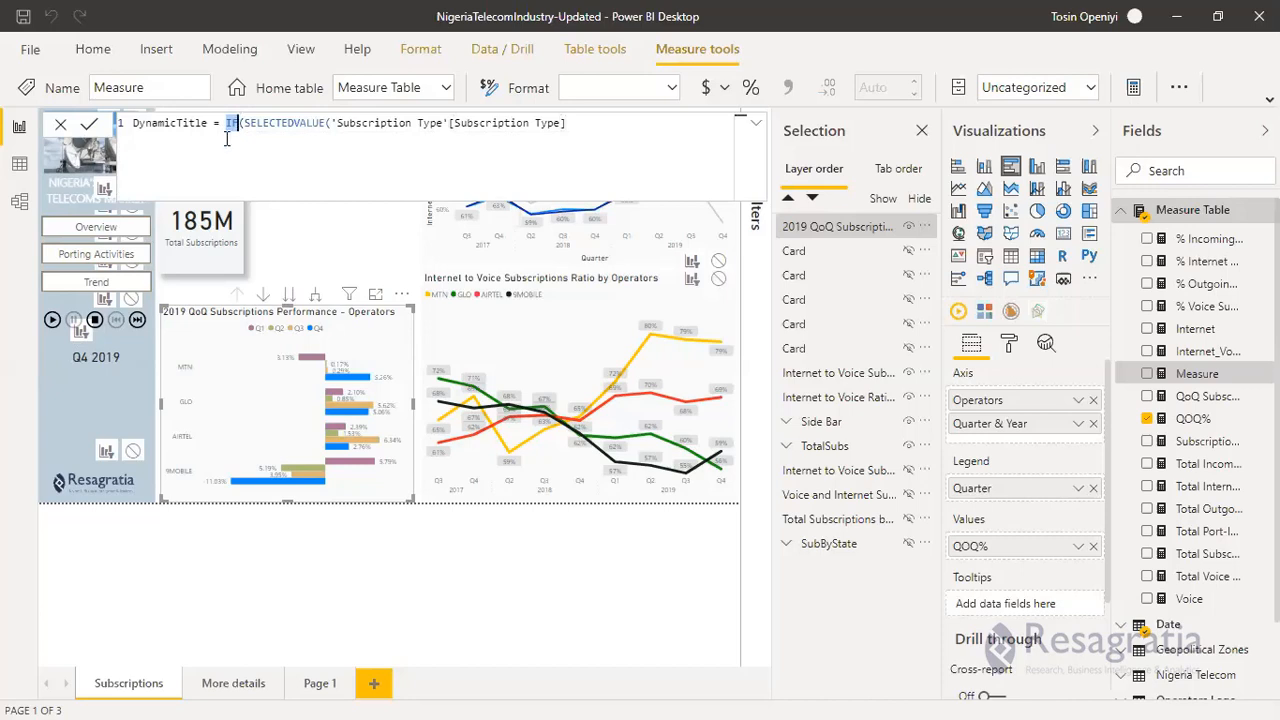
key(BackSpace)
text("2019)
text( Q)
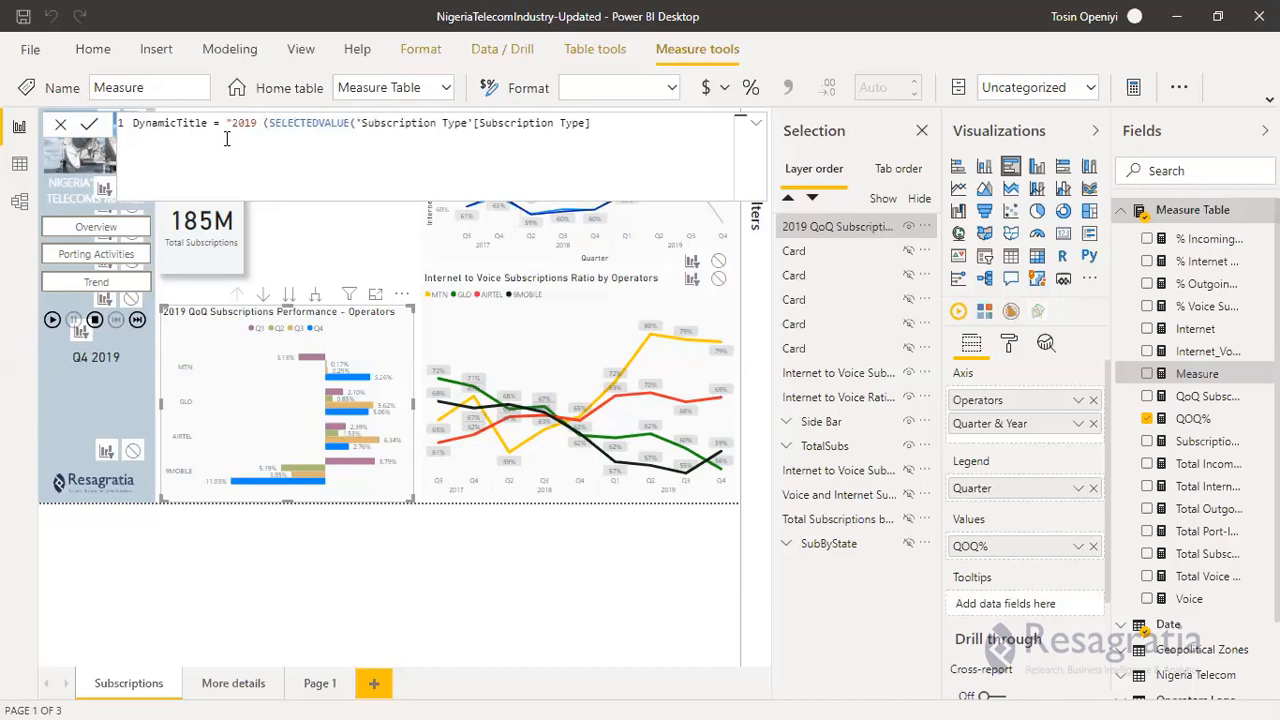
text(oQ)
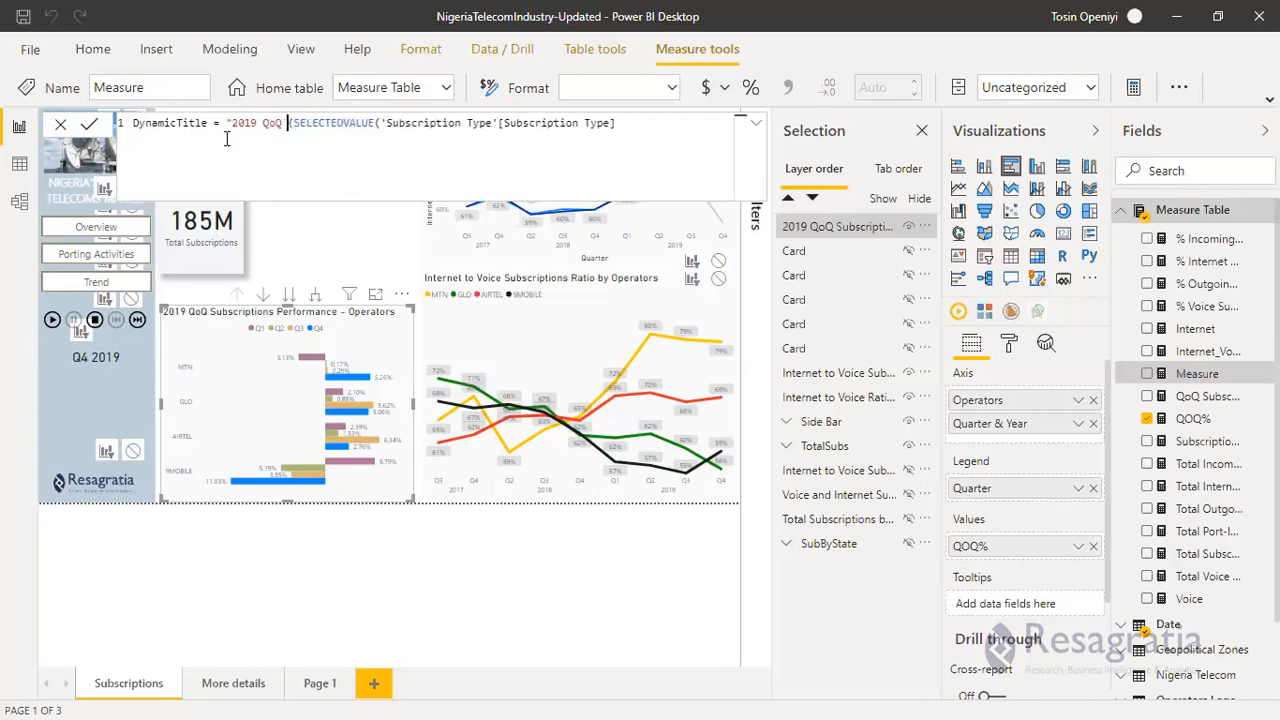
key(BackSpace)
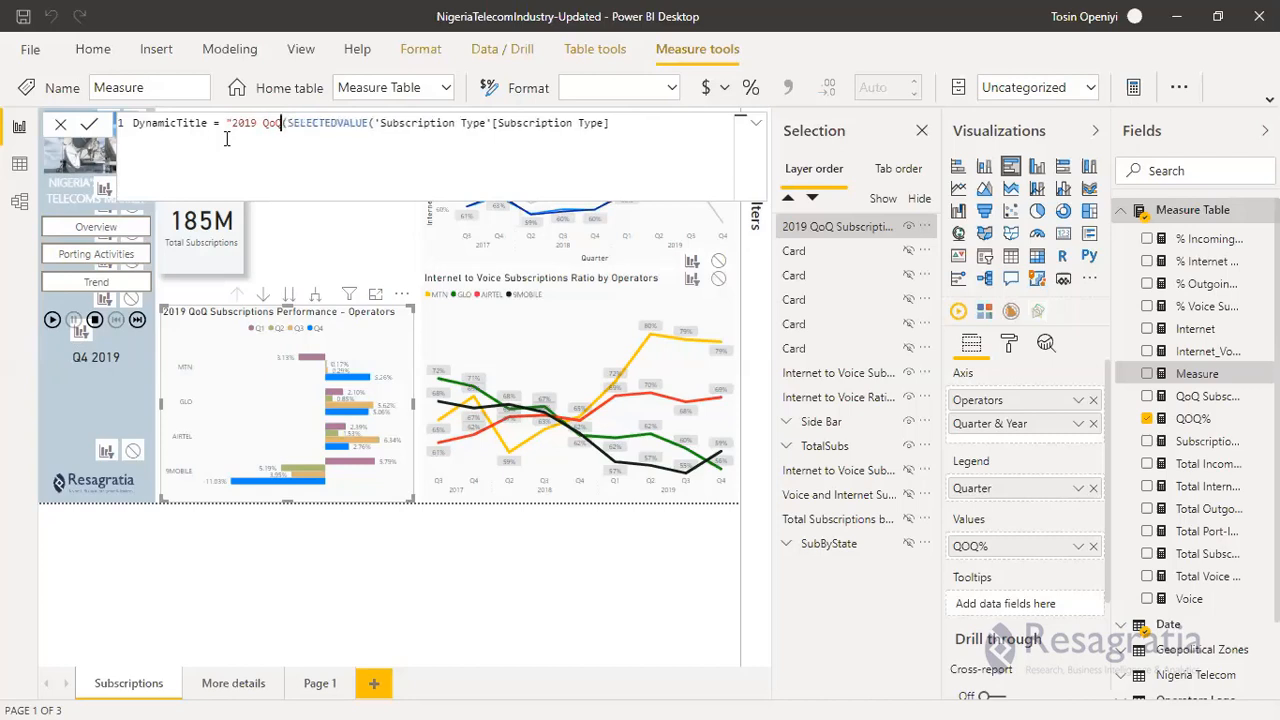
text(" )
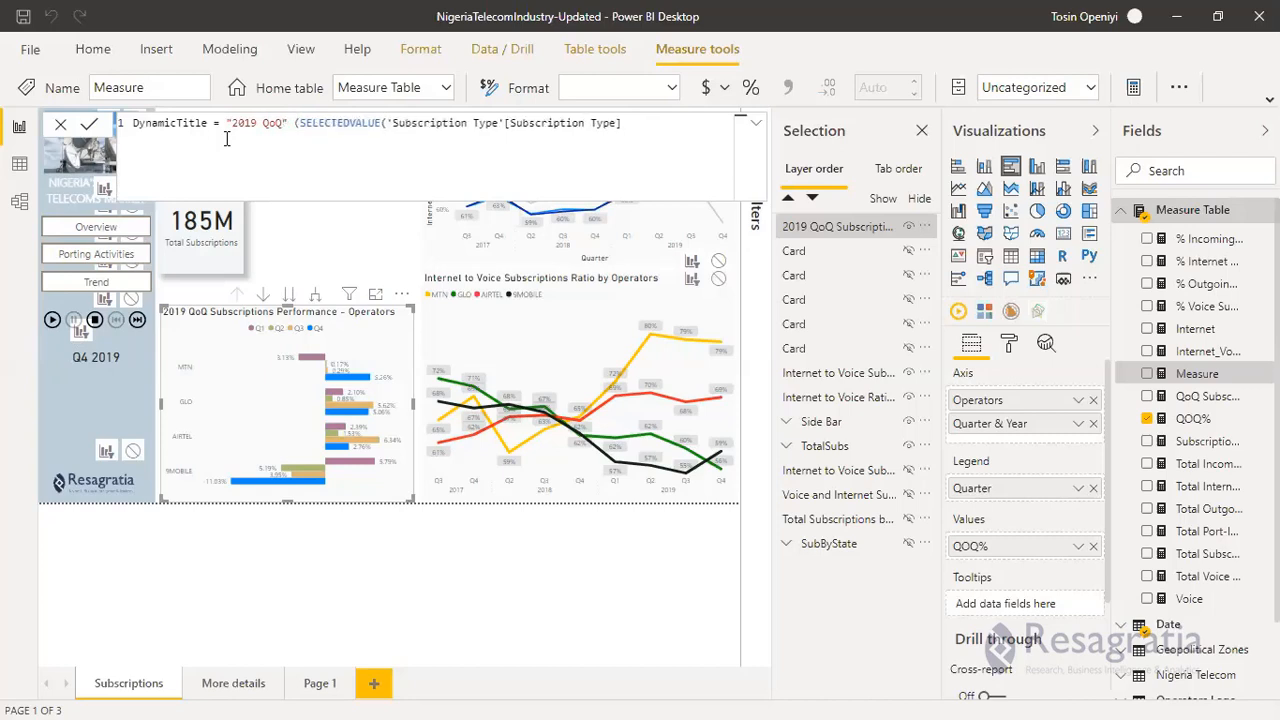
text(&)
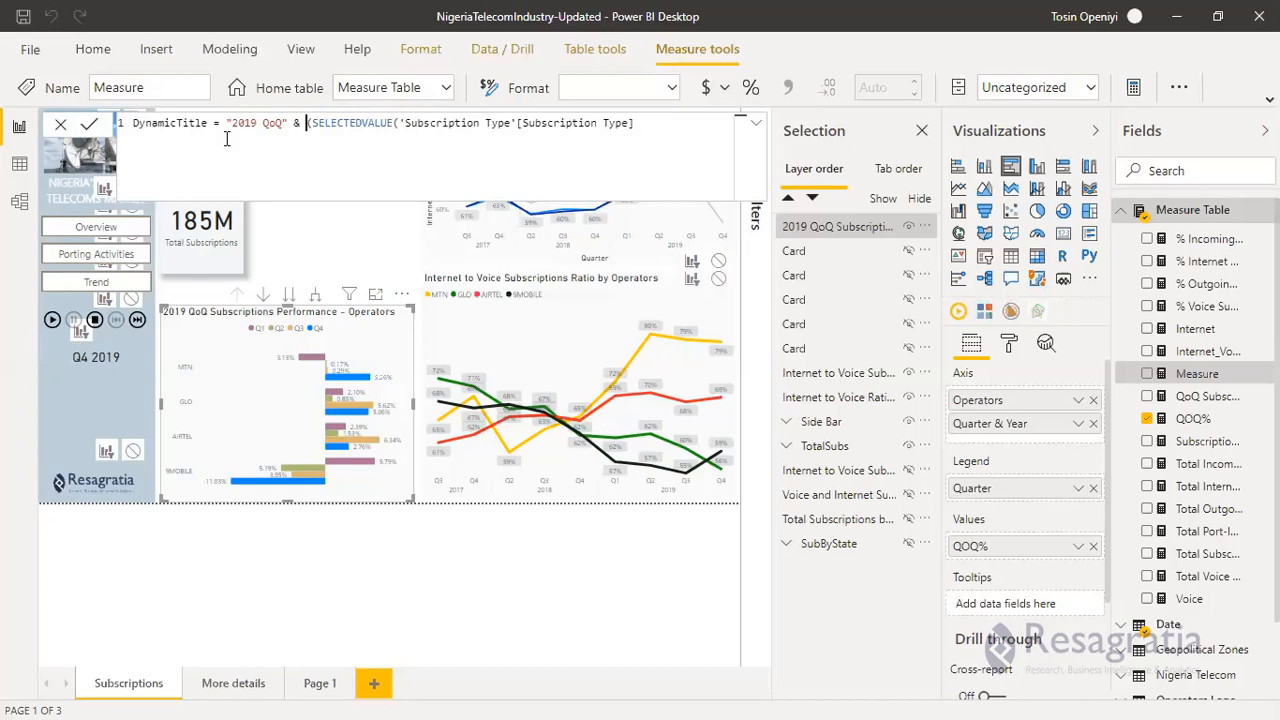
Close the SELECTEDVALUE part, add a space after QoQ, append & " Subscriptions Performance - Operators", and commit the DynamicTitle measure.
click(646, 122)
text())
text(& ")
click(290, 123)
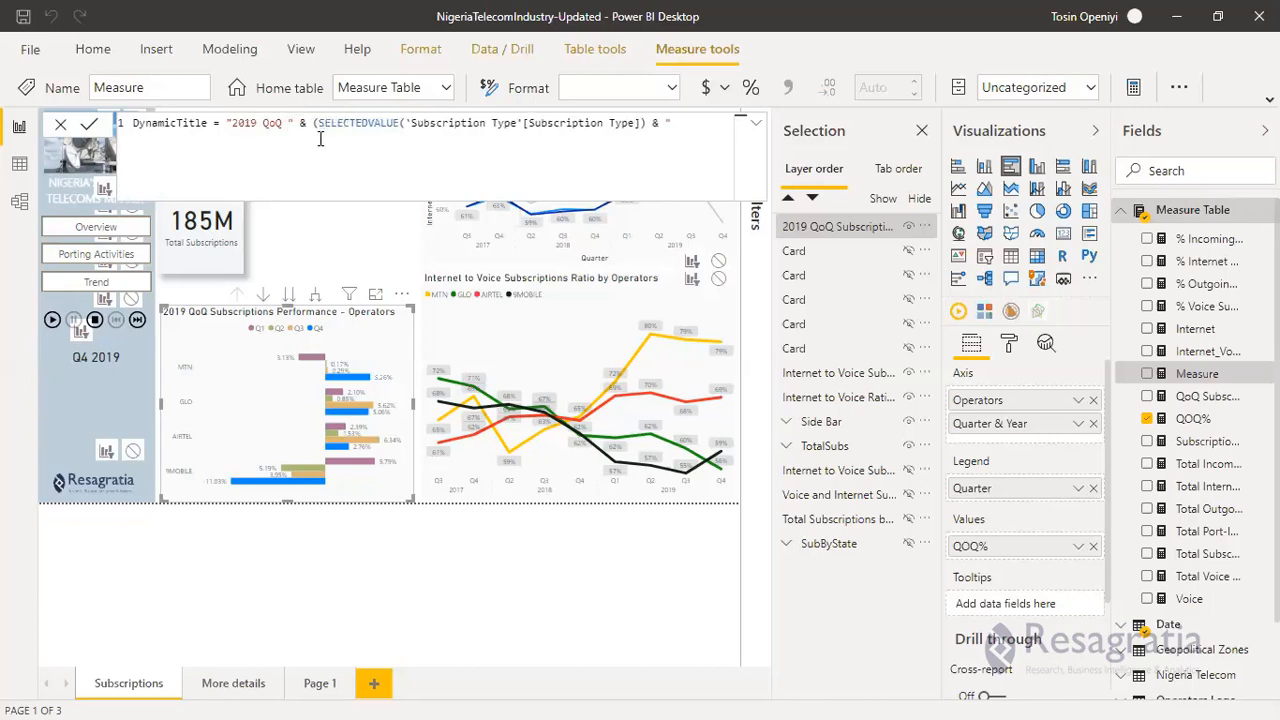
click(675, 121)
text(Subscription)
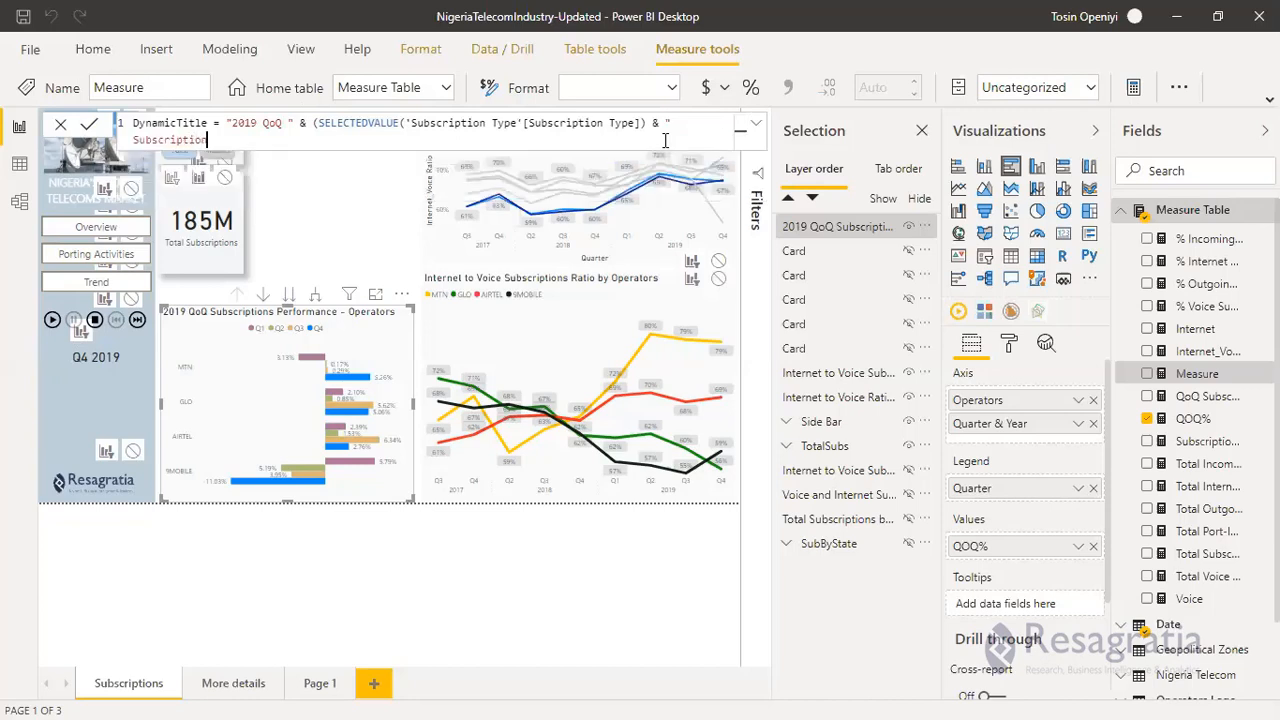
text(s Performance - Operators")
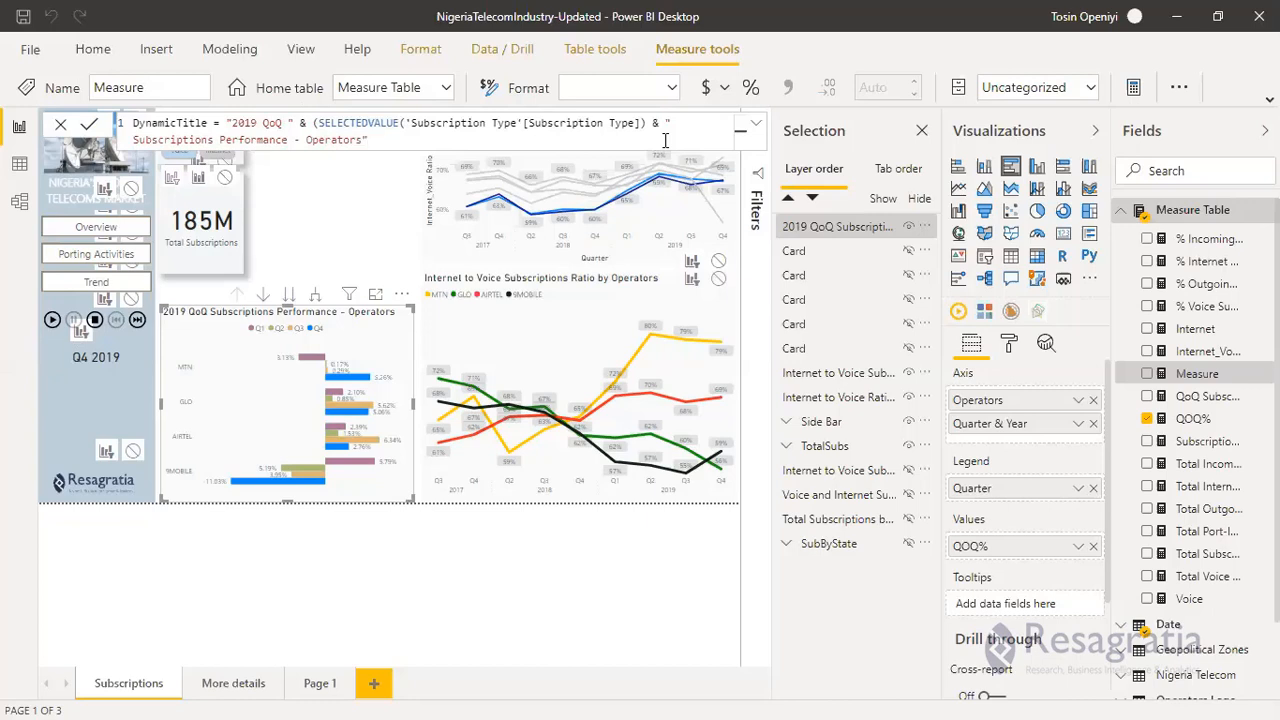
key(Return)
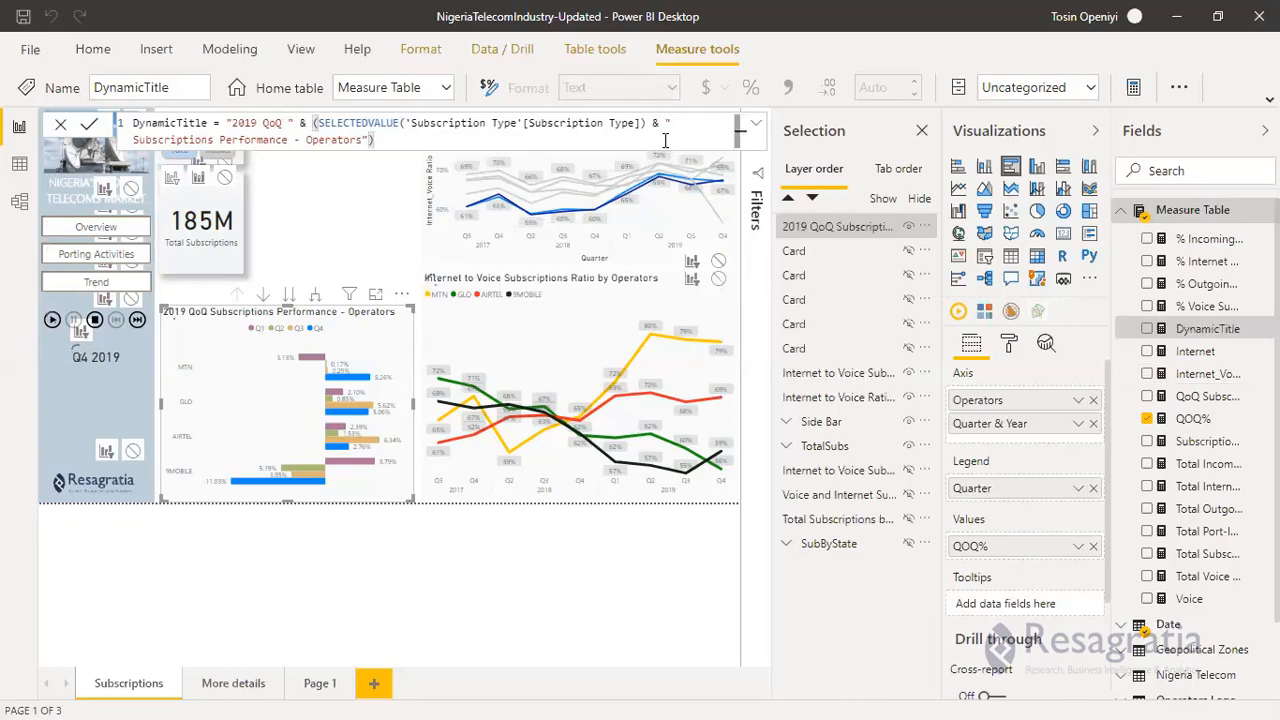
Base the 2019 QoQ chart's title text on the DynamicTitle measure, formatted by field value.
click(1009, 344)
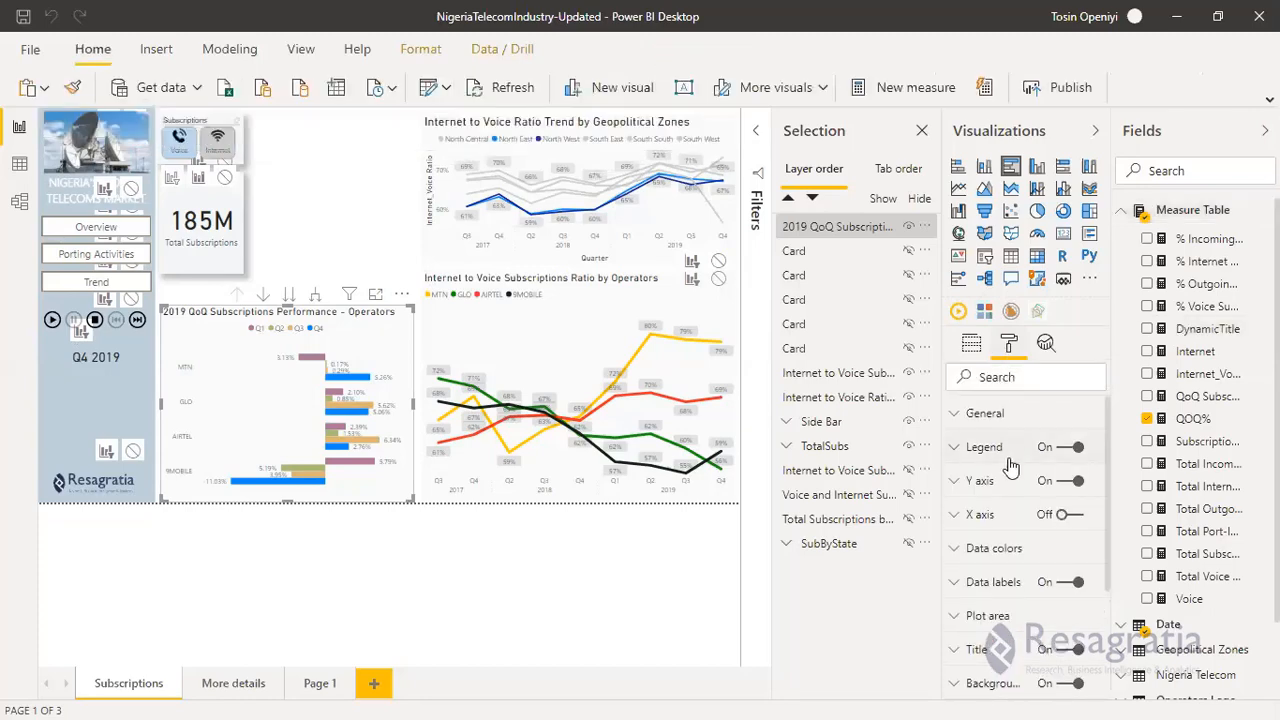
scroll(980, 580, down, 3)
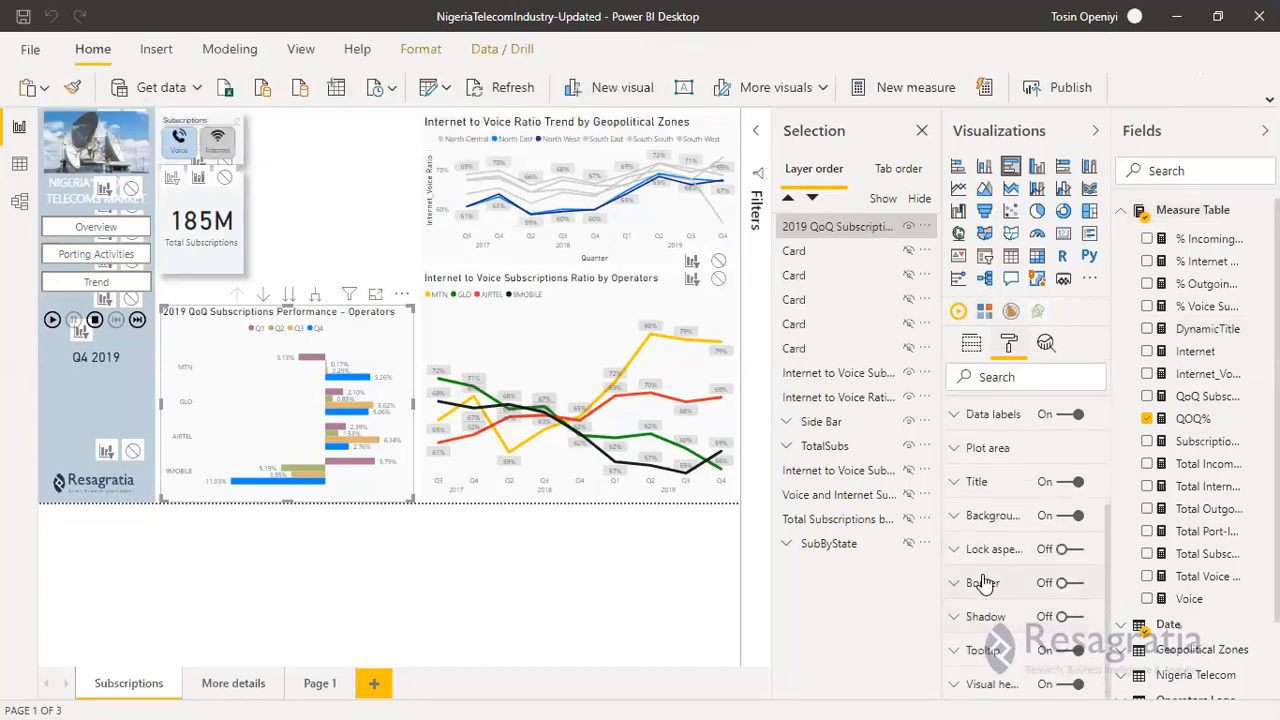
click(972, 490)
scroll(1060, 520, down, 3)
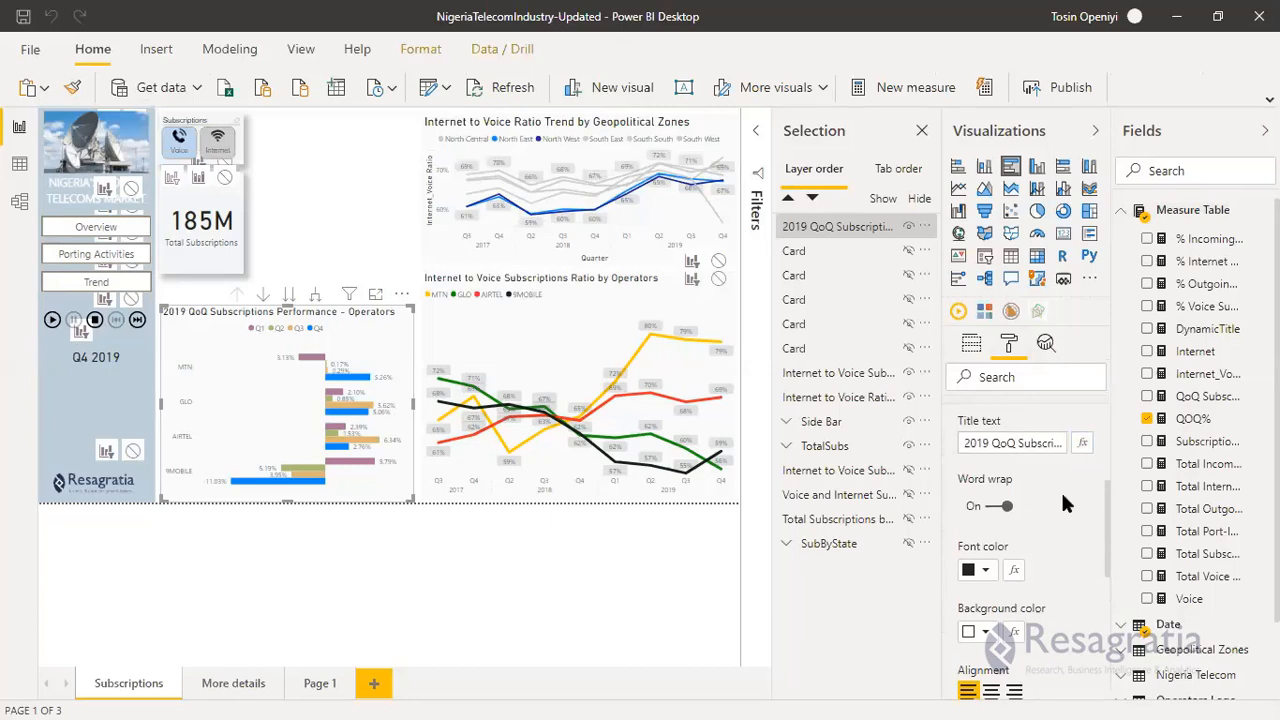
click(1082, 445)
click(1074, 448)
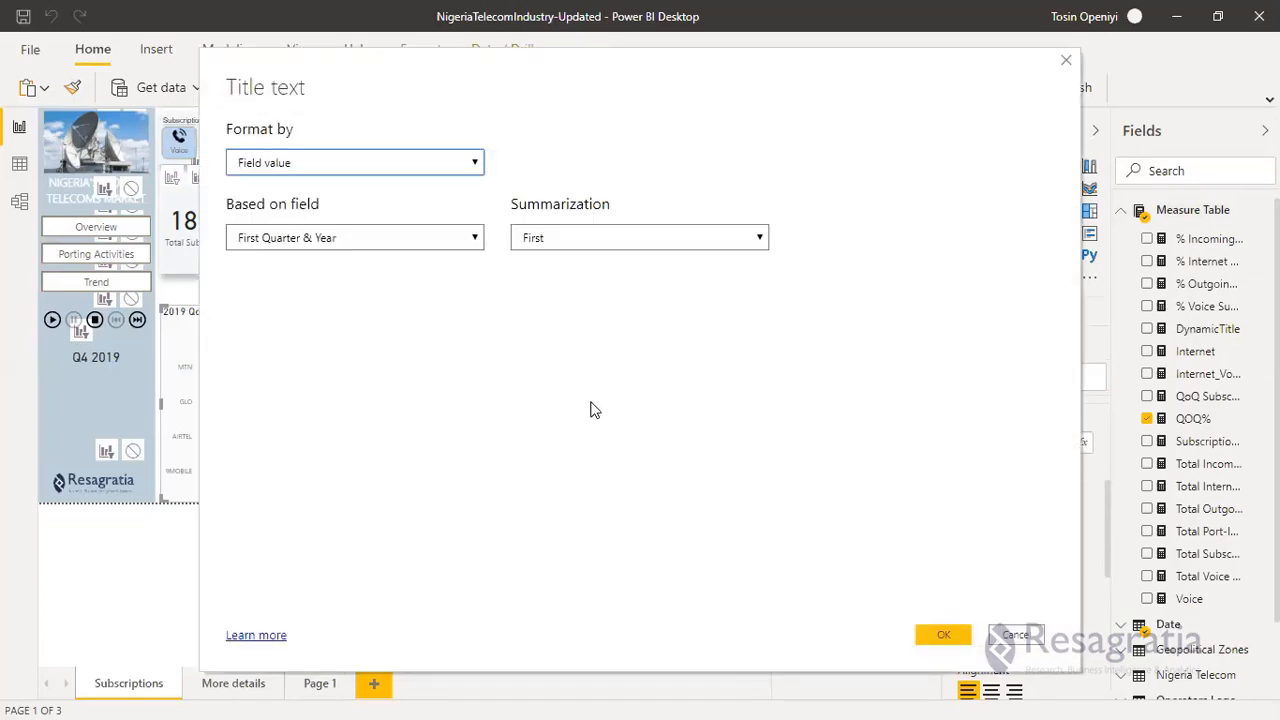
click(426, 169)
click(426, 170)
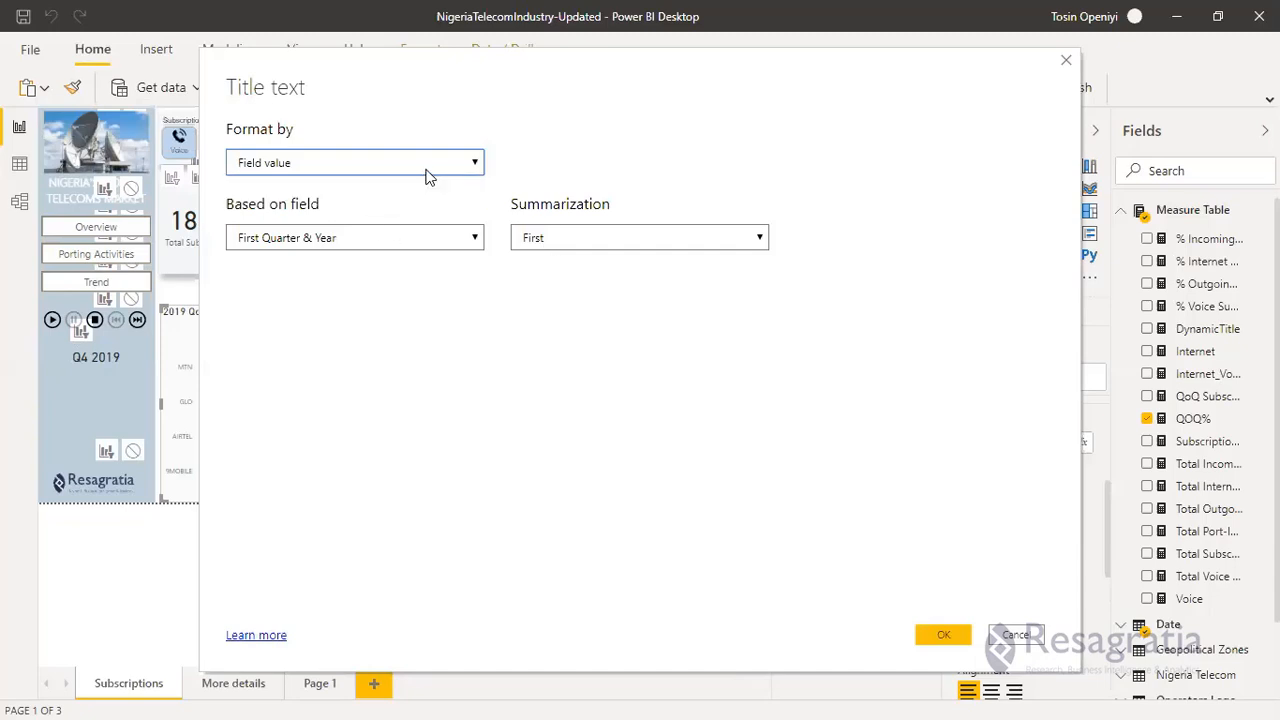
click(396, 238)
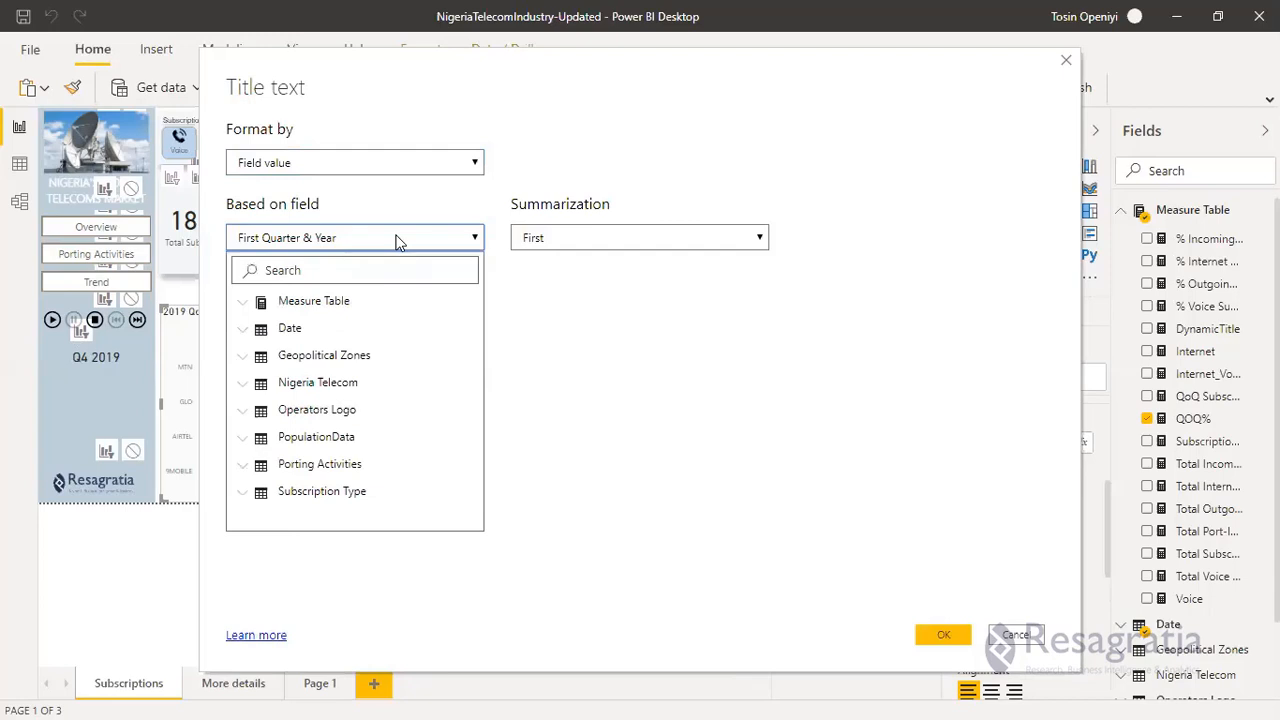
click(244, 301)
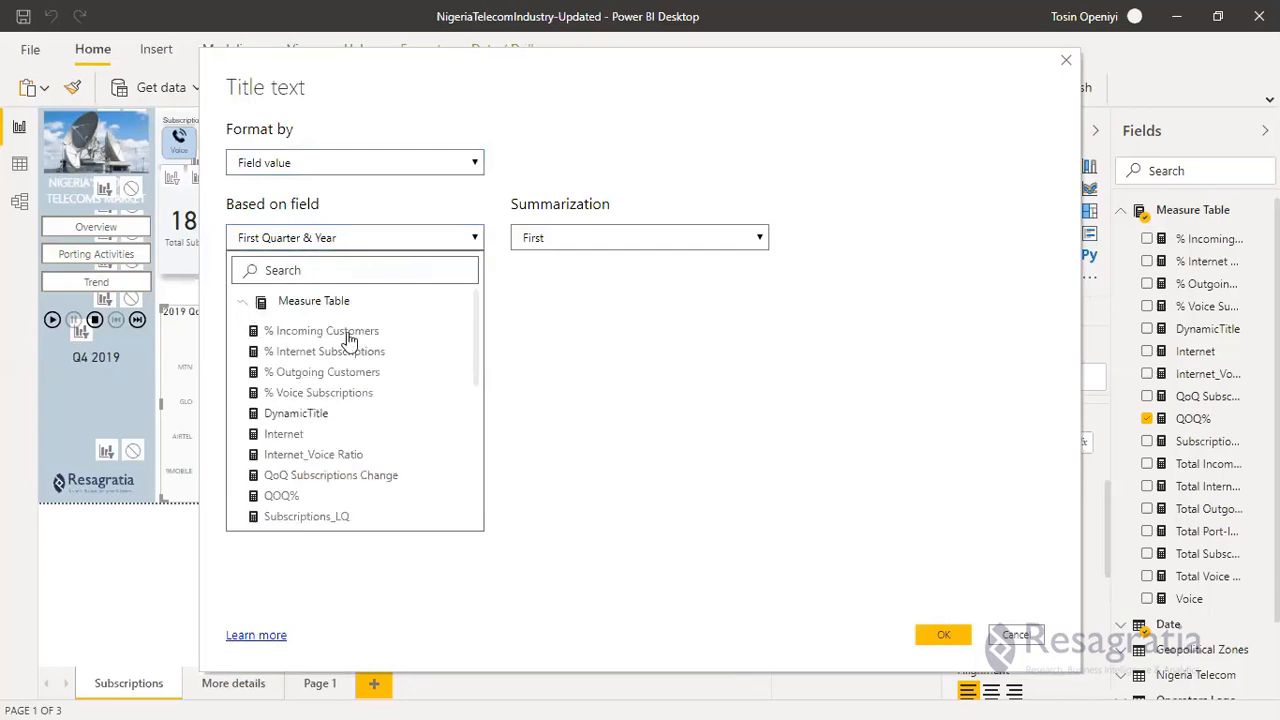
click(318, 413)
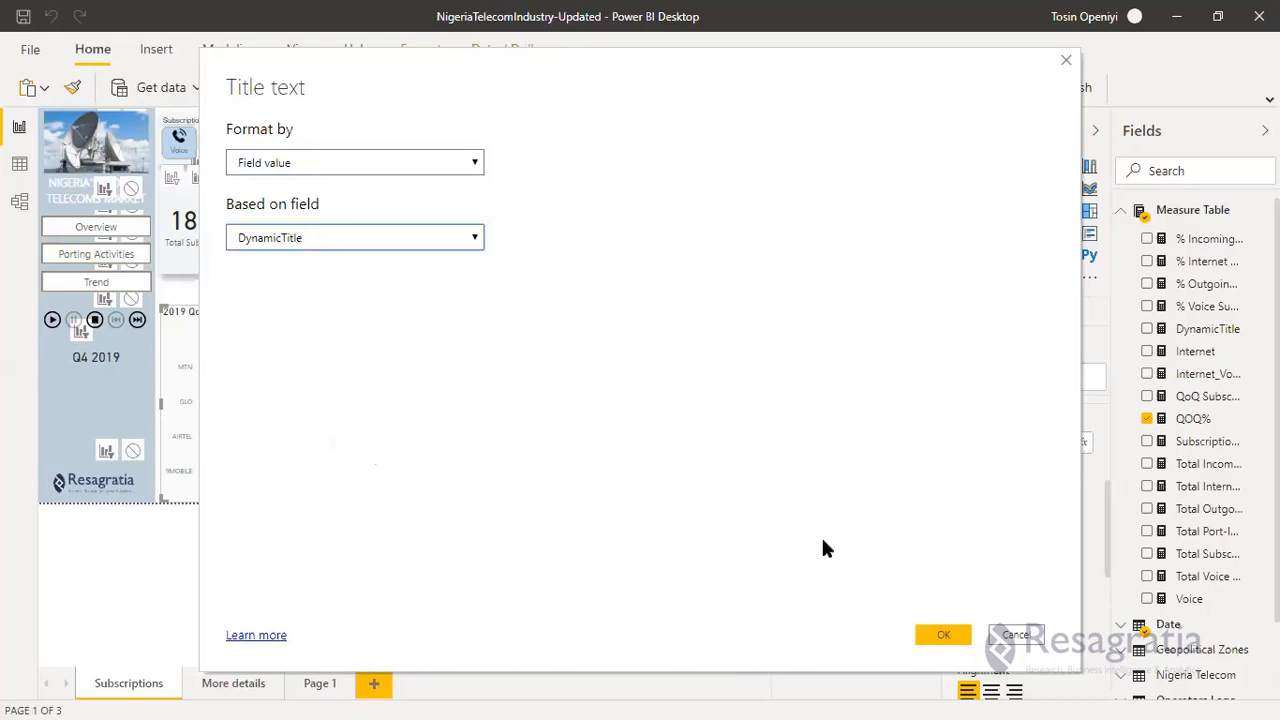
click(943, 634)
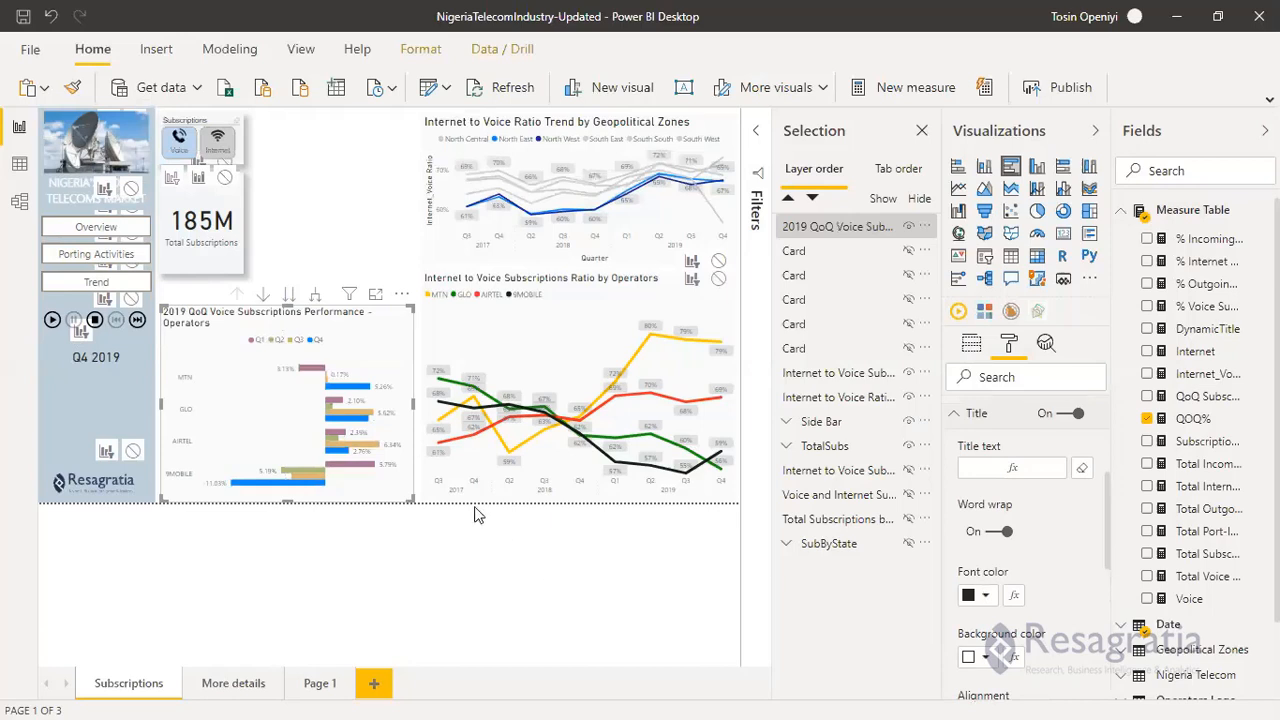
Switch the Subscriptions slicer to Internet and back to Voice to examine how the QoQ chart's title responds.
click(218, 150)
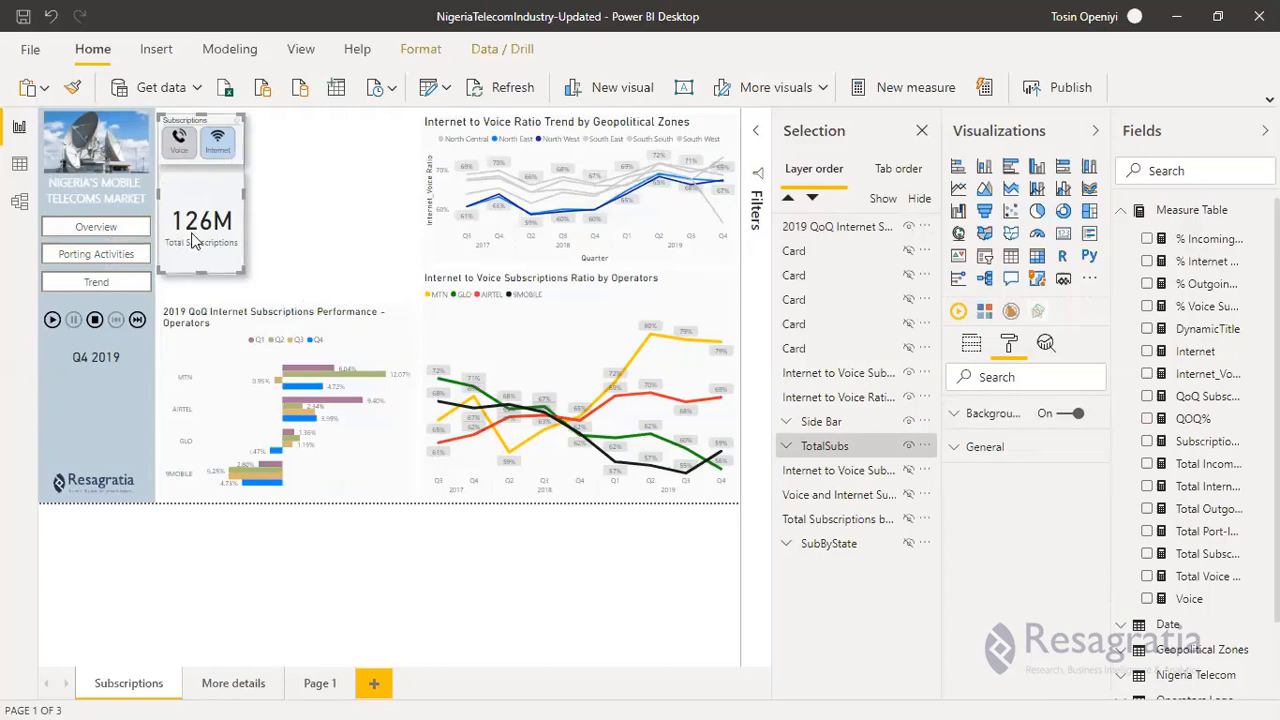
click(176, 148)
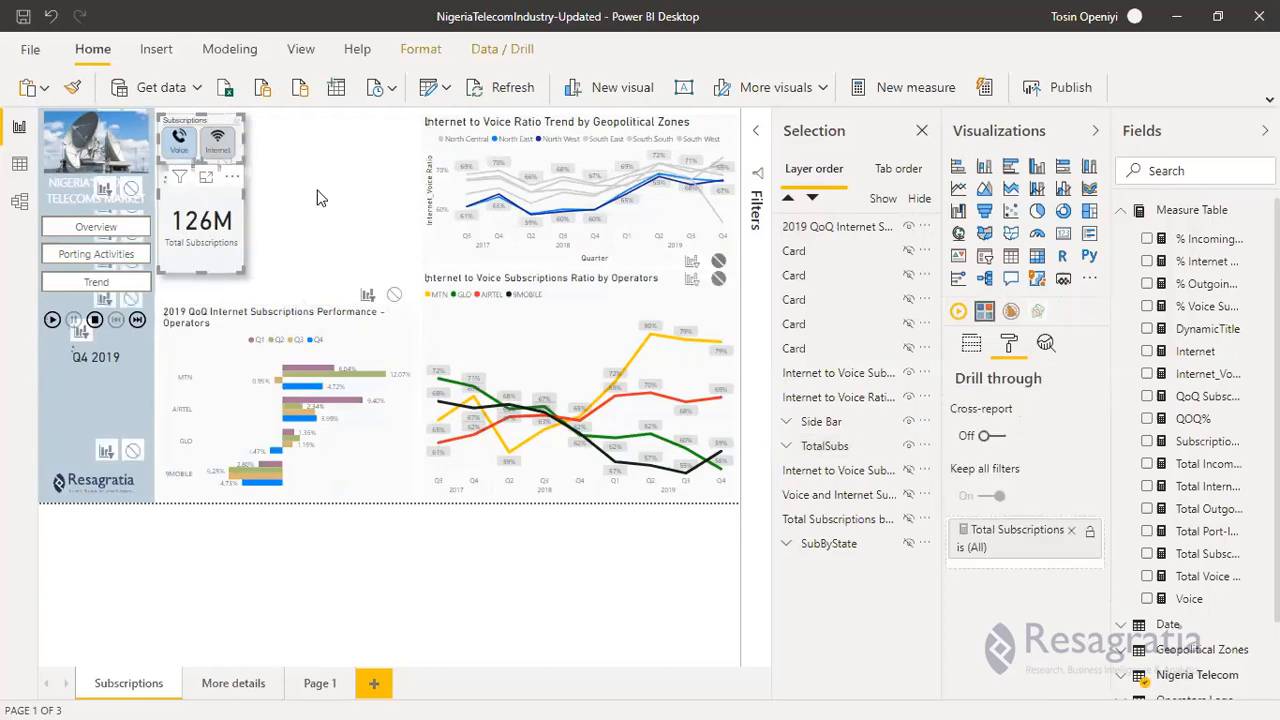
Widen the 2019 QoQ Voice Subscriptions Performance chart slightly at its right edge.
click(253, 313)
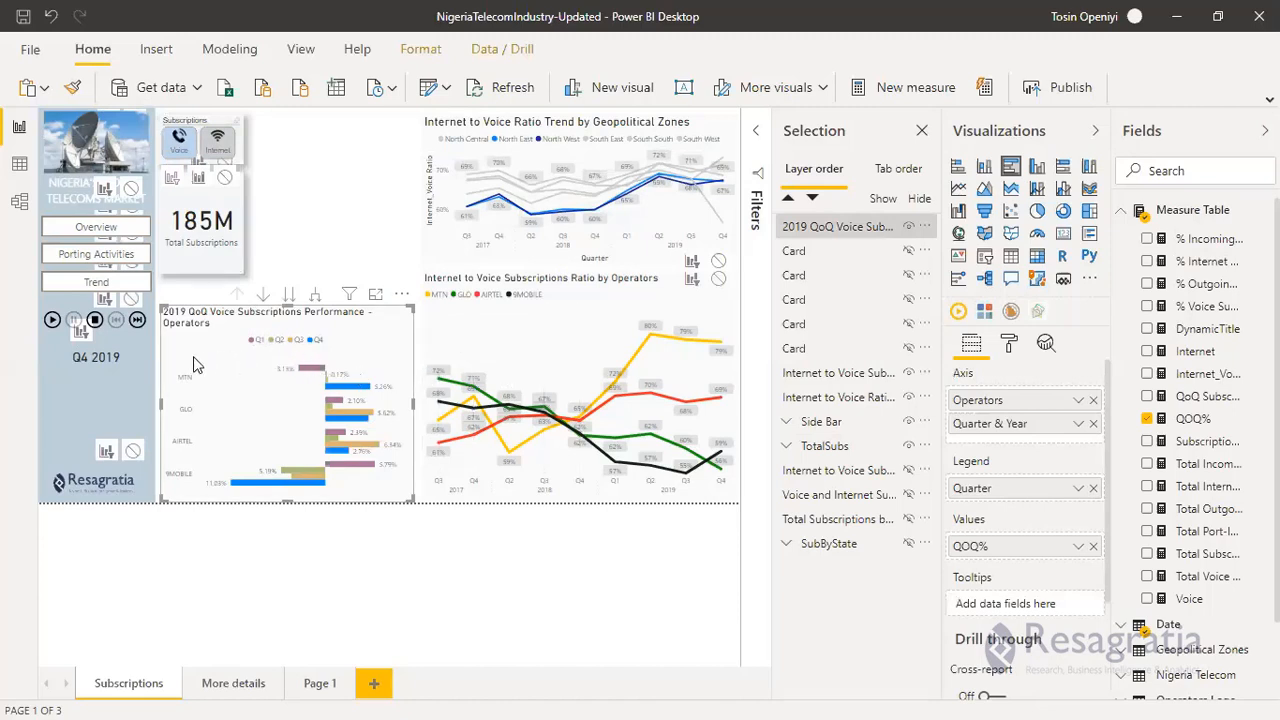
click(1010, 348)
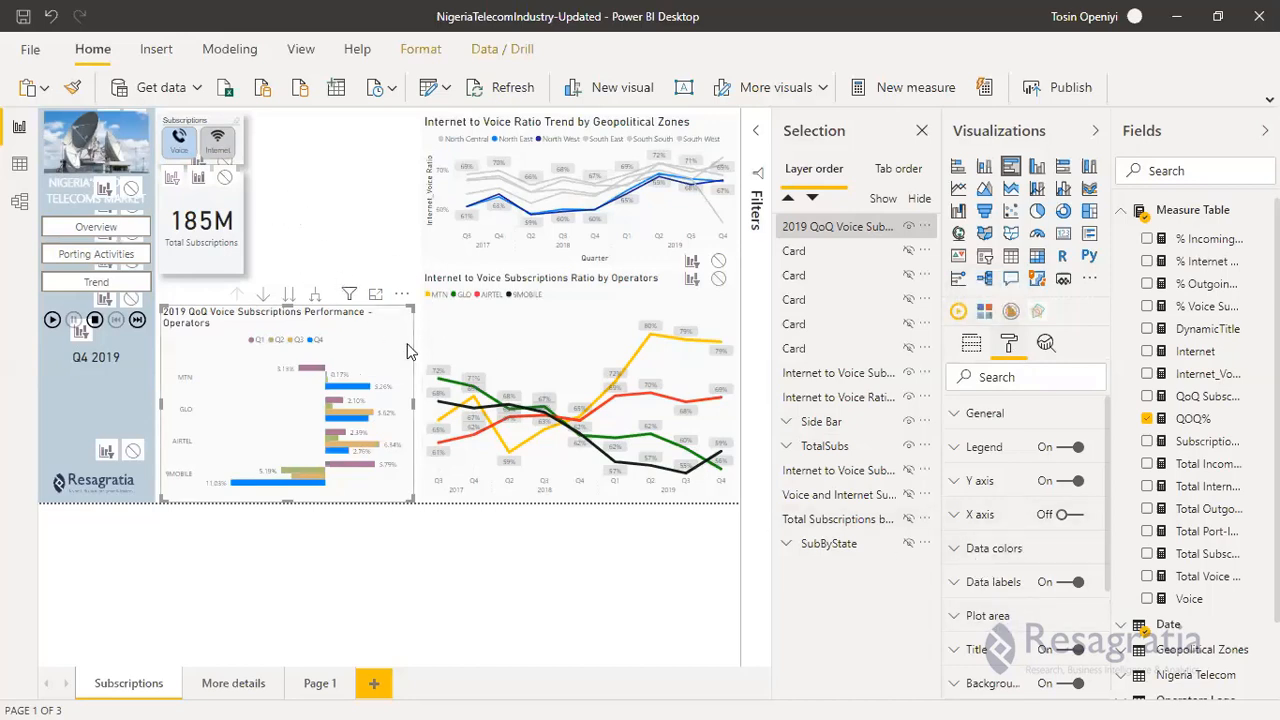
mouse_move(412, 405)
mouse_down()
mouse_move(432, 407)
mouse_move(416, 402)
mouse_up()
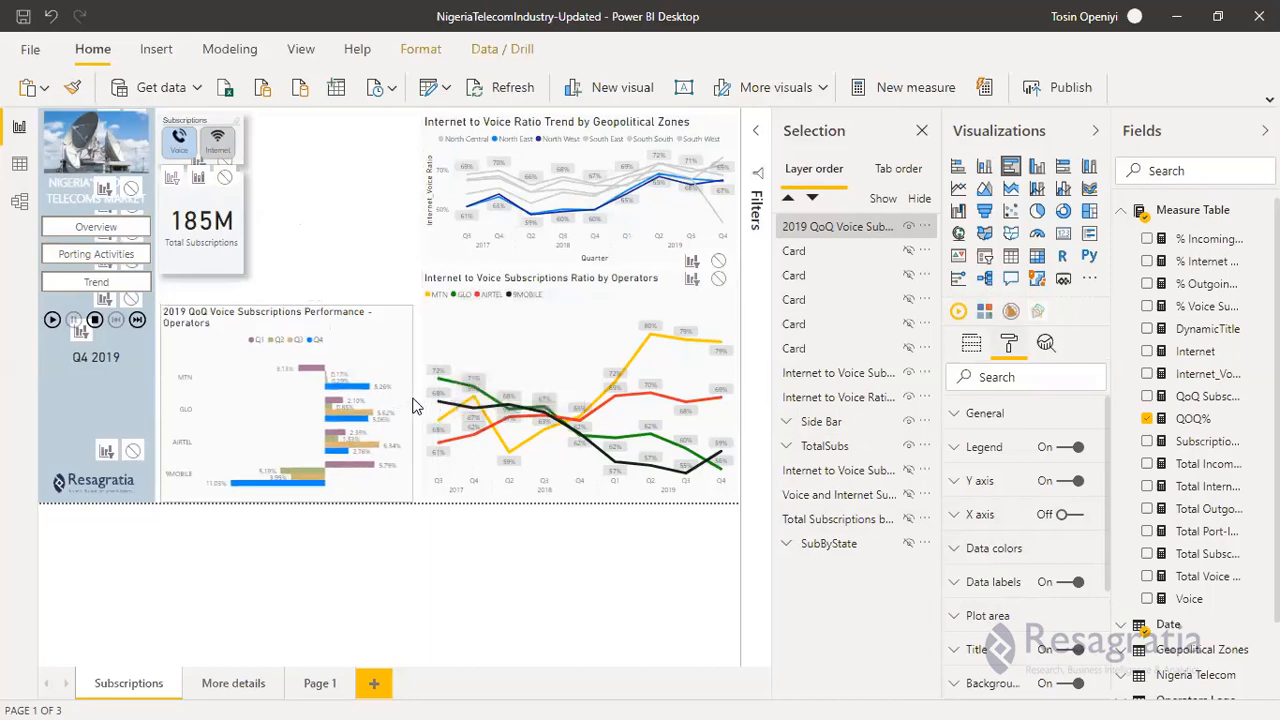
click(320, 205)
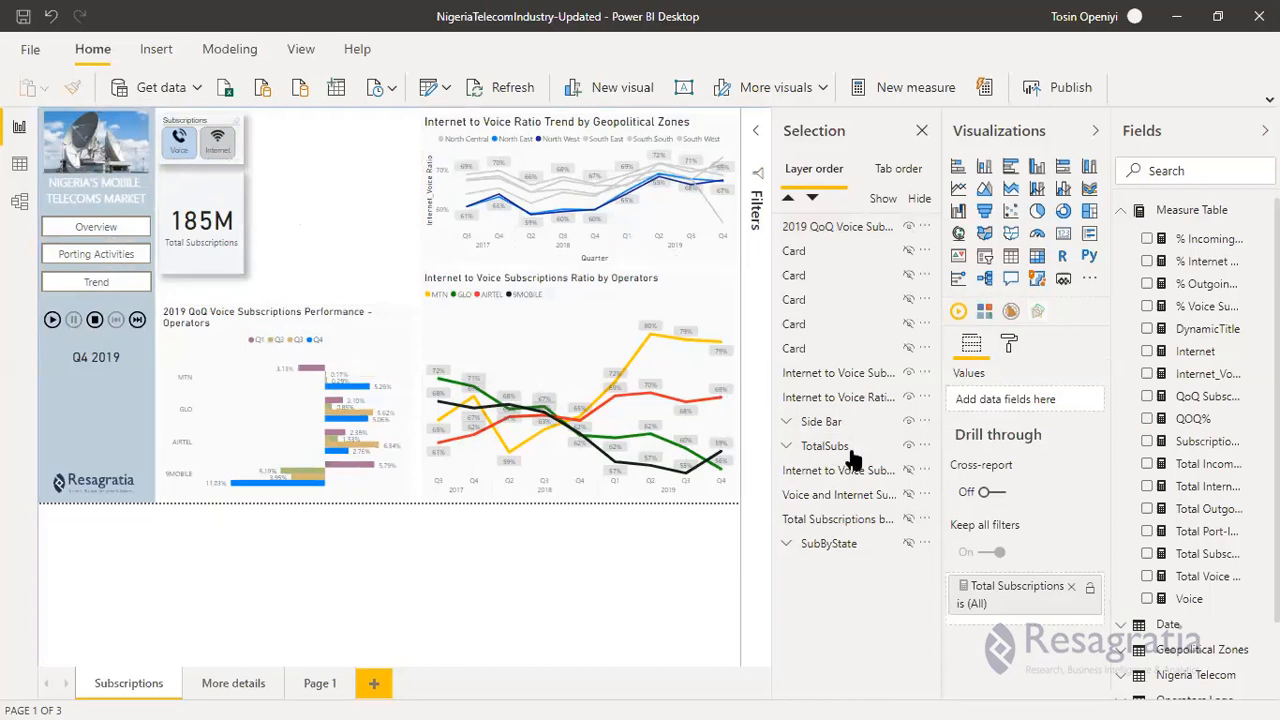
Hide the TotalSubs group with the Subscriptions slicer and total card on the Subscriptions page.
click(910, 447)
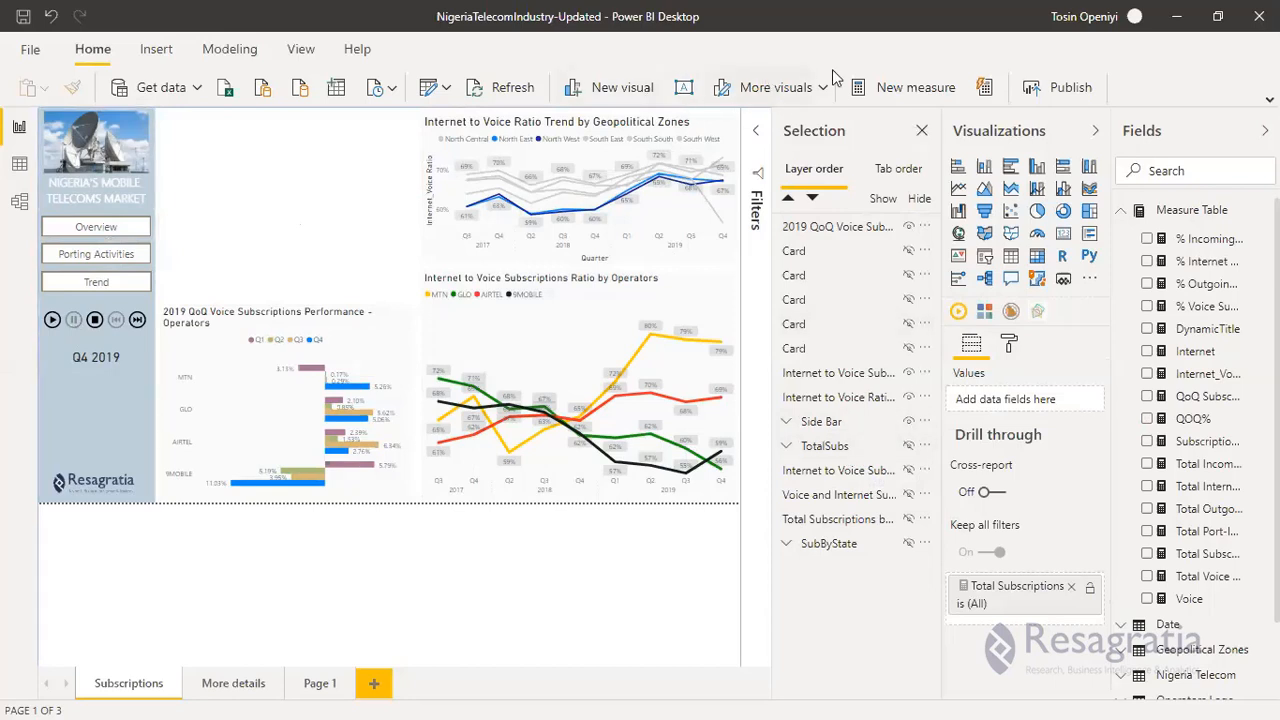
click(301, 49)
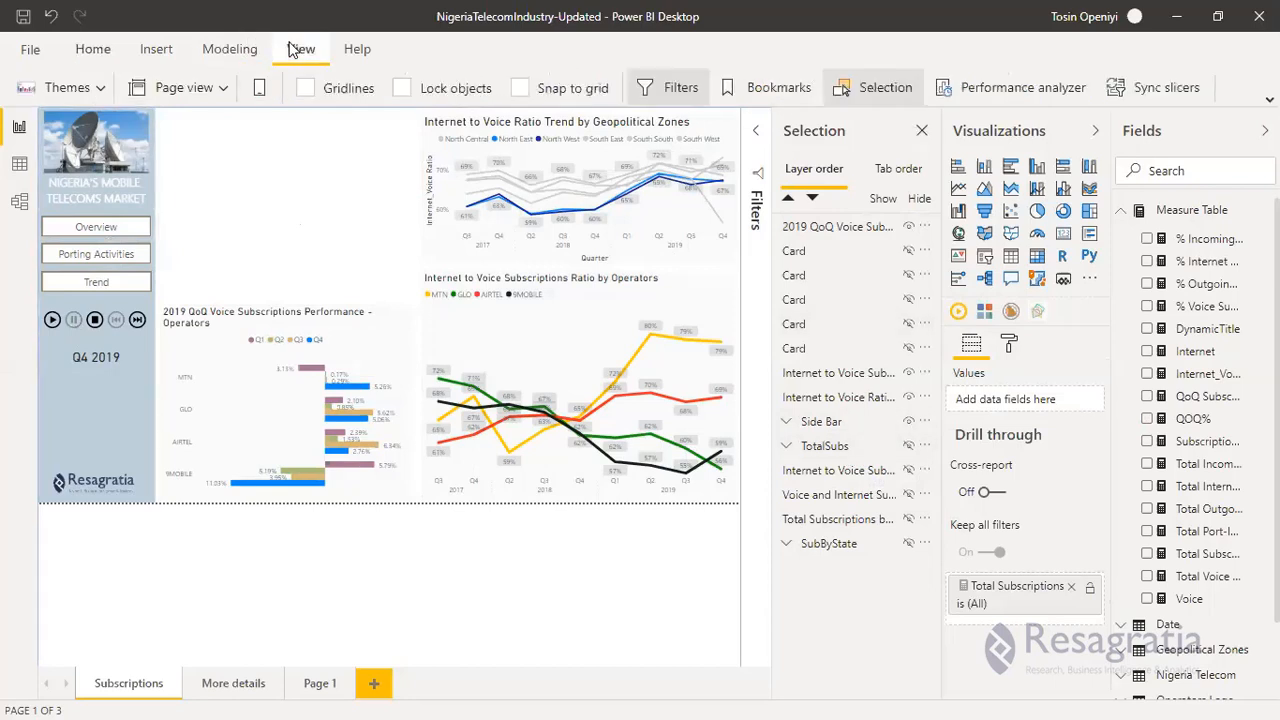
Update the Trends bookmark with the current page state and check it by switching to the Overview bookmark and back.
click(770, 92)
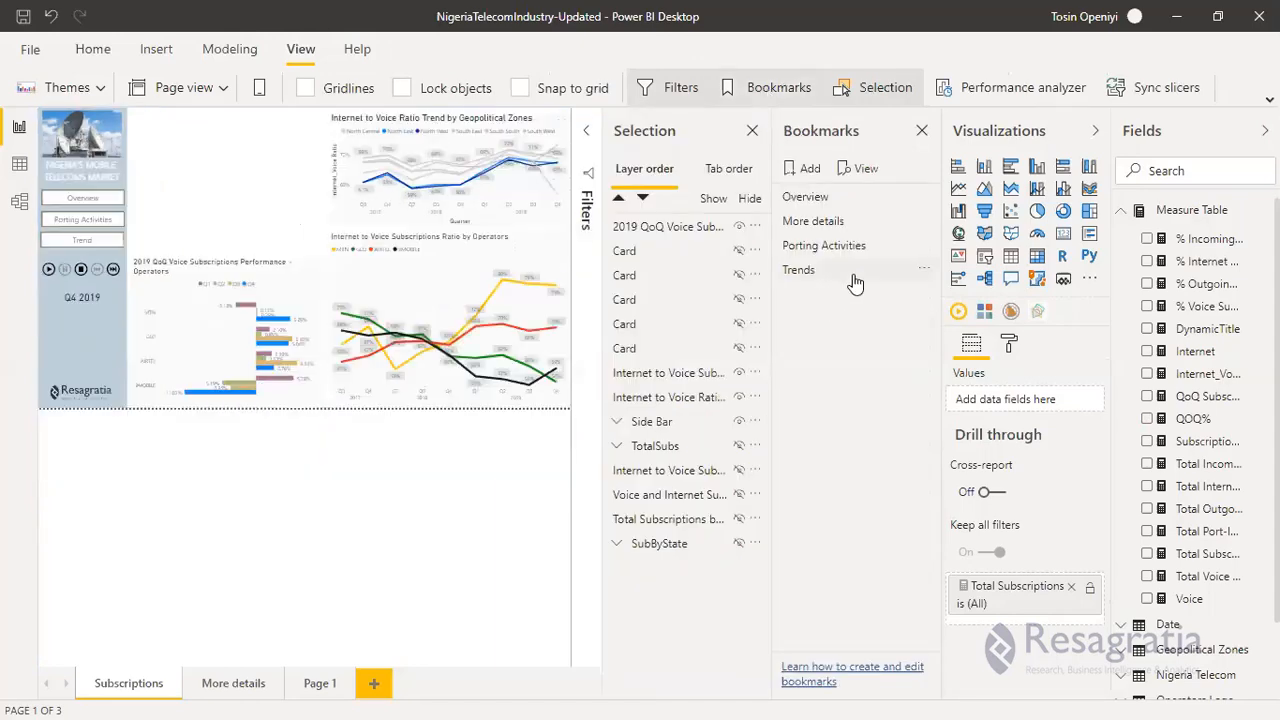
click(923, 271)
click(940, 283)
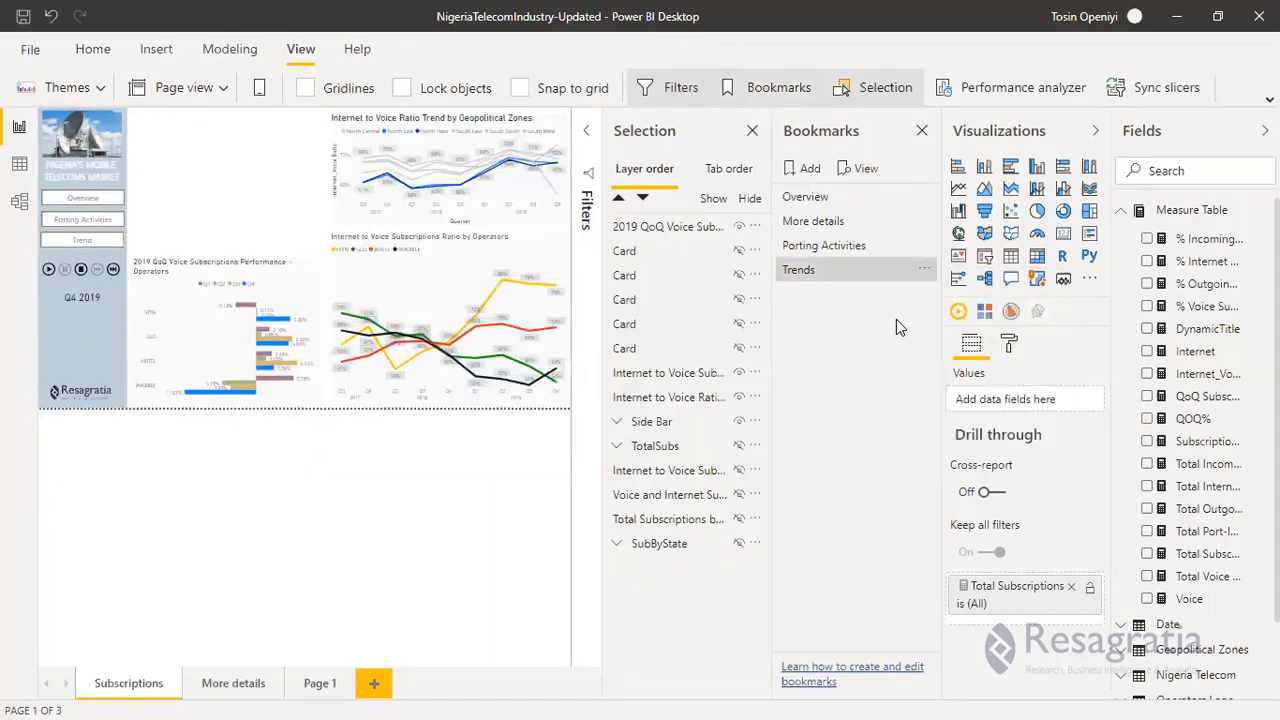
click(830, 200)
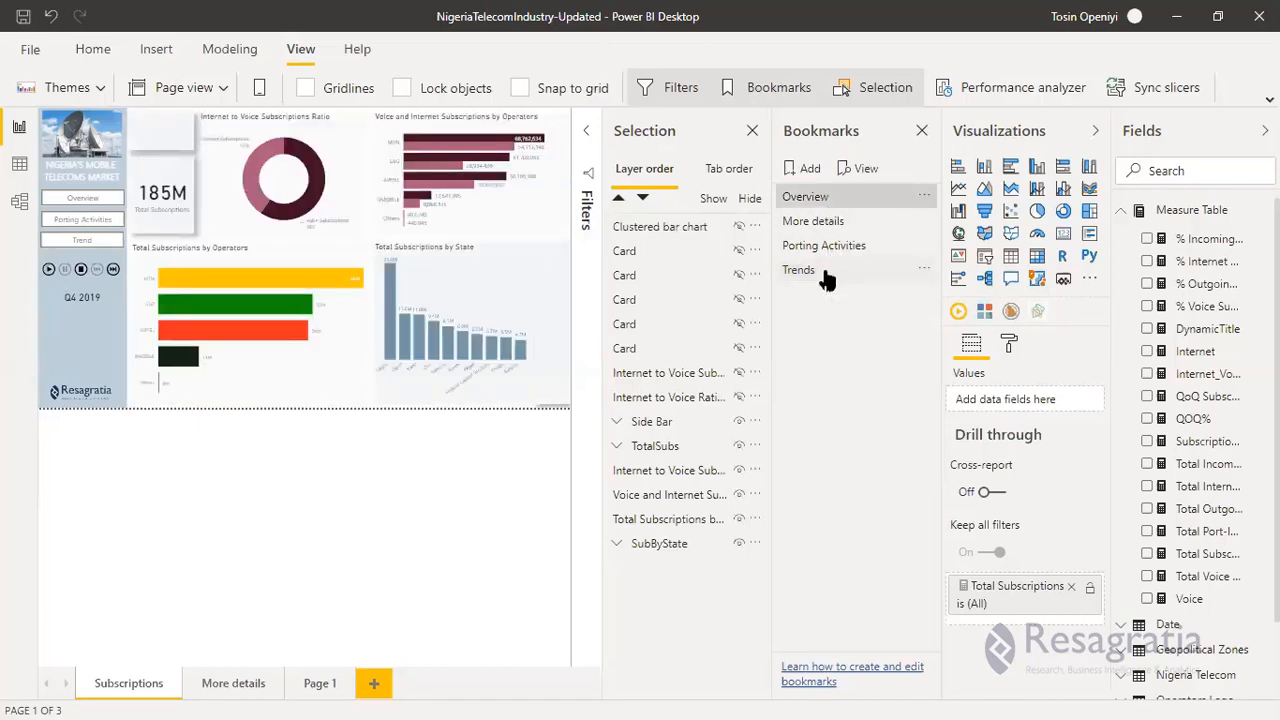
click(826, 274)
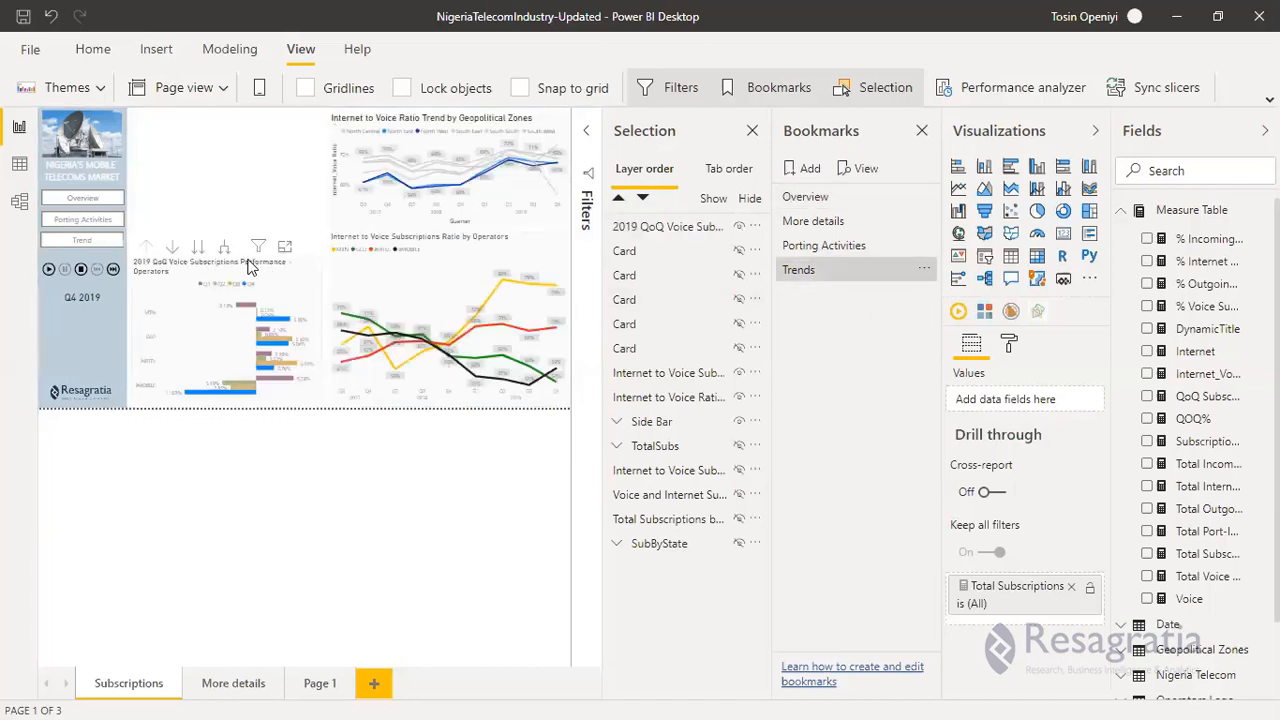
Extend the 2019 QoQ Voice Subscriptions Performance chart upward to fill the empty space up to the page's upper edge.
click(196, 263)
drag(224, 257, 224, 112)
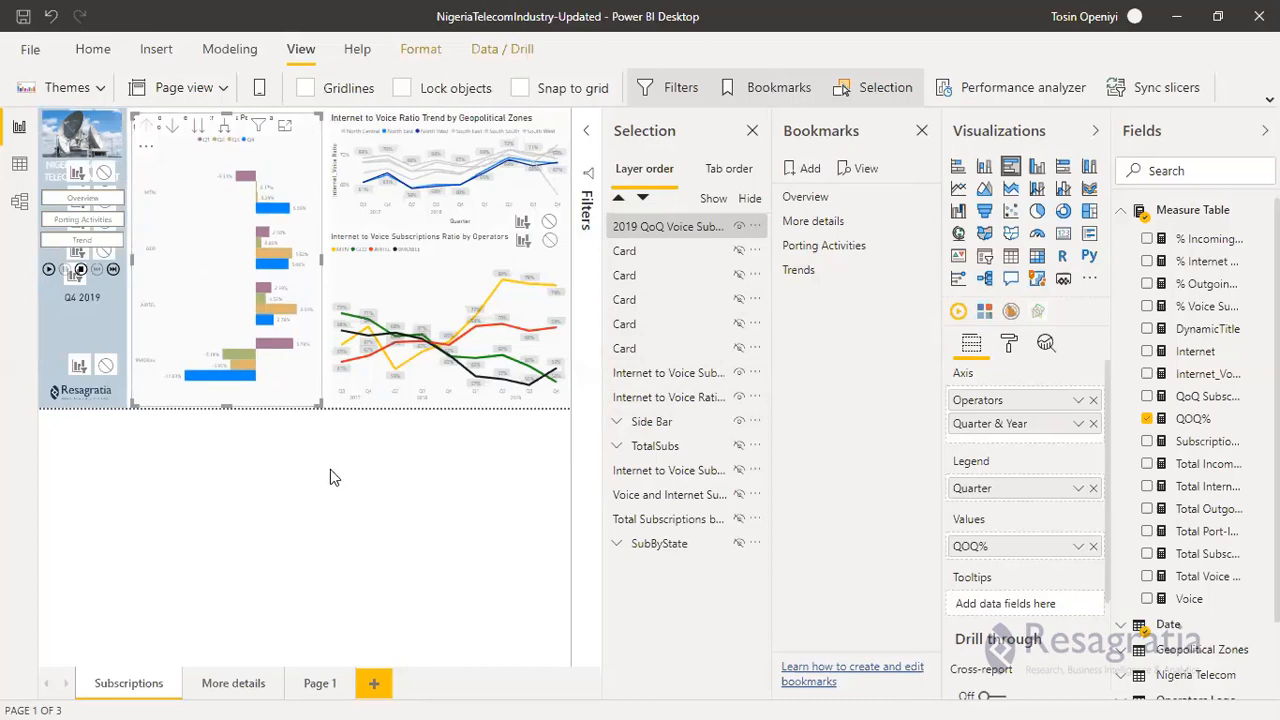
click(332, 471)
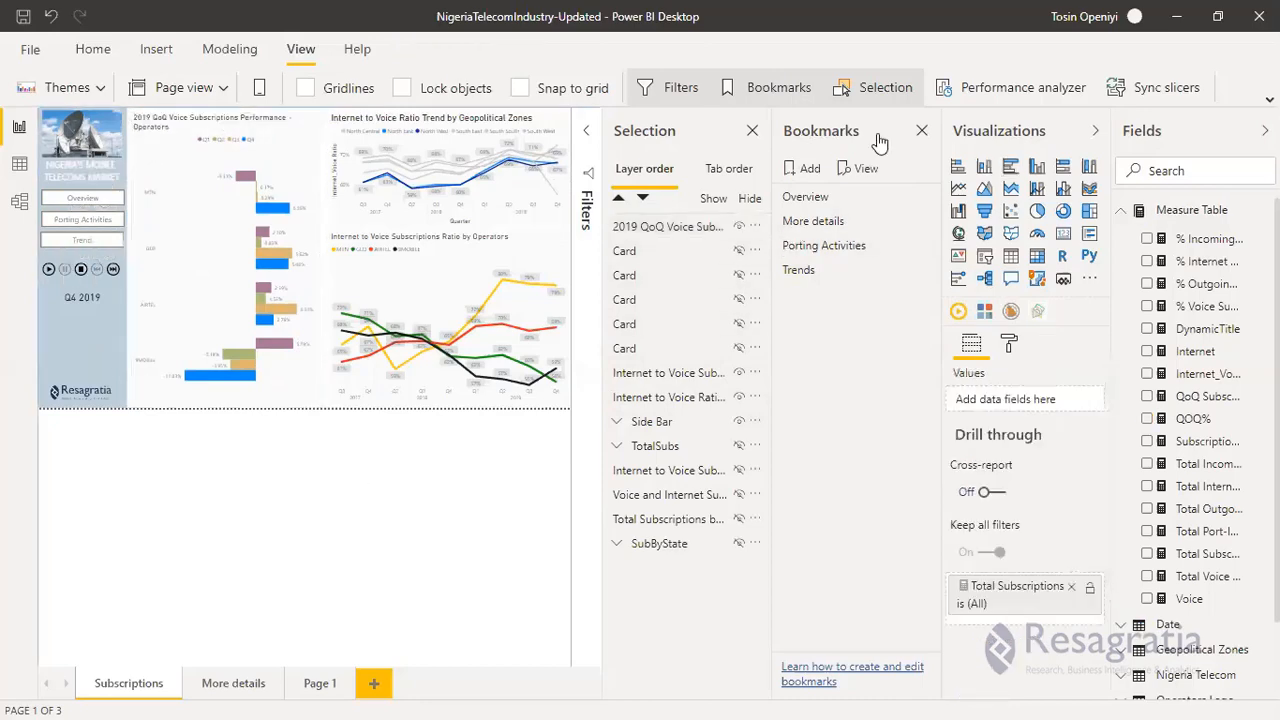
Collapse the Visualizations and Fields panes and close Bookmarks and Selection to enlarge the report page.
click(1095, 130)
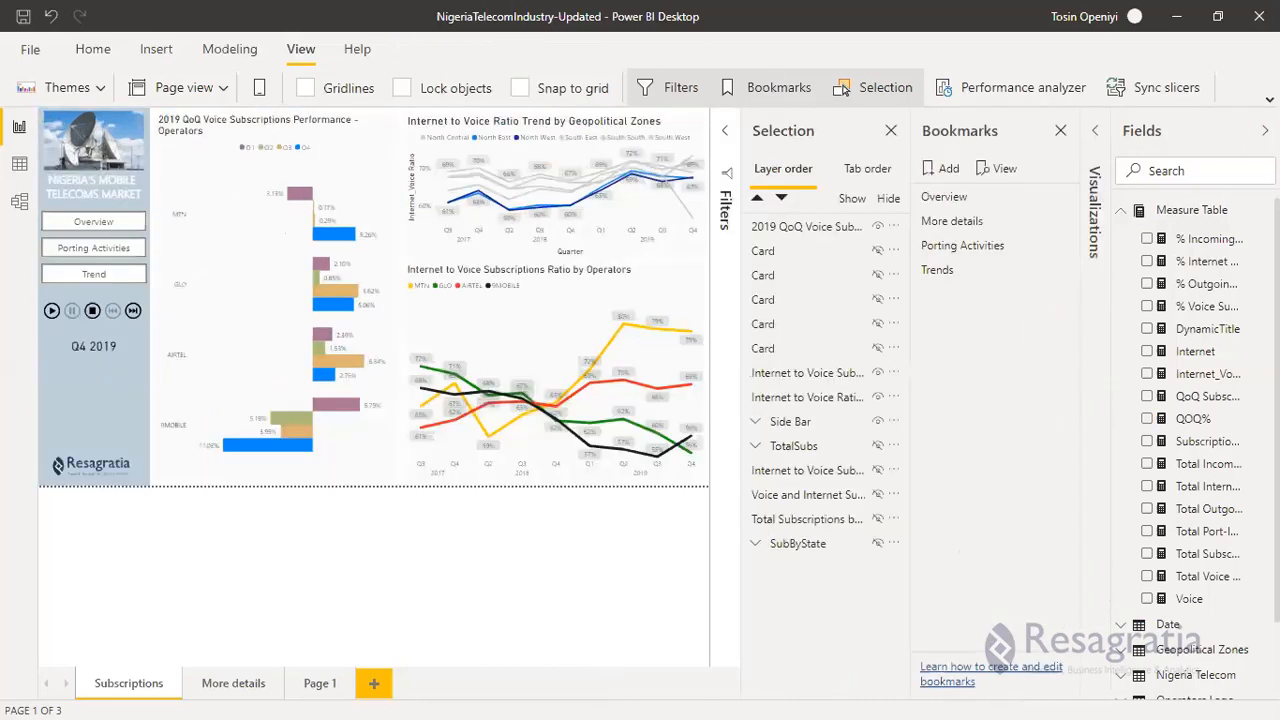
click(1265, 130)
click(1203, 130)
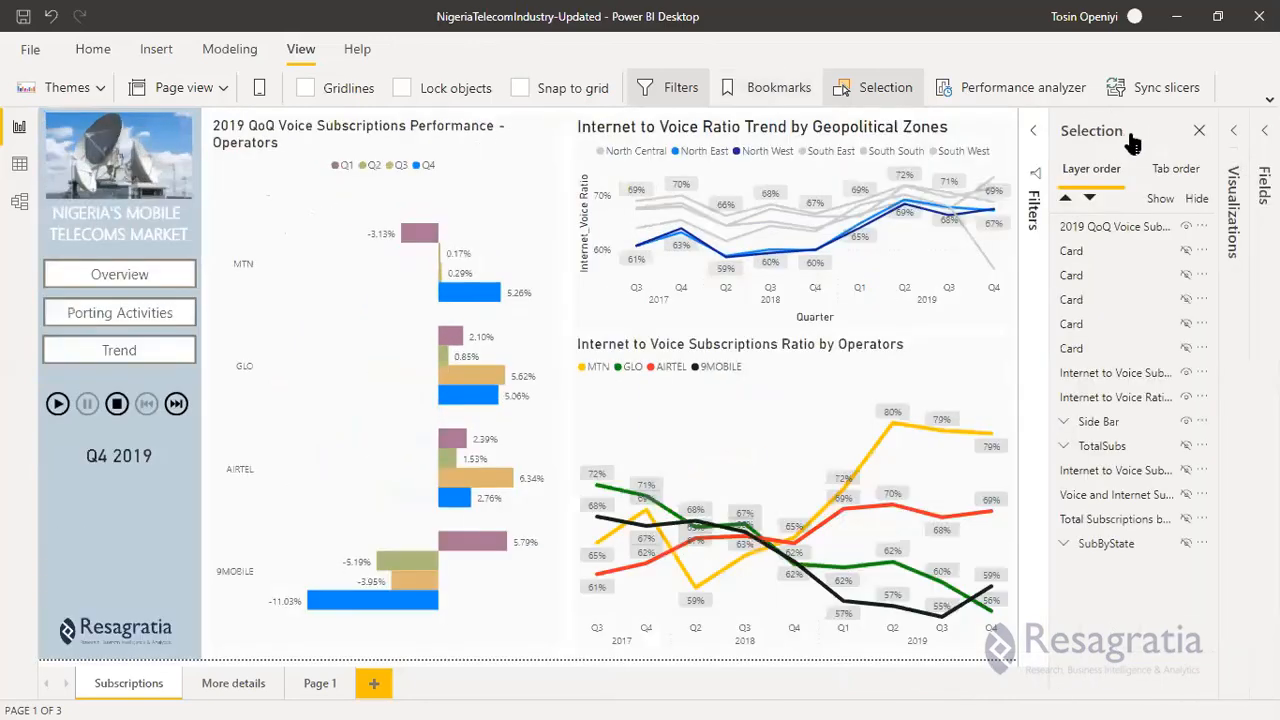
click(1200, 130)
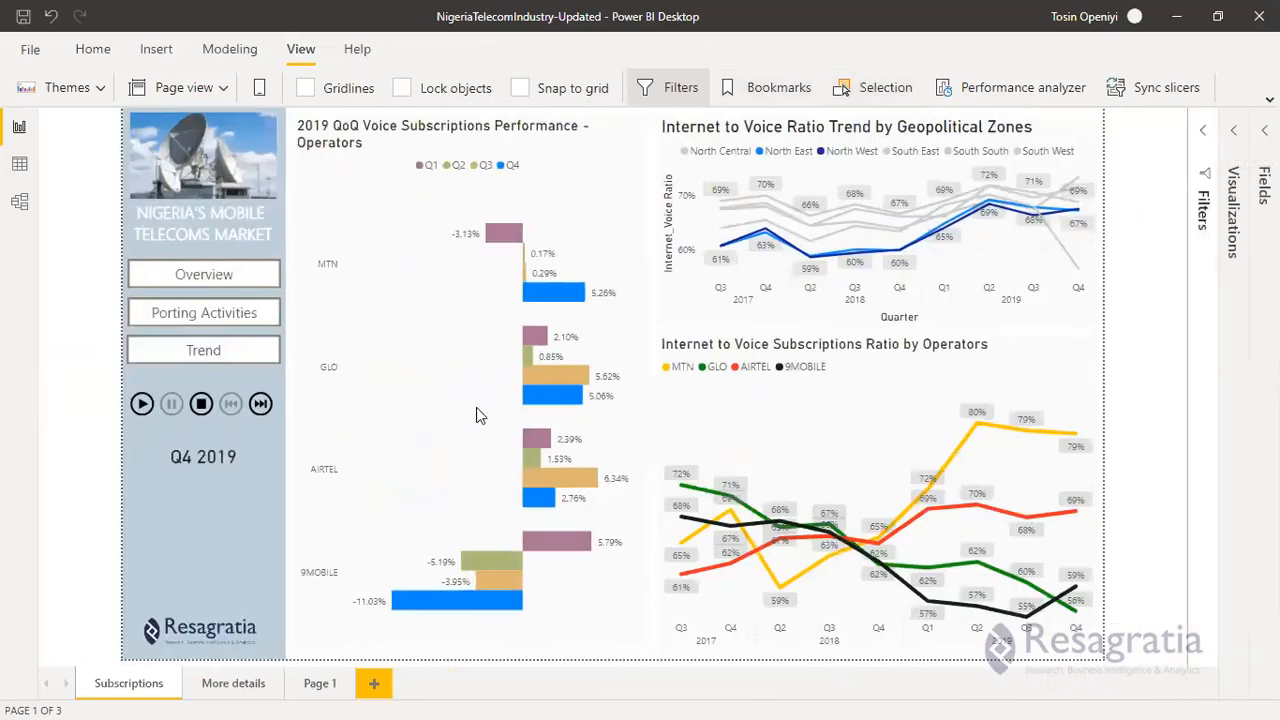
Narrow both Internet to Voice charts from their left edges and widen the 2019 QoQ chart into the freed space.
click(667, 170)
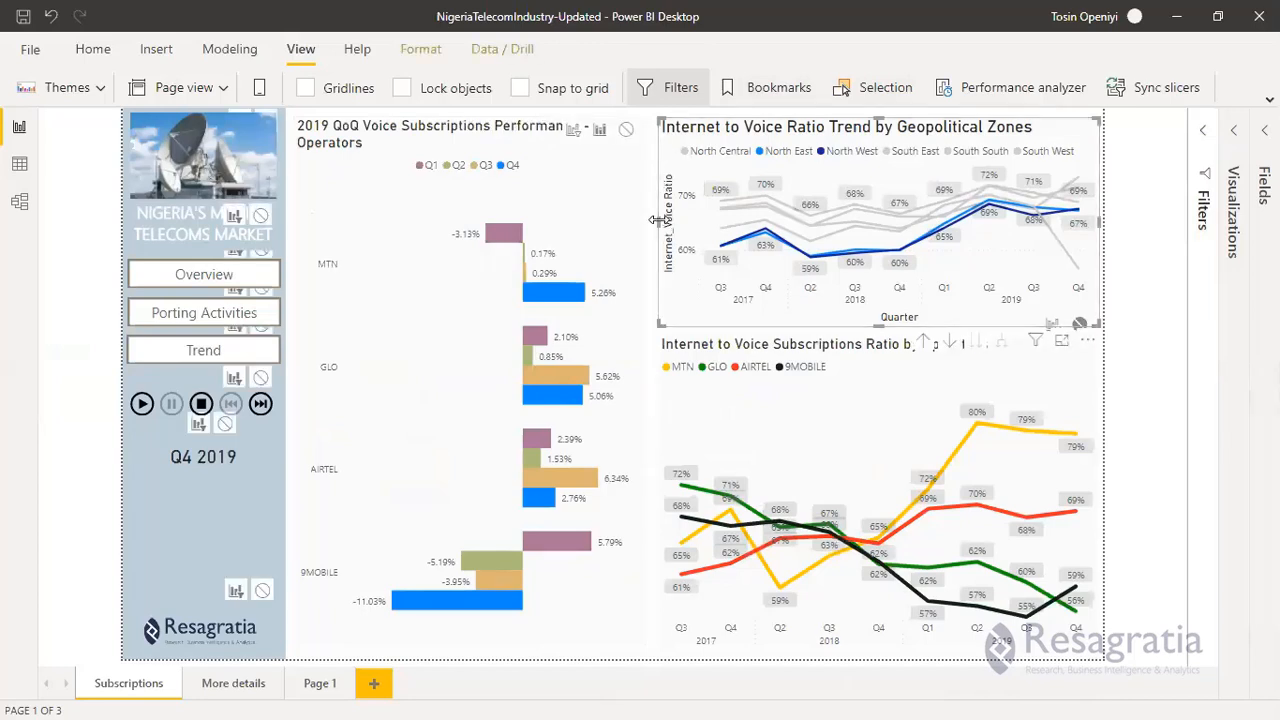
drag(655, 220, 678, 220)
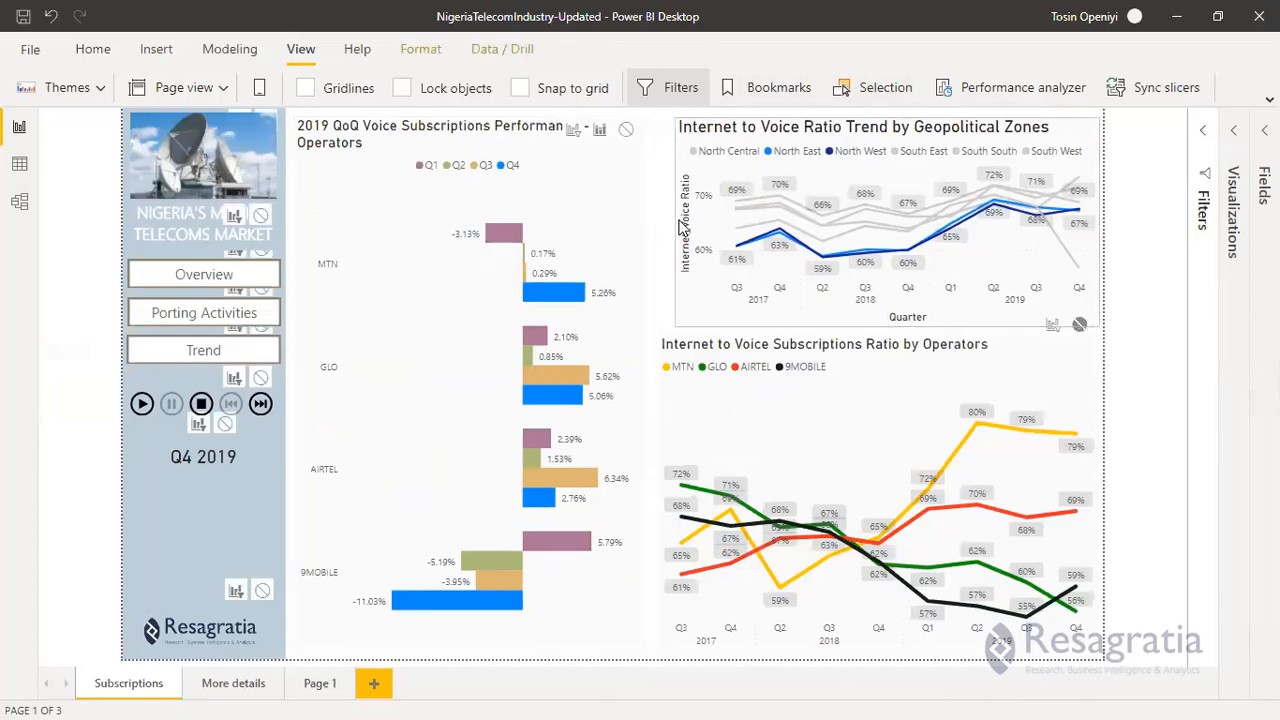
click(673, 350)
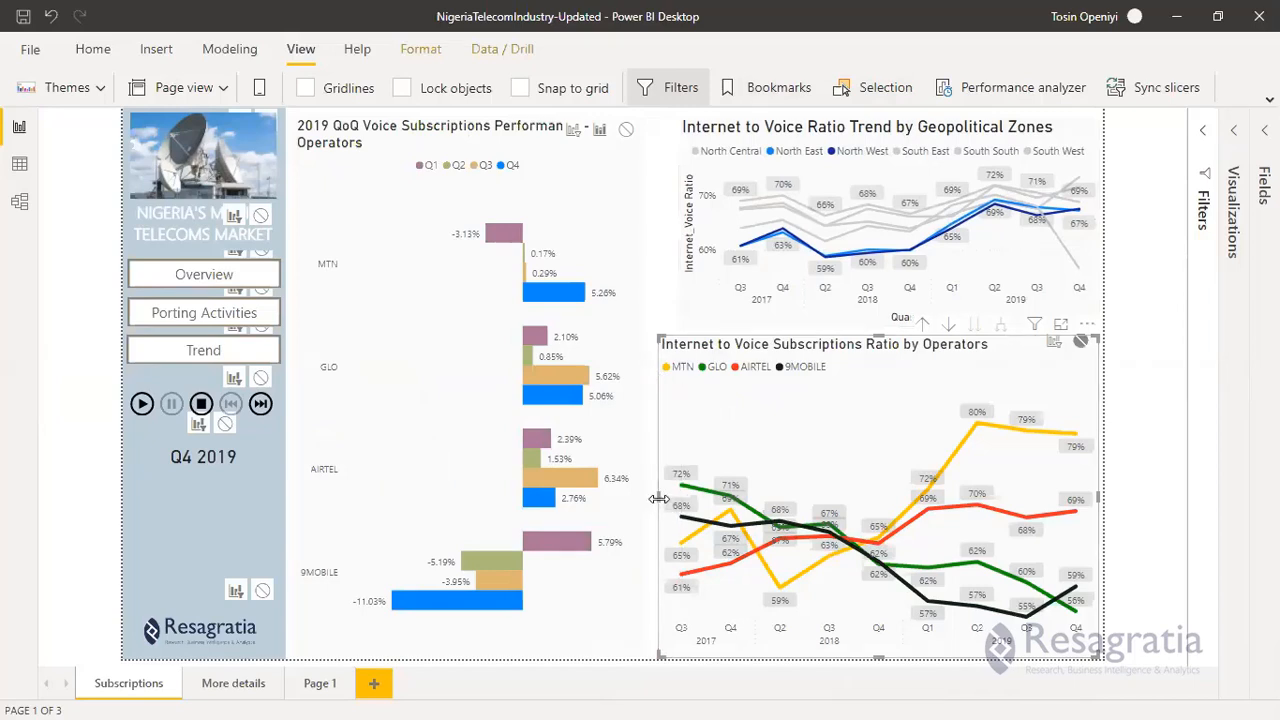
drag(662, 505, 680, 505)
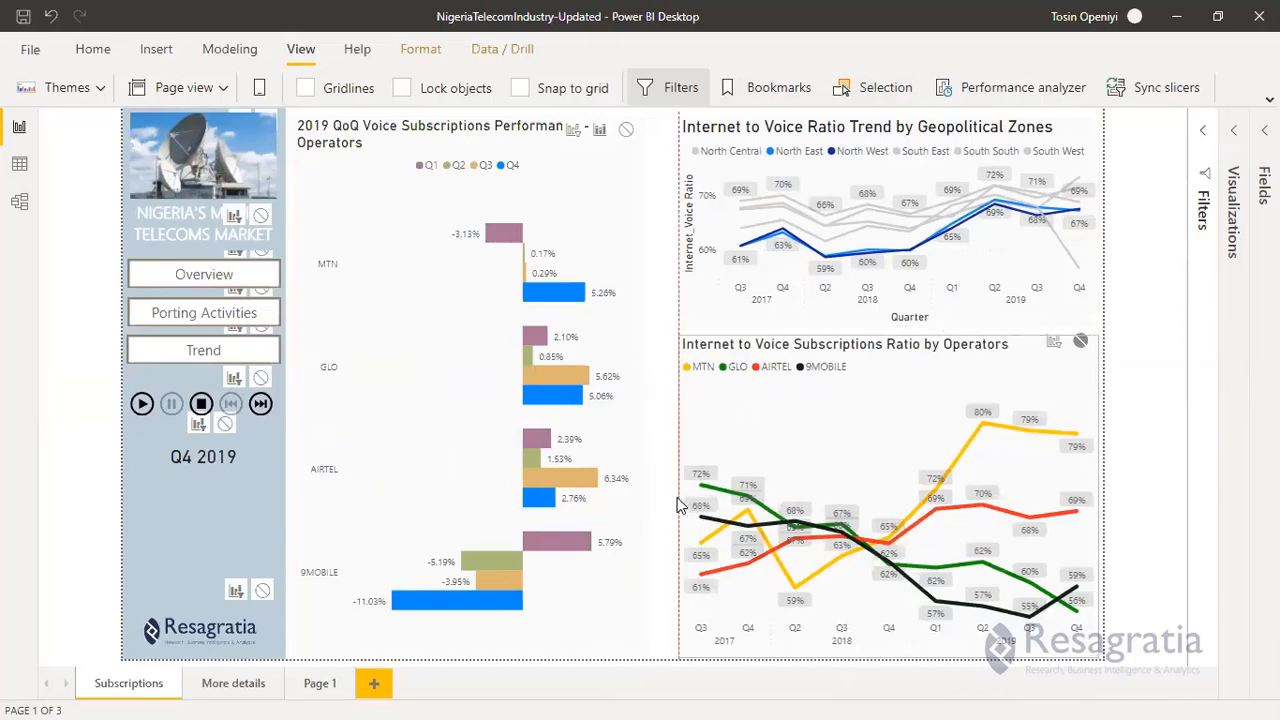
click(645, 393)
drag(645, 393, 666, 397)
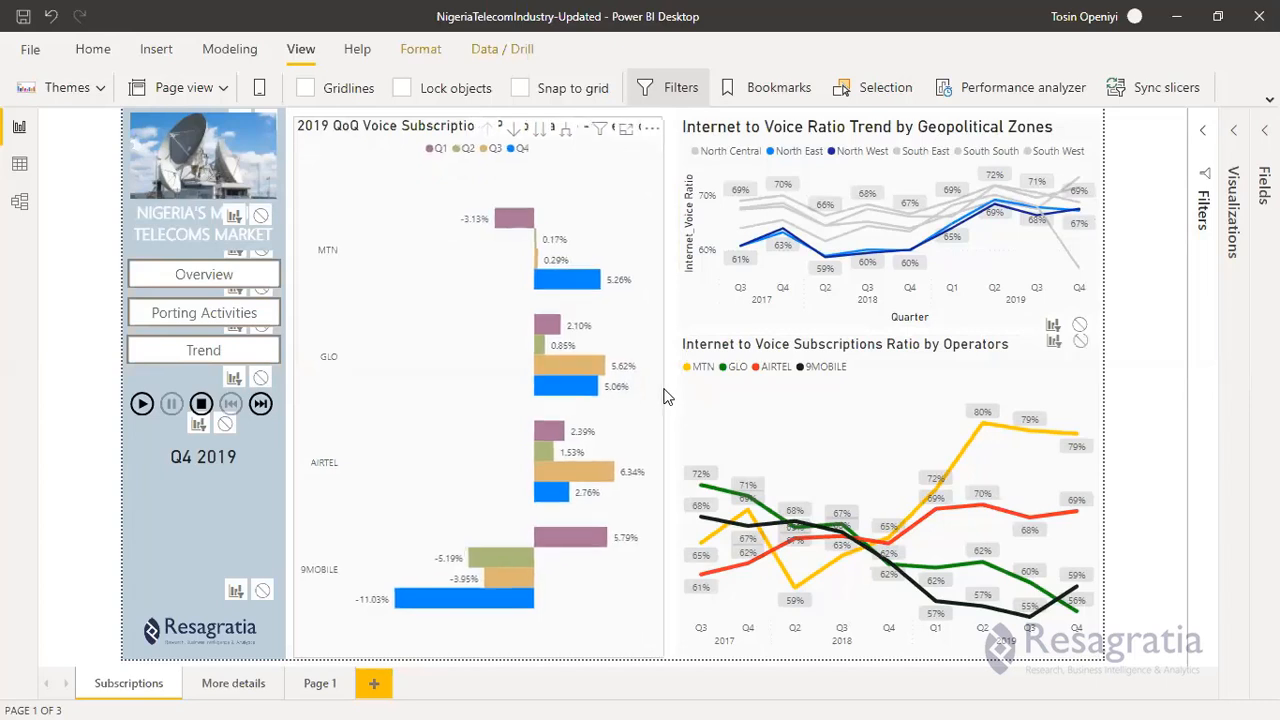
Extend the left edges of both Internet to Voice charts slightly toward the 2019 QoQ chart, keeping them aligned.
click(680, 295)
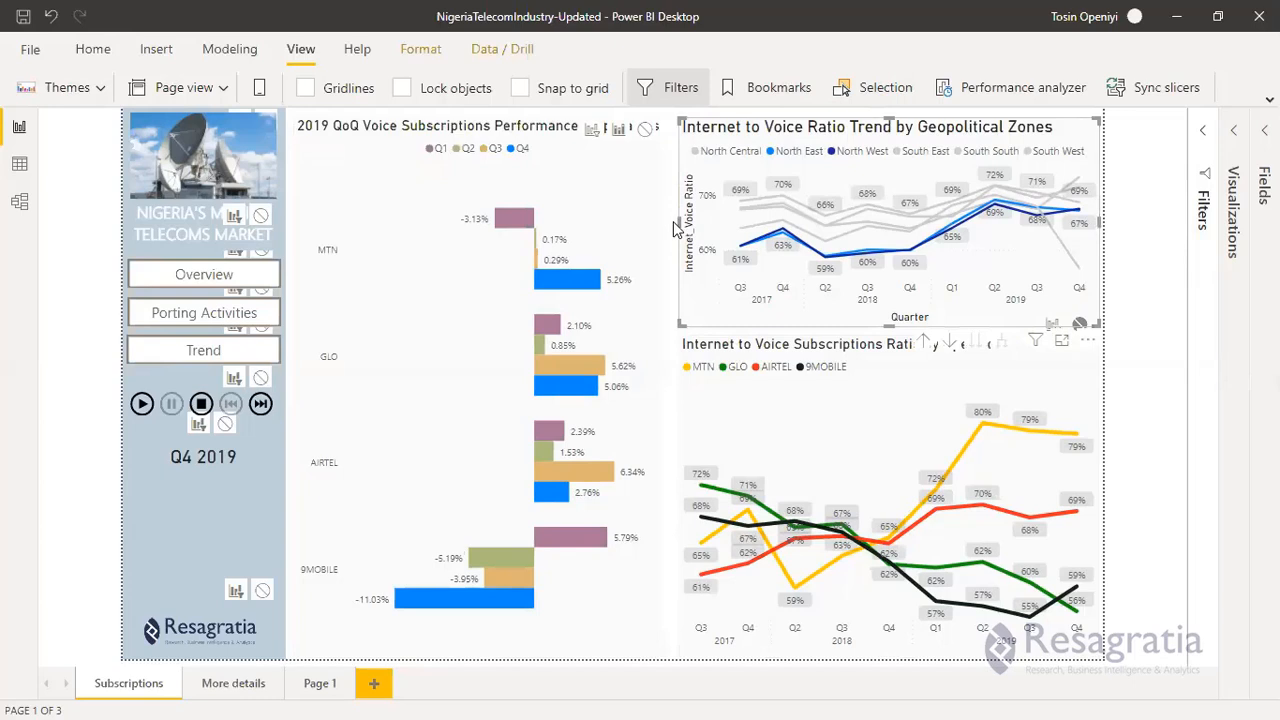
drag(673, 228, 667, 228)
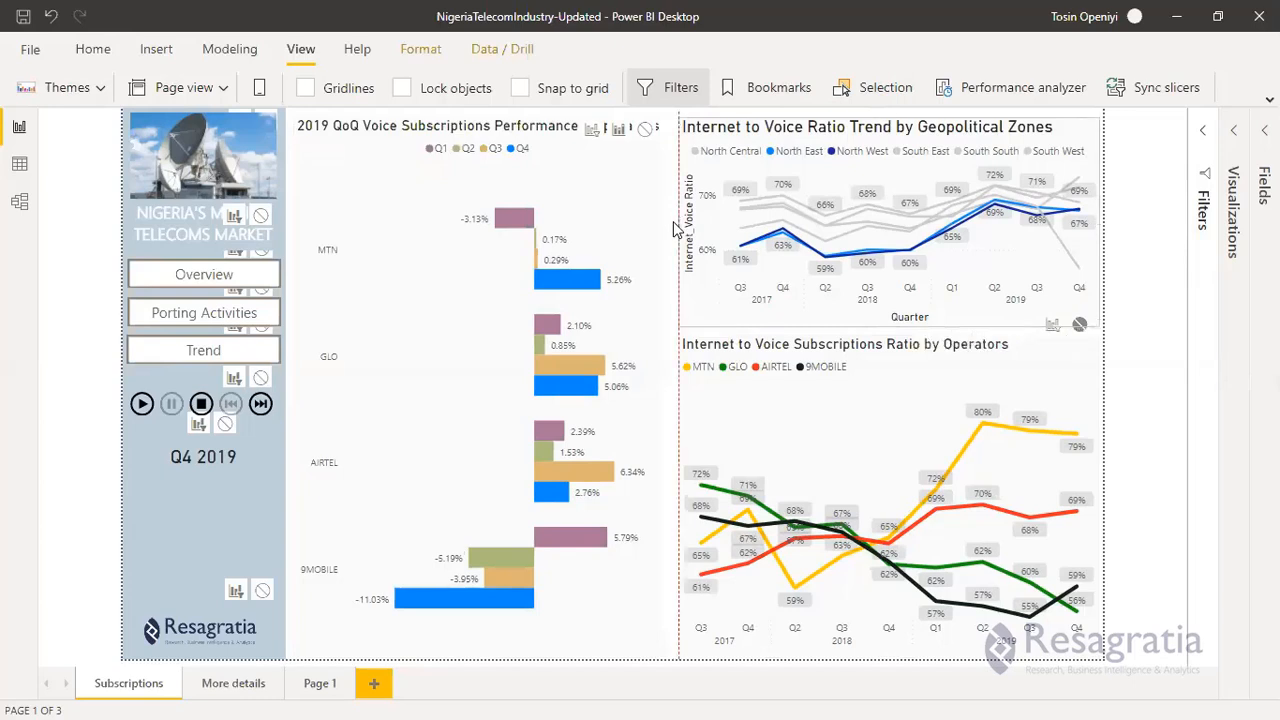
click(685, 353)
drag(677, 505, 673, 507)
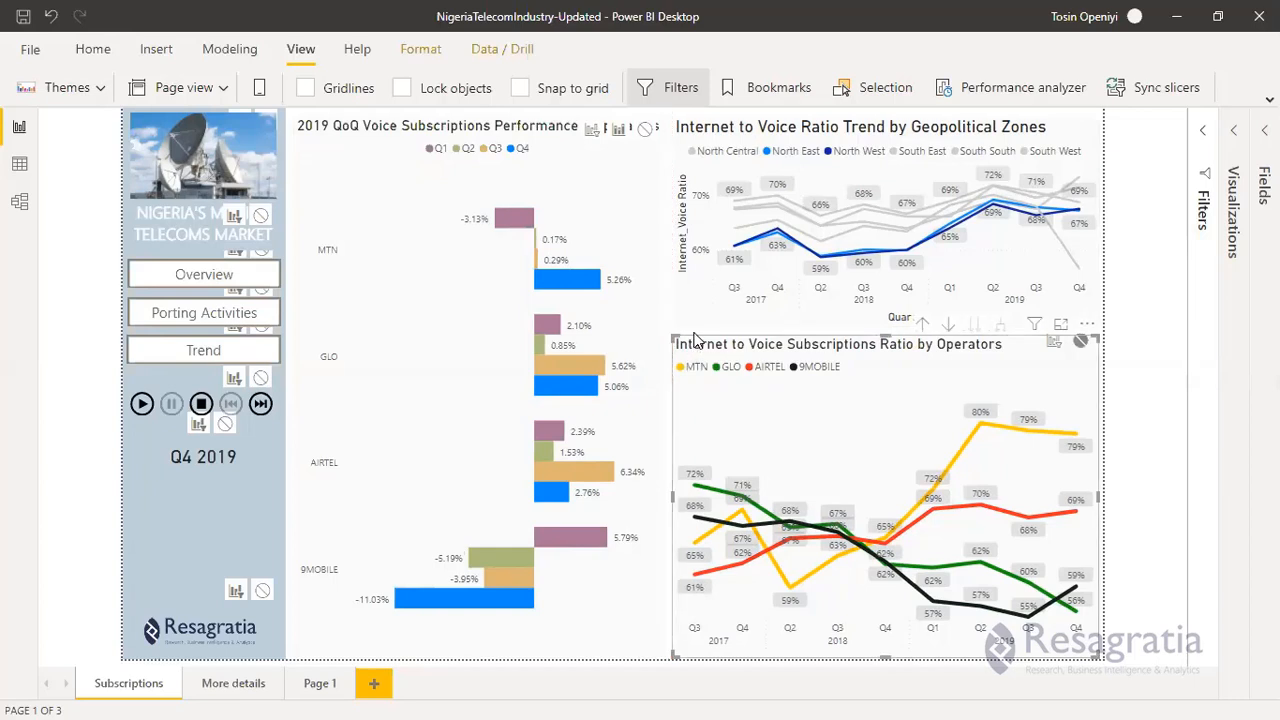
click(697, 337)
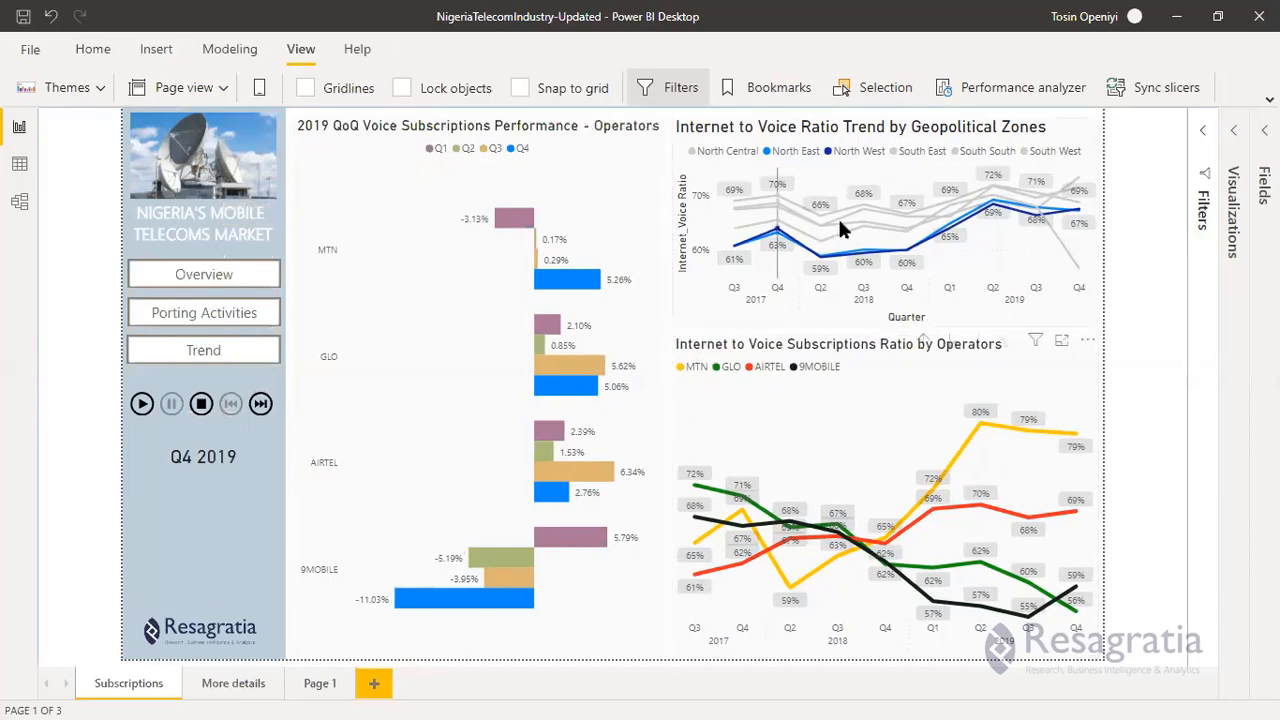
Turn off the Y axis title and the Y axis itself on the Internet to Voice Ratio Trend by Geopolitical Zones chart.
click(1248, 132)
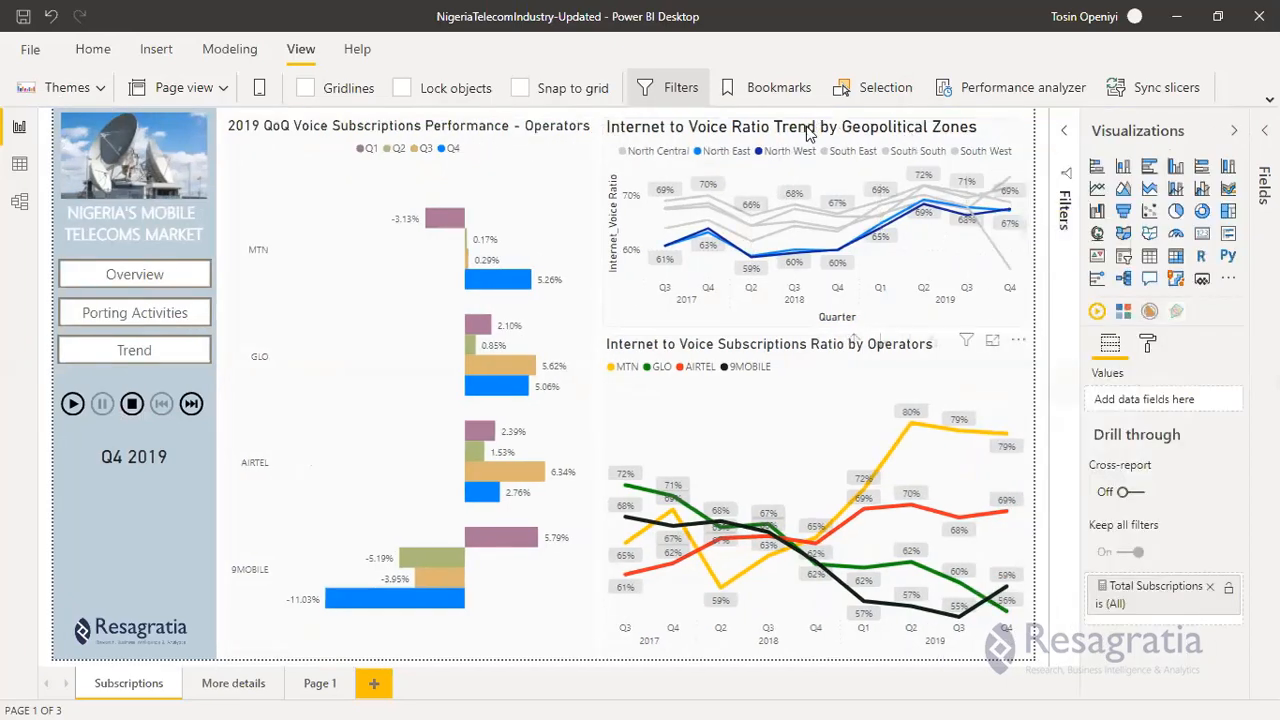
click(812, 150)
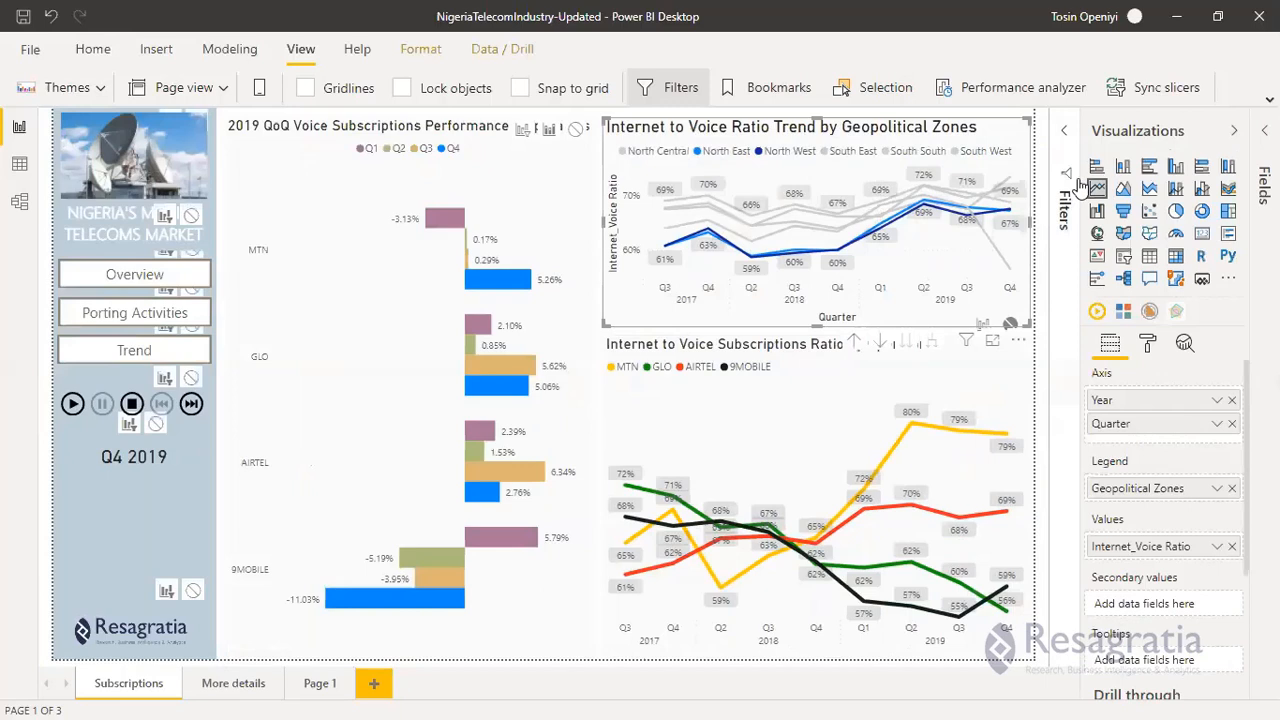
click(1147, 343)
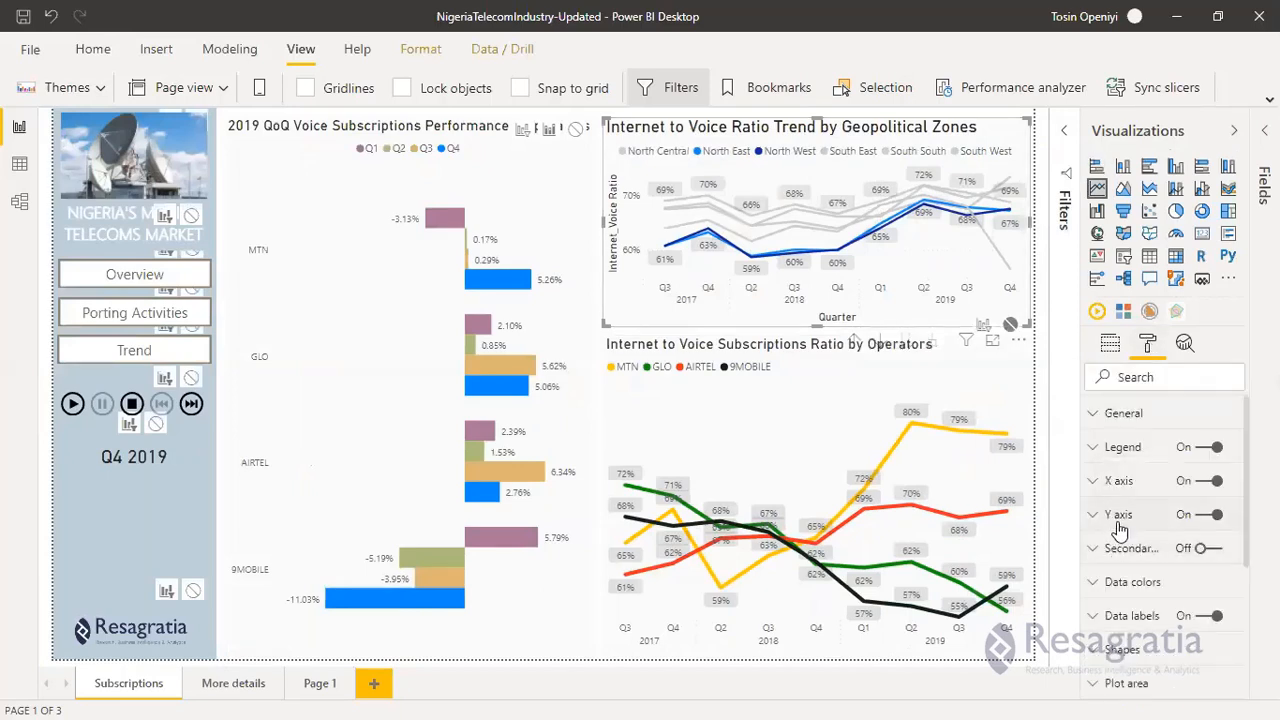
click(1213, 515)
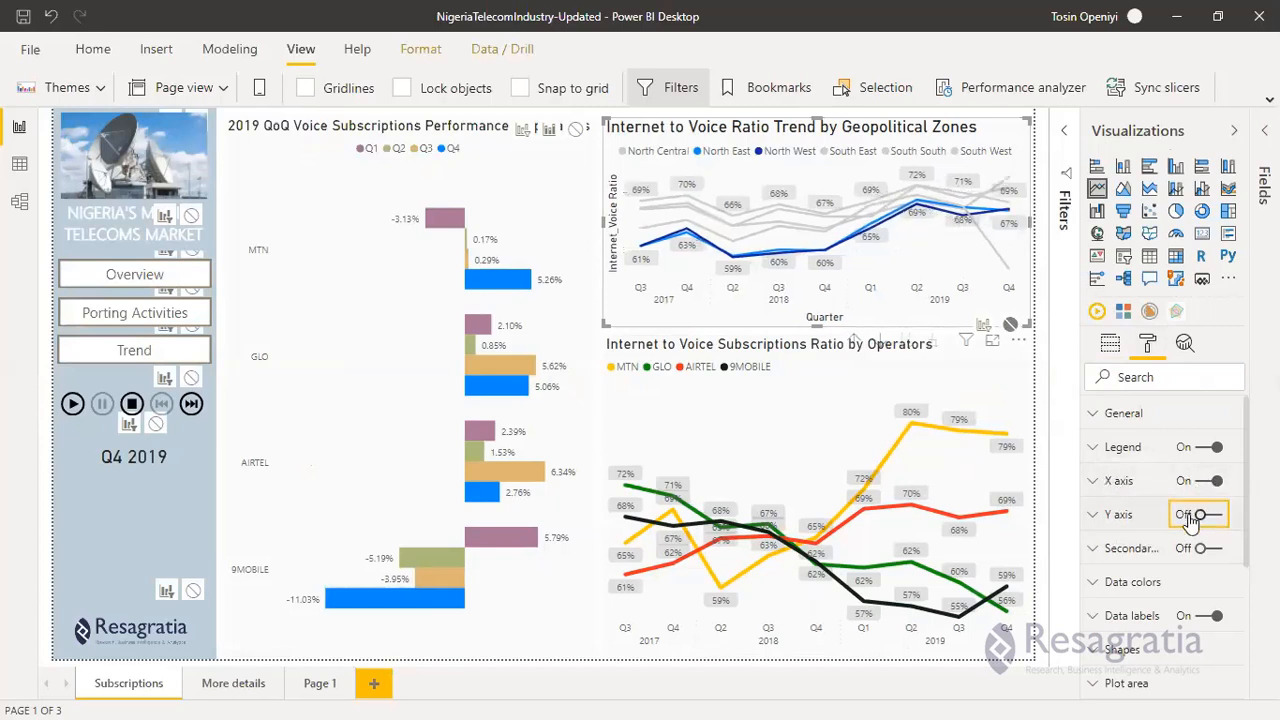
click(1215, 513)
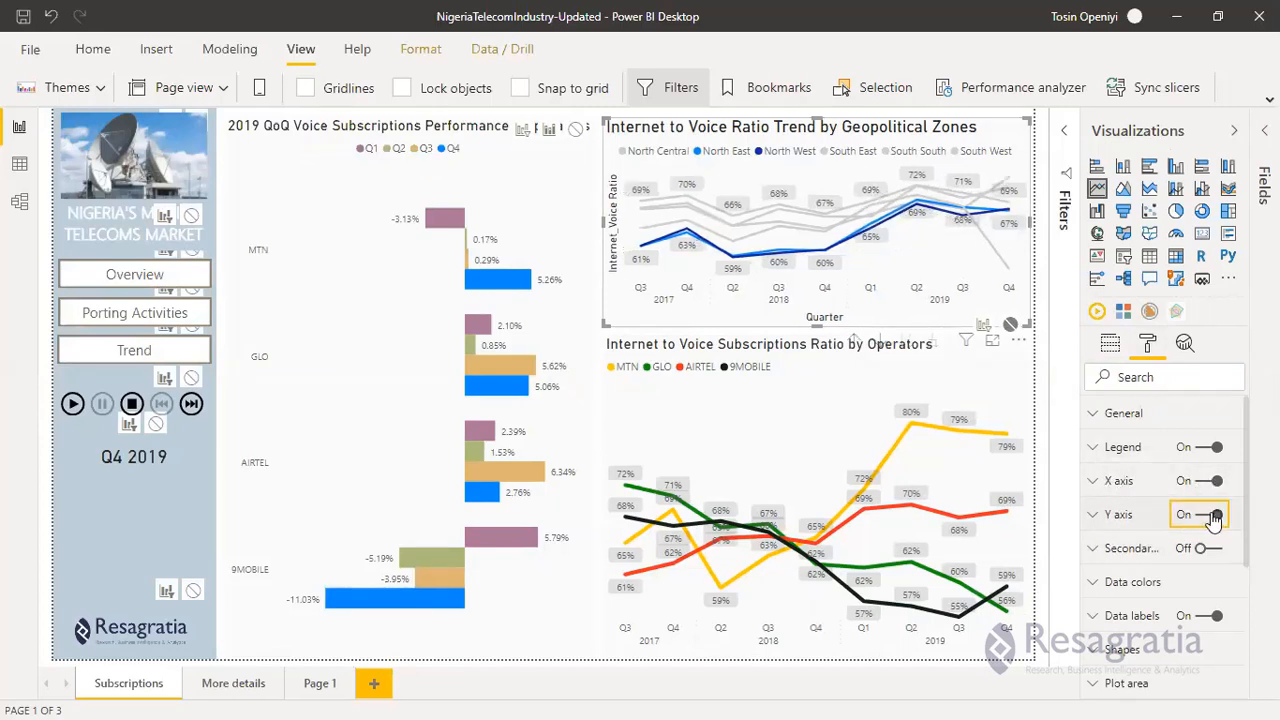
click(1100, 518)
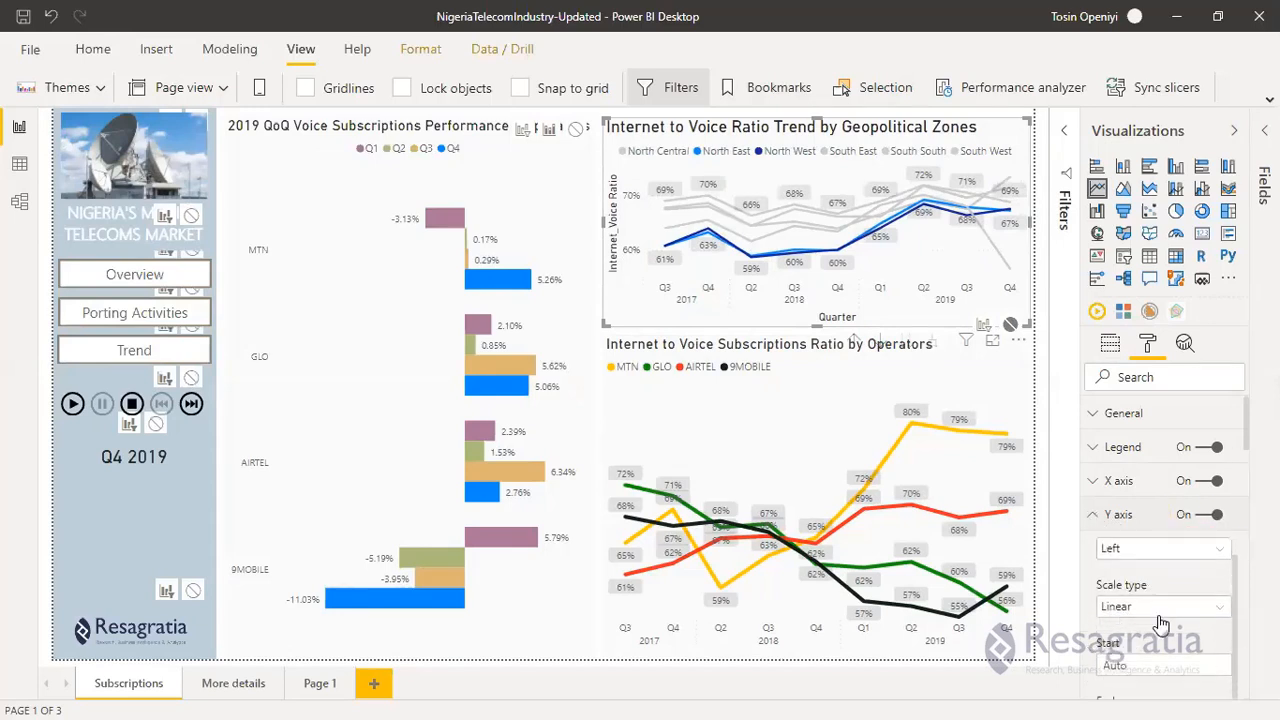
scroll(1147, 590, down, 4)
scroll(1152, 600, down, 5)
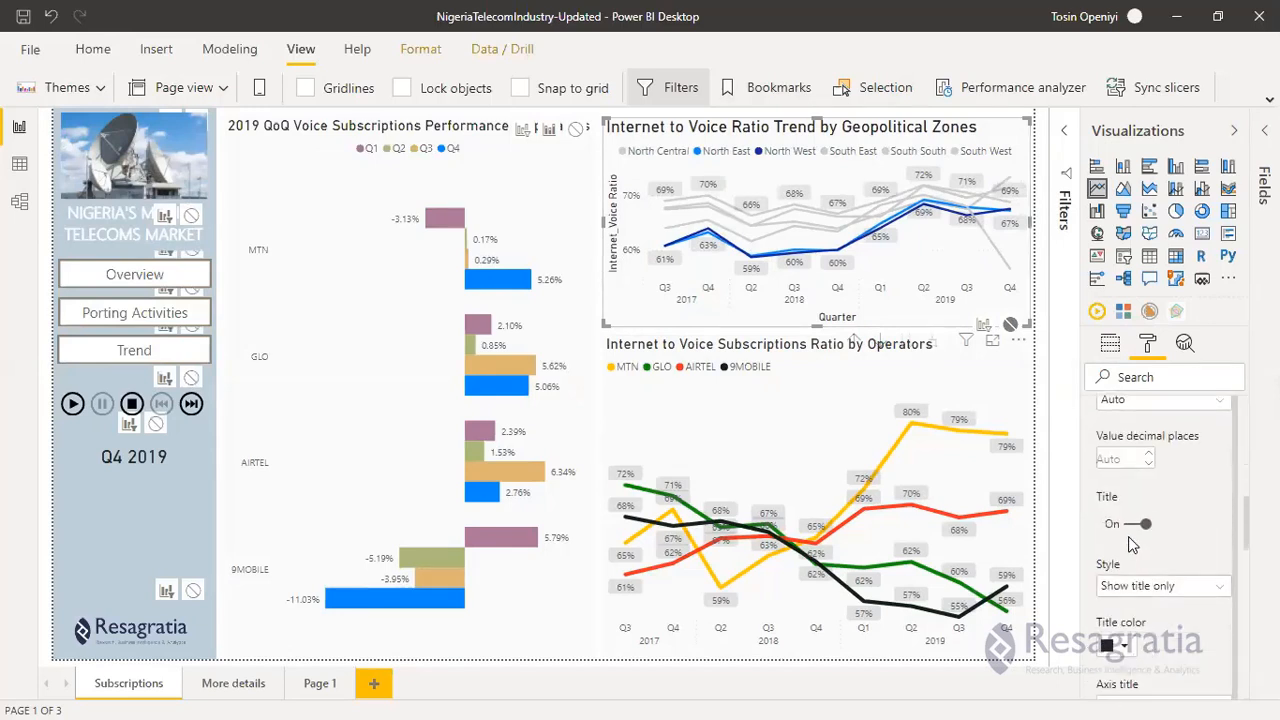
click(1140, 524)
scroll(1162, 544, up, 8)
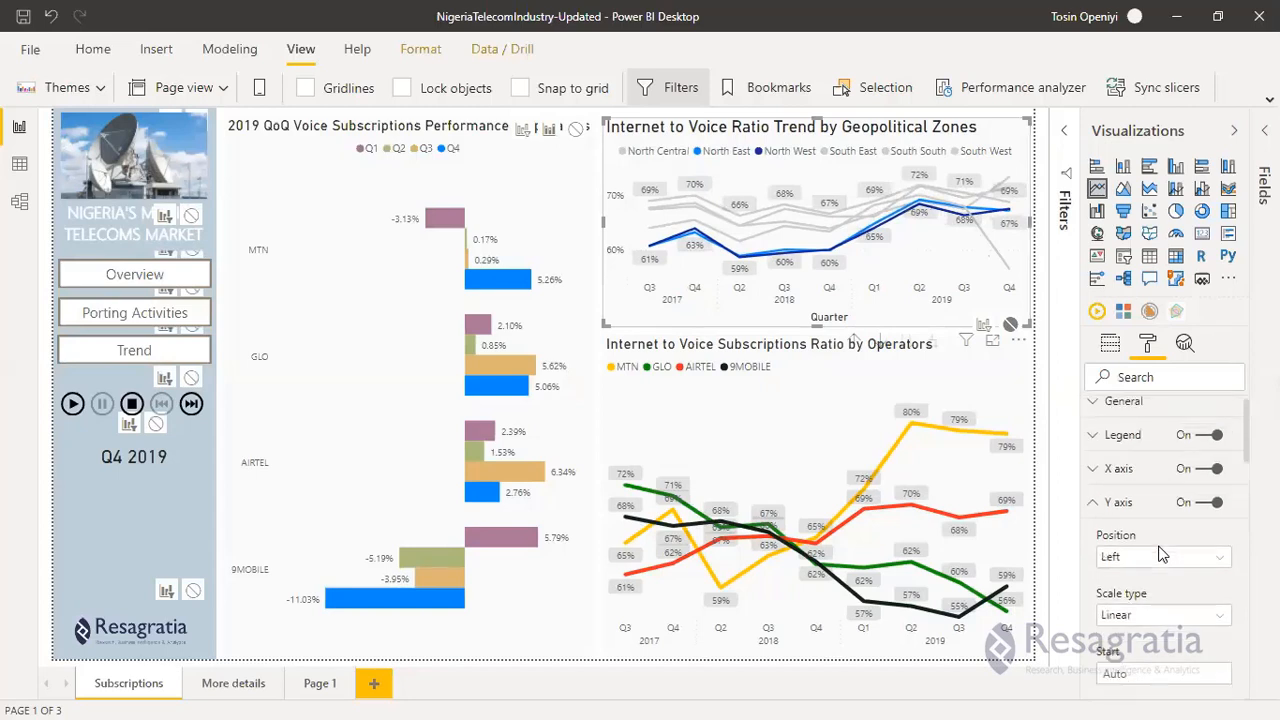
click(1207, 516)
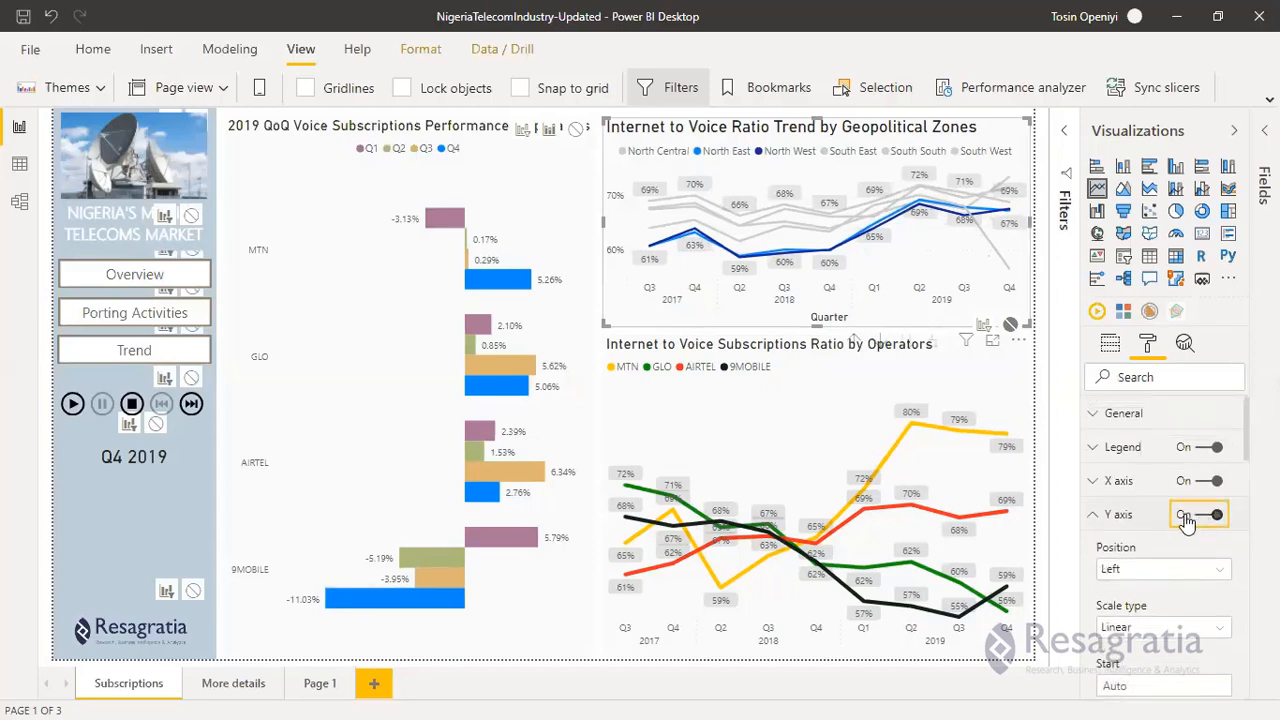
Turn off the X axis title on the Internet to Voice Ratio Trend chart, deselect it and collapse the formatting options.
click(1094, 484)
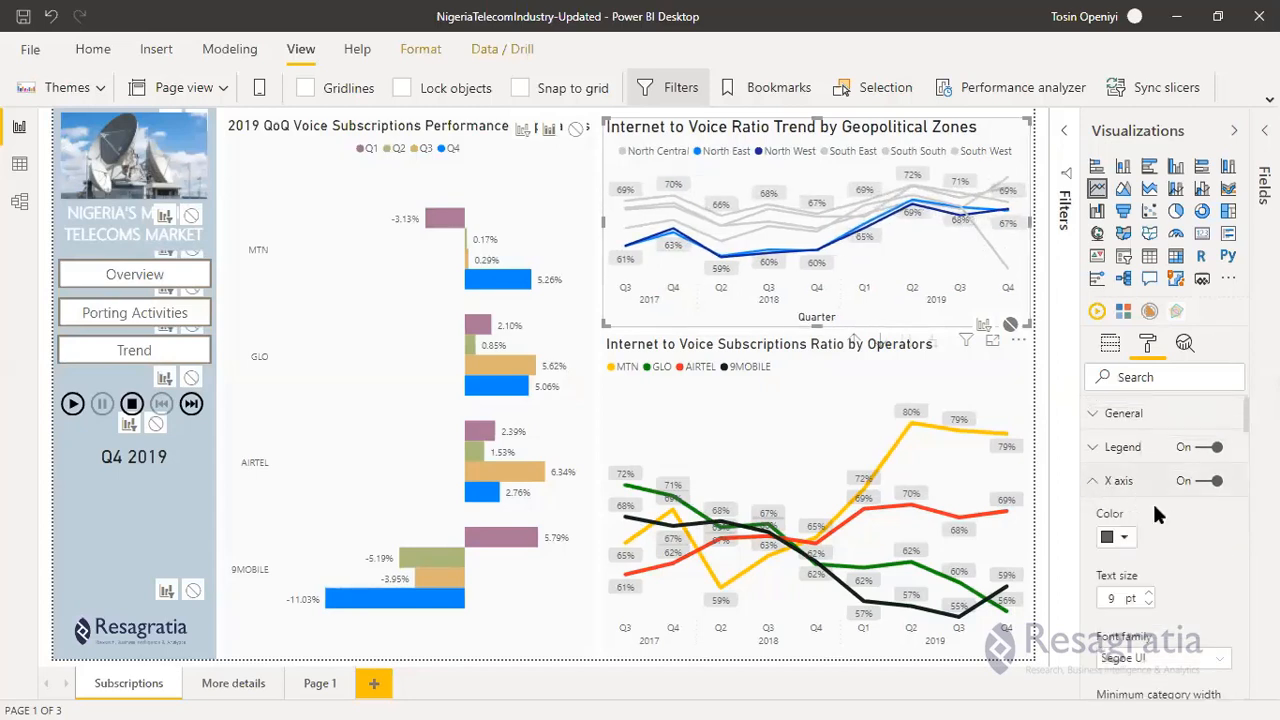
scroll(1165, 545, down, 3)
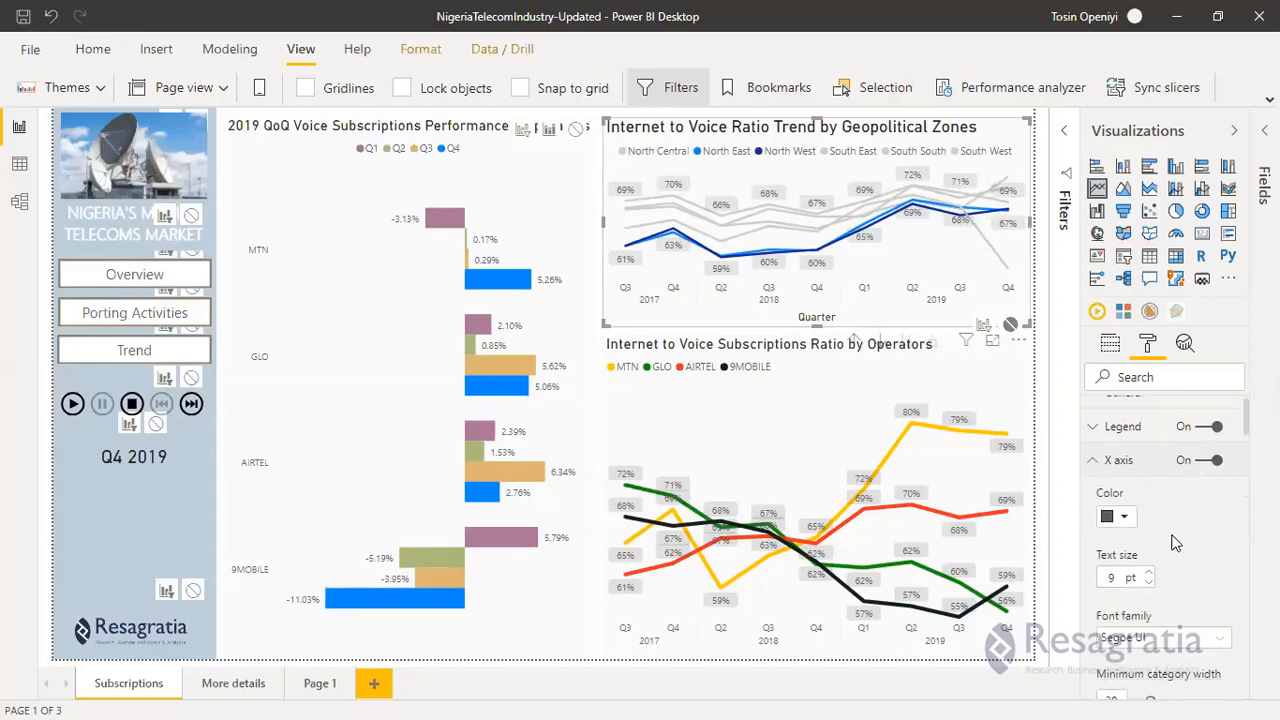
click(1140, 646)
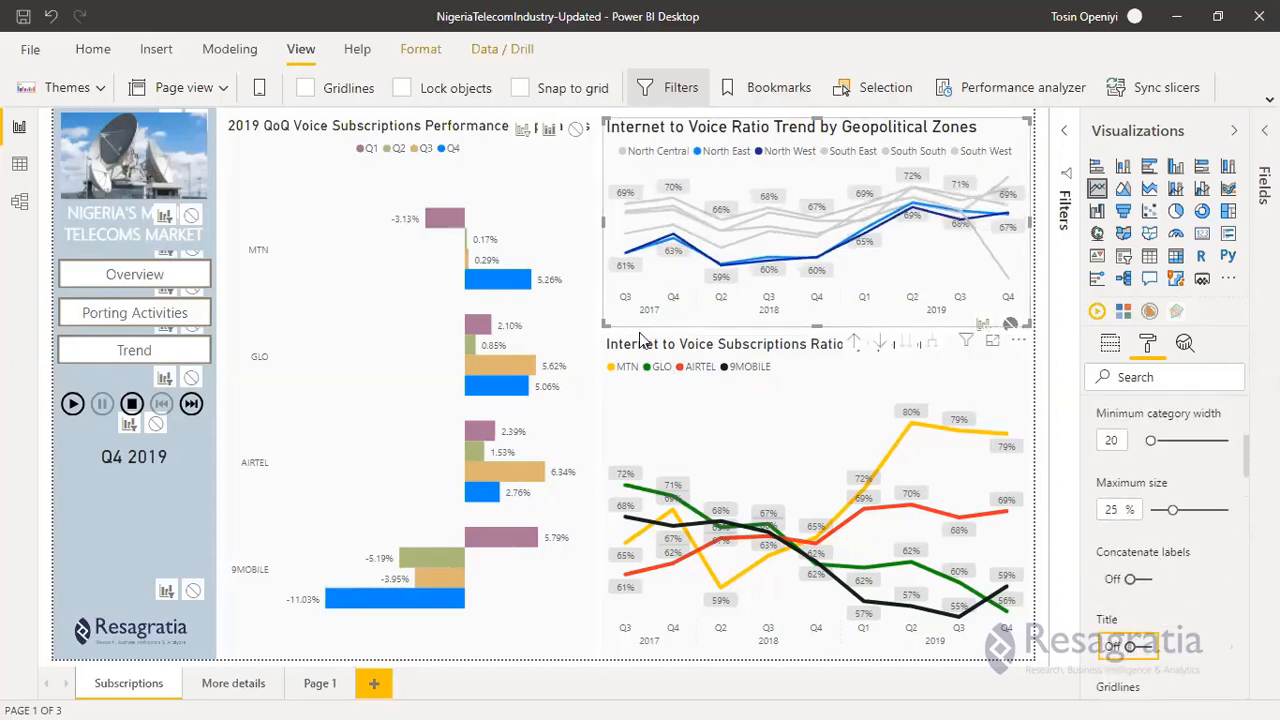
key(Escape)
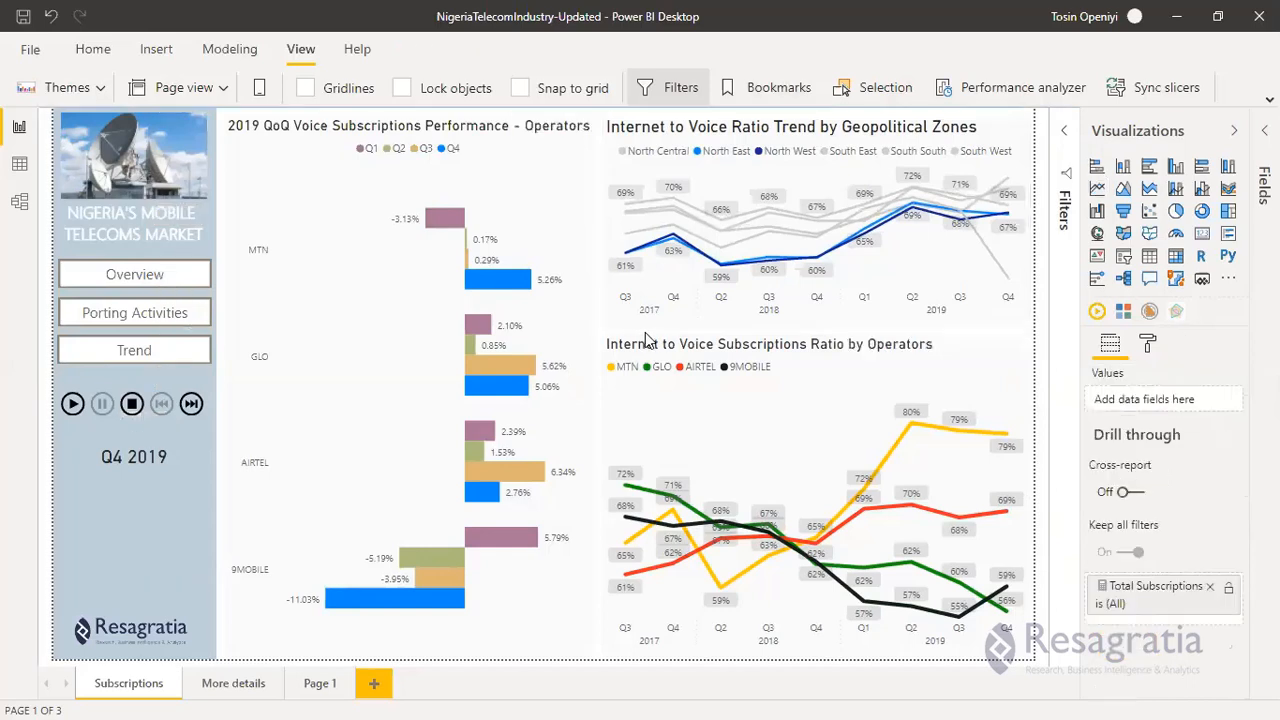
click(1234, 131)
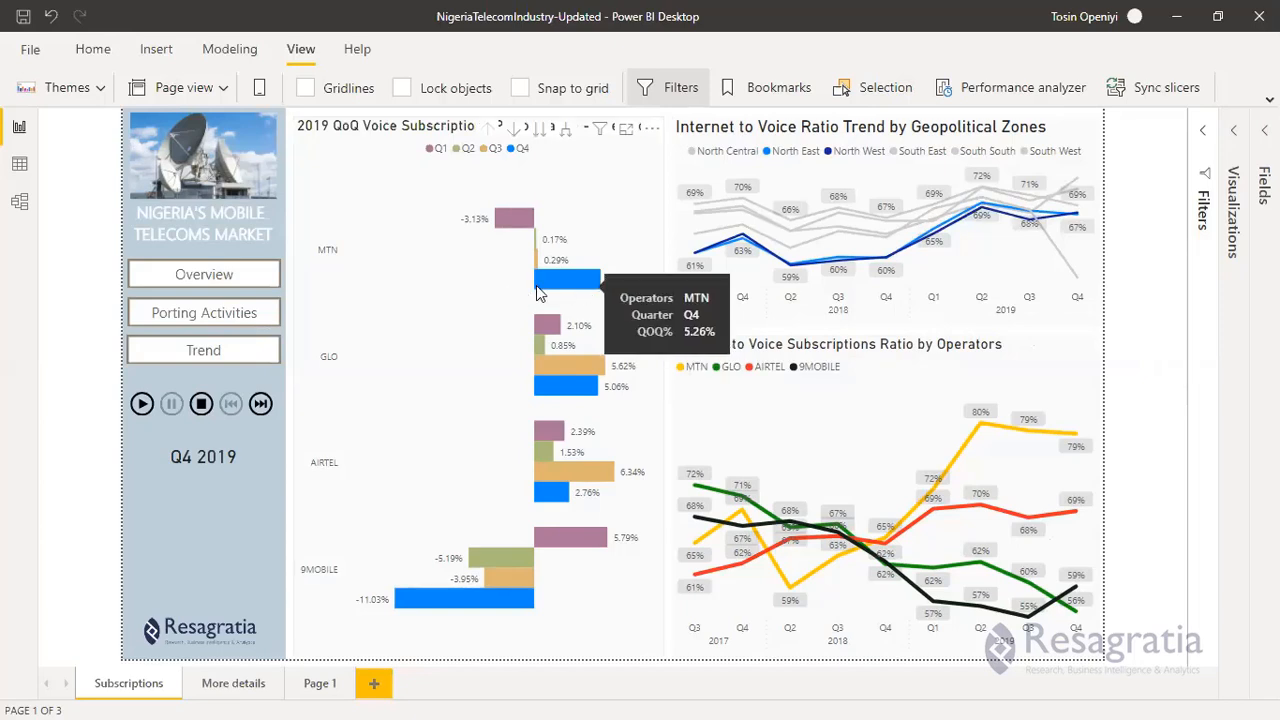
Reduce the title text size of the Internet to Voice Ratio Trend by Geopolitical Zones chart to 16 pt and deselect it.
mouse_move(576, 292)
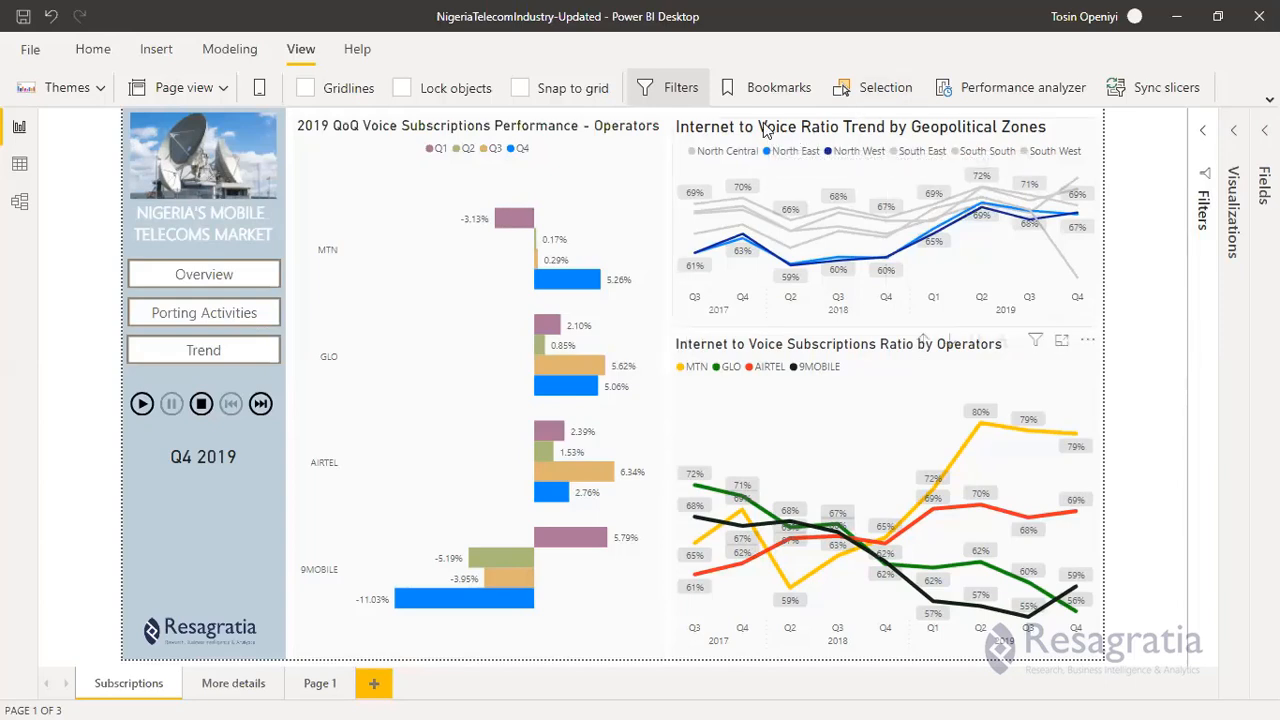
click(1234, 131)
click(1148, 343)
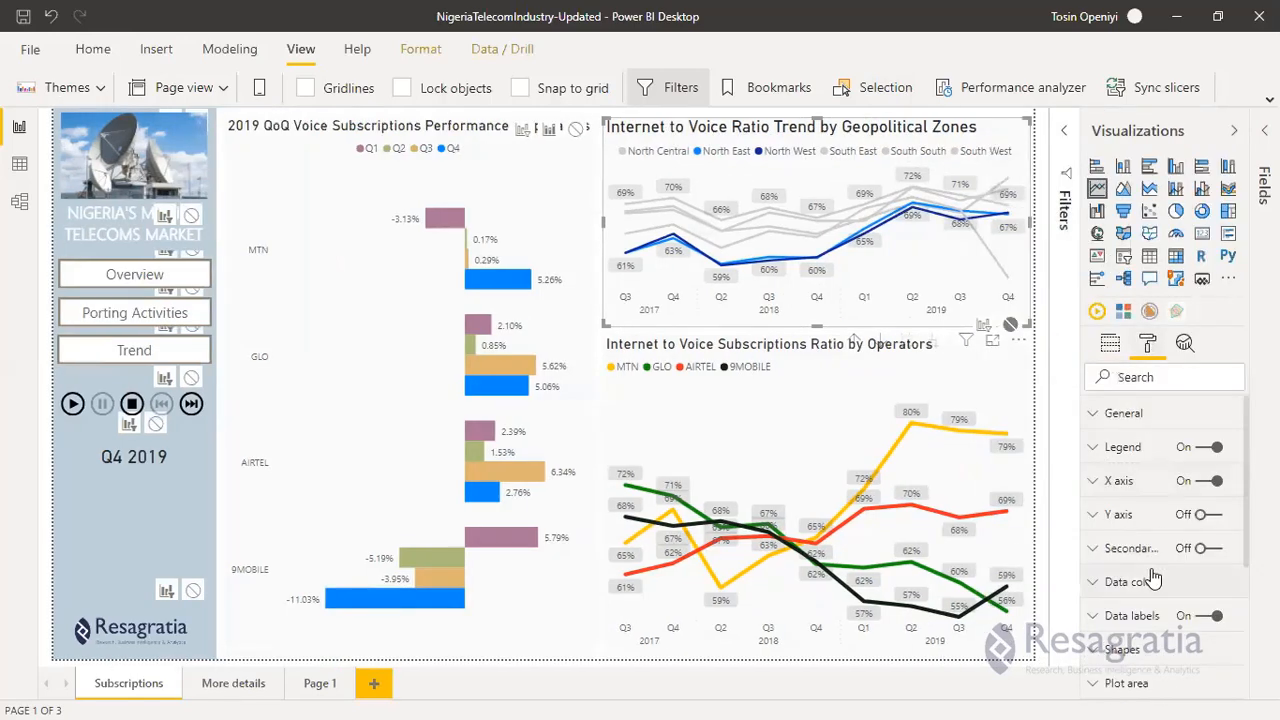
scroll(1168, 583, down, 1)
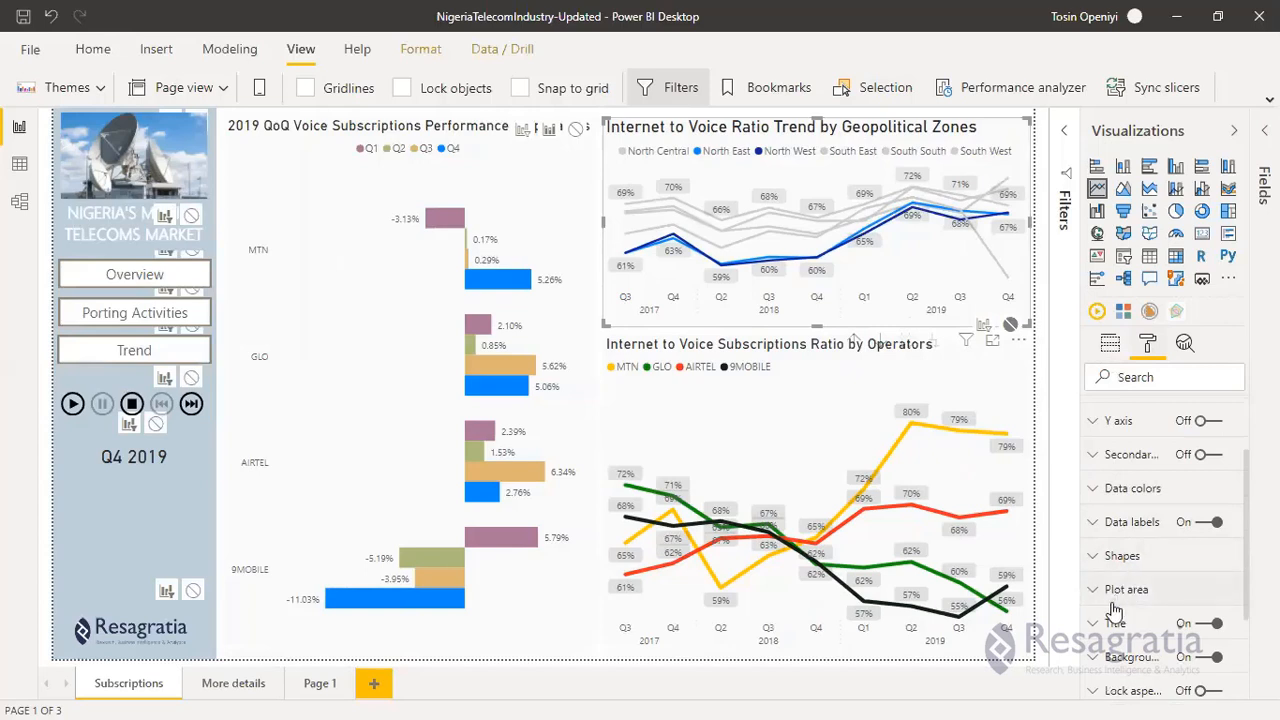
click(1096, 627)
scroll(1164, 585, down, 4)
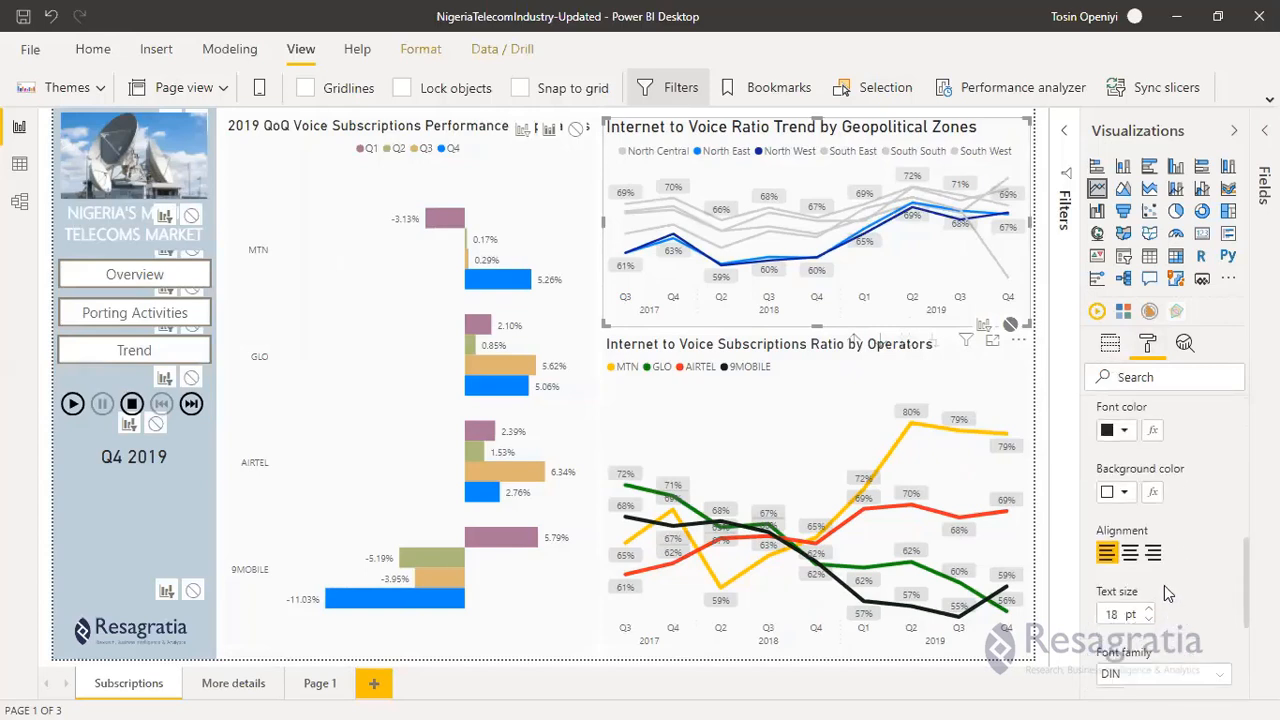
scroll(1164, 585, up, 1)
scroll(1164, 588, down, 2)
click(1149, 620)
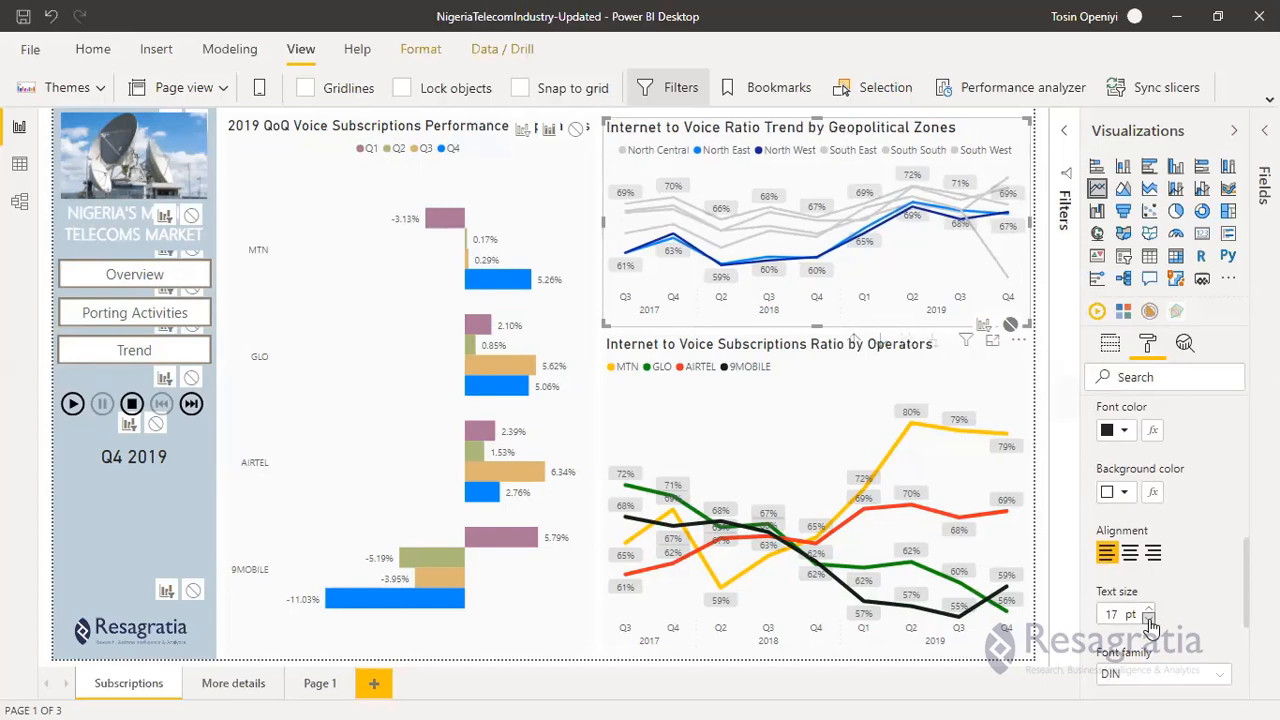
click(1149, 621)
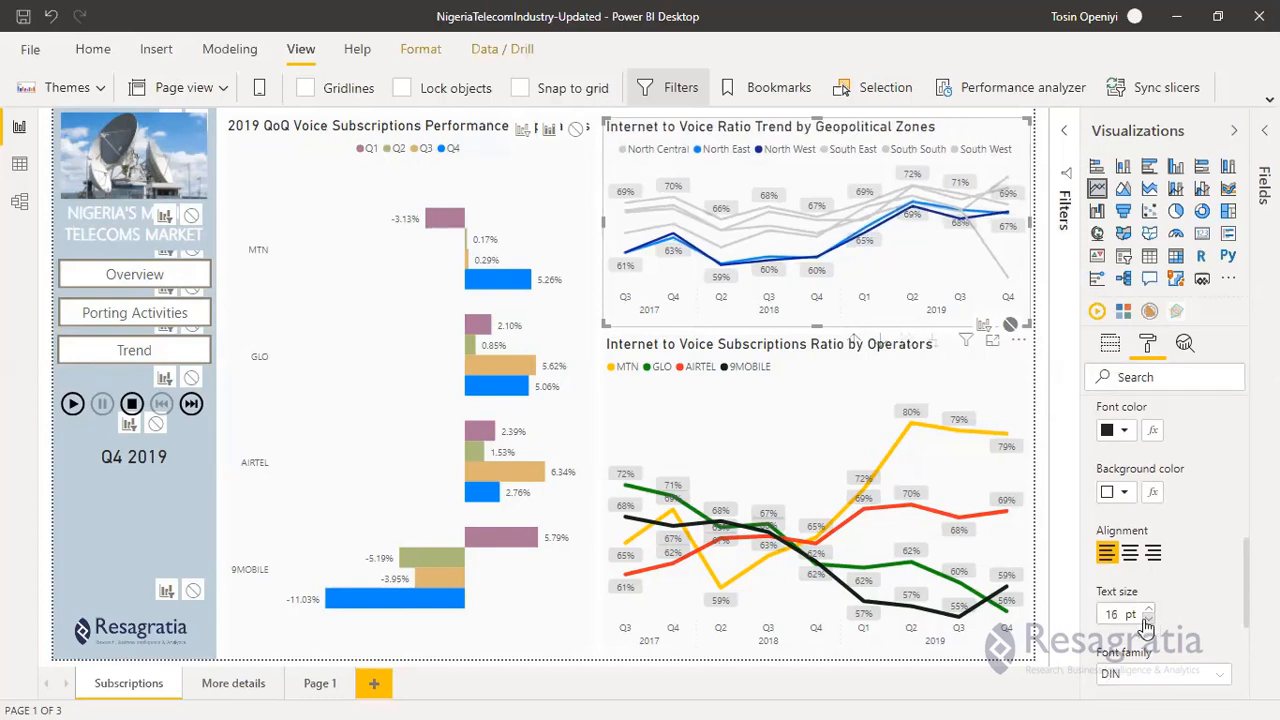
click(650, 335)
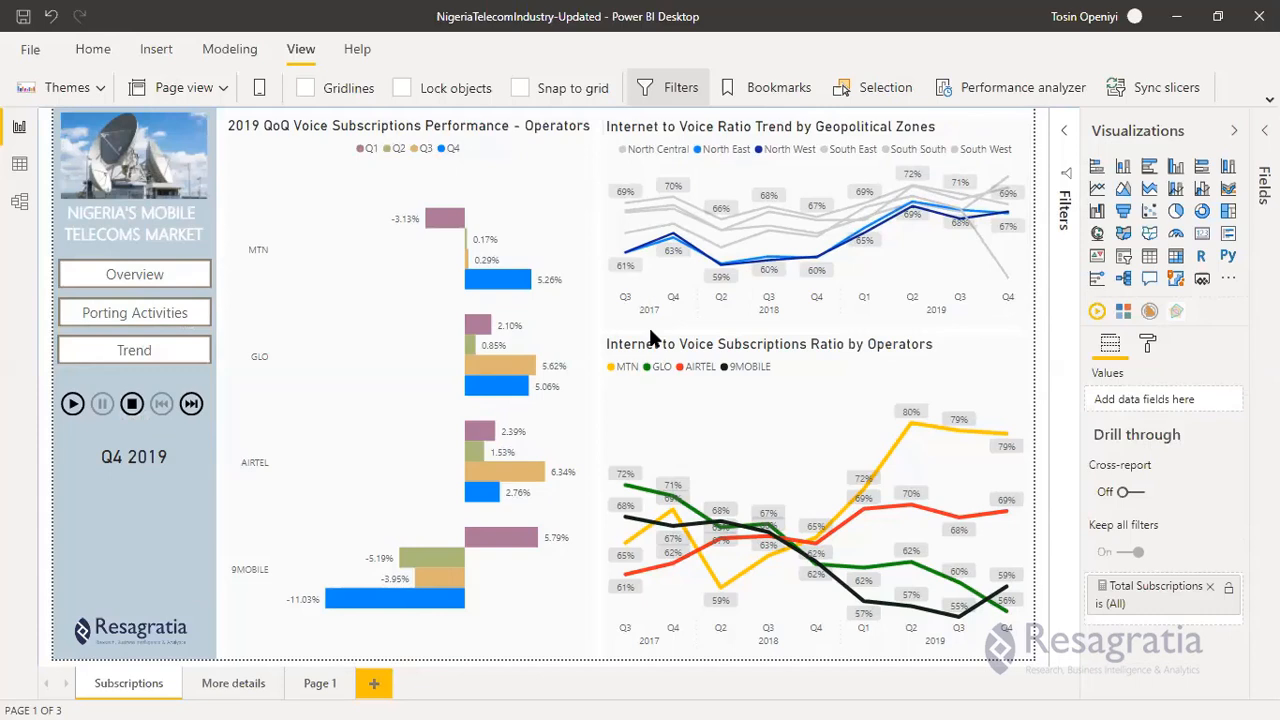
Examine the title formatting settings of the 2019 QoQ Voice Subscriptions Performance chart.
click(585, 196)
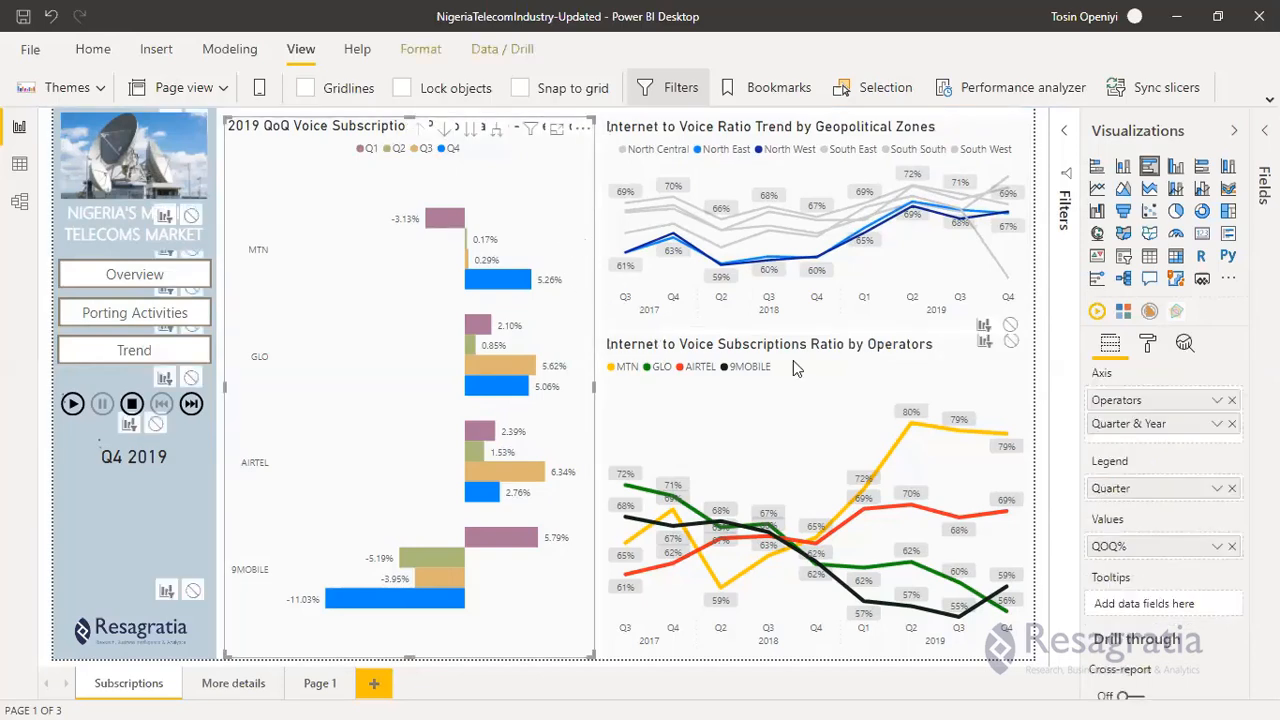
click(1148, 343)
scroll(1145, 548, down, 5)
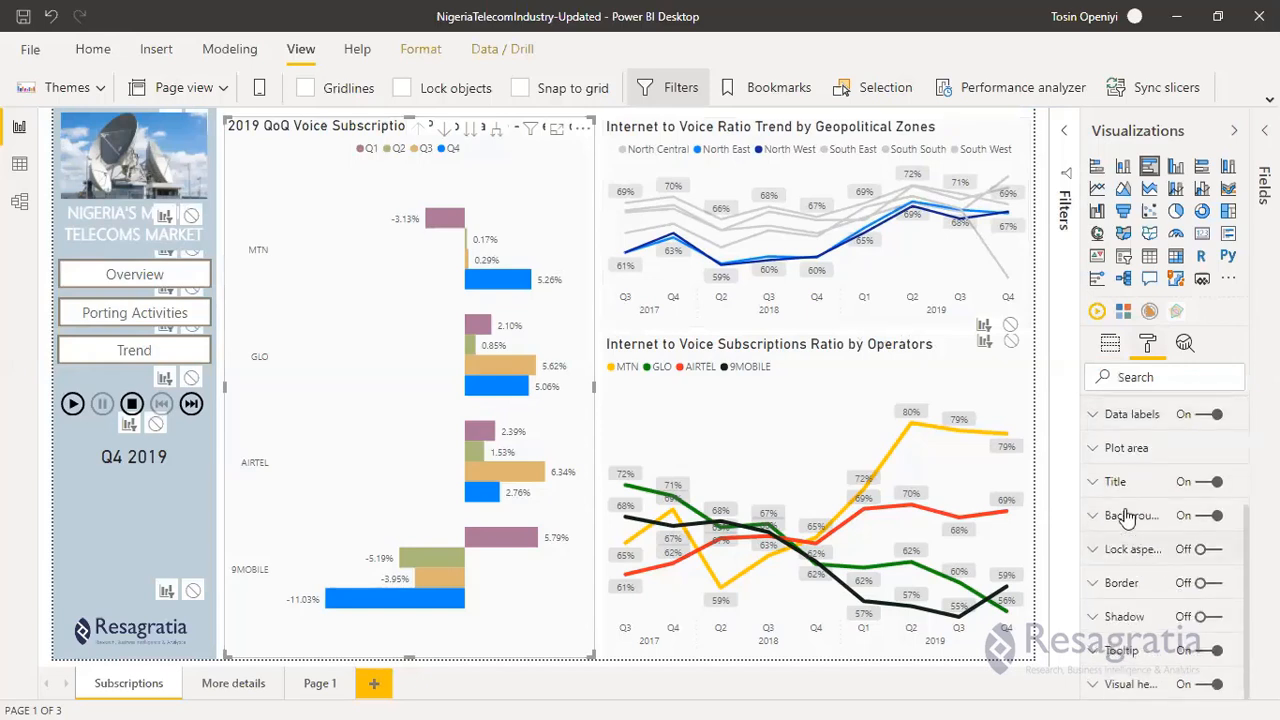
click(1100, 485)
scroll(1176, 597, down, 3)
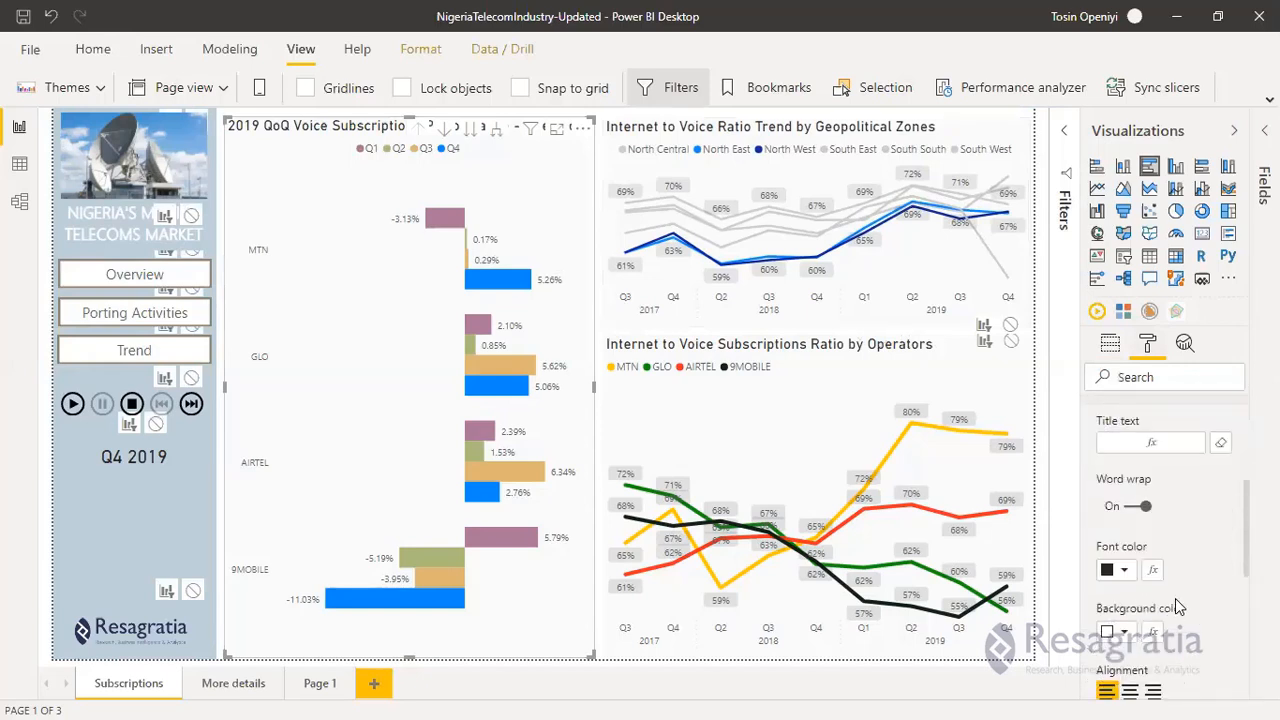
scroll(1175, 597, down, 1)
scroll(1150, 580, up, 4)
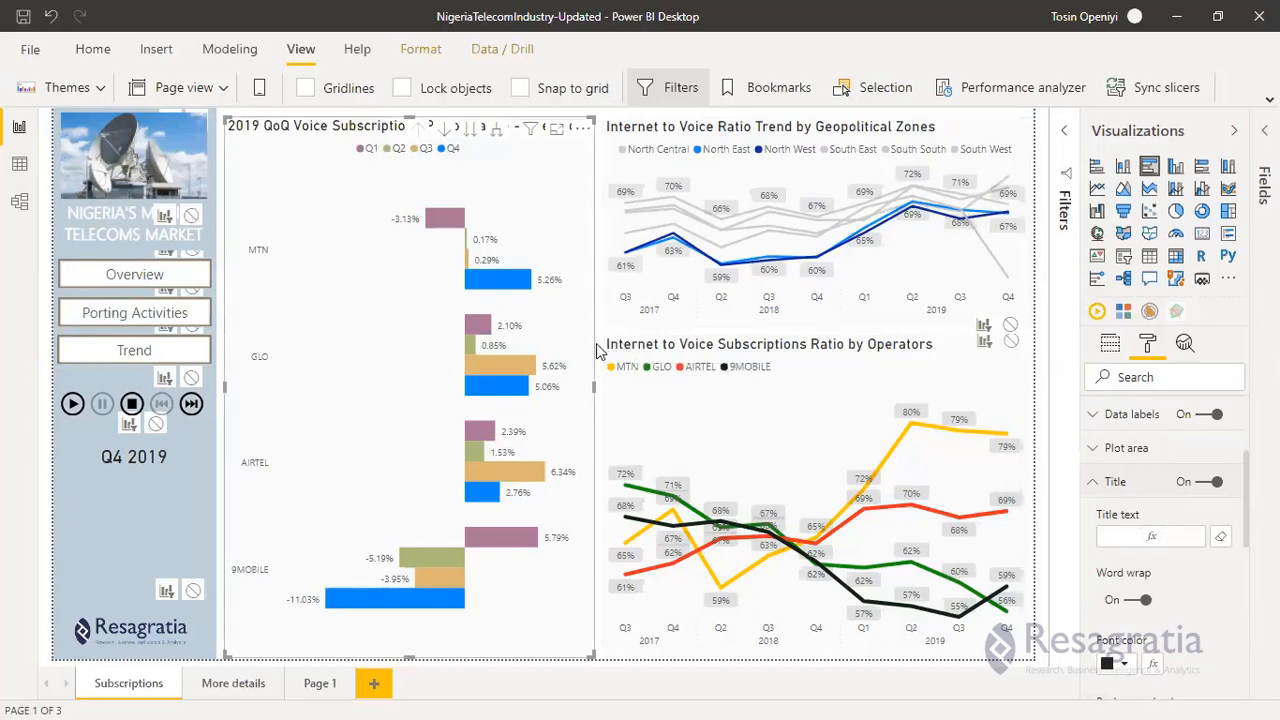
Switch the report to the Overview view and select the Total Subscriptions card.
ctrl+click(110, 283)
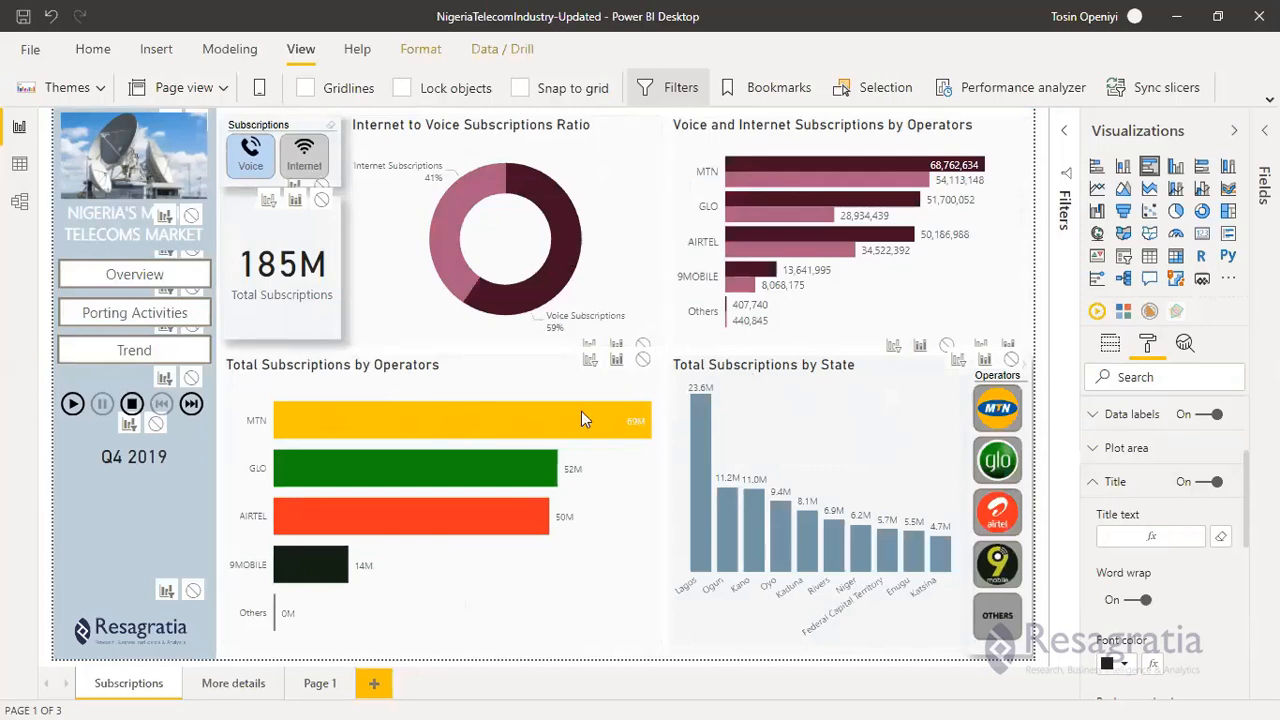
click(407, 358)
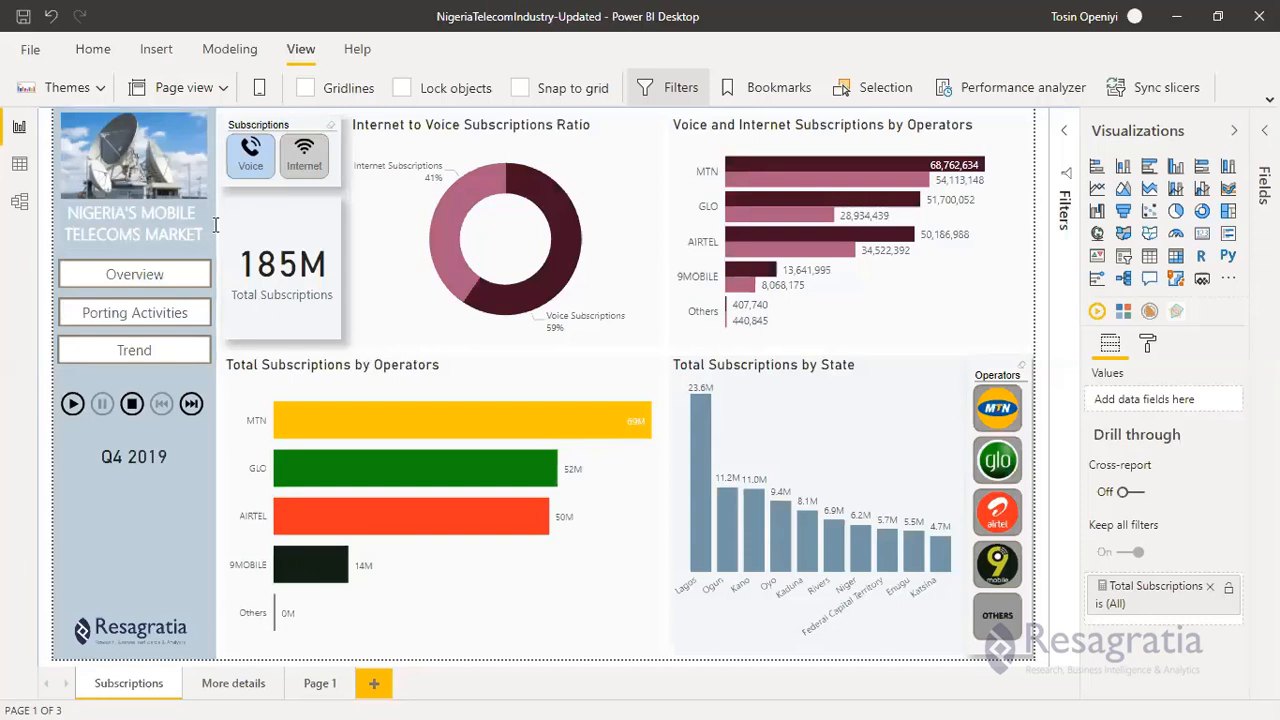
click(275, 220)
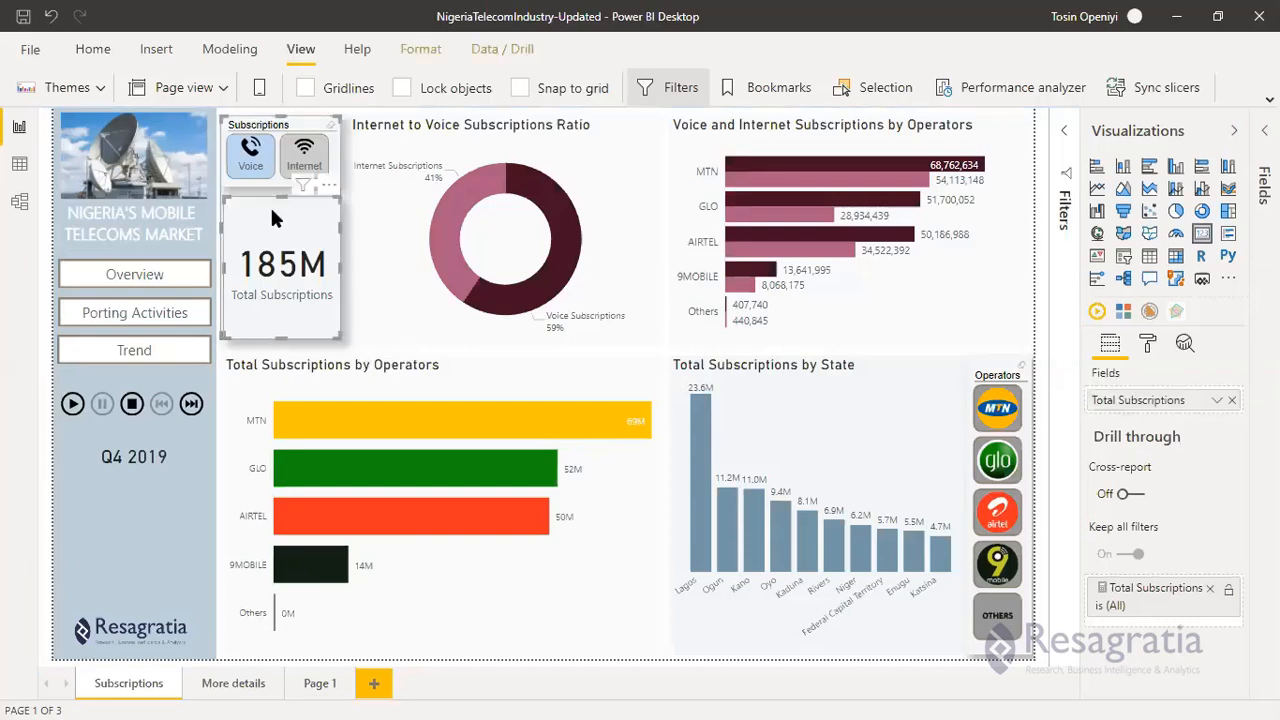
Filter the Overview visuals by Internet subscriptions and switch the Subscriptions slicer back to Voice.
click(312, 168)
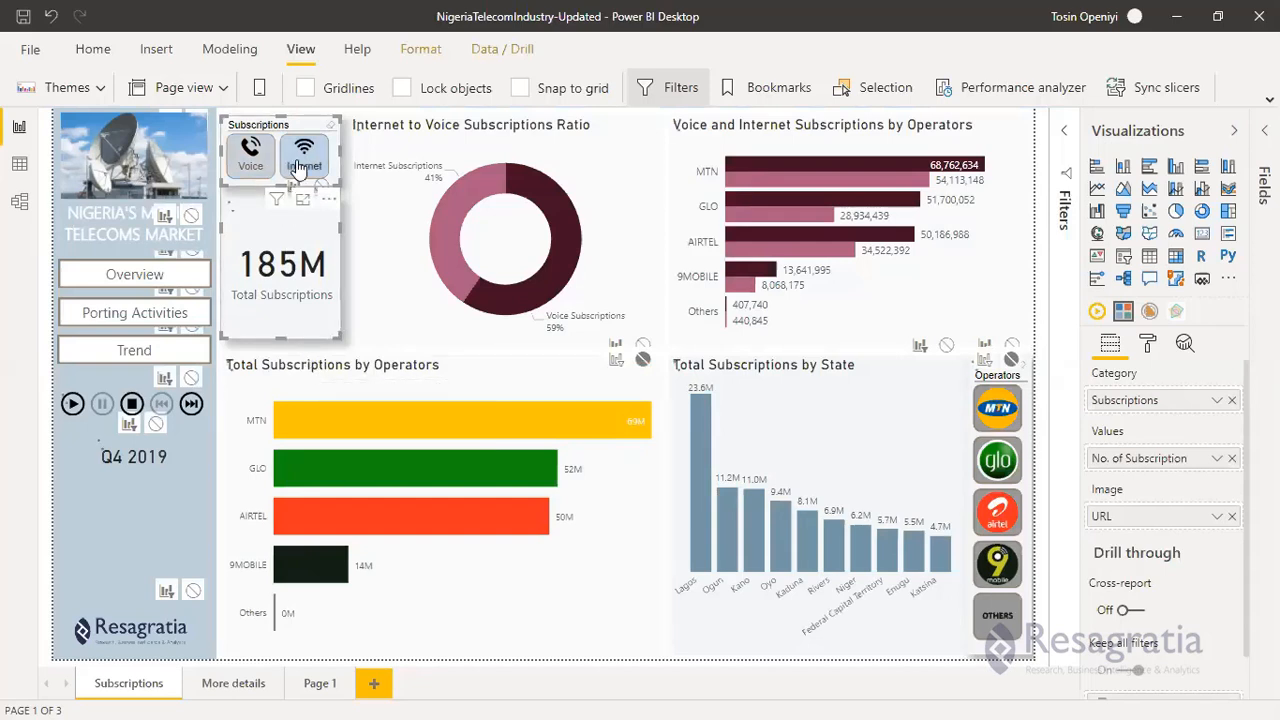
click(300, 167)
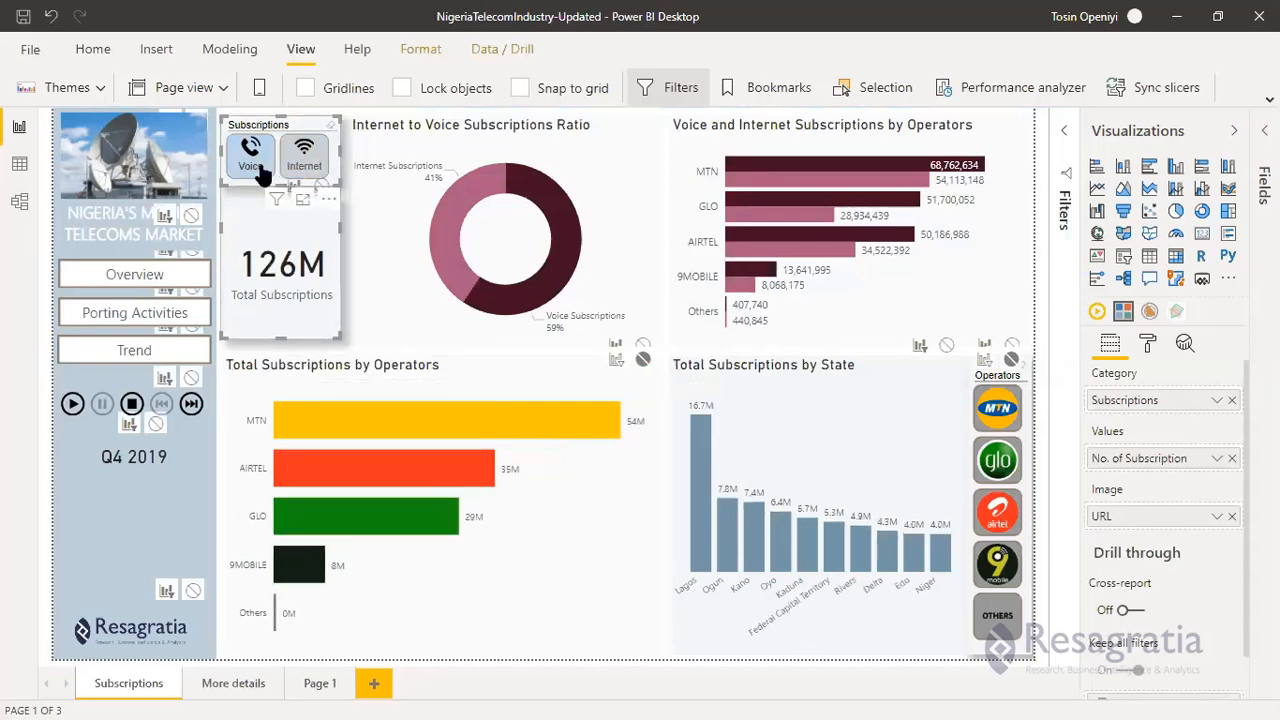
click(255, 168)
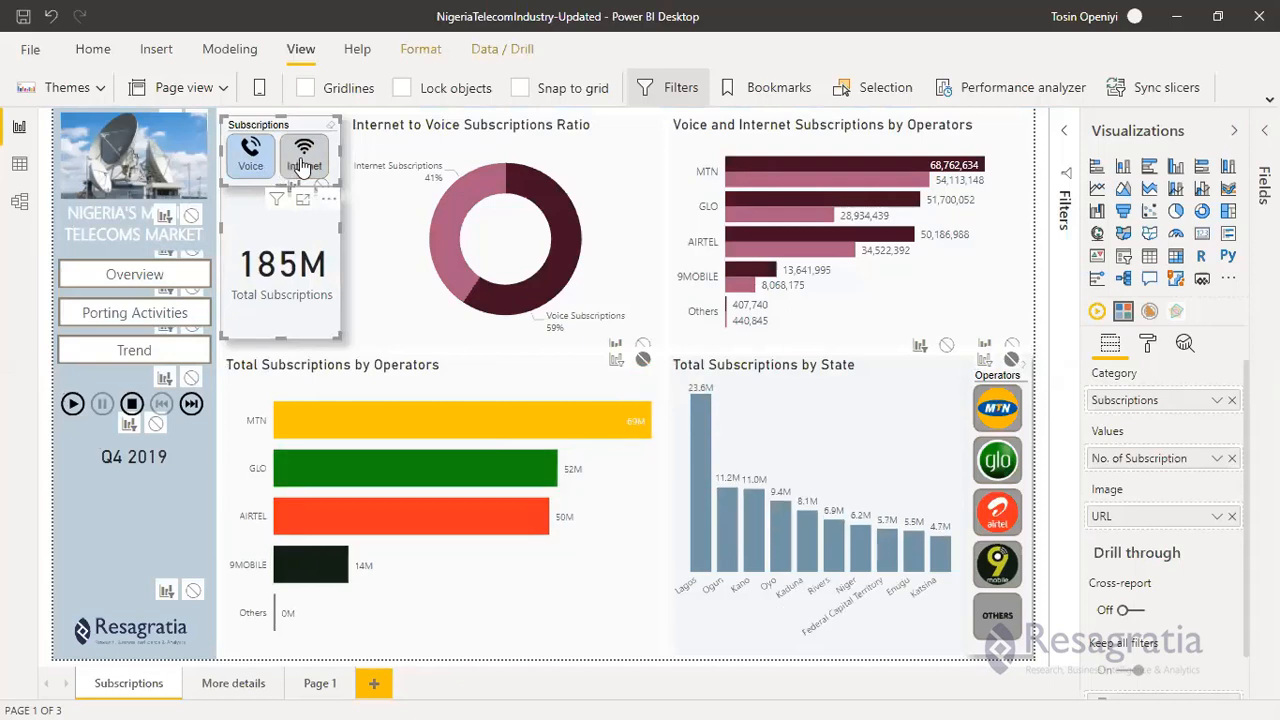
Open the Total Subscriptions card's category label formatting and toggle the label off and back on.
click(239, 220)
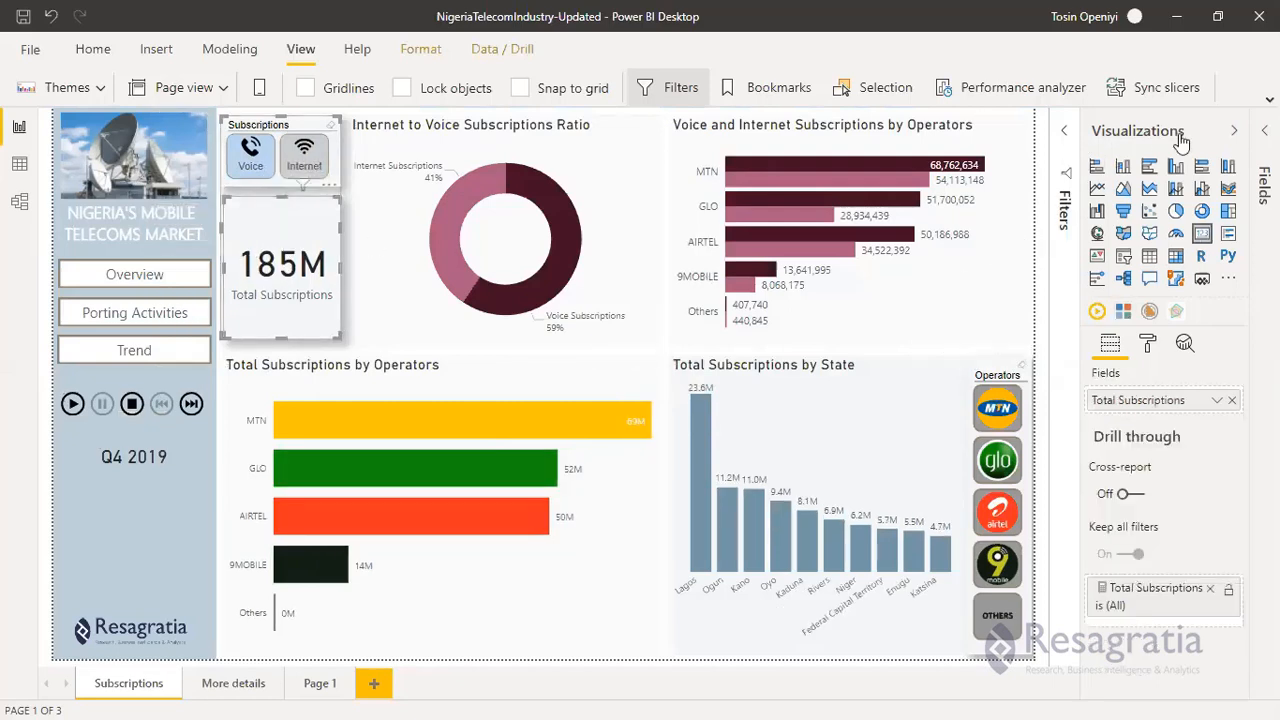
click(1236, 137)
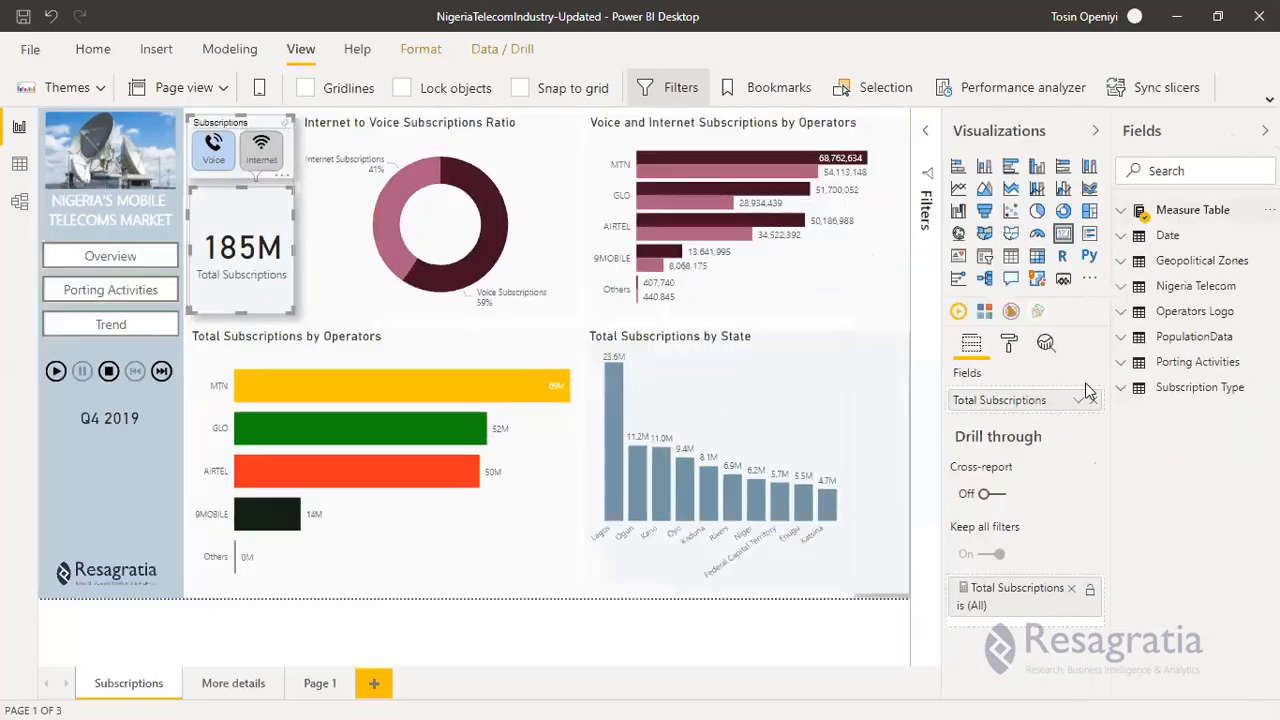
click(1011, 344)
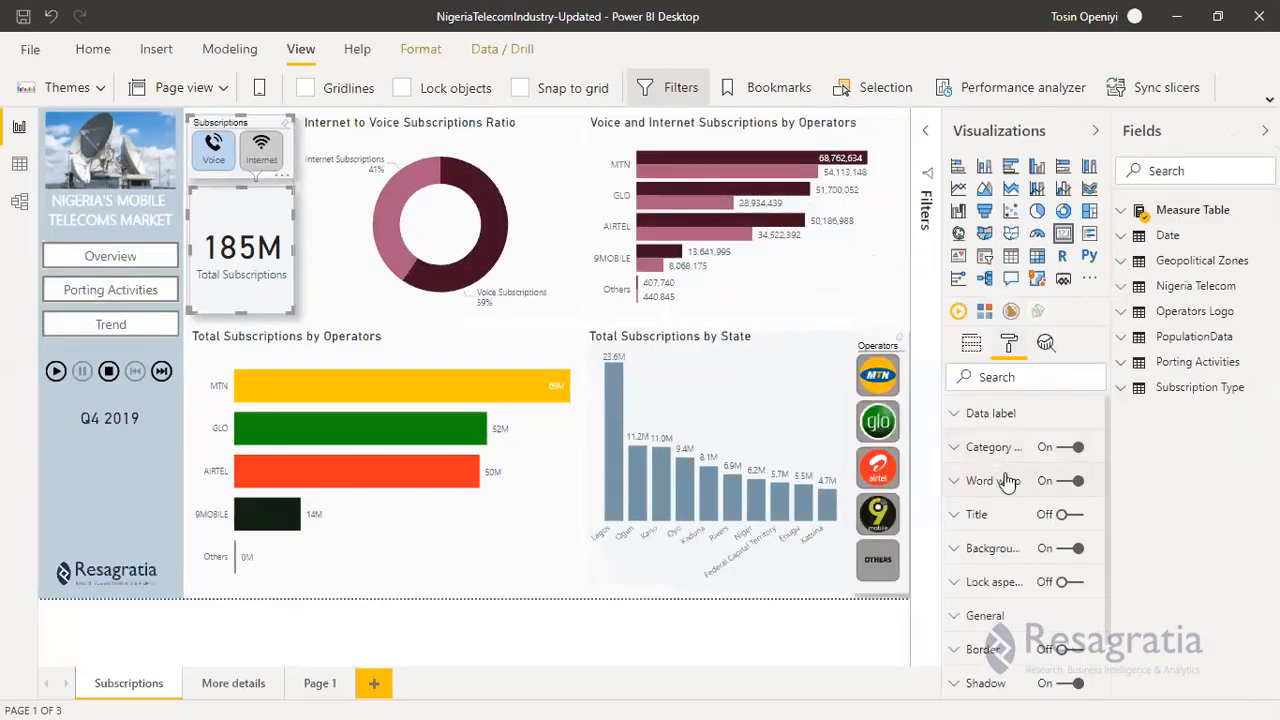
click(960, 447)
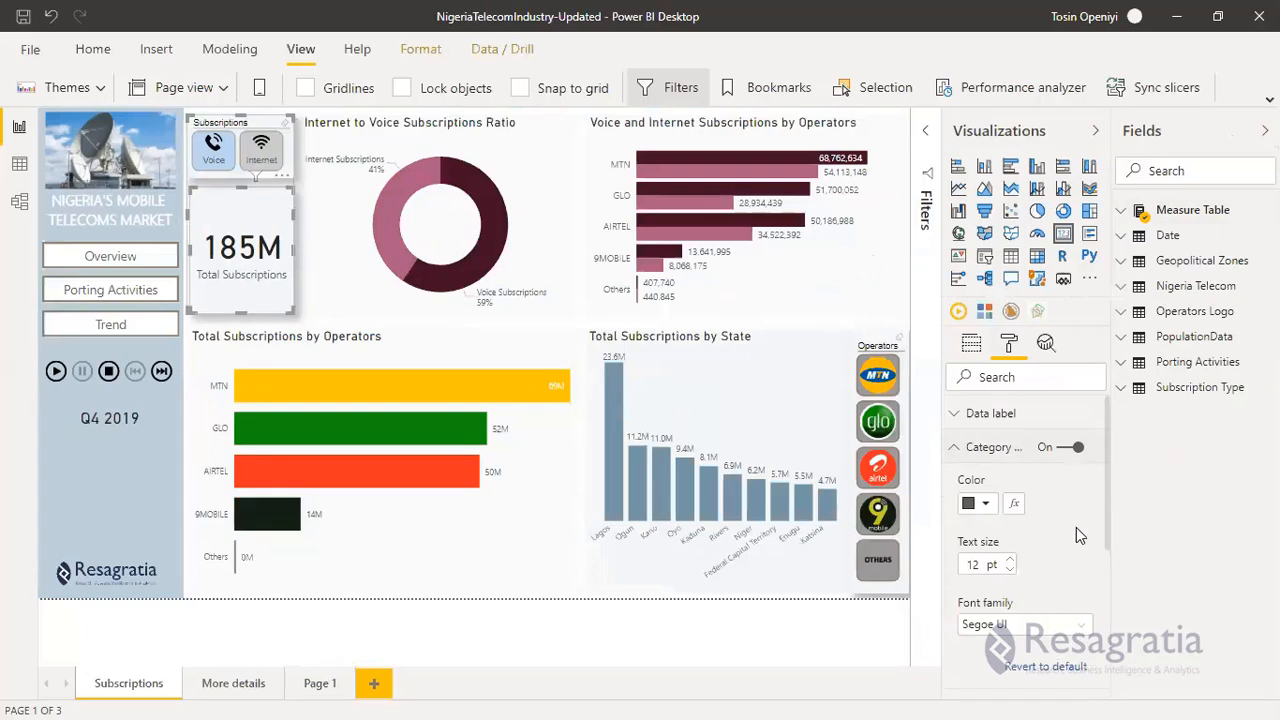
scroll(1076, 527, down, 2)
scroll(1074, 523, up, 2)
click(958, 448)
click(957, 448)
click(1067, 450)
click(1077, 450)
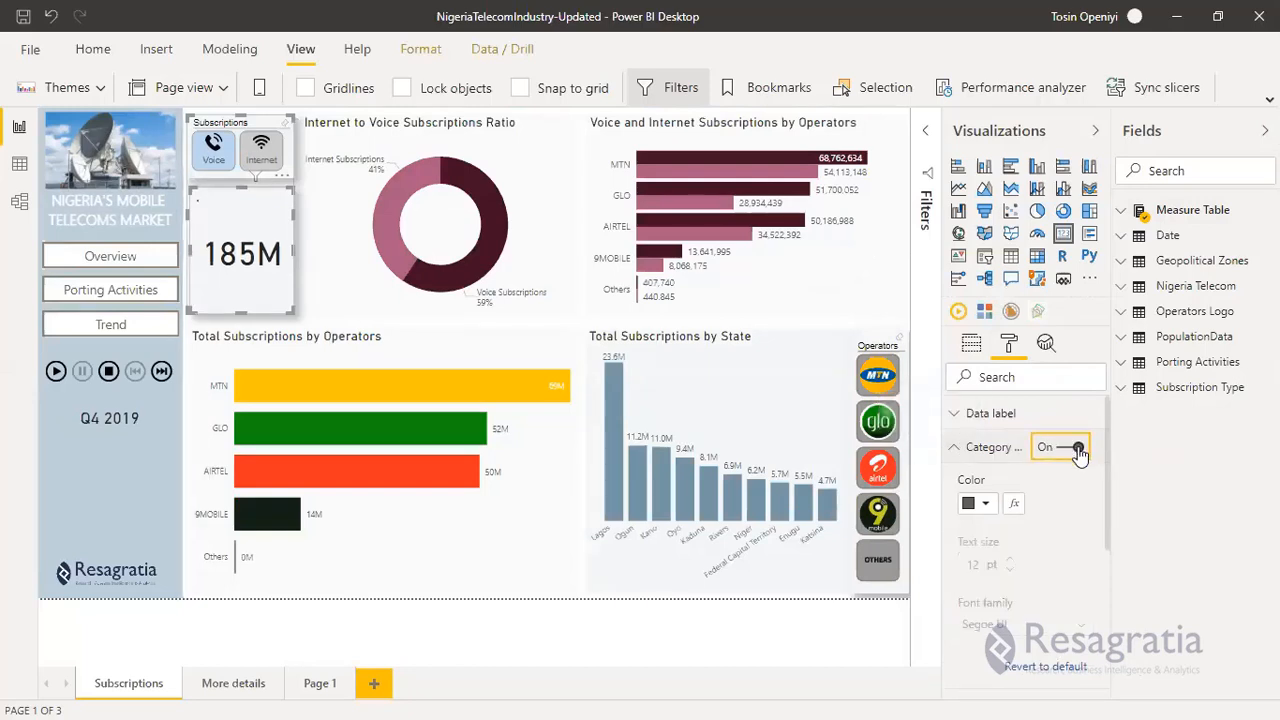
Turn off the category label on the Total Subscriptions card and collapse its options.
scroll(1057, 523, down, 2)
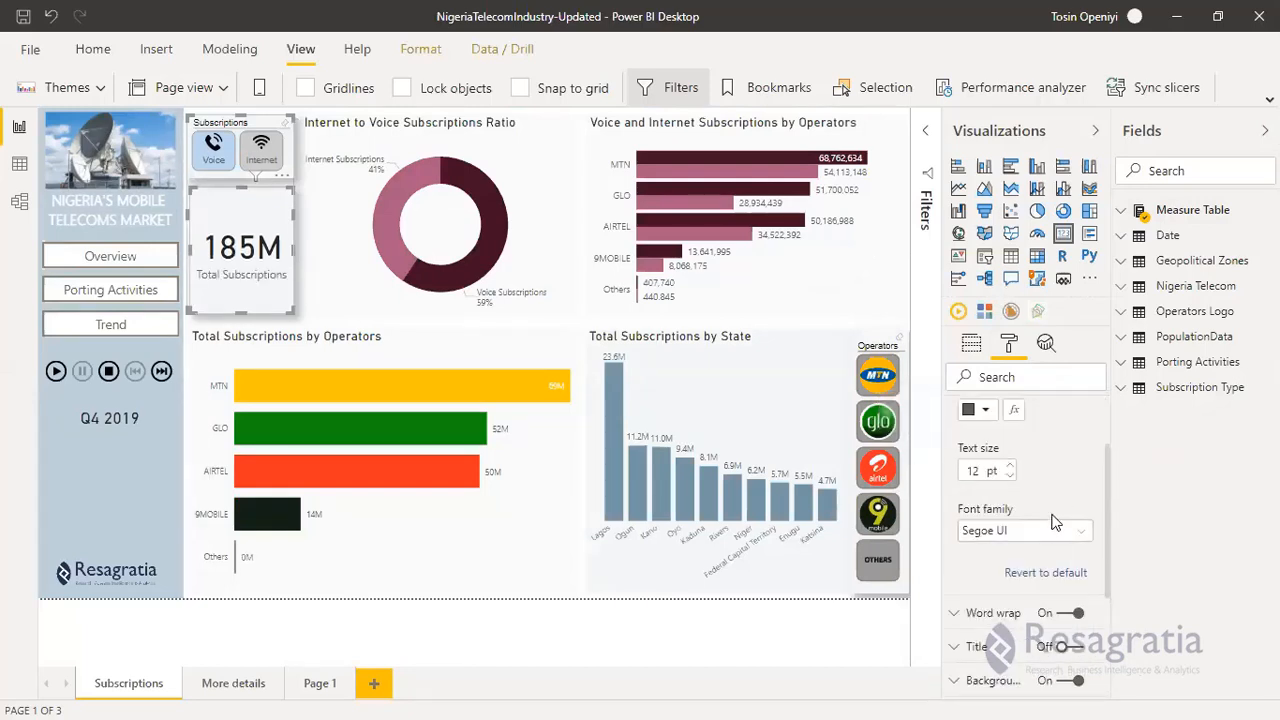
scroll(1052, 520, up, 2)
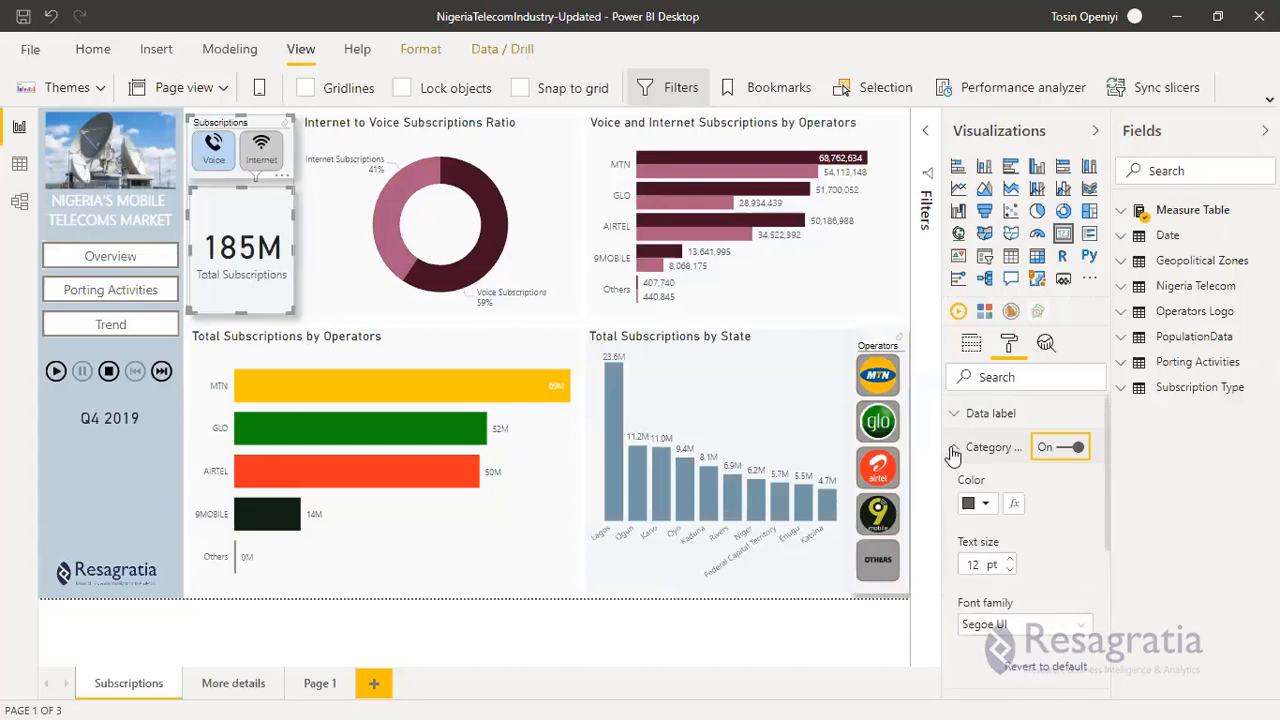
click(1062, 448)
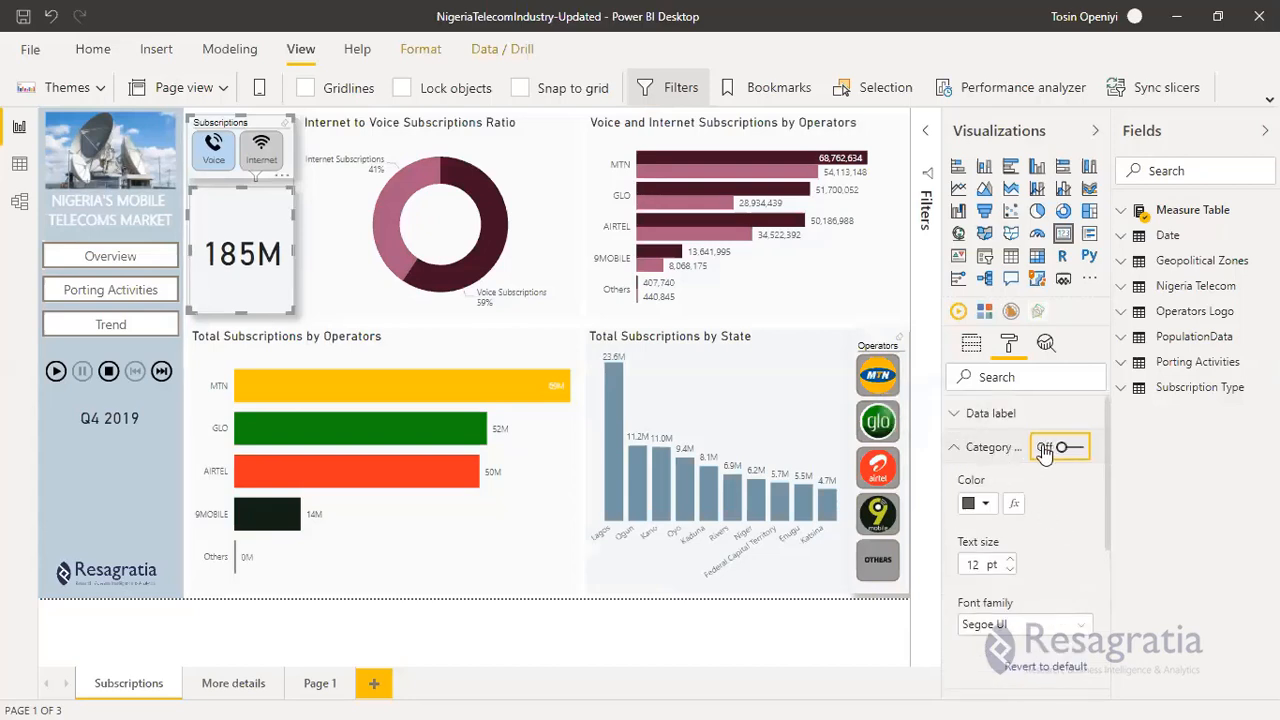
click(956, 448)
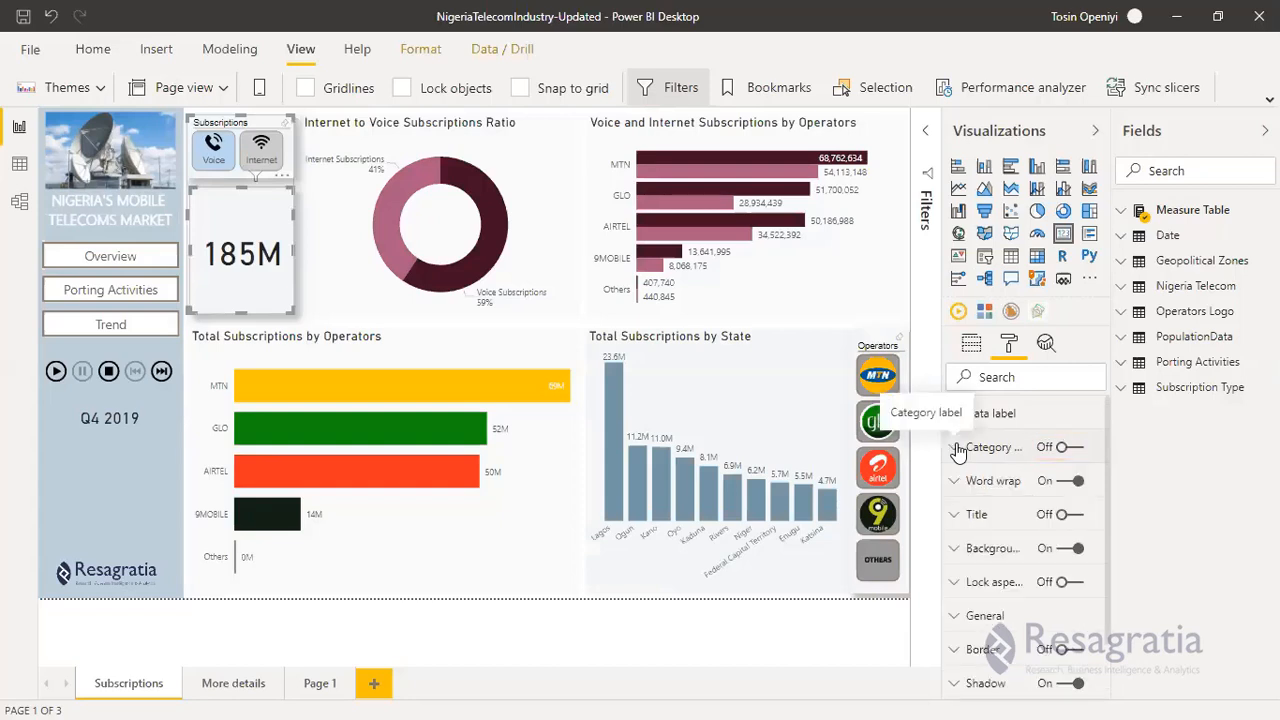
Turn on the Total Subscriptions card's title, set its text to "Test" and center it.
click(1062, 514)
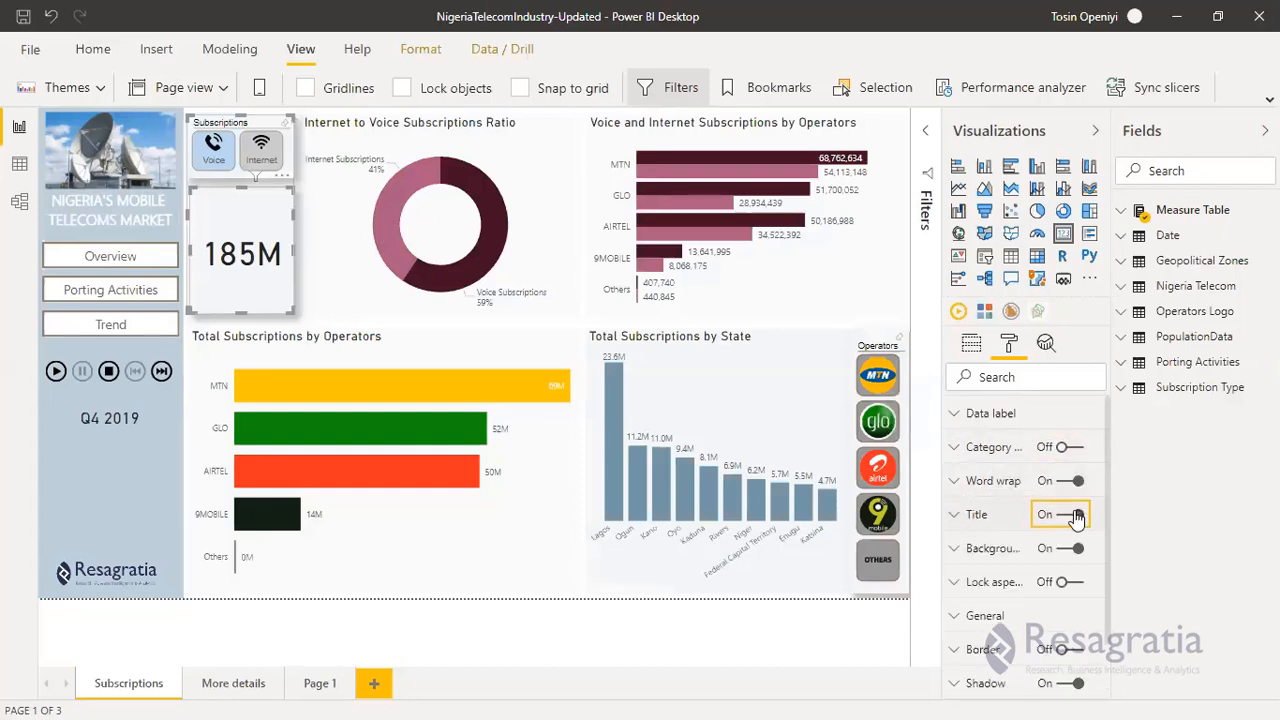
click(966, 515)
click(1061, 568)
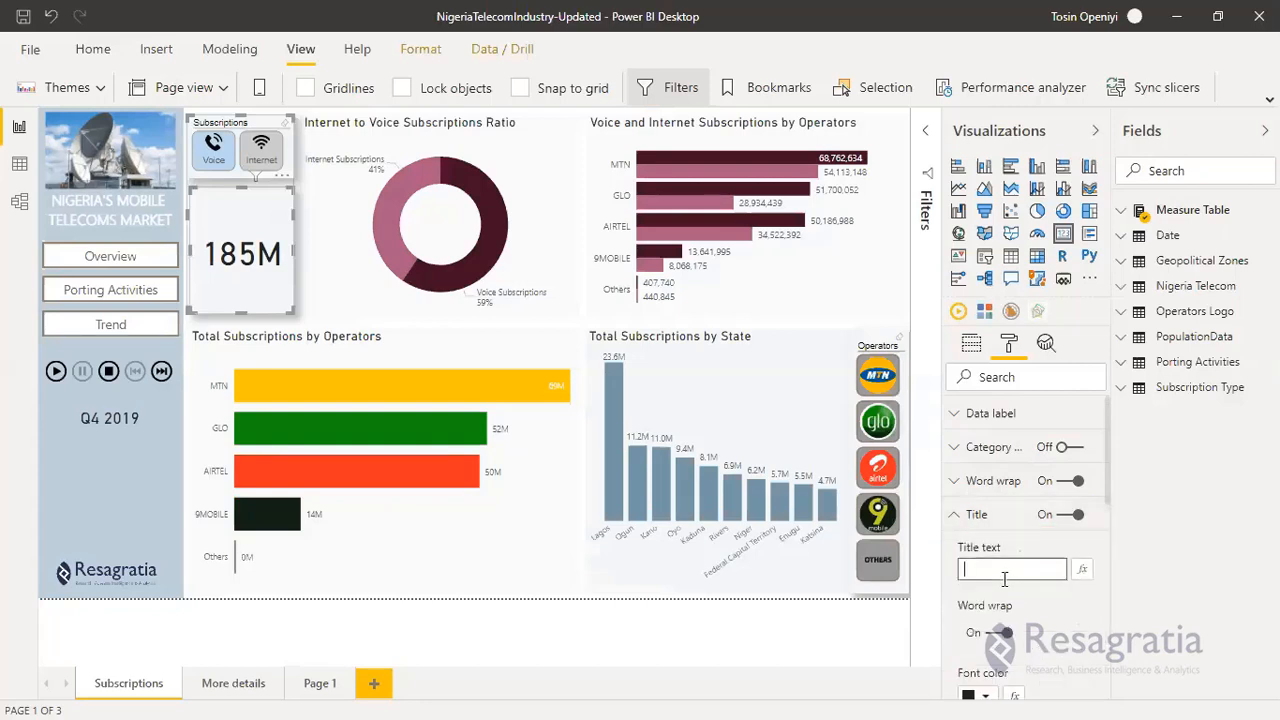
text(Test)
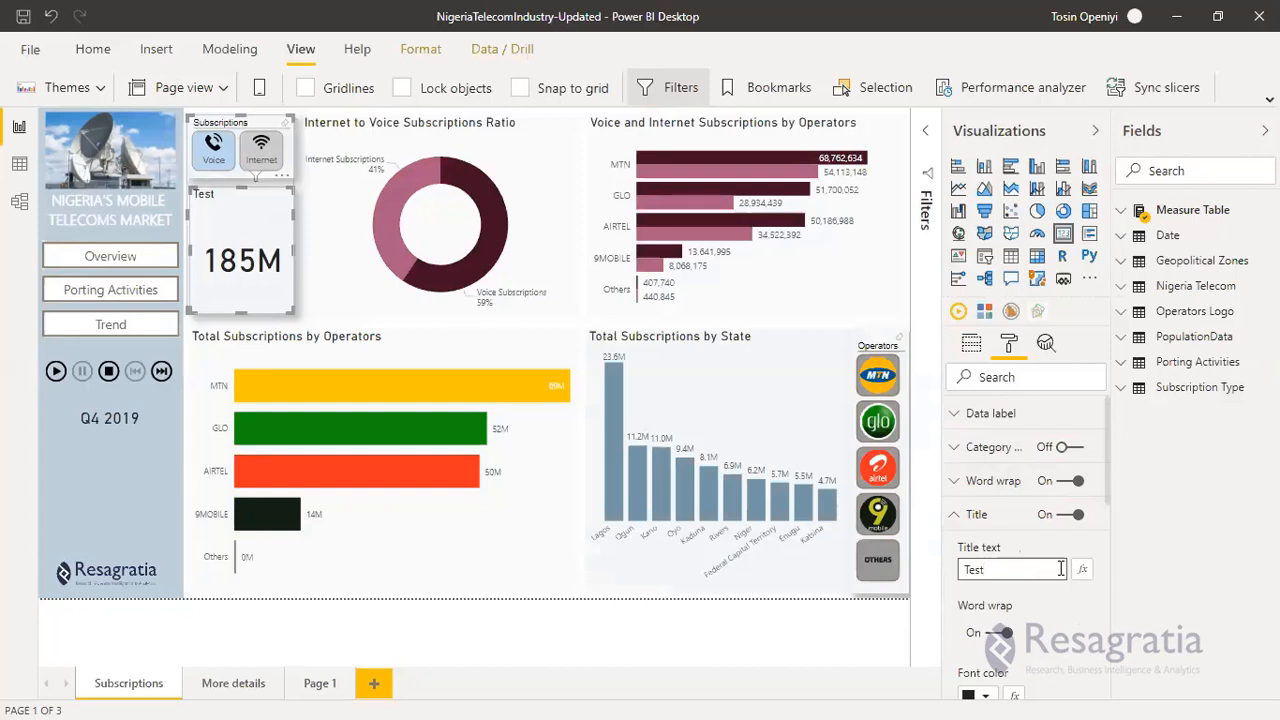
scroll(1088, 612, down, 3)
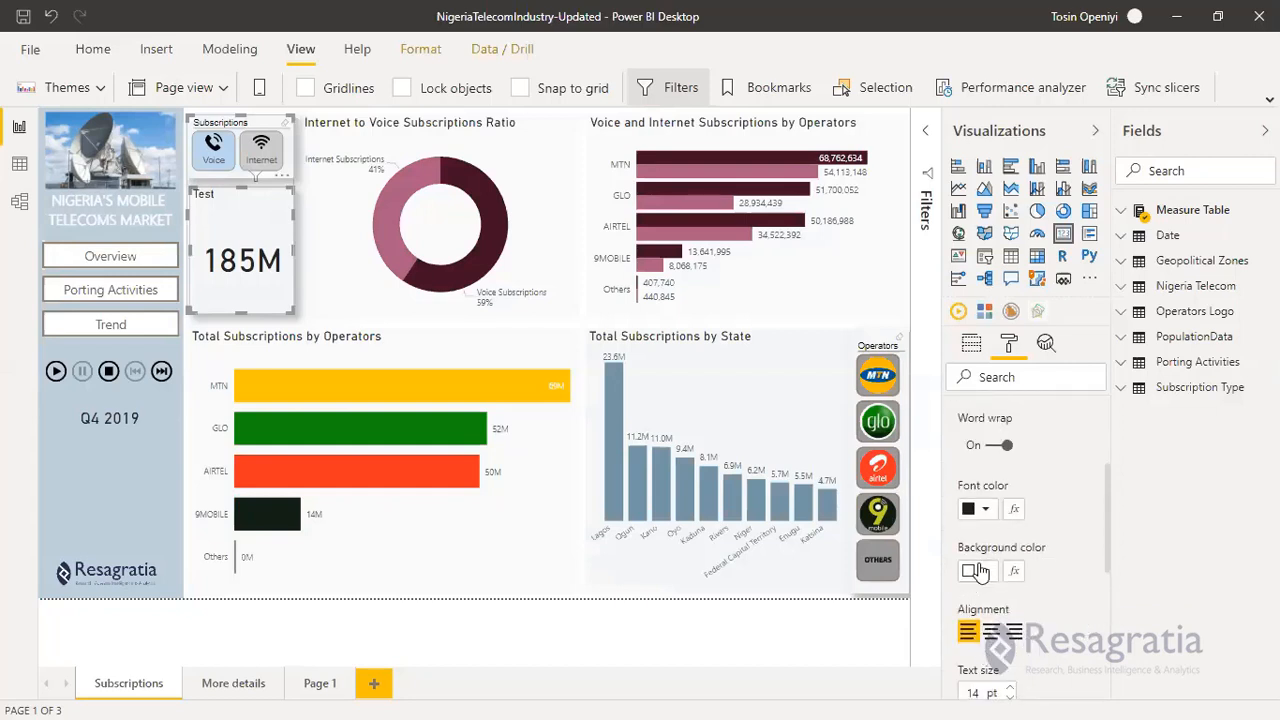
click(993, 632)
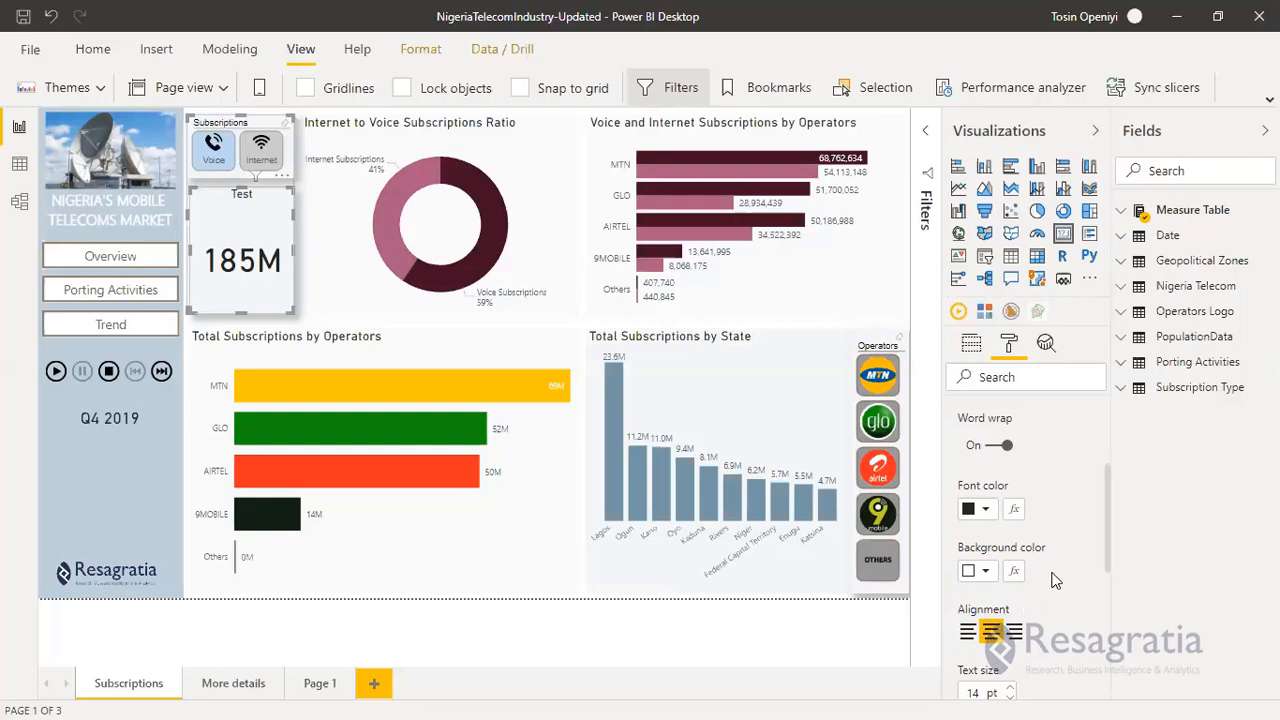
Turn off the card's title, turn its category label back on and deselect the card.
scroll(1050, 560, up, 3)
click(1062, 515)
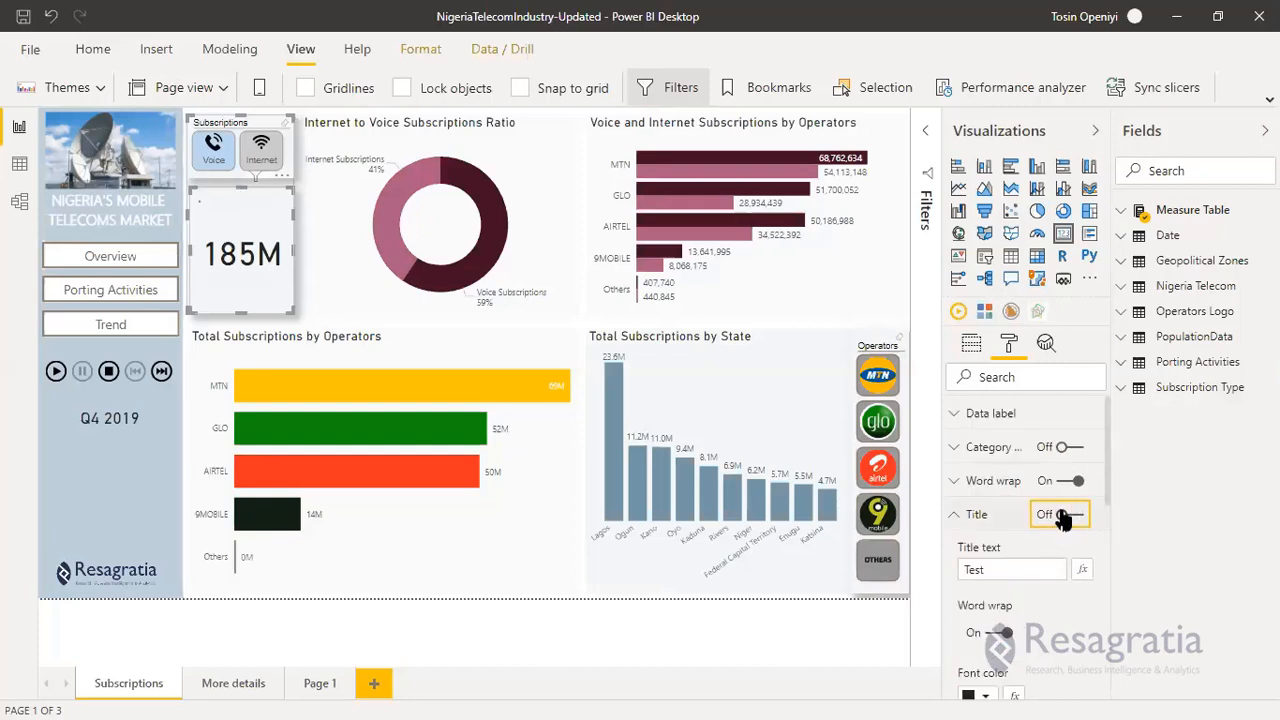
click(1078, 448)
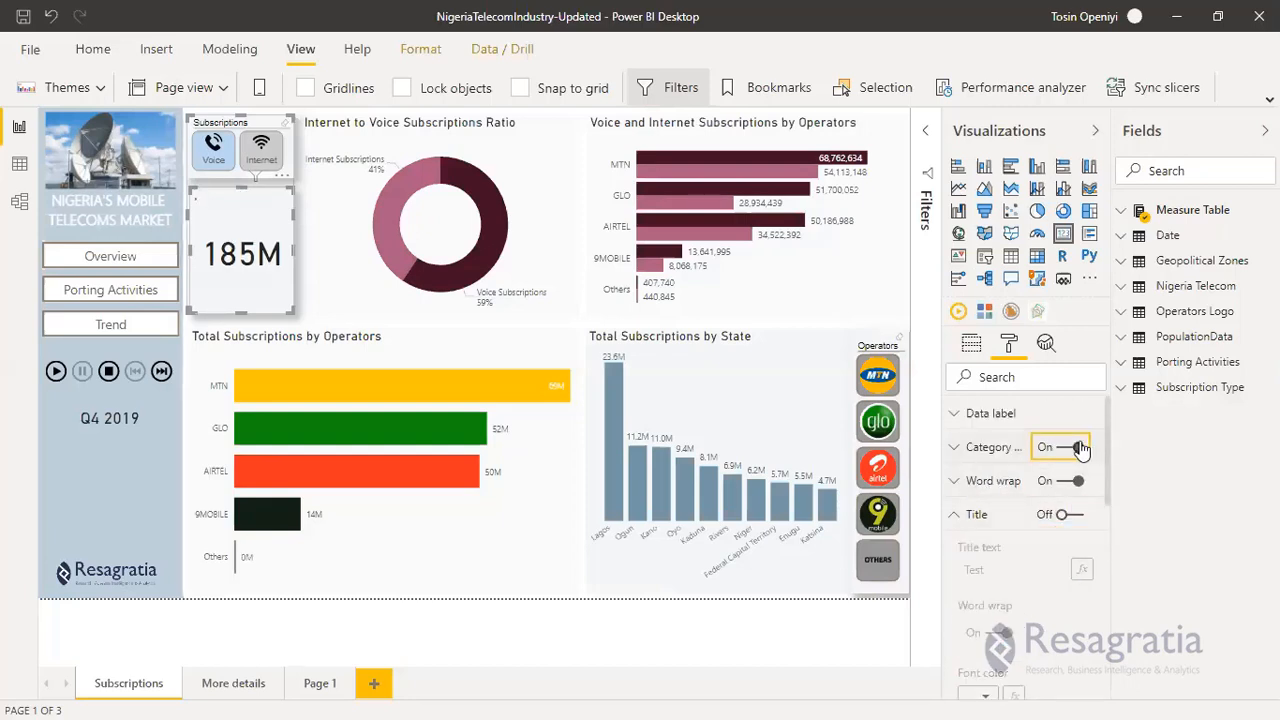
click(578, 331)
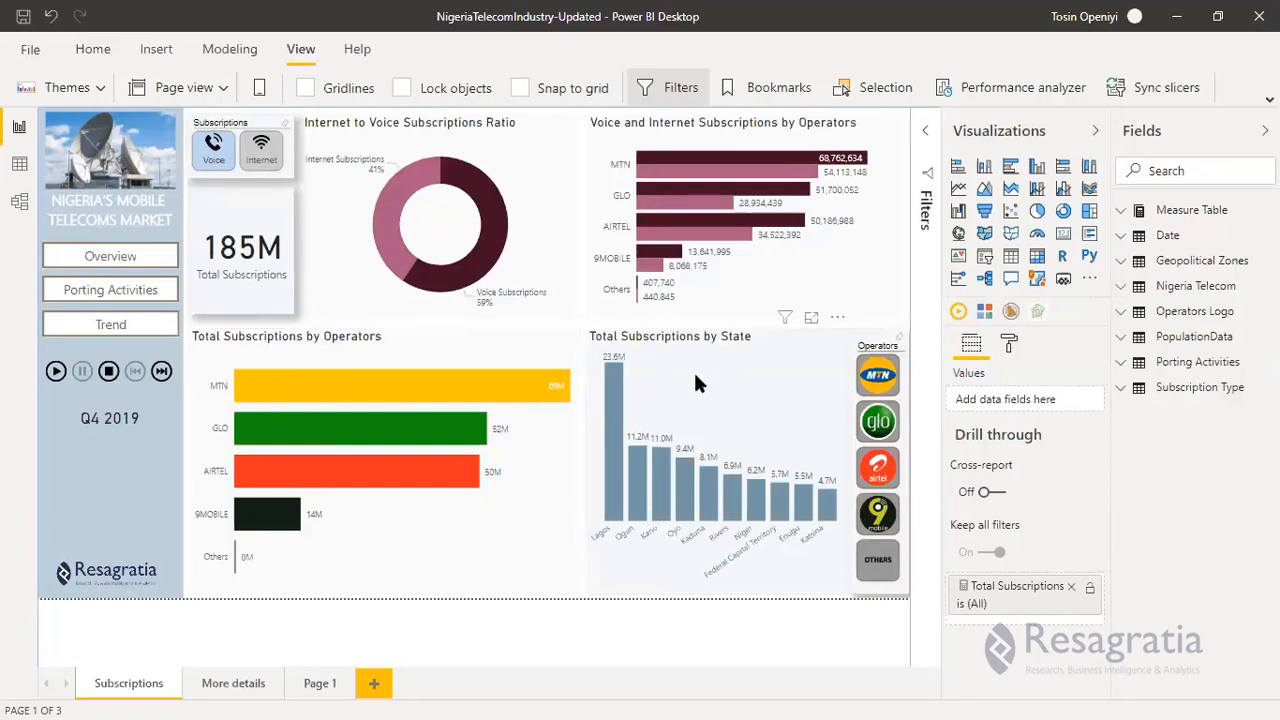
Filter the page to Internet with the Subscriptions slicer and clear the visual selection.
click(260, 152)
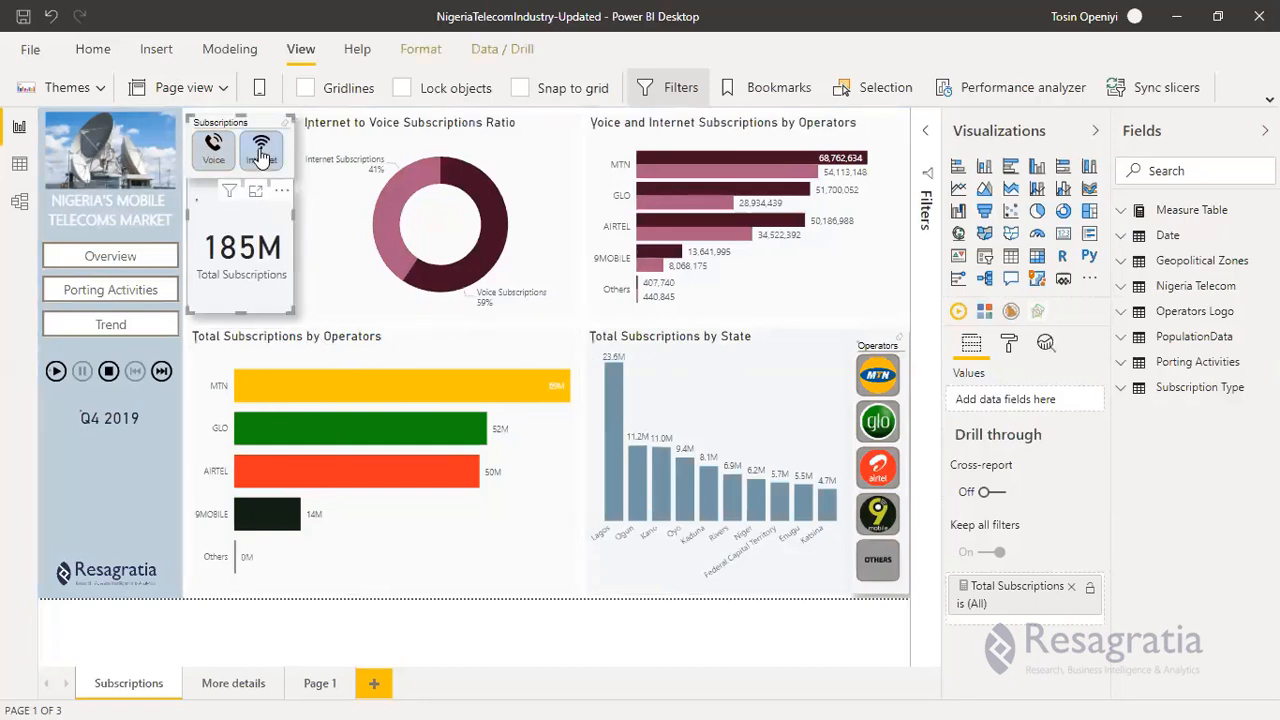
click(260, 152)
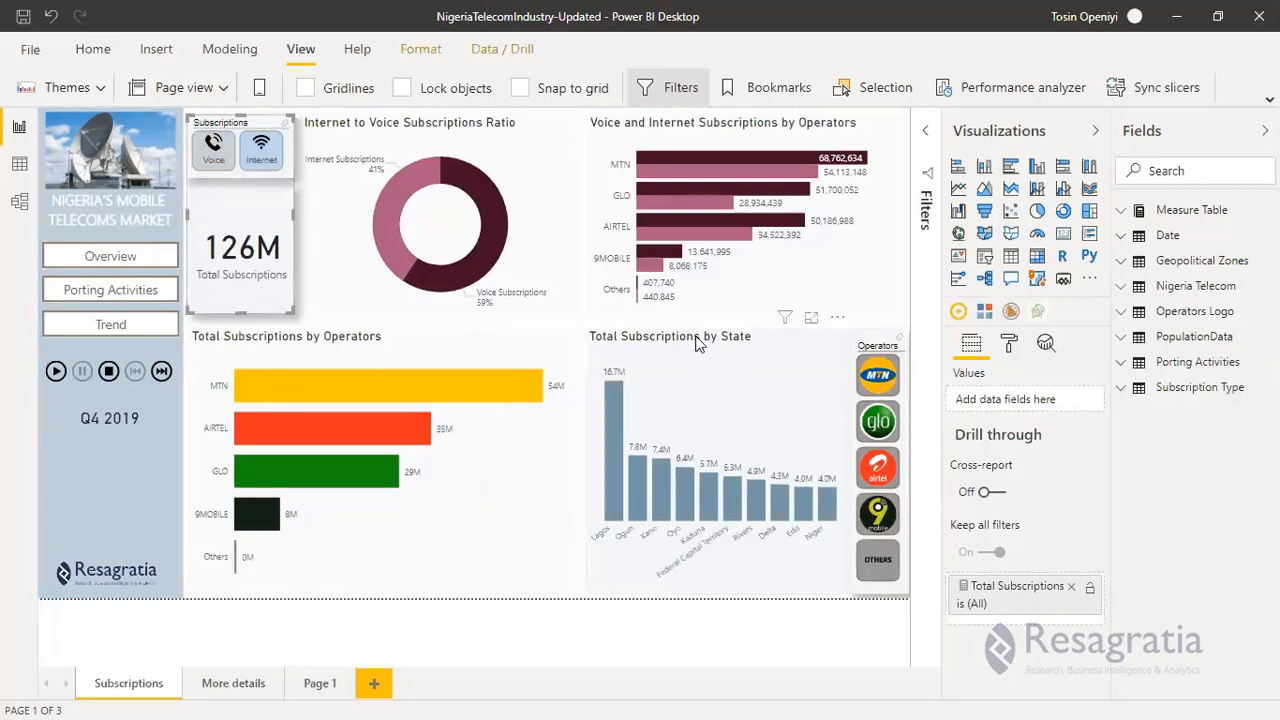
click(583, 329)
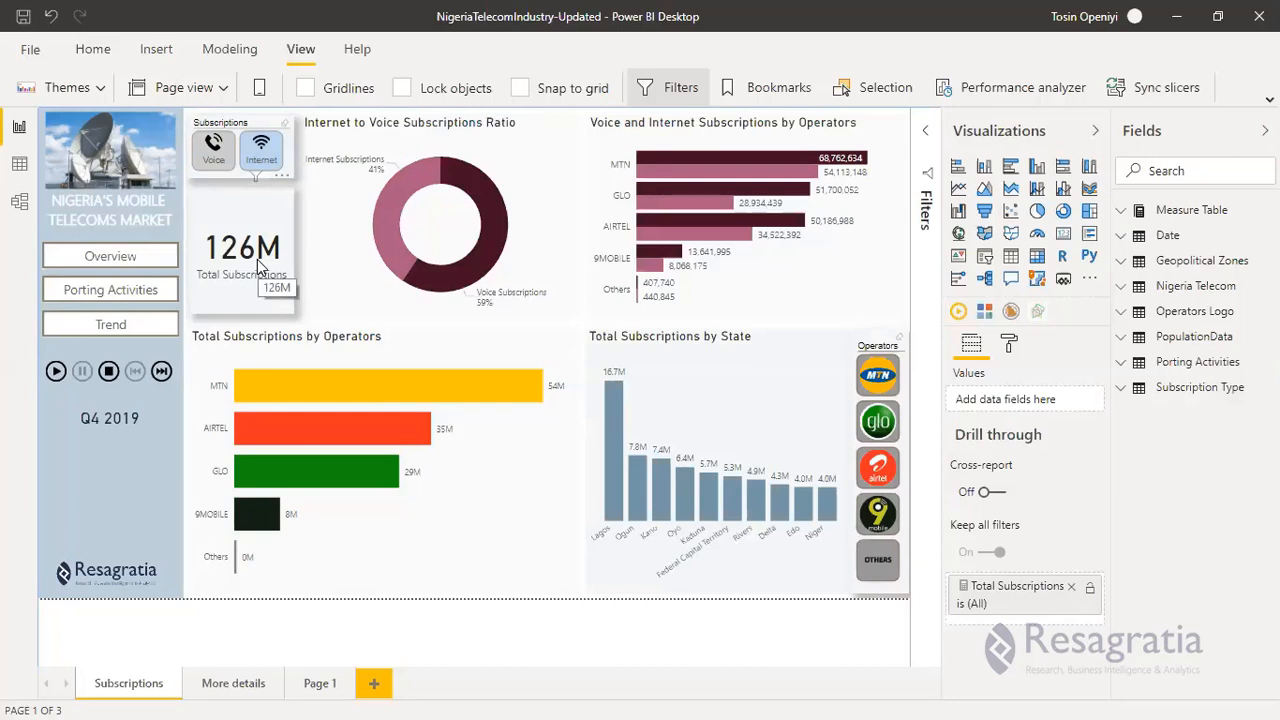
Select the Total Subscriptions card, look through its field's options and close them without choosing any.
click(237, 208)
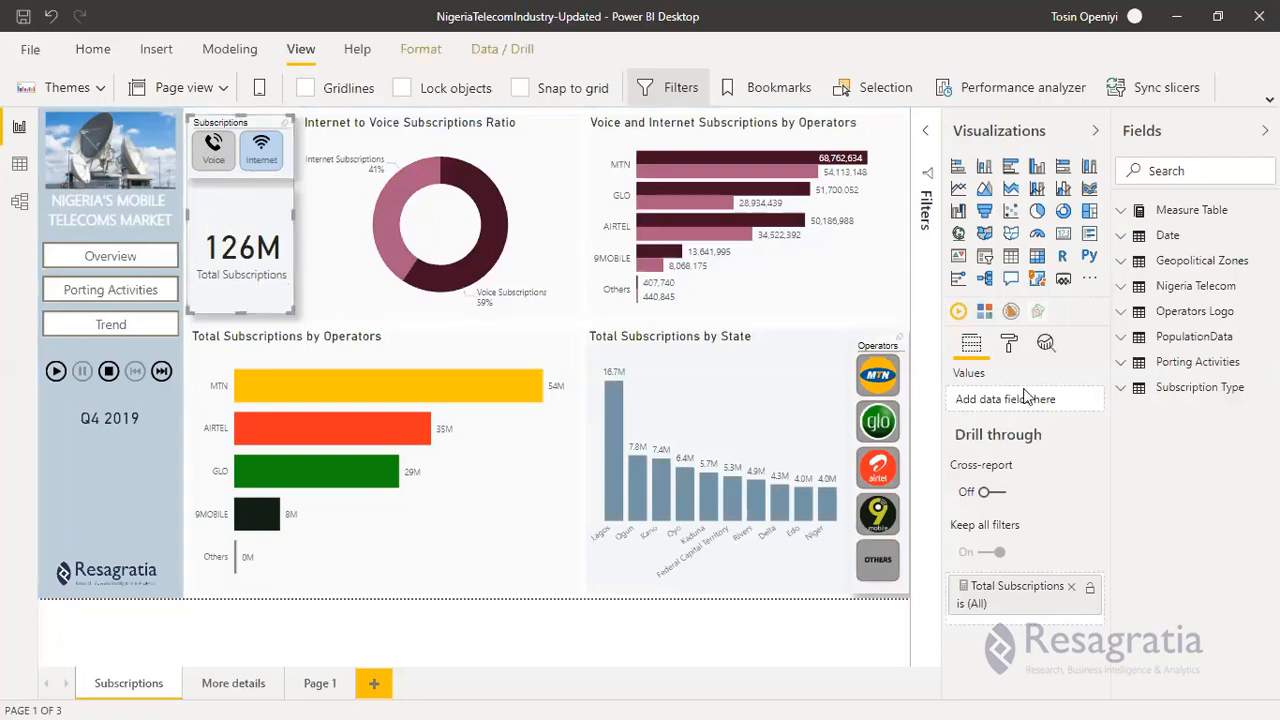
click(272, 210)
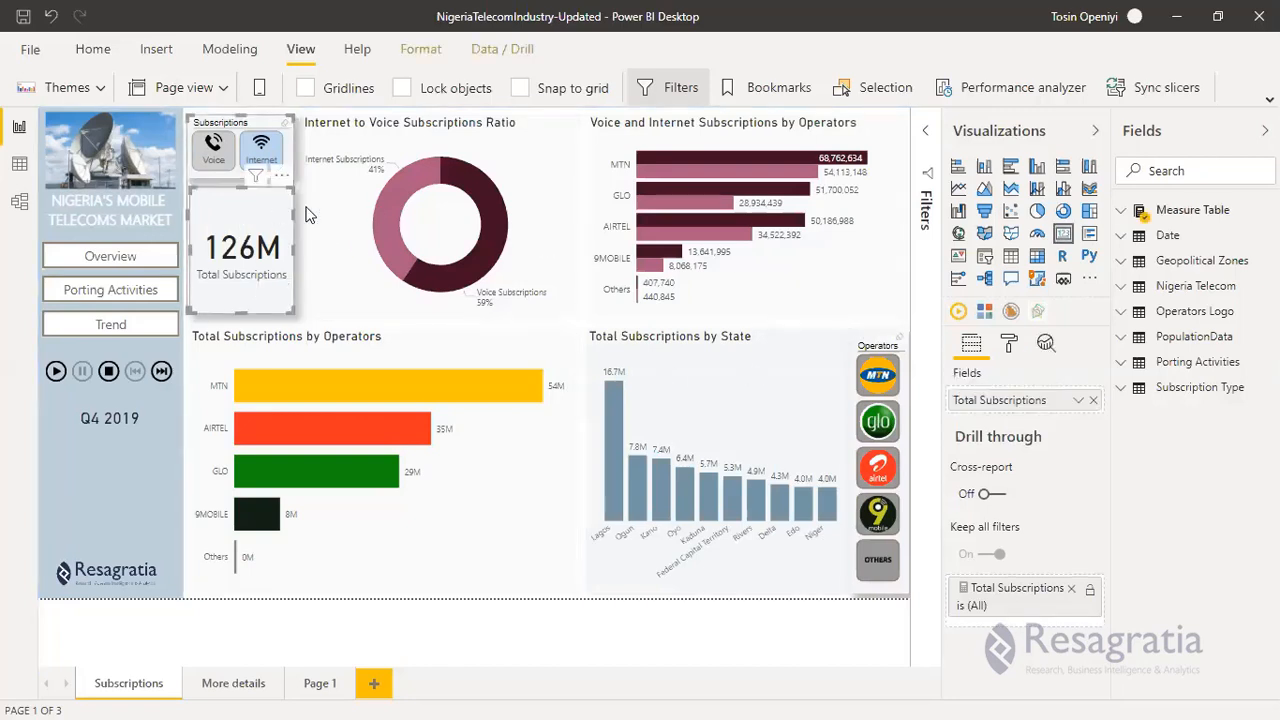
click(1079, 401)
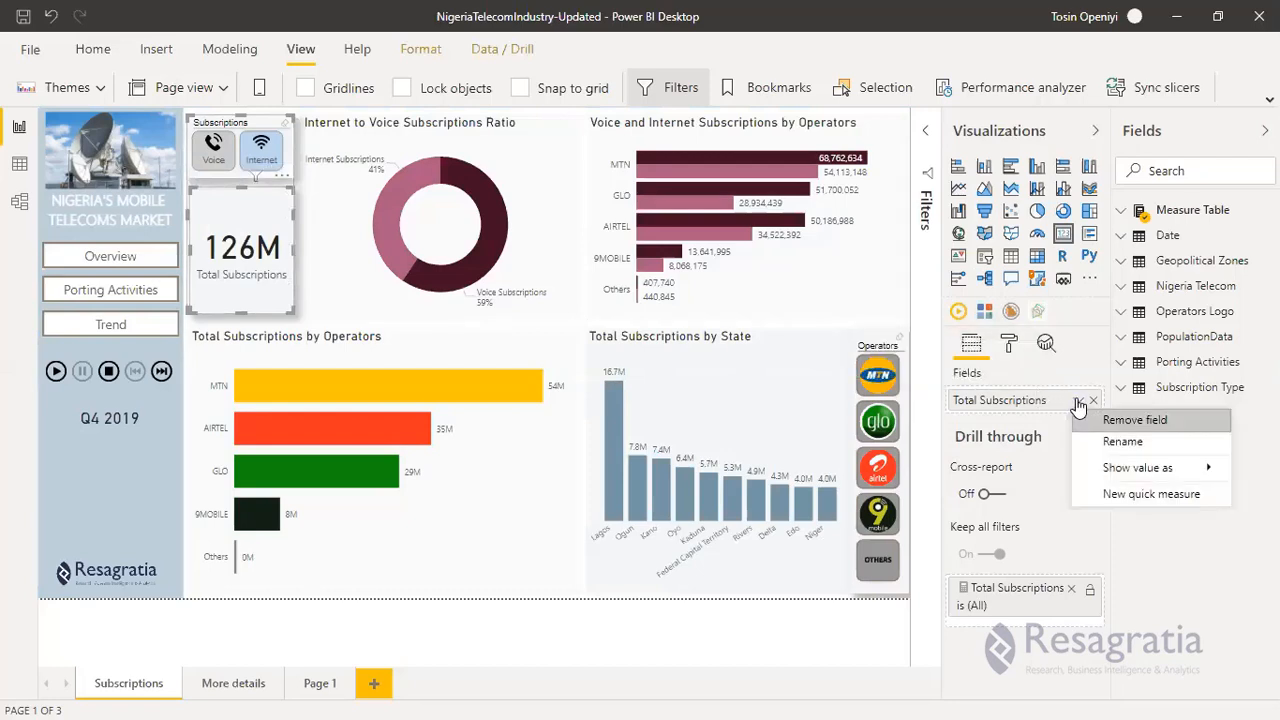
mouse_move(1130, 467)
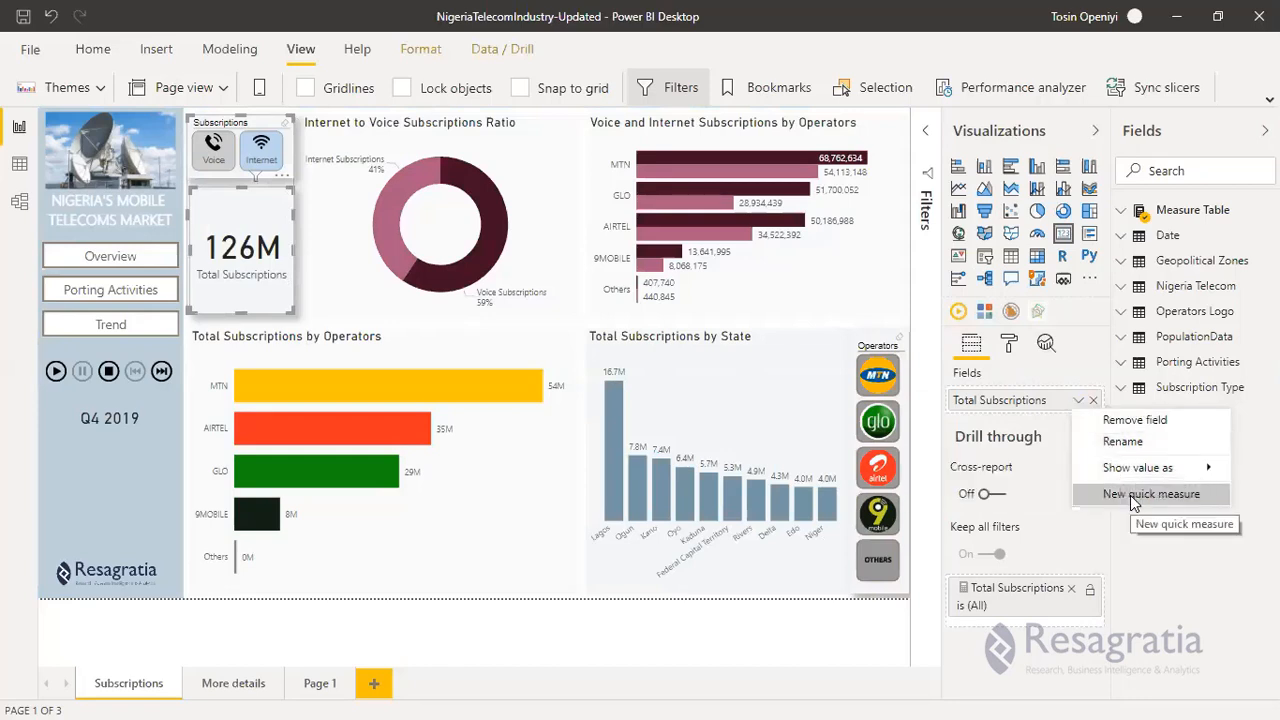
click(390, 332)
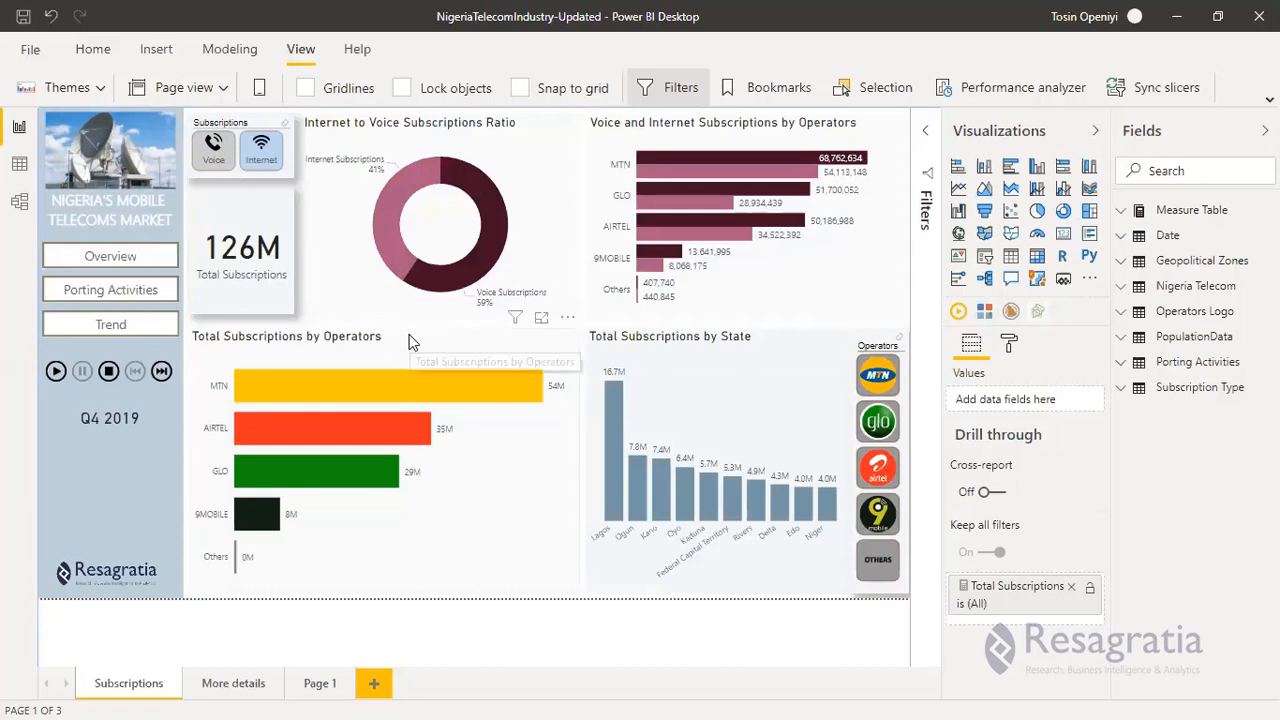
With the Total Subscriptions by Operators chart selected, add a new measure to Measure Table and begin it as DynamicTitle = "Total " &.
click(408, 342)
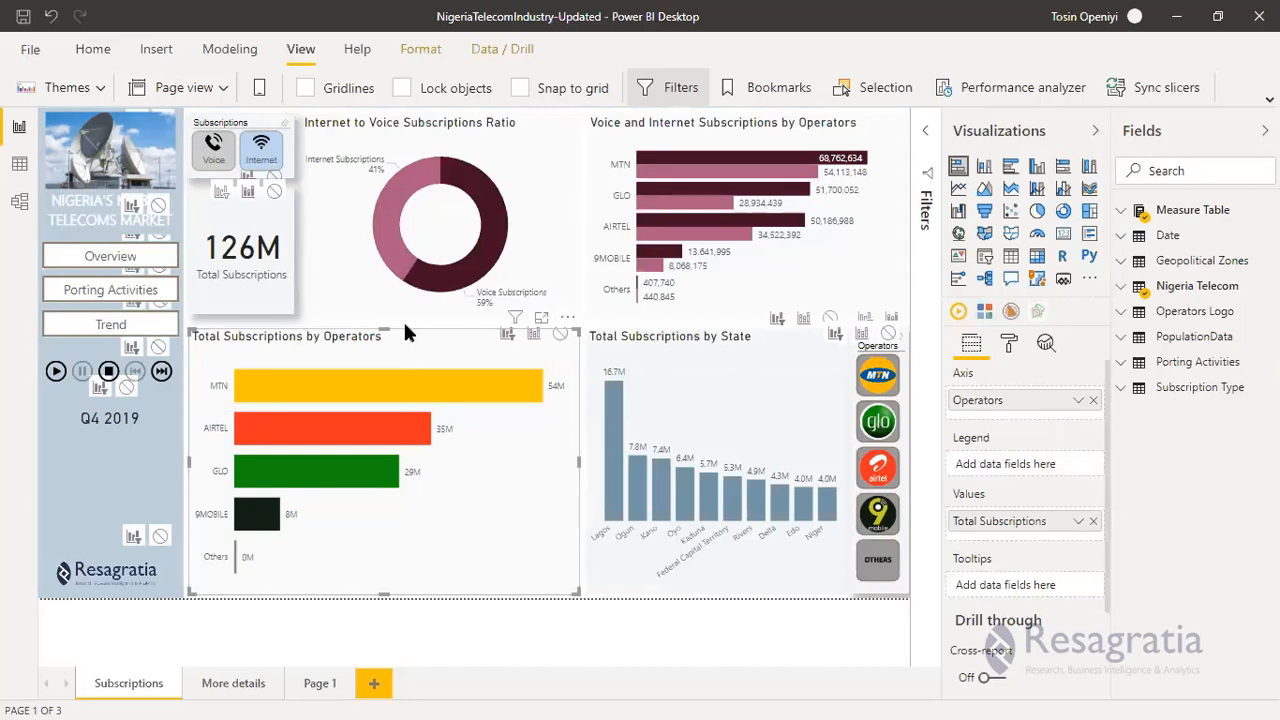
click(1127, 210)
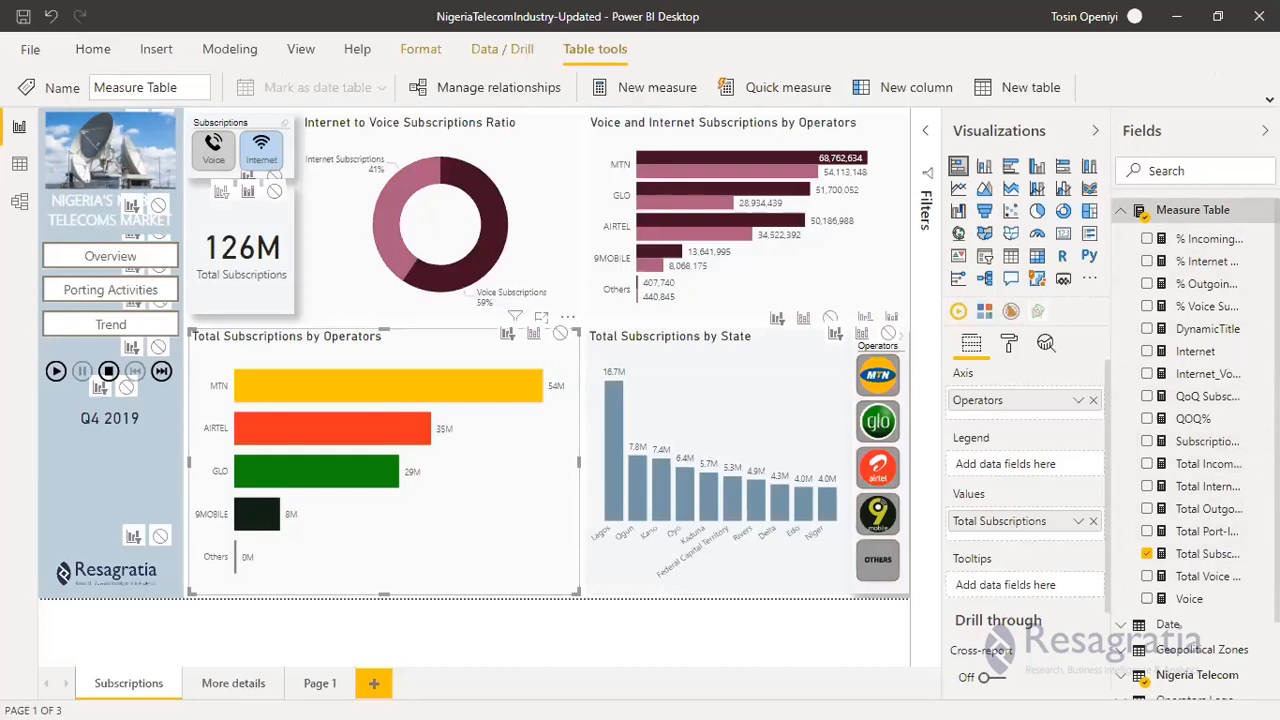
click(1268, 209)
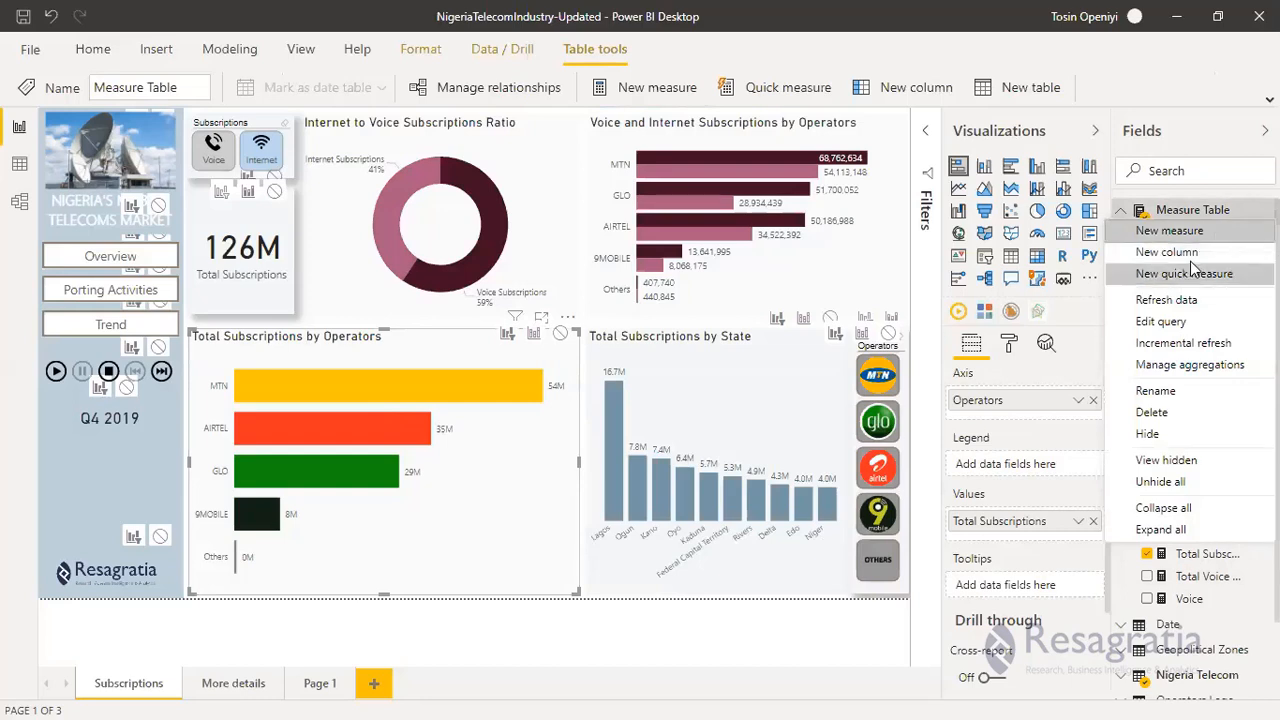
click(1190, 234)
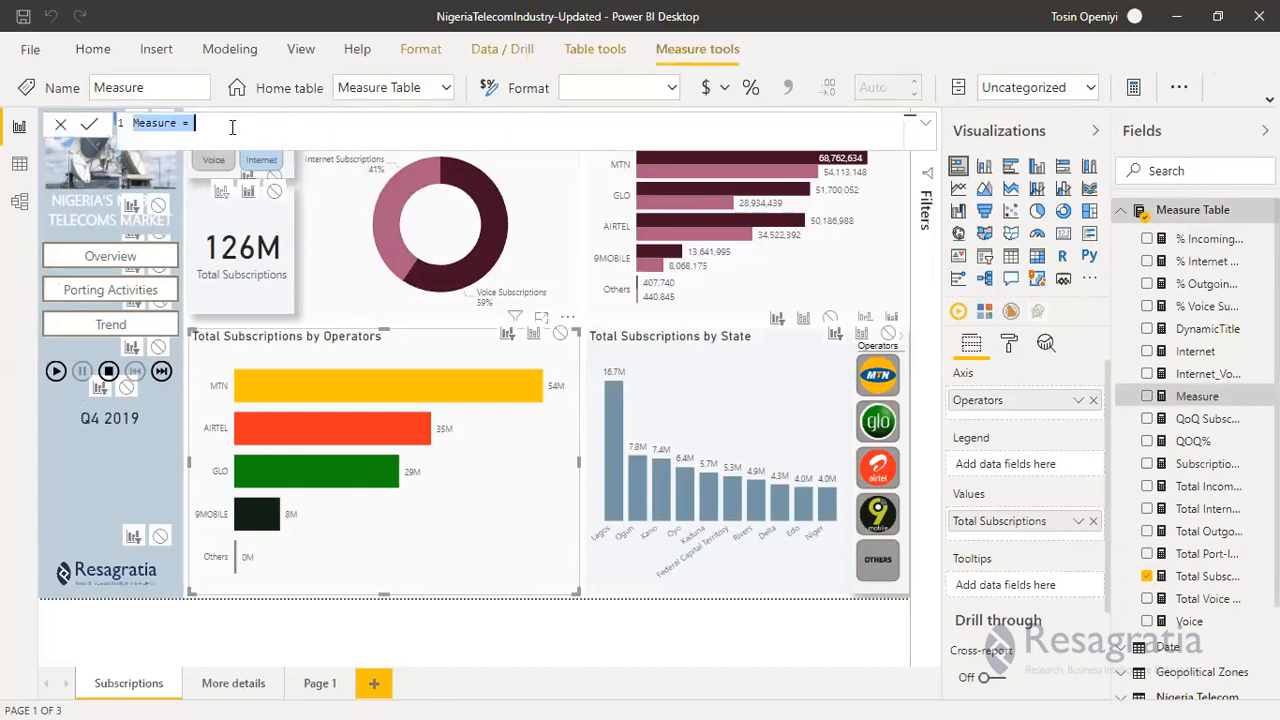
text(Dyname)
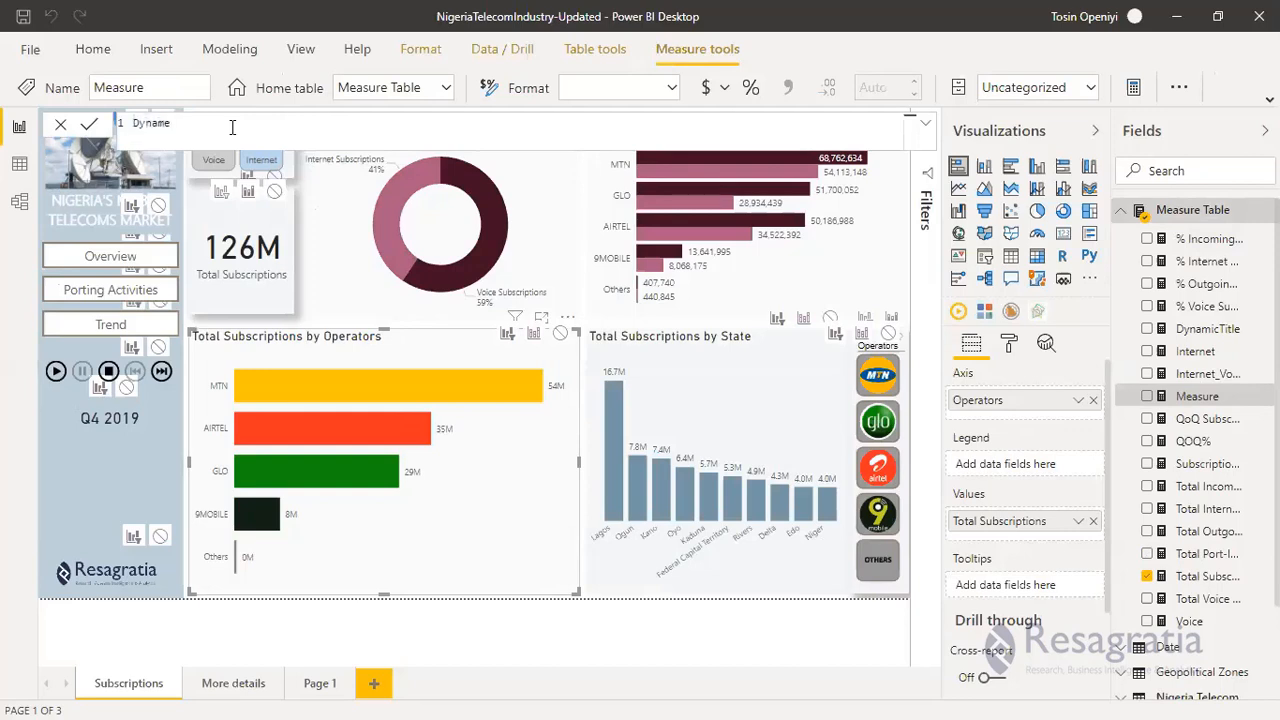
key(BackSpace)
text(i)
text(s)
key(BackSpace)
text(Title = "Total " & SEL)
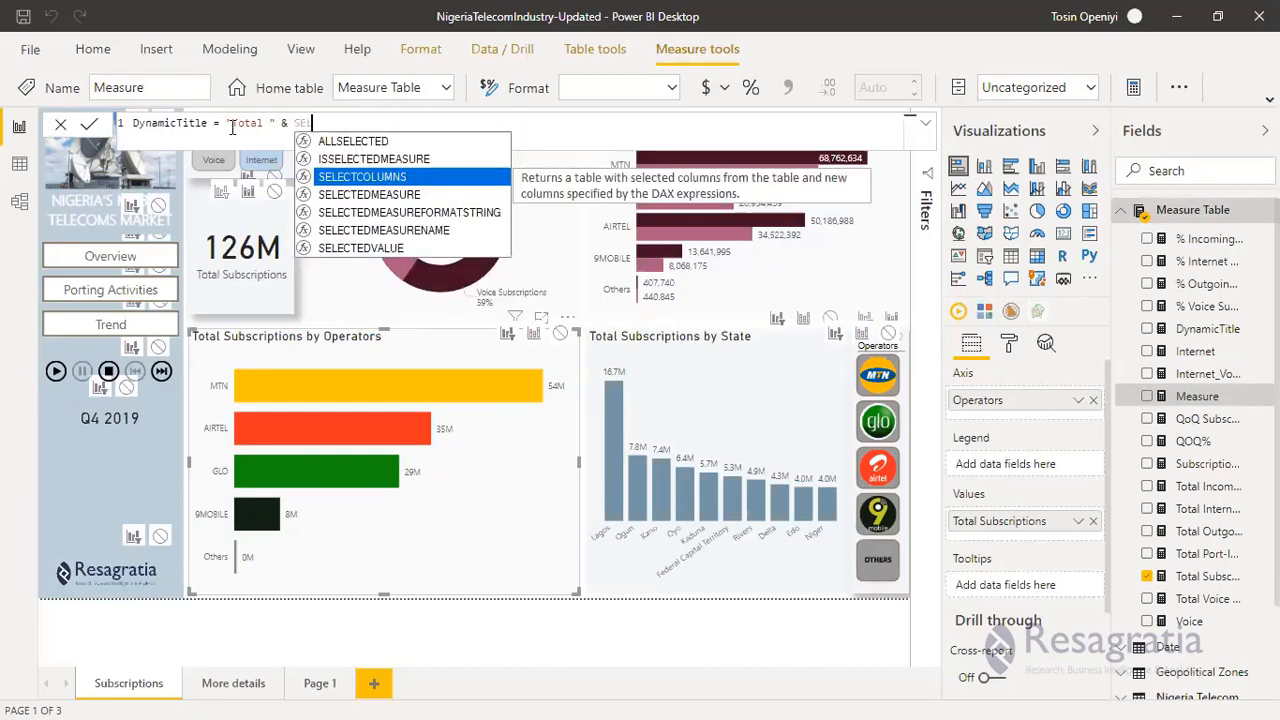
Insert the SELECTCOLUMNS function into the new measure's formula and change the measure name to DynamicTitle2.
key(Tab)
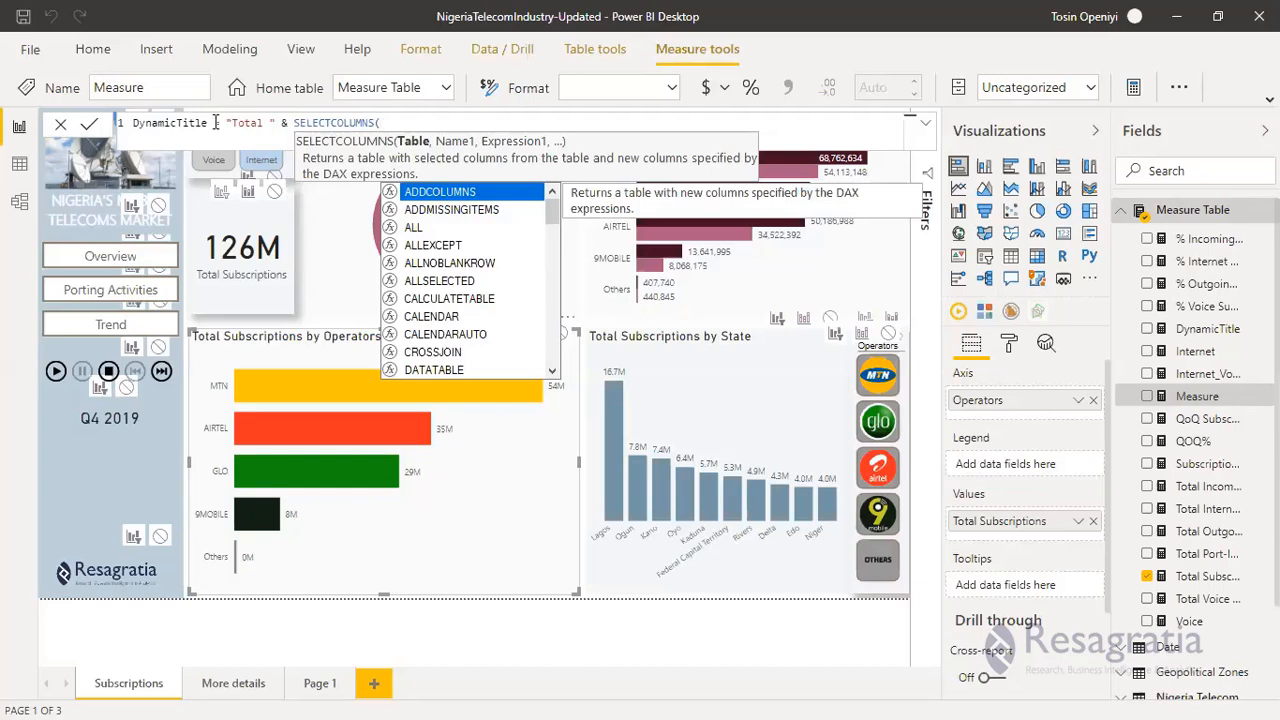
key(Escape)
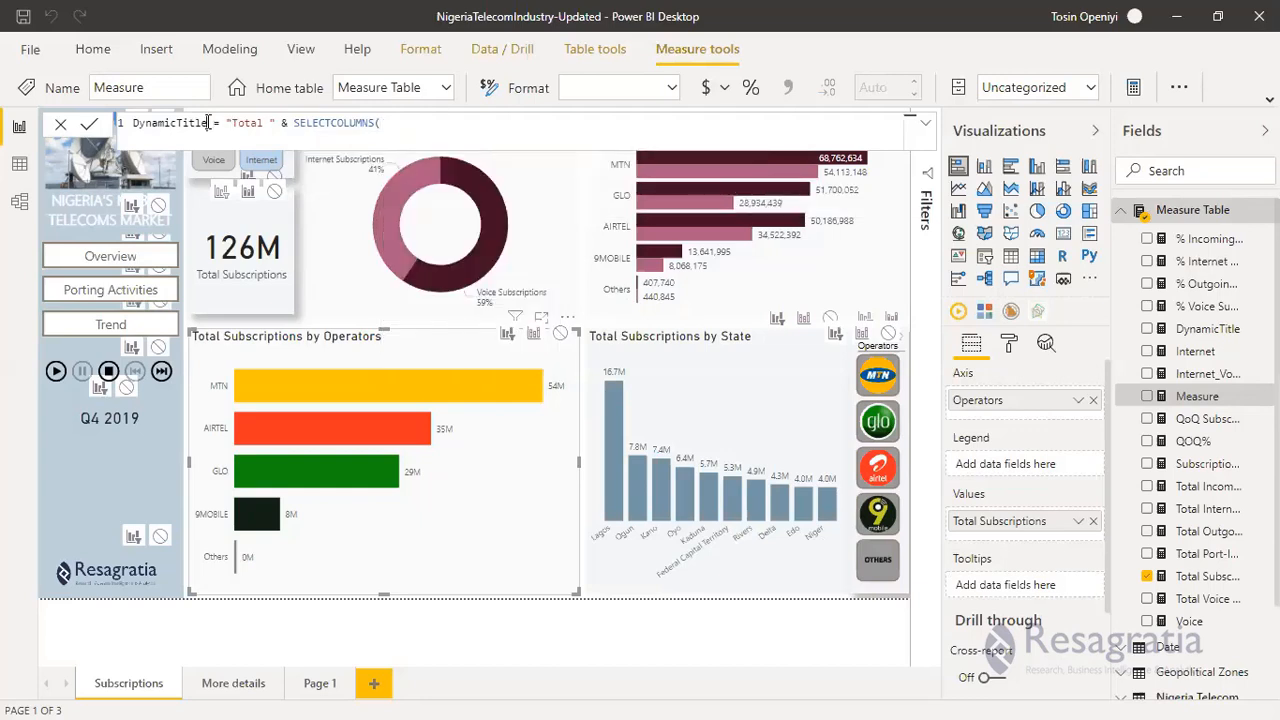
click(209, 122)
text(2)
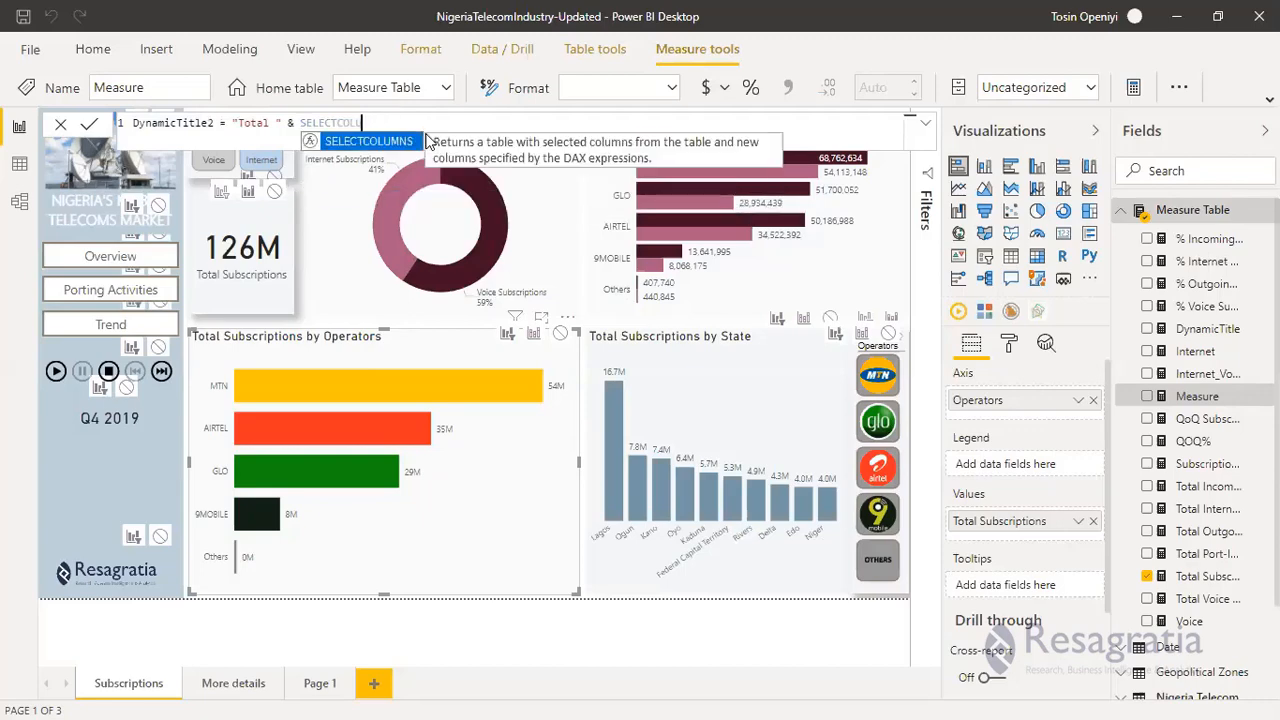
Replace SELECTCOLUMNS in the formula with SELECTEDVALUE('Subscription Type'[Subscription Type]).
key(BackSpace)
key(BackSpace)
key(BackSpace)
key(BackSpace)
key(BackSpace)
key(BackSpace)
key(BackSpace)
key(BackSpace)
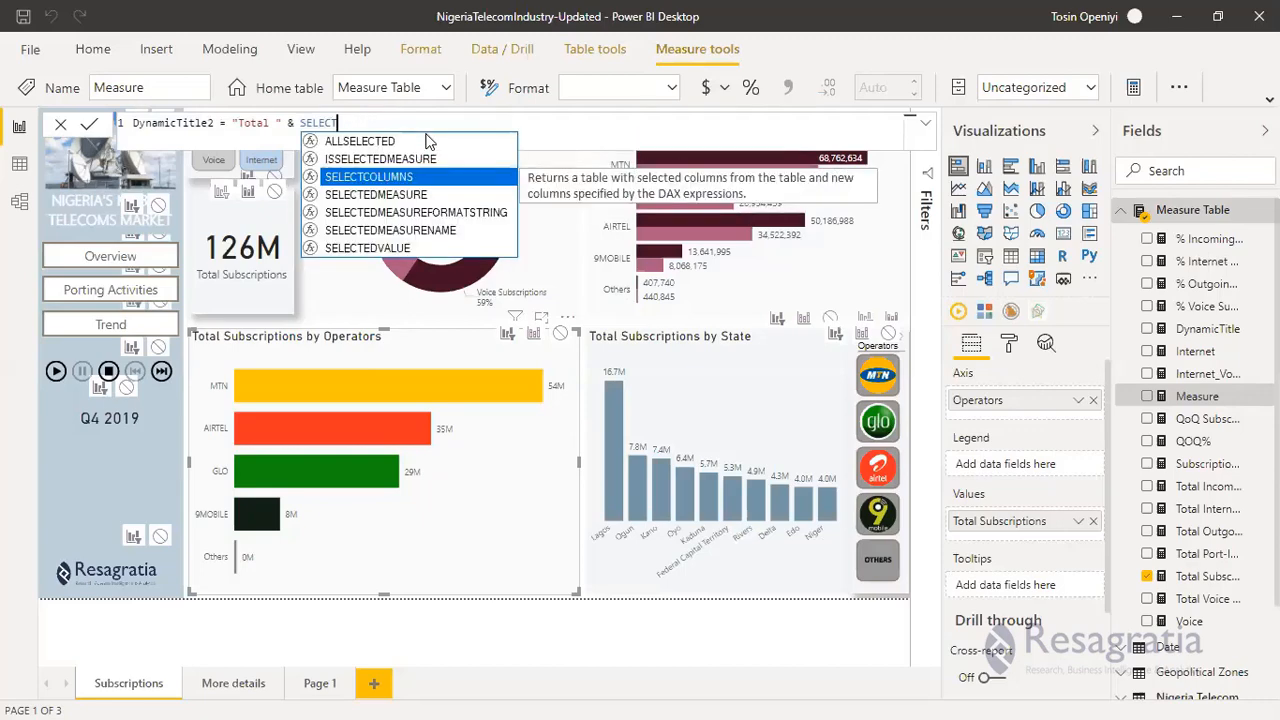
key(Down)
key(Down)
key(Down)
key(Down)
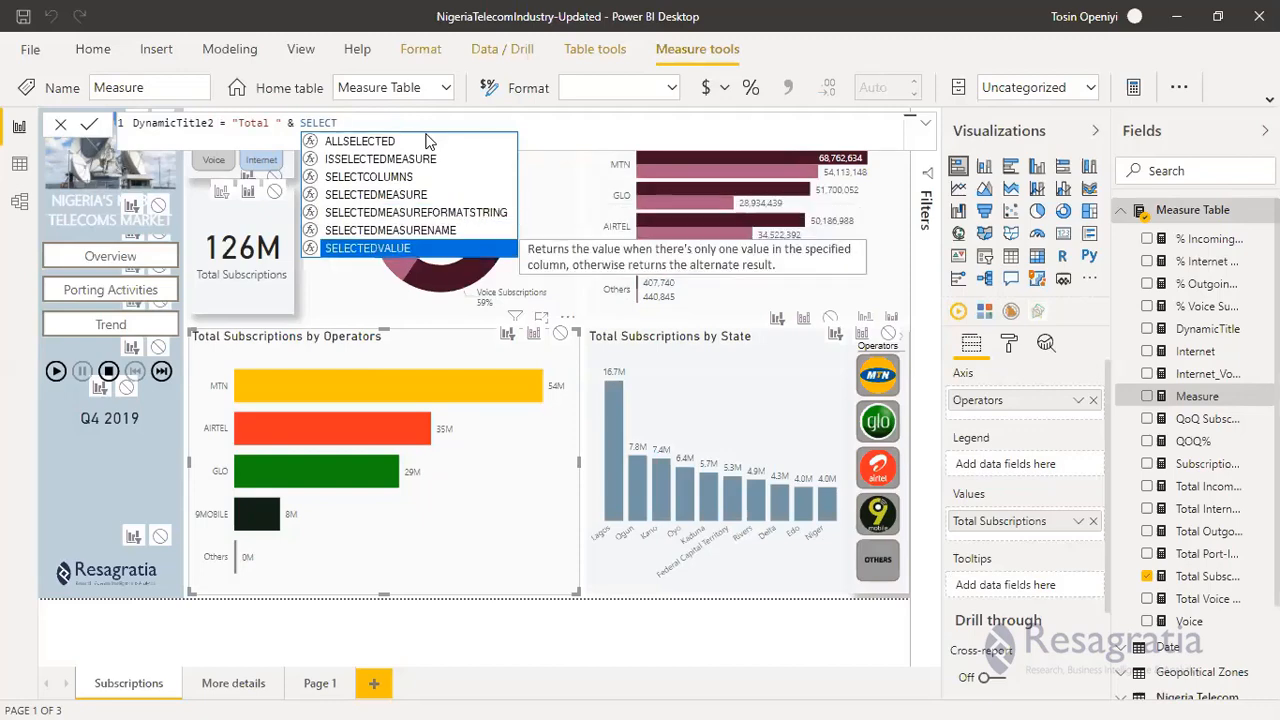
key(Tab)
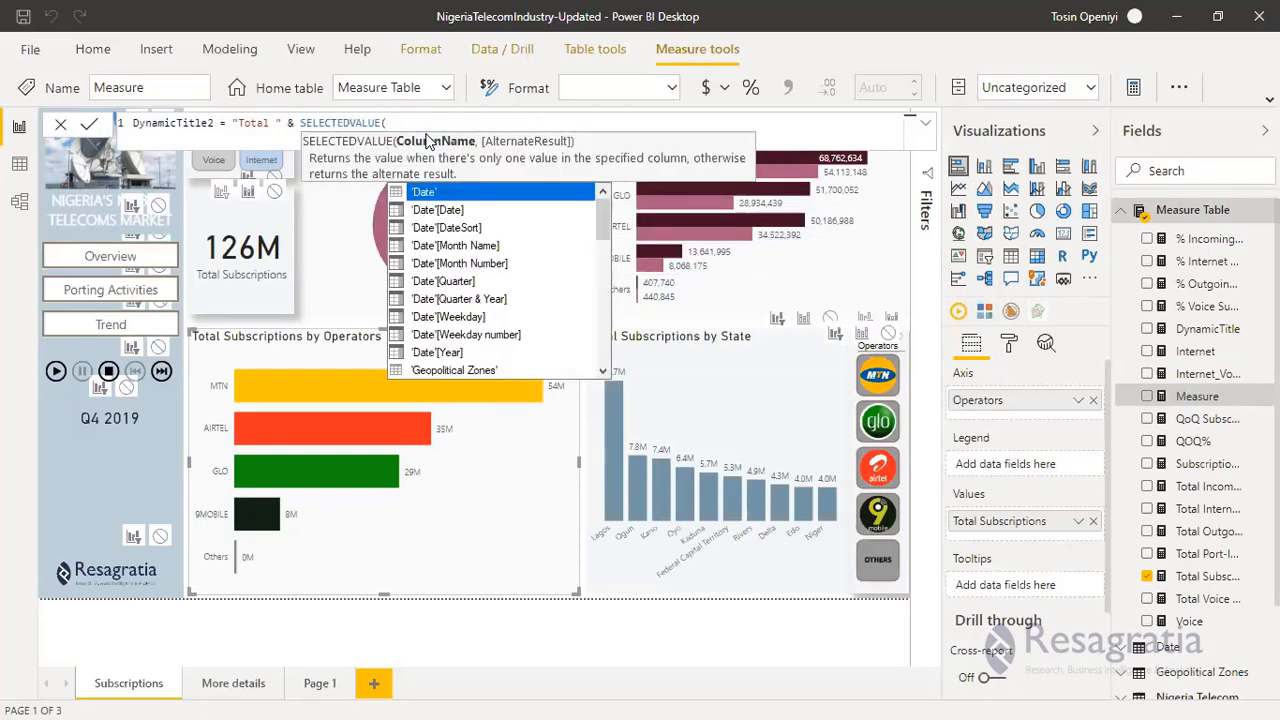
text(Su)
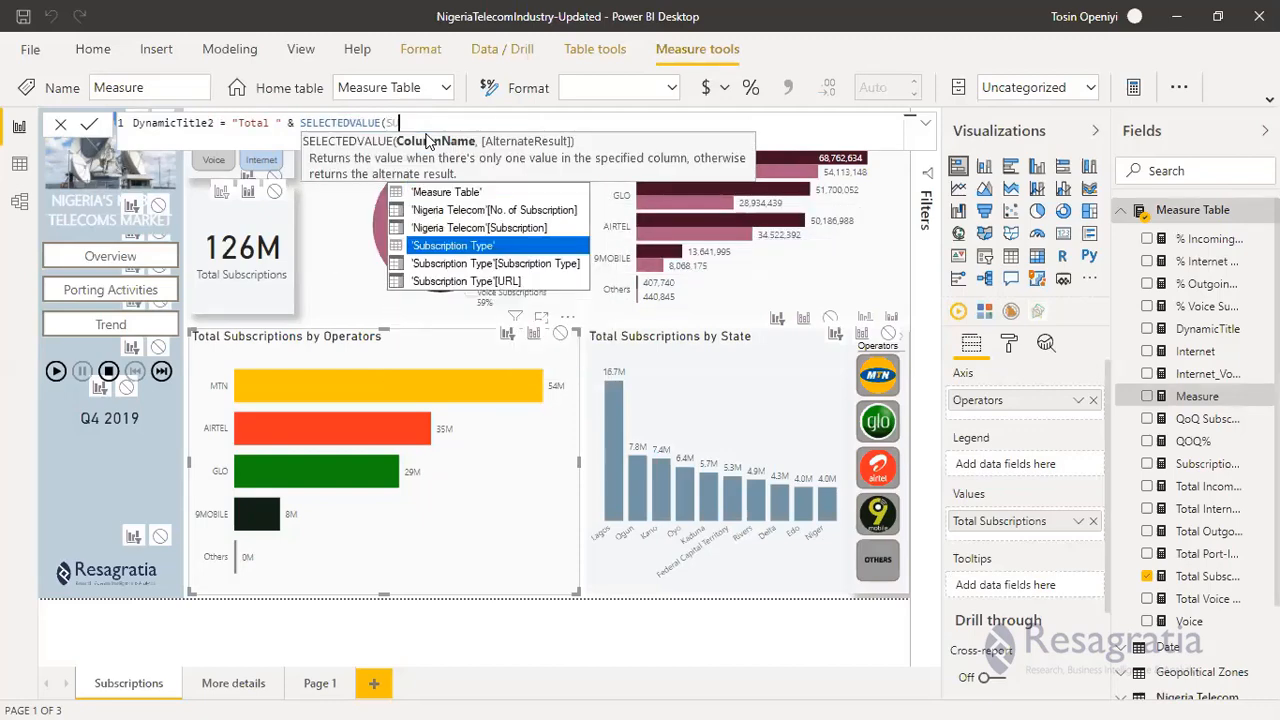
key(Down)
key(Tab)
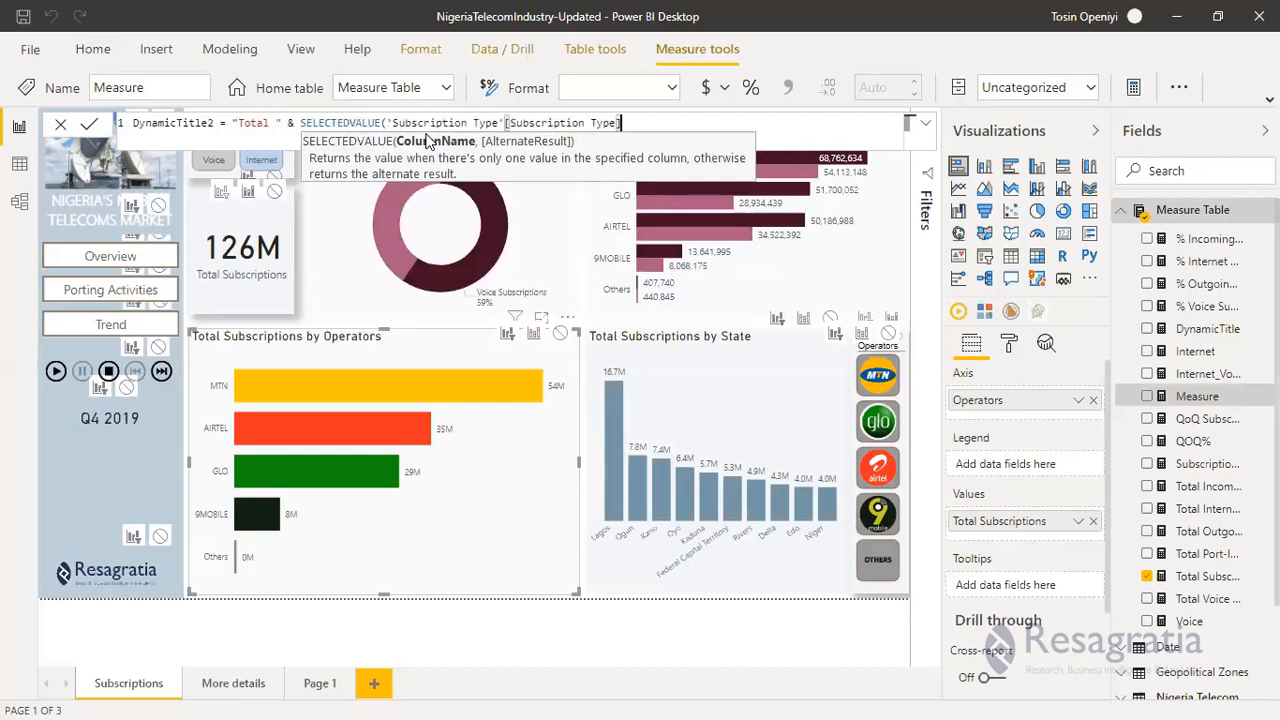
text())
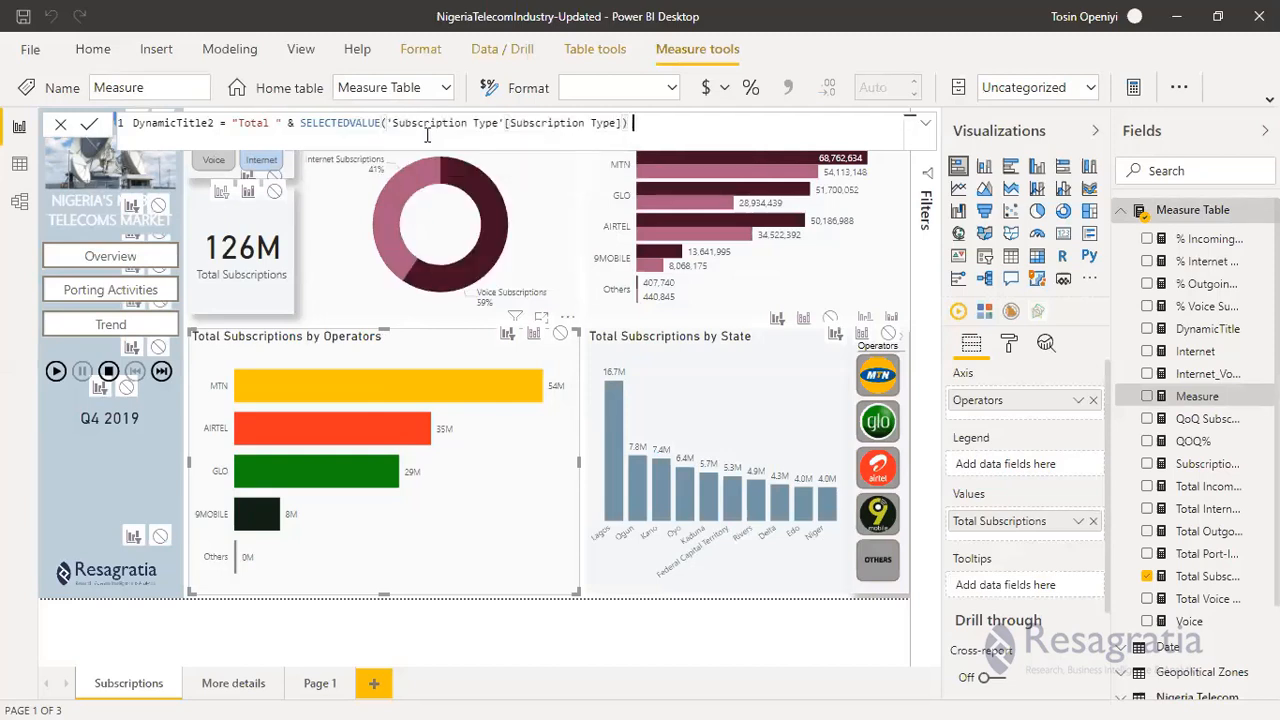
Append & " Subscriptions by Operators" to the DynamicTitle2 formula and commit the measure.
text( & " sUB)
key(BackSpace)
key(BackSpace)
key(BackSpace)
text(Subscriptions by O)
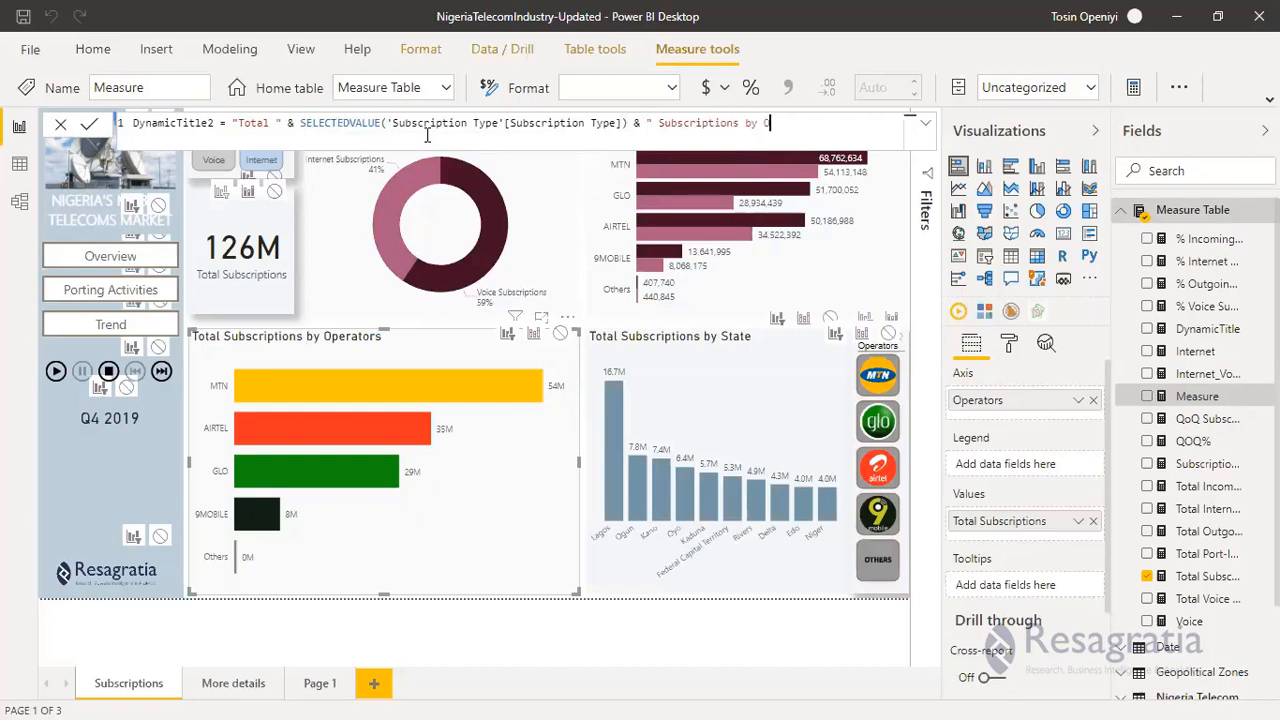
text(perators")
key(Return)
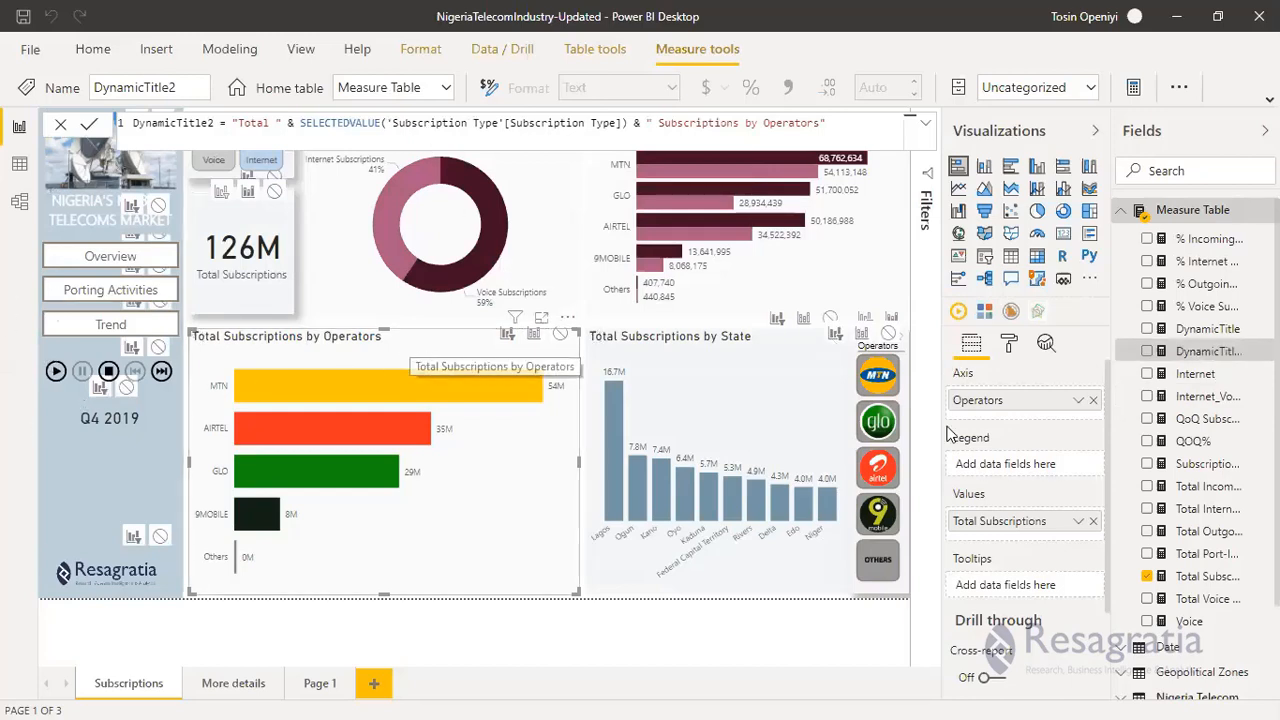
Show the Total Subscriptions by Operators chart's formatting options and copy the whole DynamicTitle2 formula.
click(1125, 211)
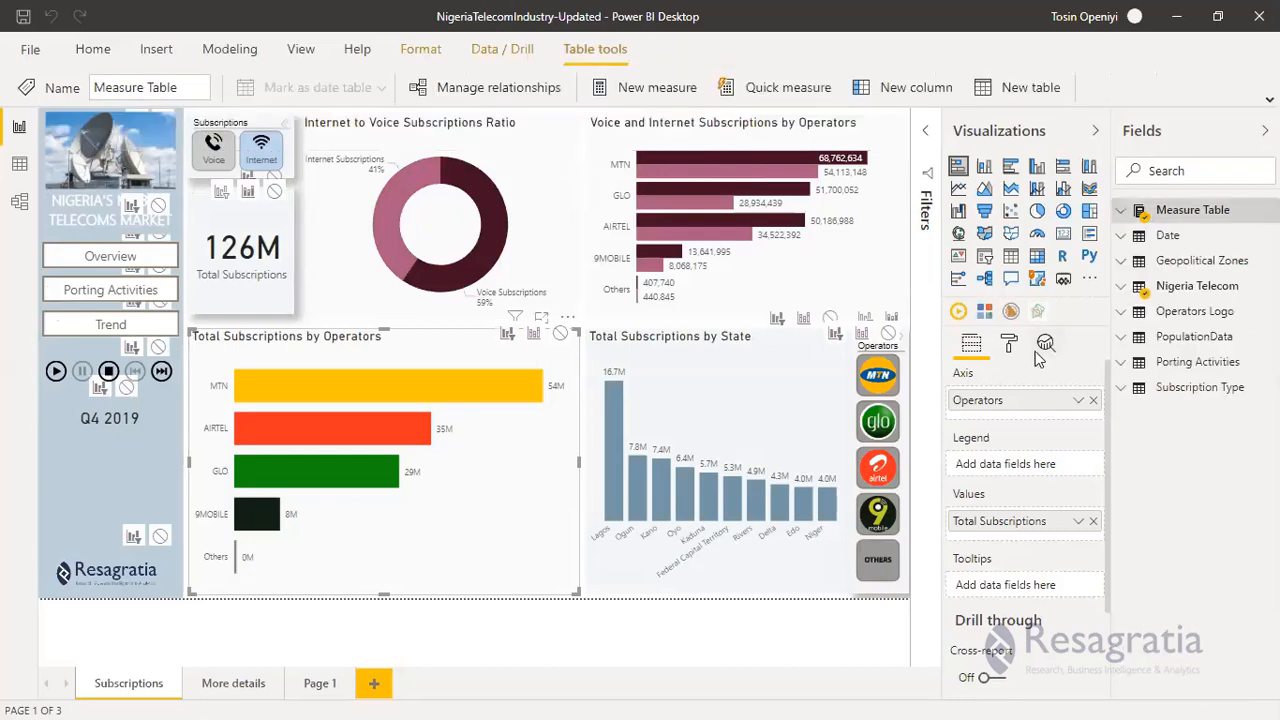
click(1010, 345)
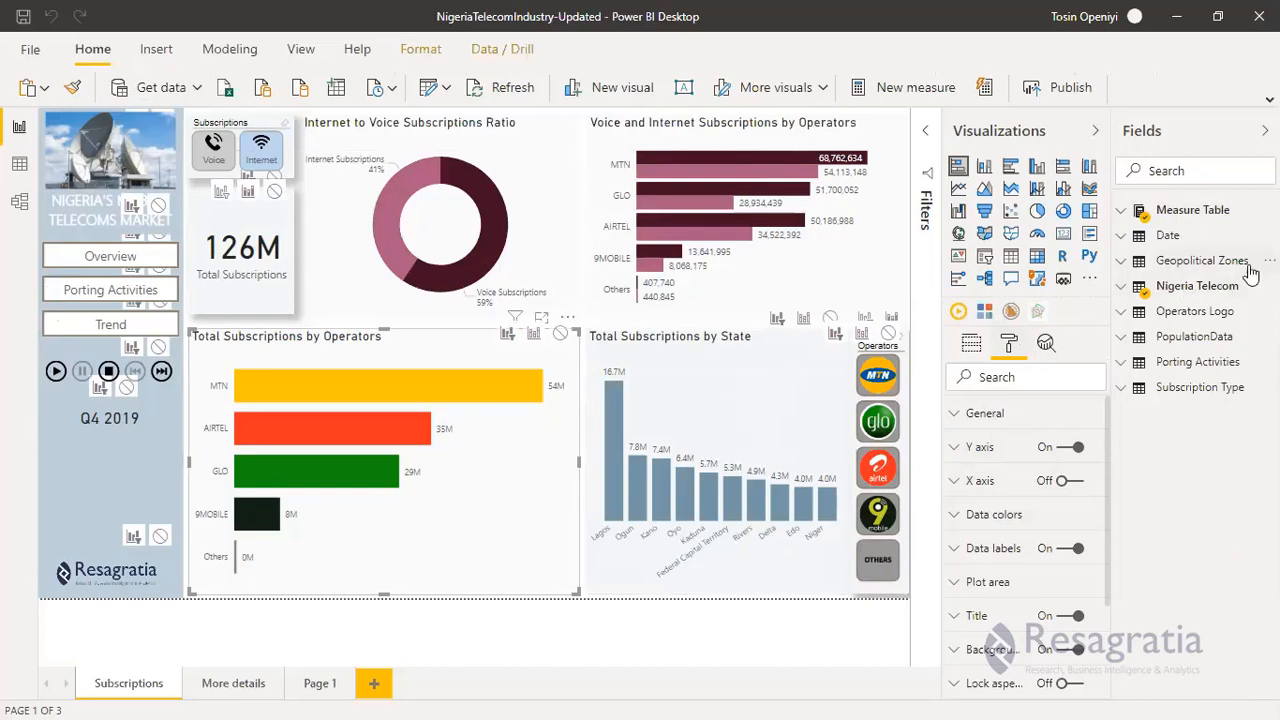
click(1124, 212)
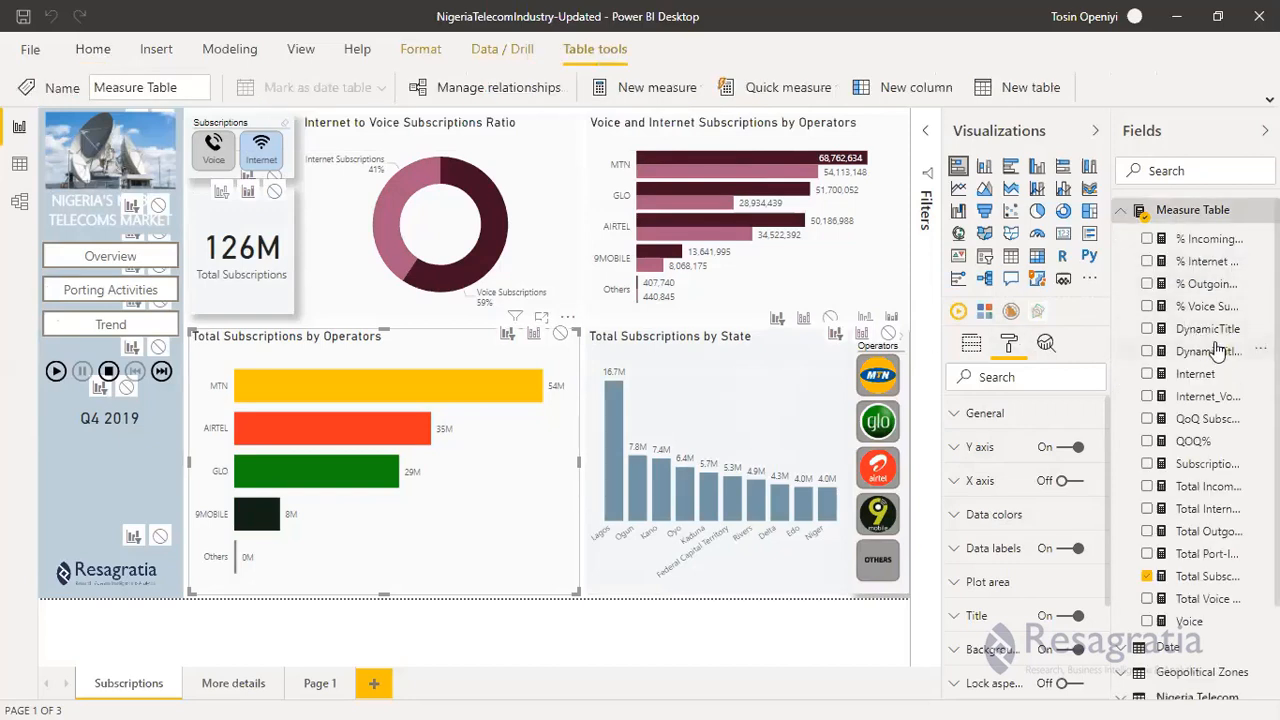
click(1222, 353)
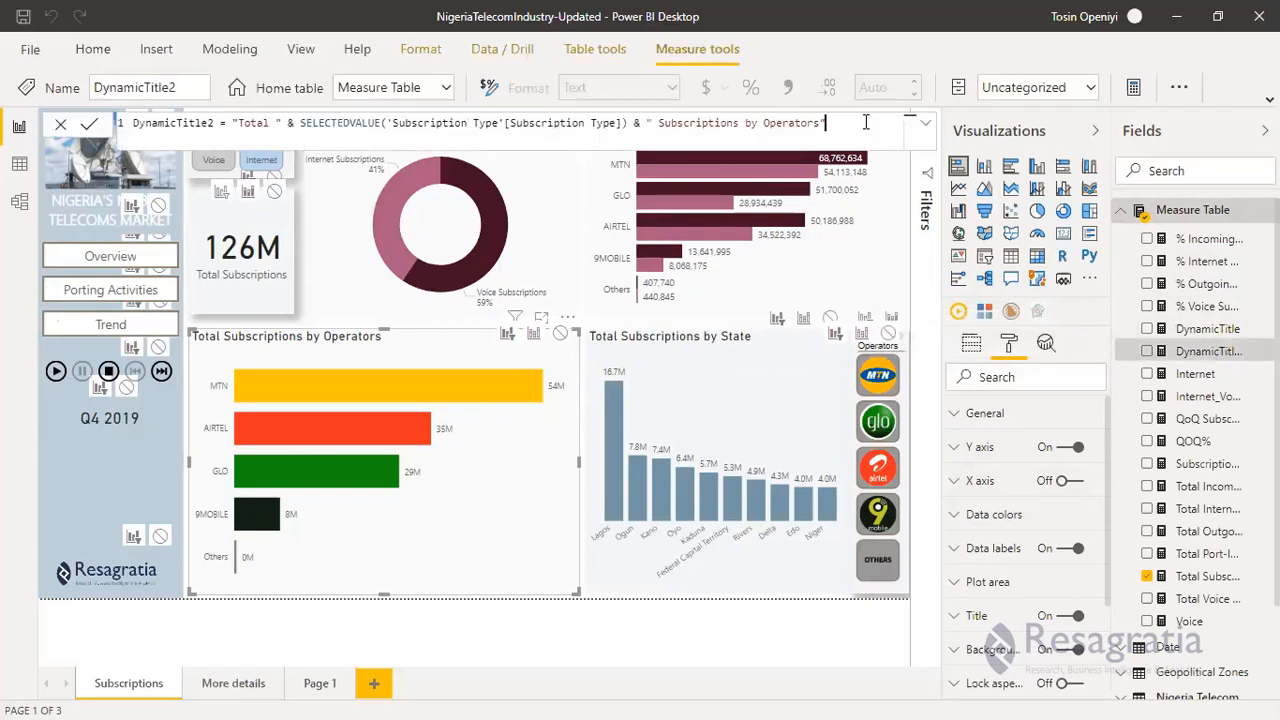
key(ctrl+a)
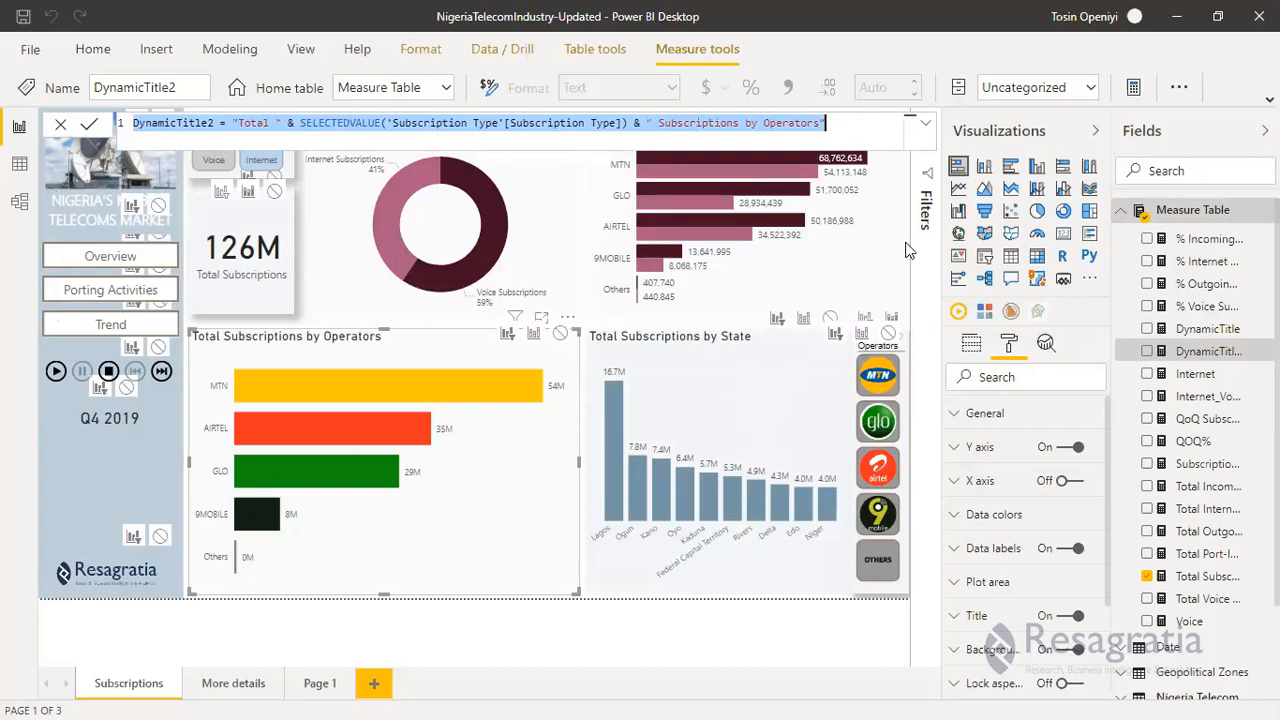
Create a DynamicTitle3 measure in Measure Table from the copied DynamicTitle2 formula, changing its ending text to " Subscriptions by State".
click(1267, 209)
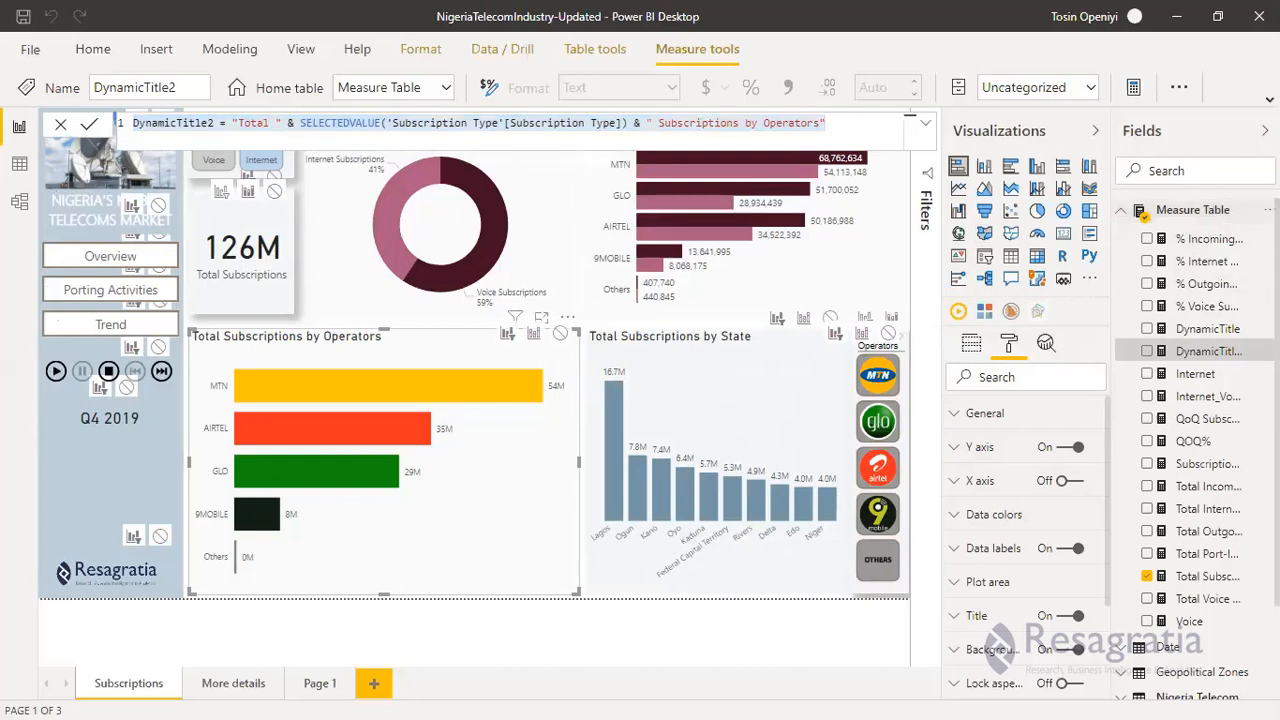
click(1168, 240)
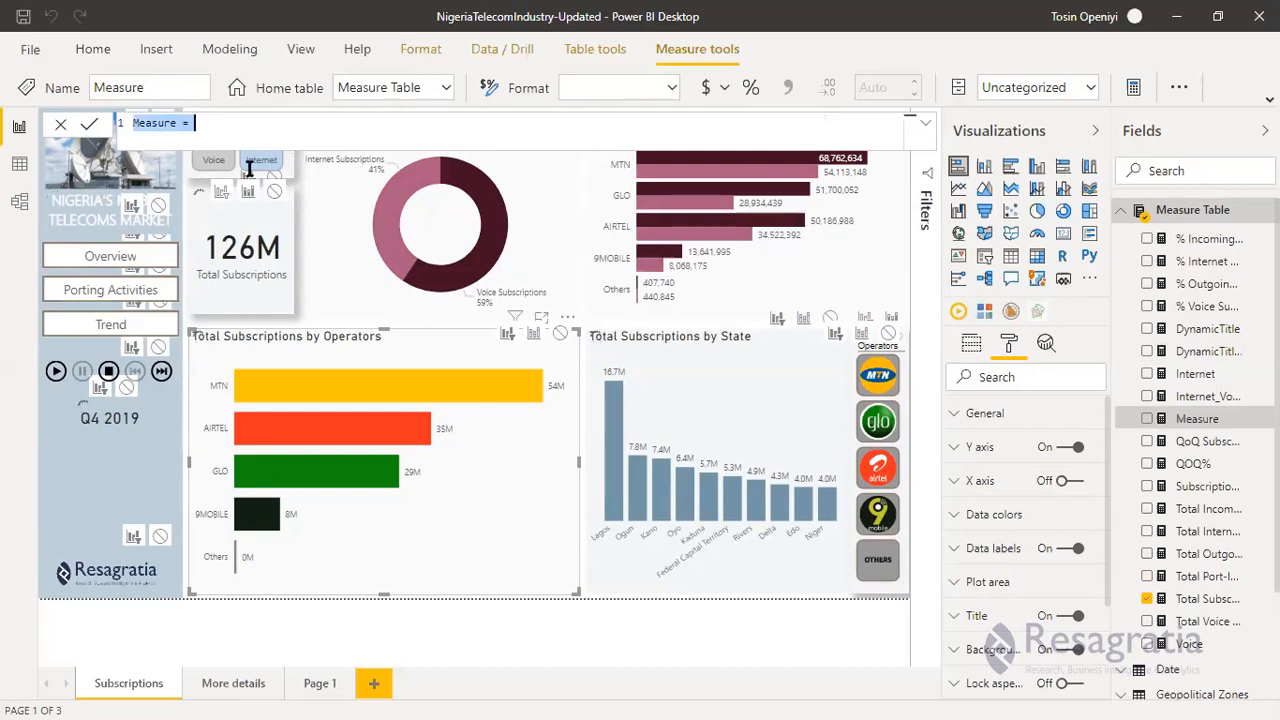
text(DynamicTitle = "Total " & SELECTEDVALUE('Subscription Type'[Subscription Type]) & " Subscriptions by Operators")
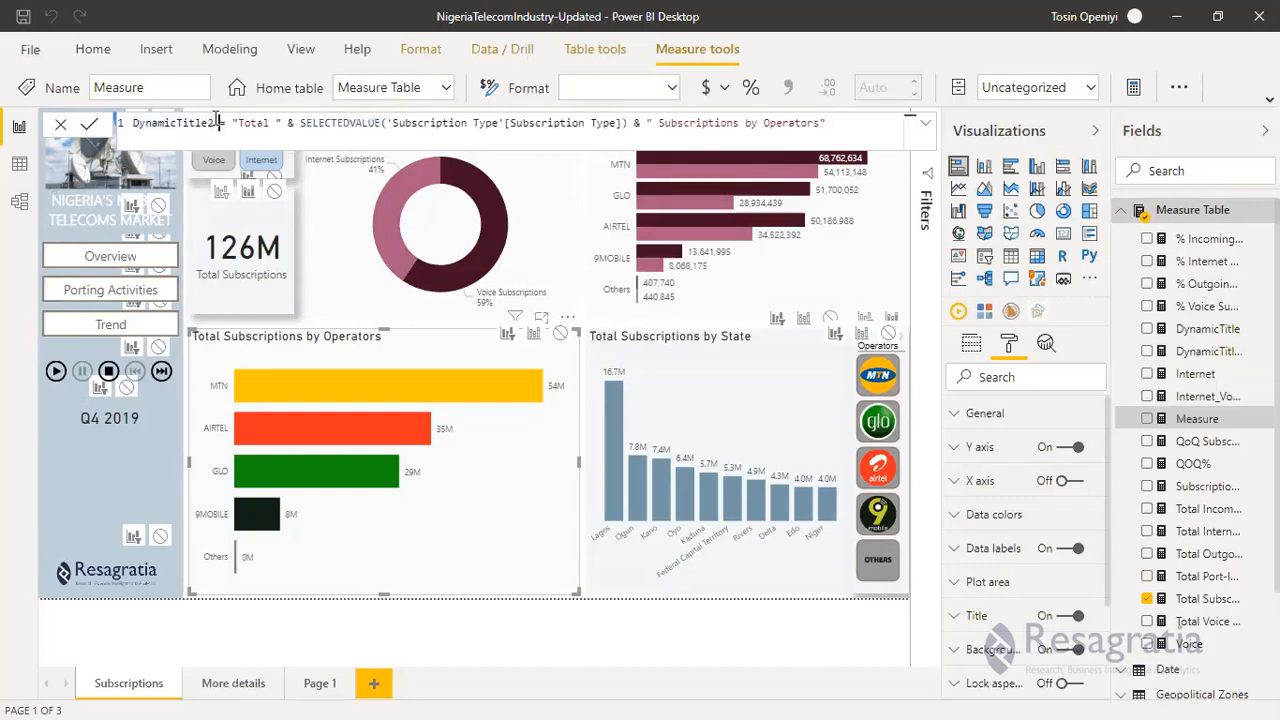
key(BackSpace)
text(3)
drag(820, 123, 764, 123)
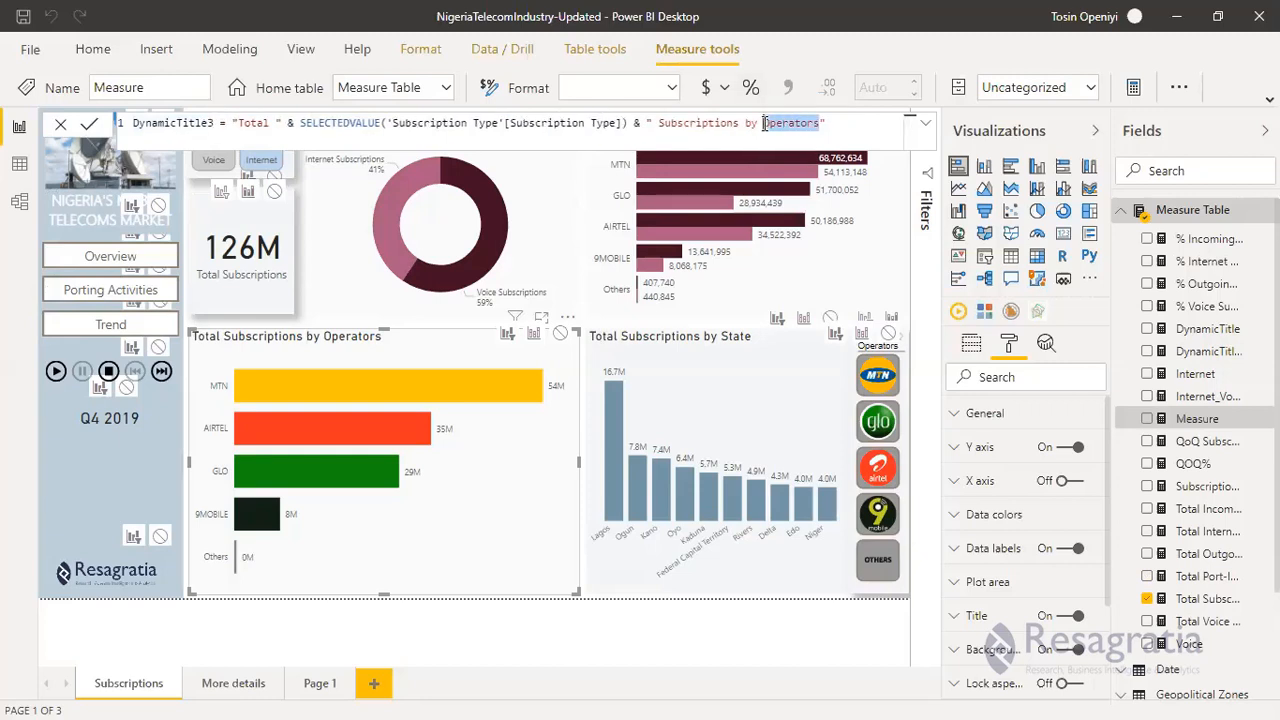
text(State)
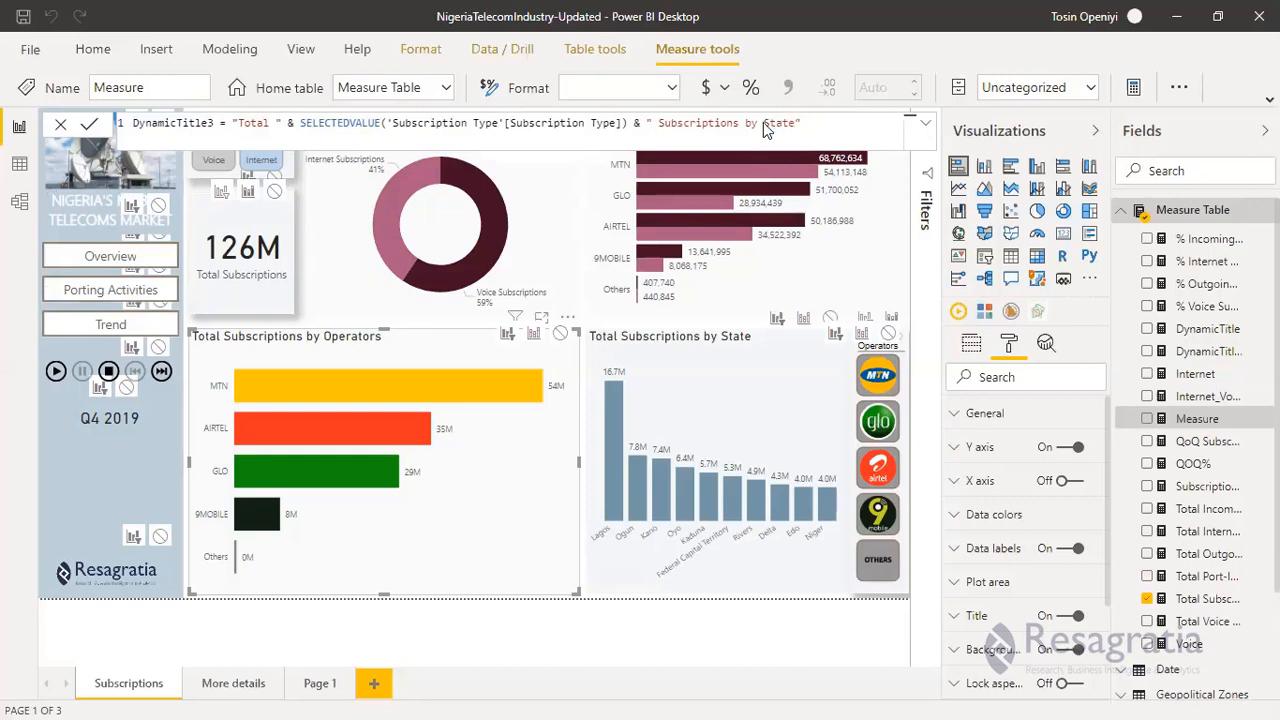
key(Return)
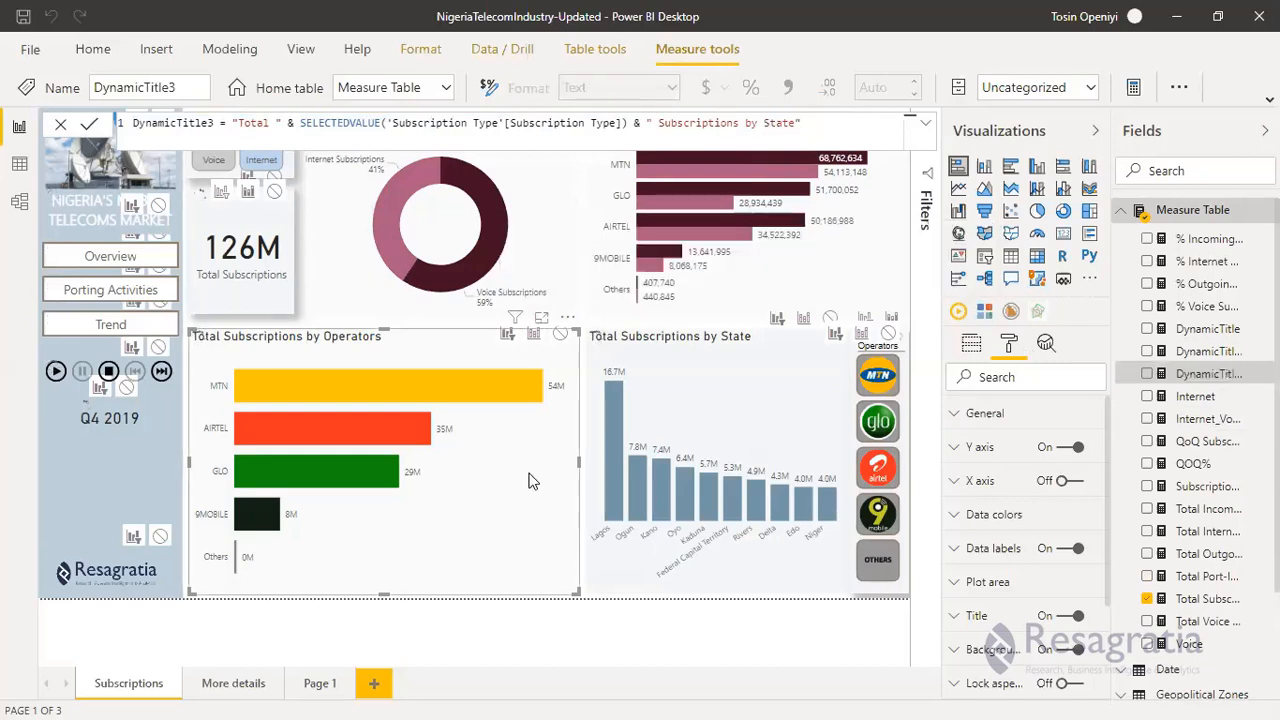
Base the Total Subscriptions by Operators chart's title text on the DynamicTitle2 field value.
click(1052, 607)
click(1040, 613)
scroll(1040, 613, down, 1)
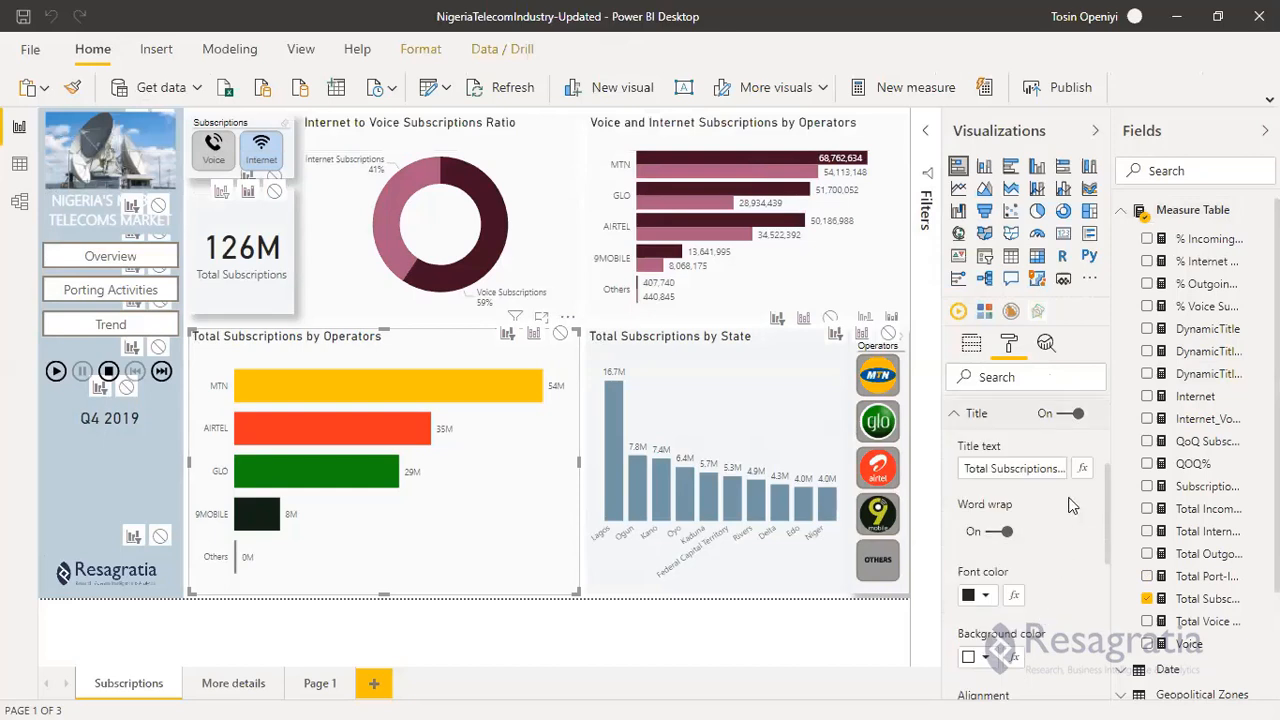
click(1083, 470)
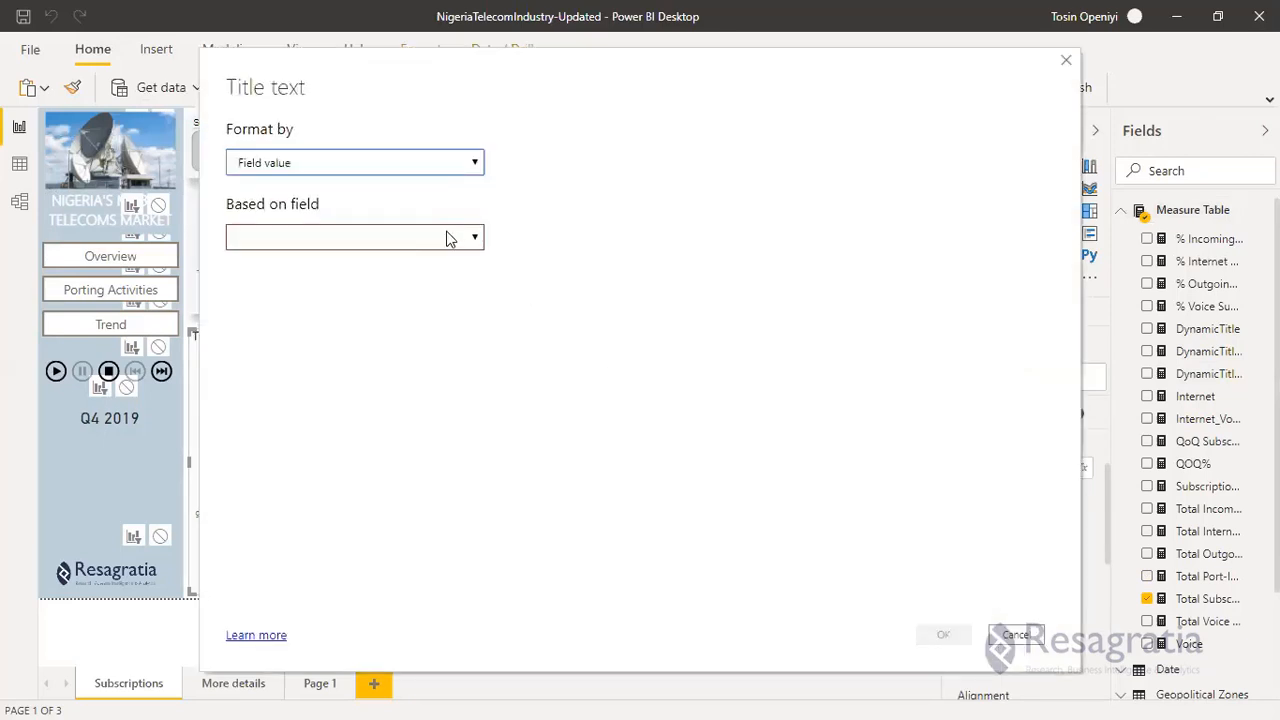
click(449, 238)
click(246, 306)
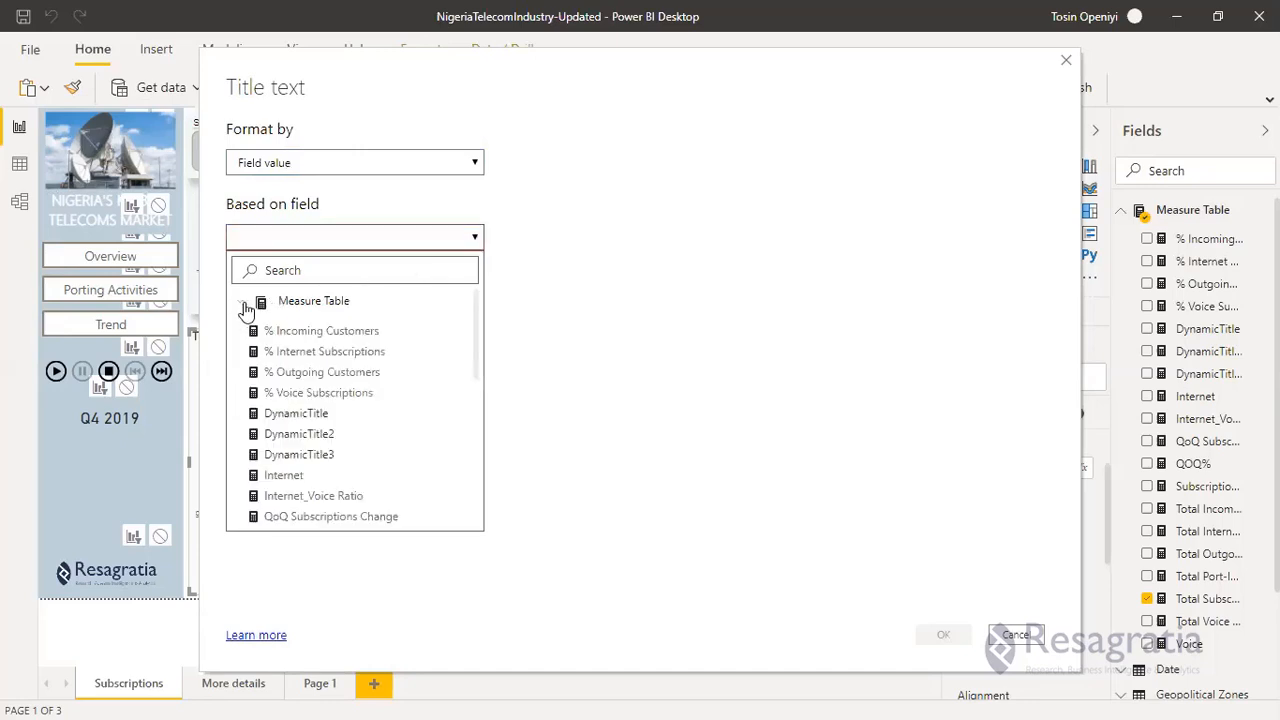
click(290, 436)
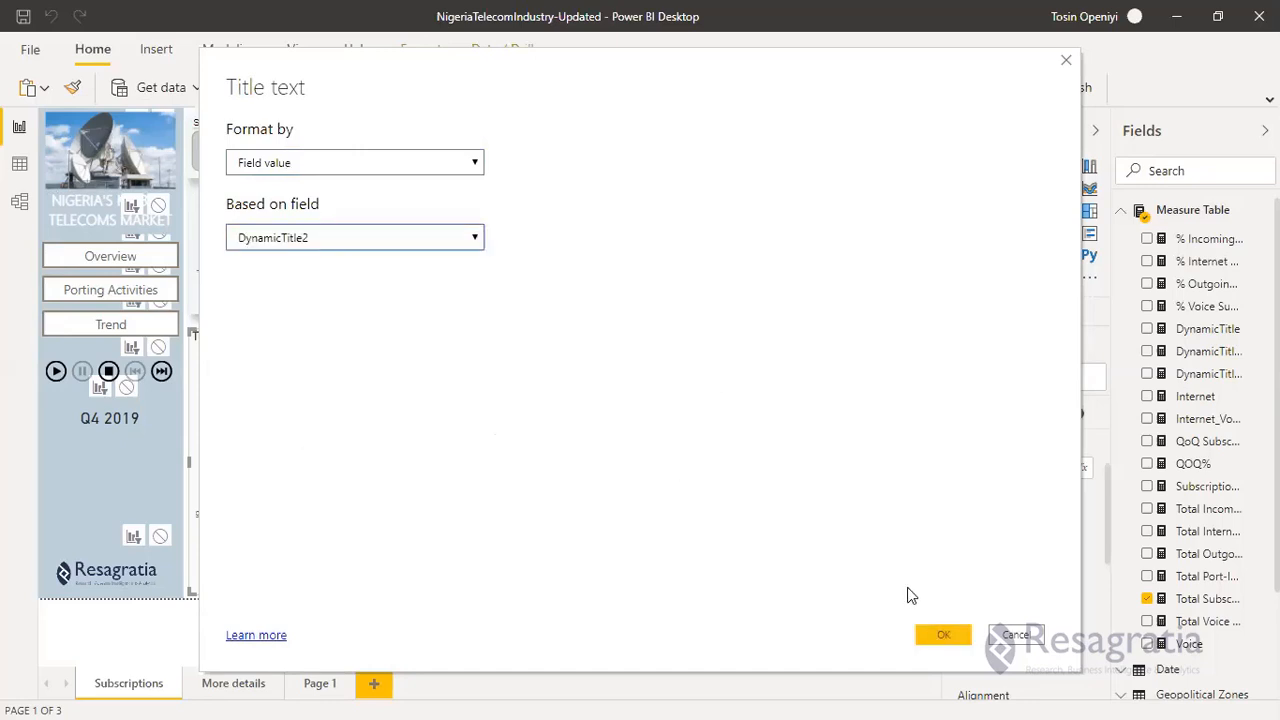
click(940, 636)
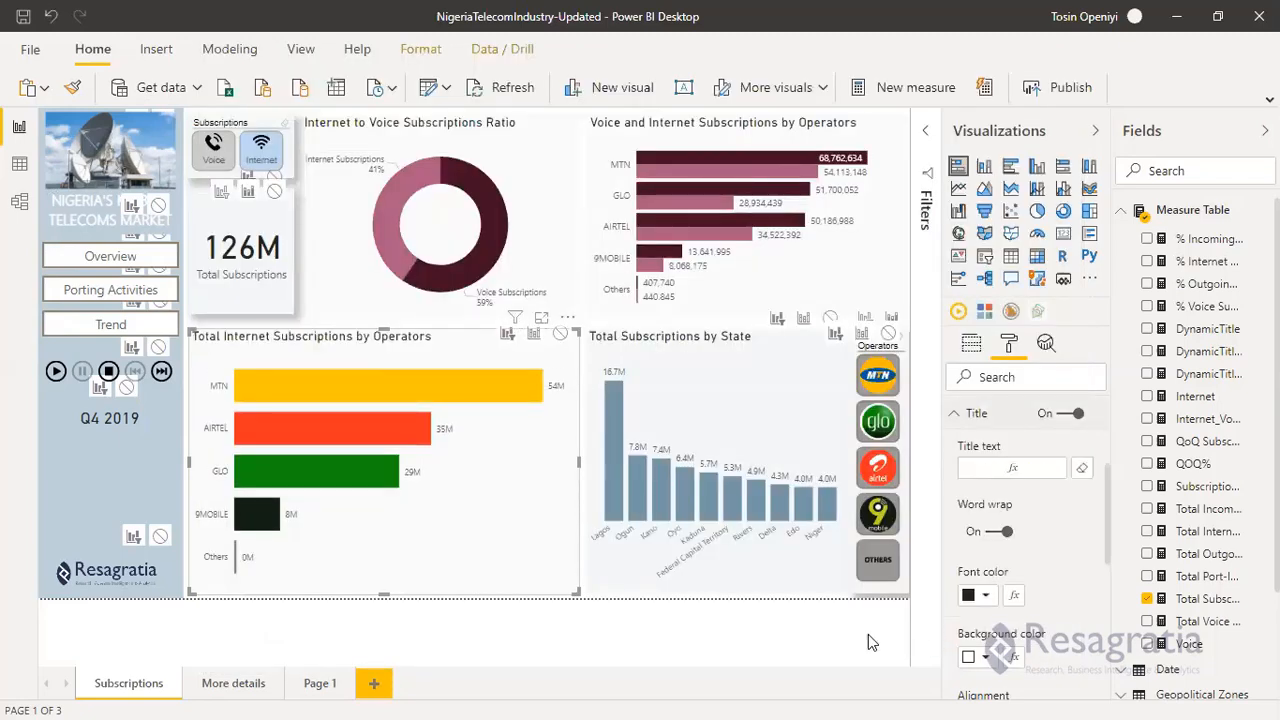
Base the Total Subscriptions by State chart's title text on the DynamicTitle3 field value.
click(733, 398)
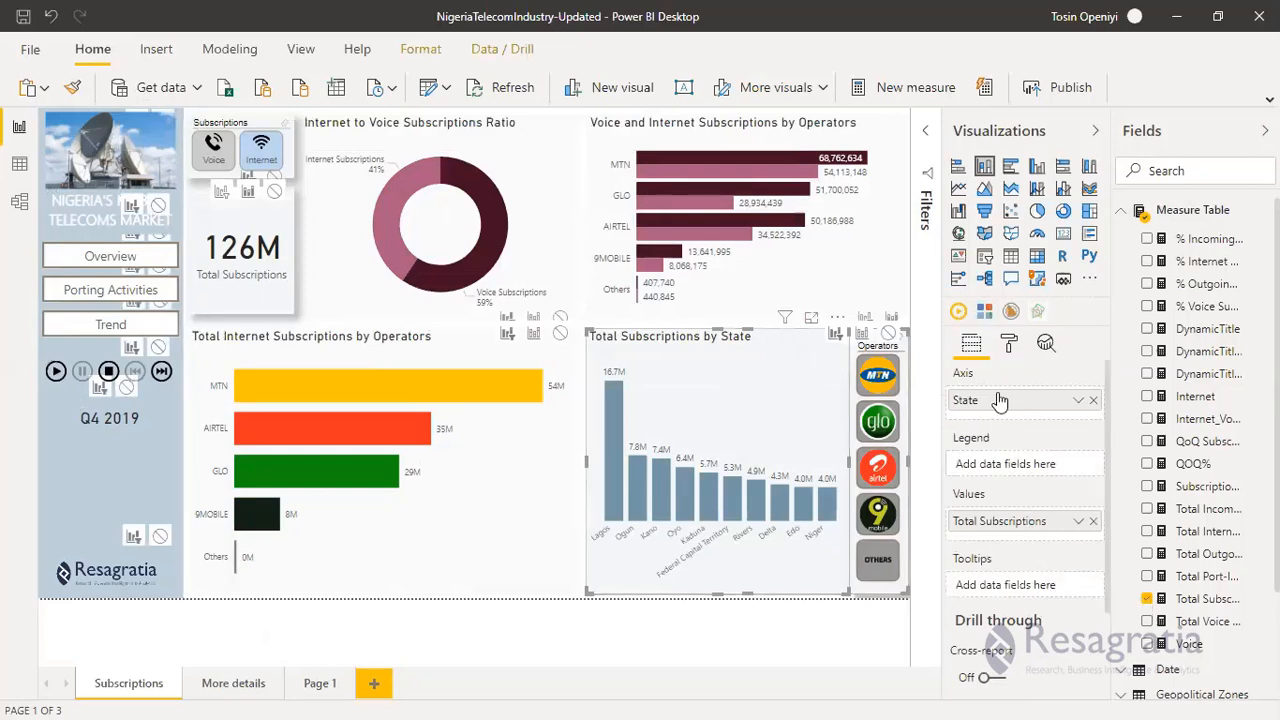
click(1008, 345)
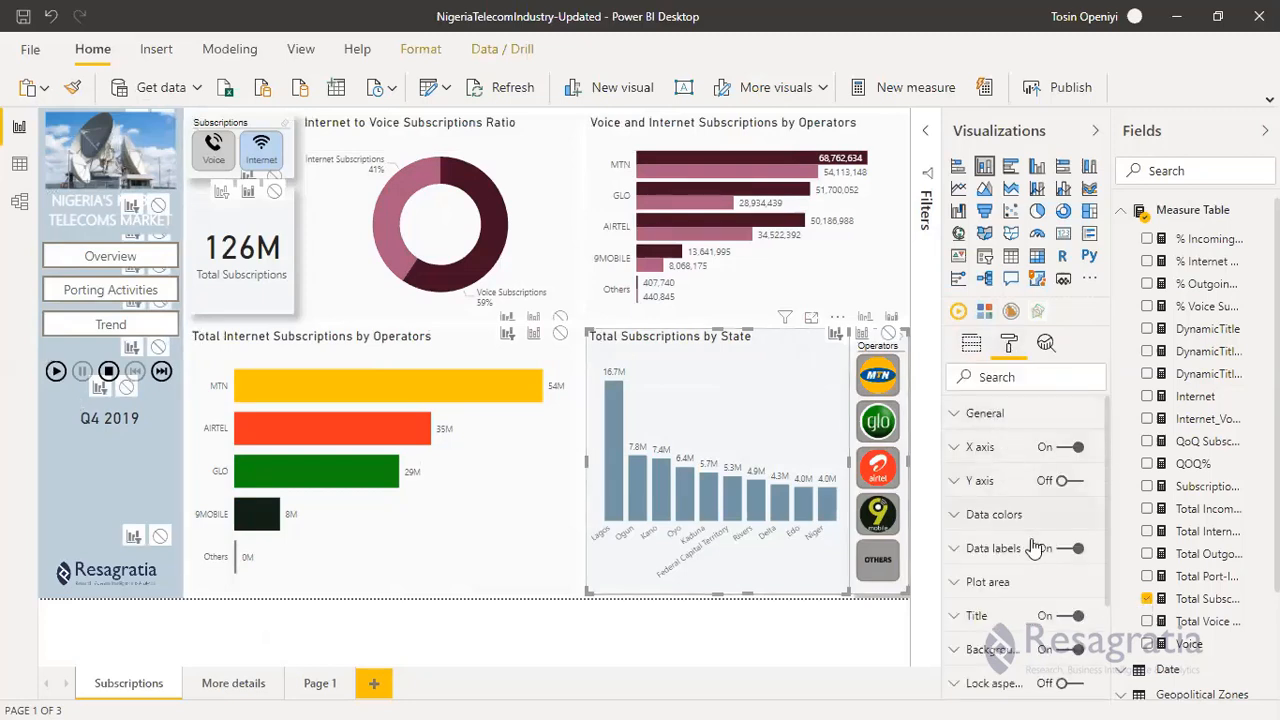
click(968, 615)
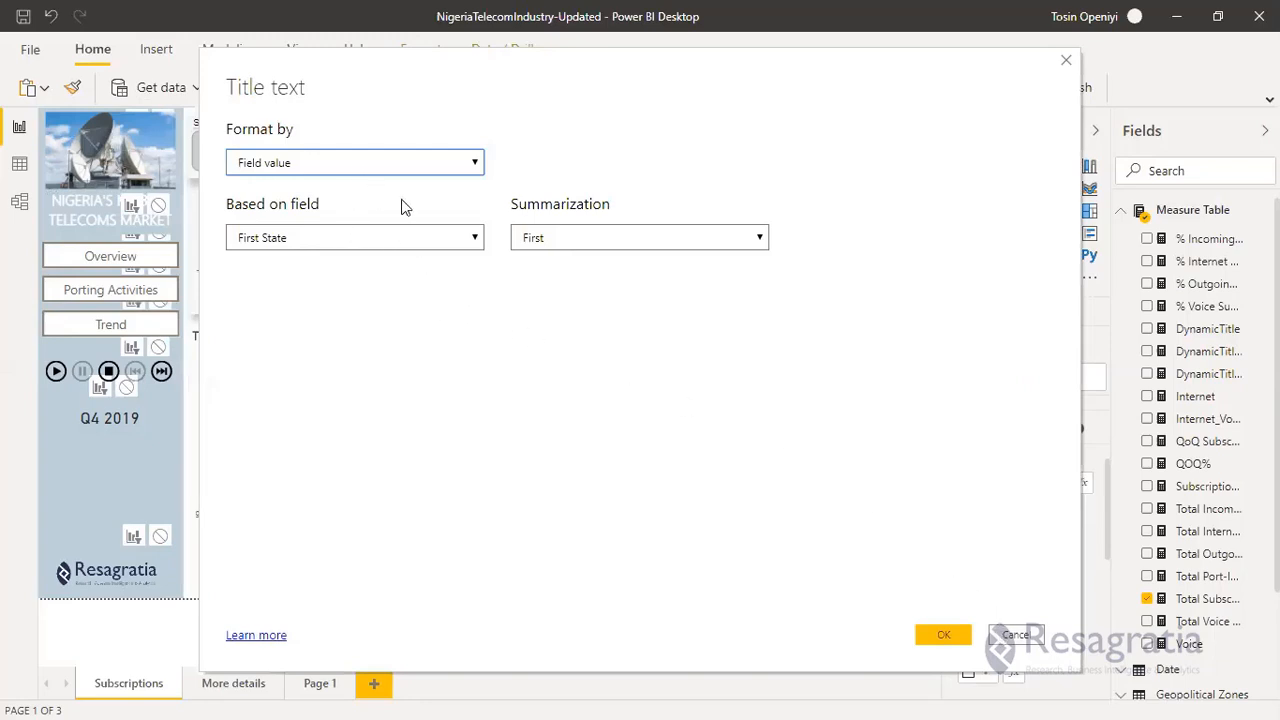
click(390, 240)
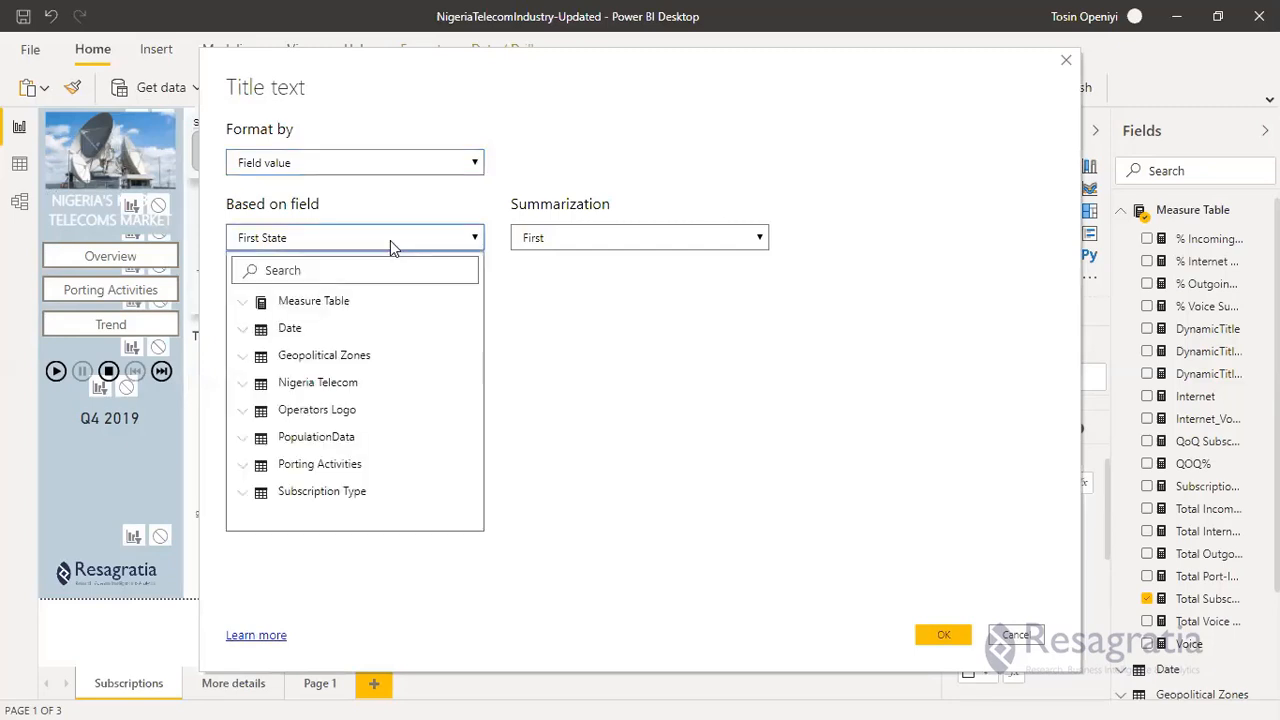
click(243, 301)
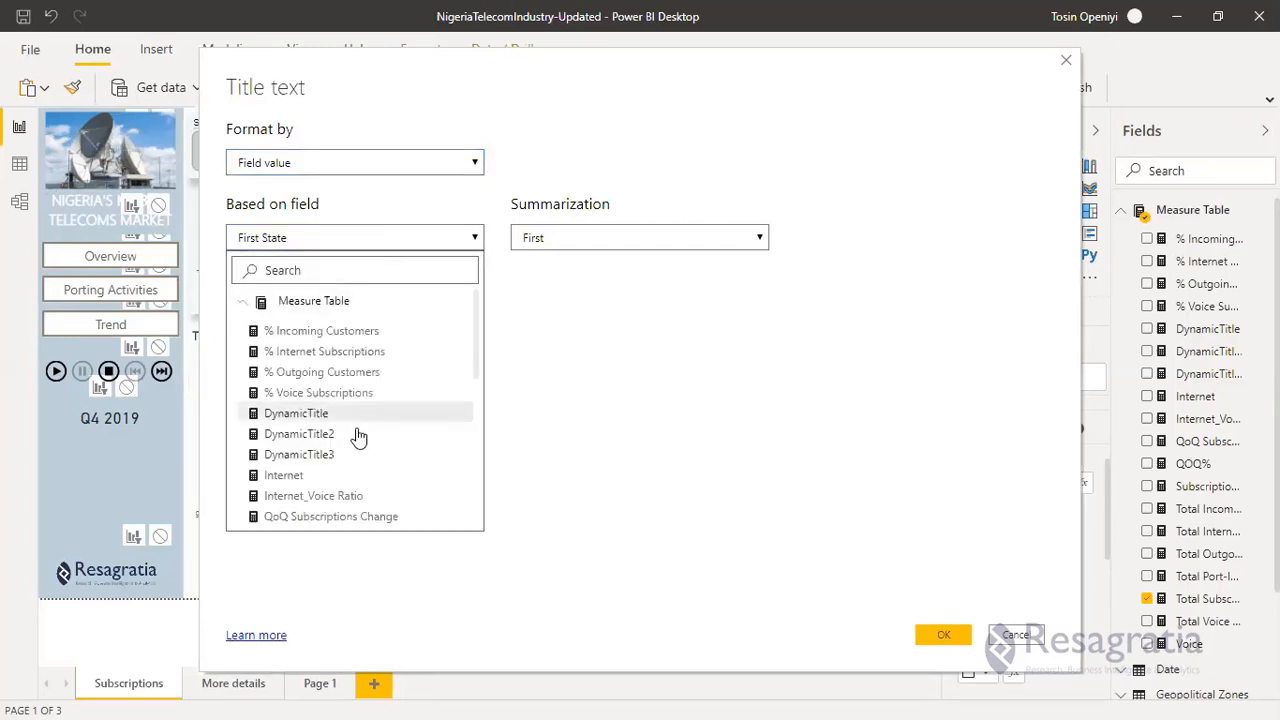
click(336, 458)
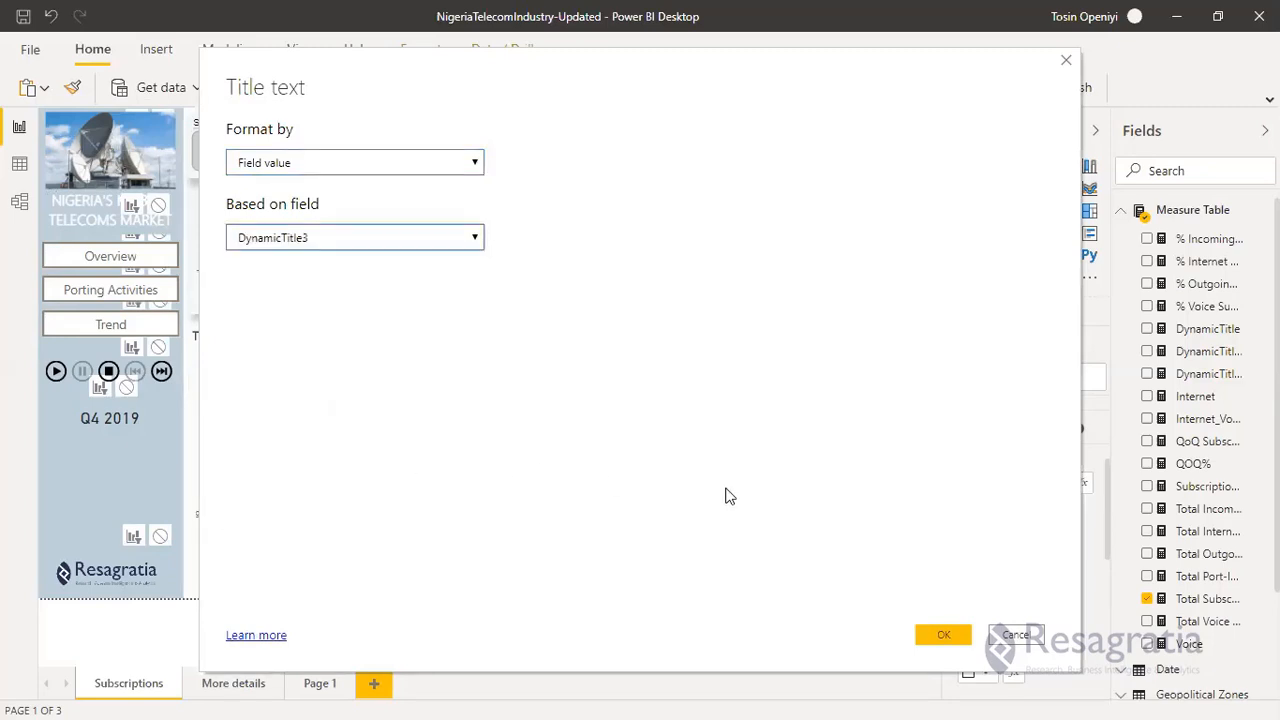
click(940, 636)
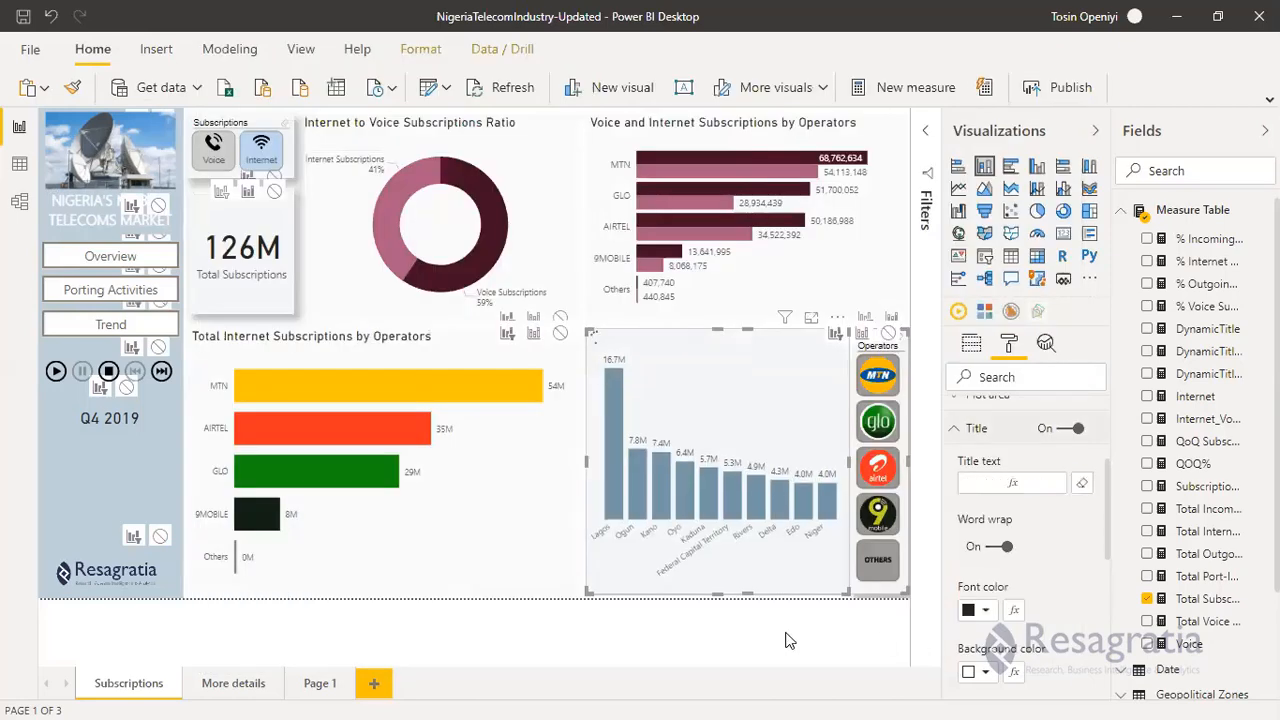
click(600, 322)
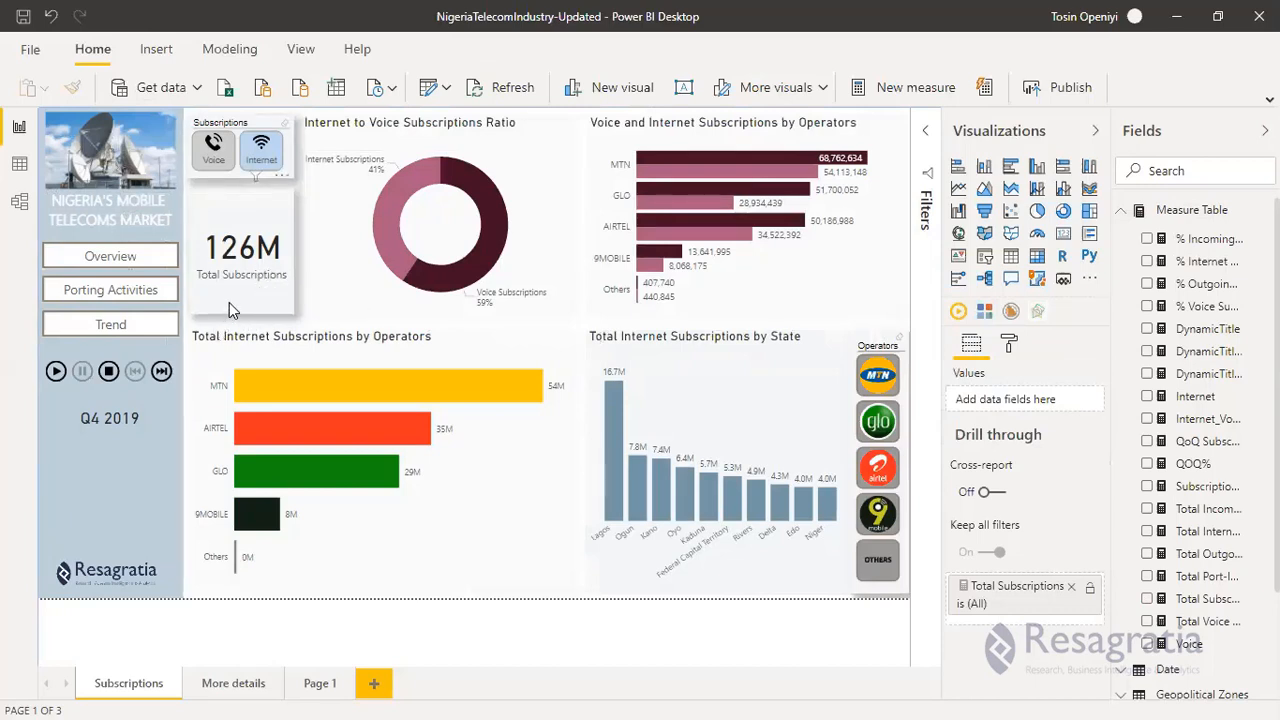
Test the dynamic chart titles by switching the Subscriptions slicer to Voice and back to Internet.
click(212, 150)
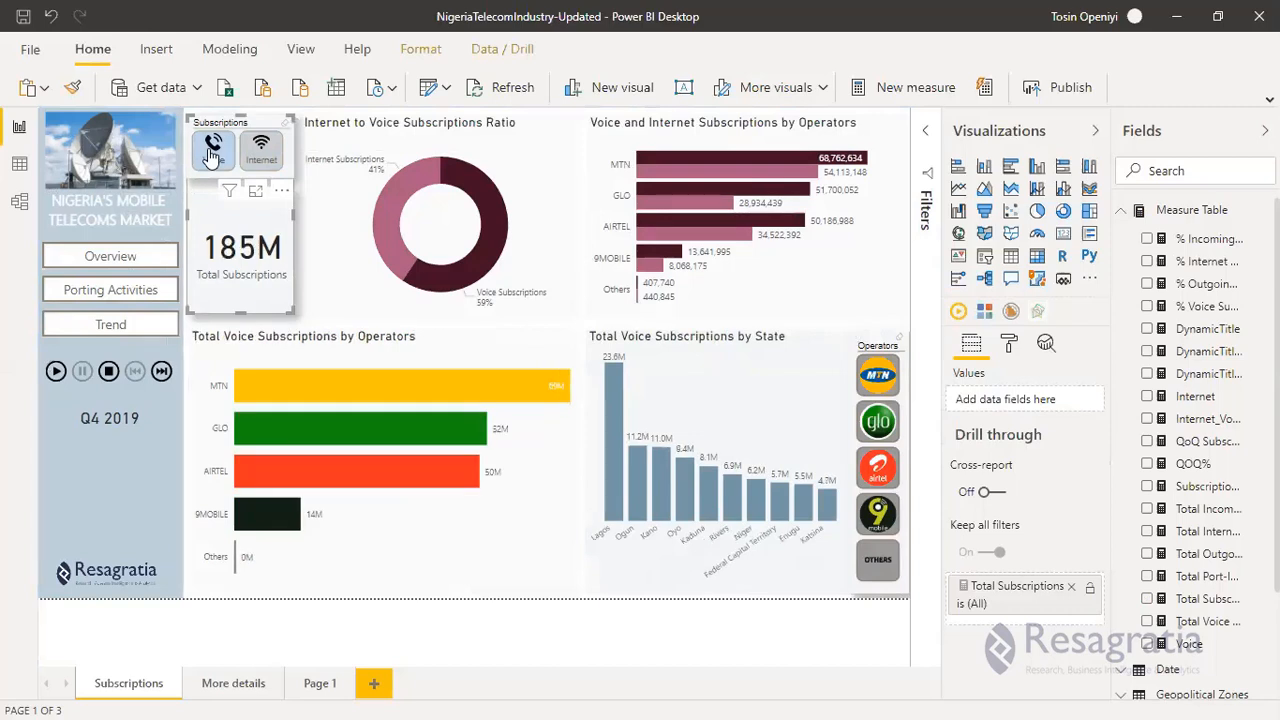
click(261, 150)
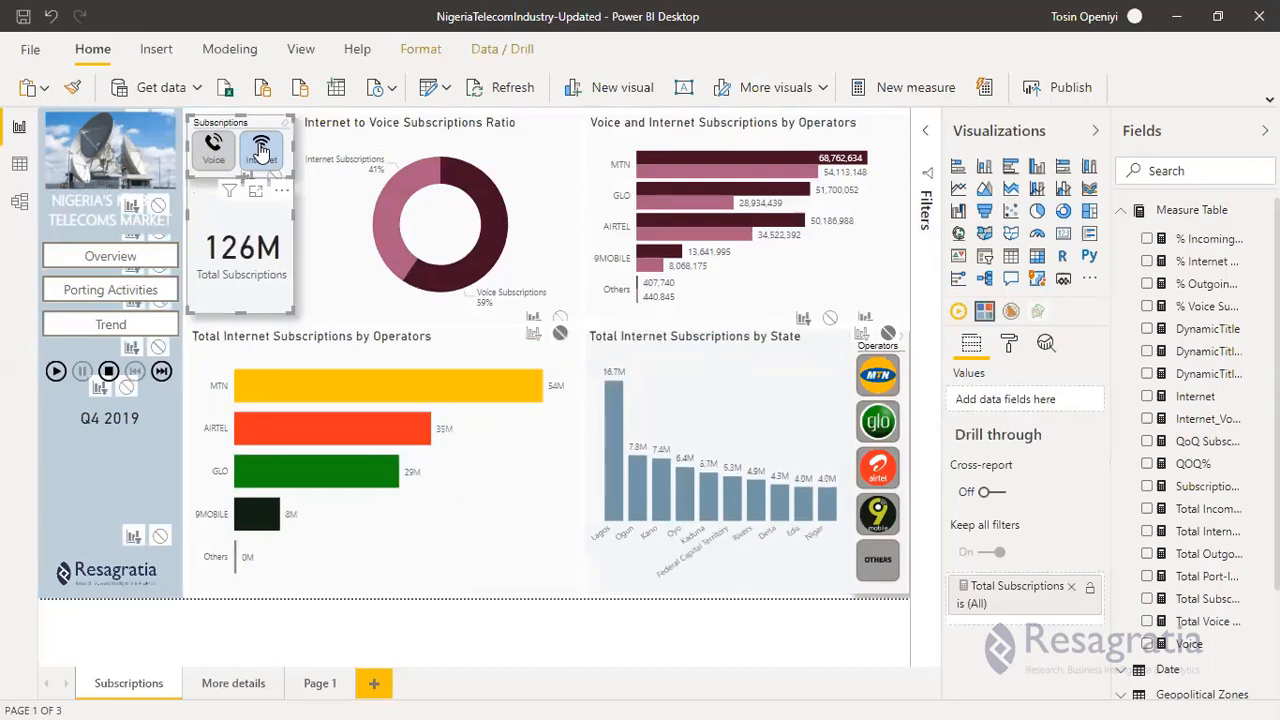
click(325, 330)
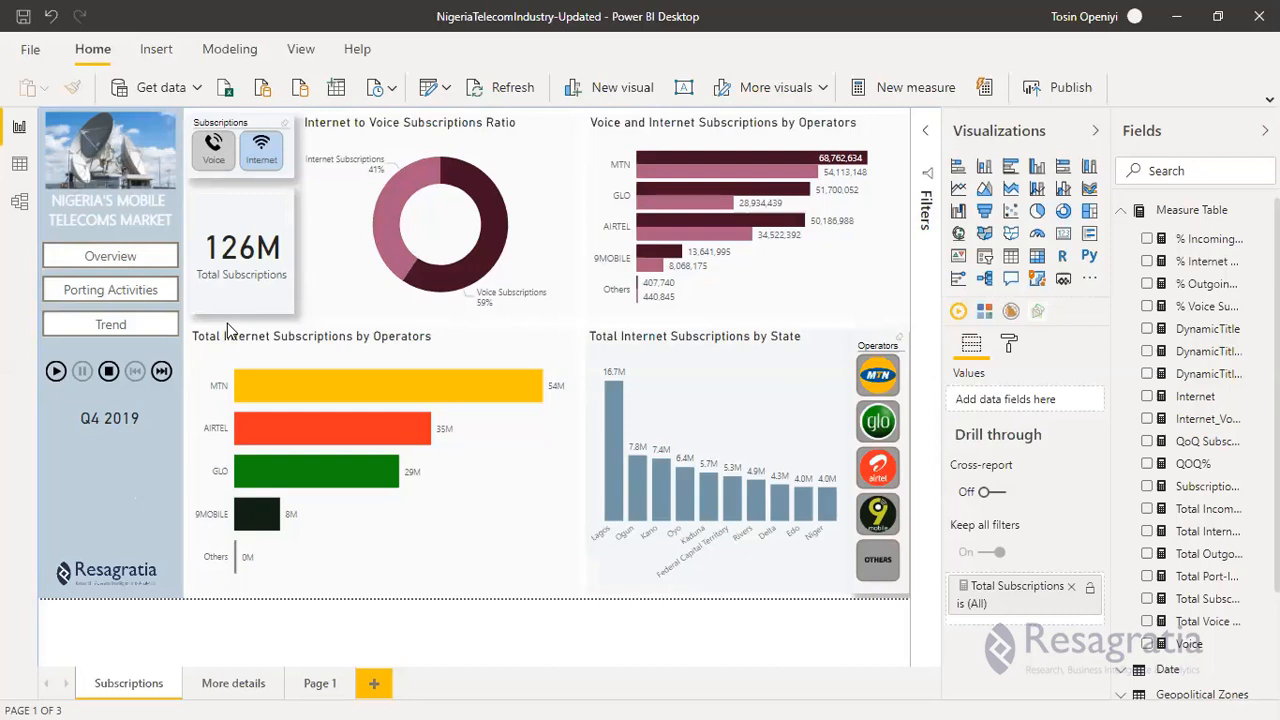
click(100, 412)
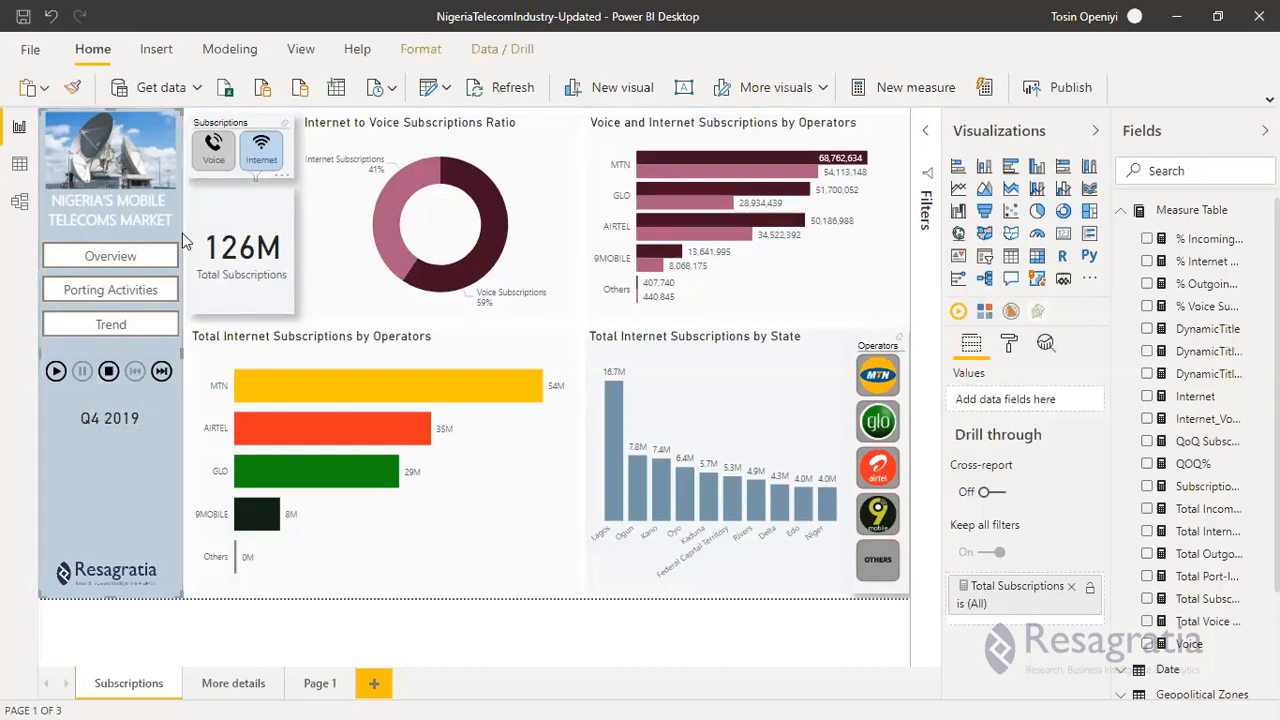
click(255, 177)
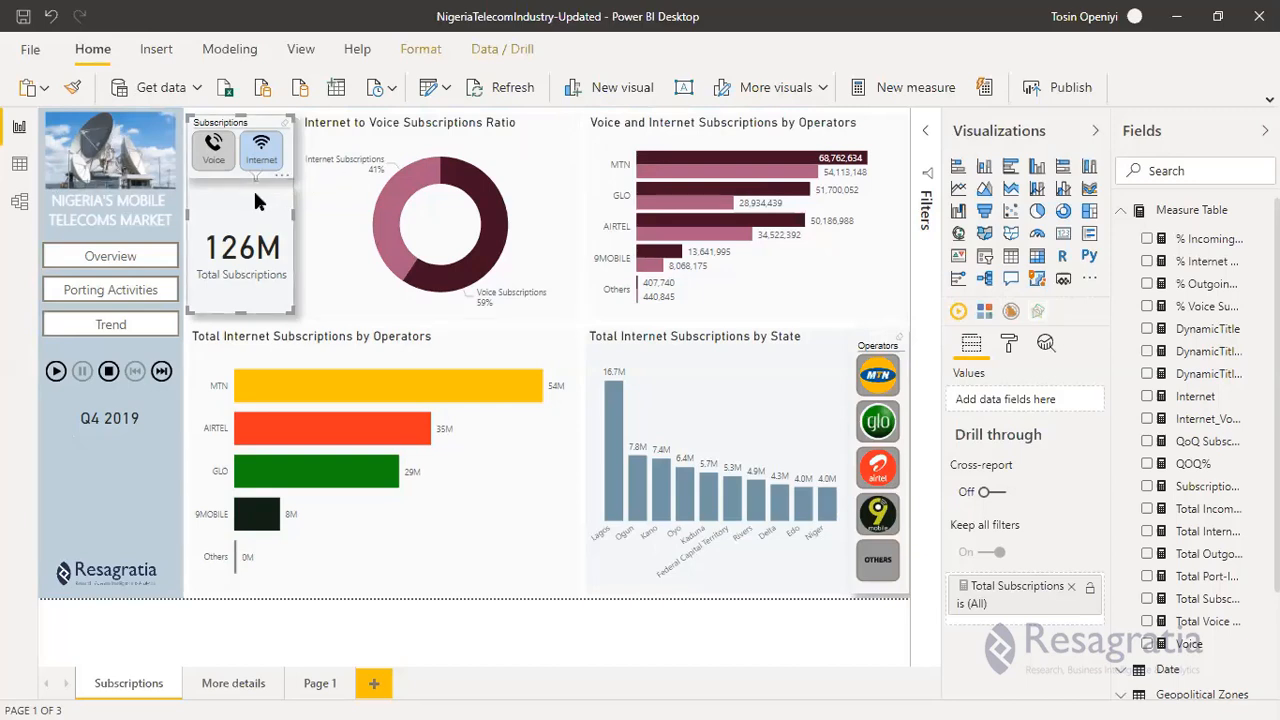
Duplicate the Subscriptions report page.
click(583, 146)
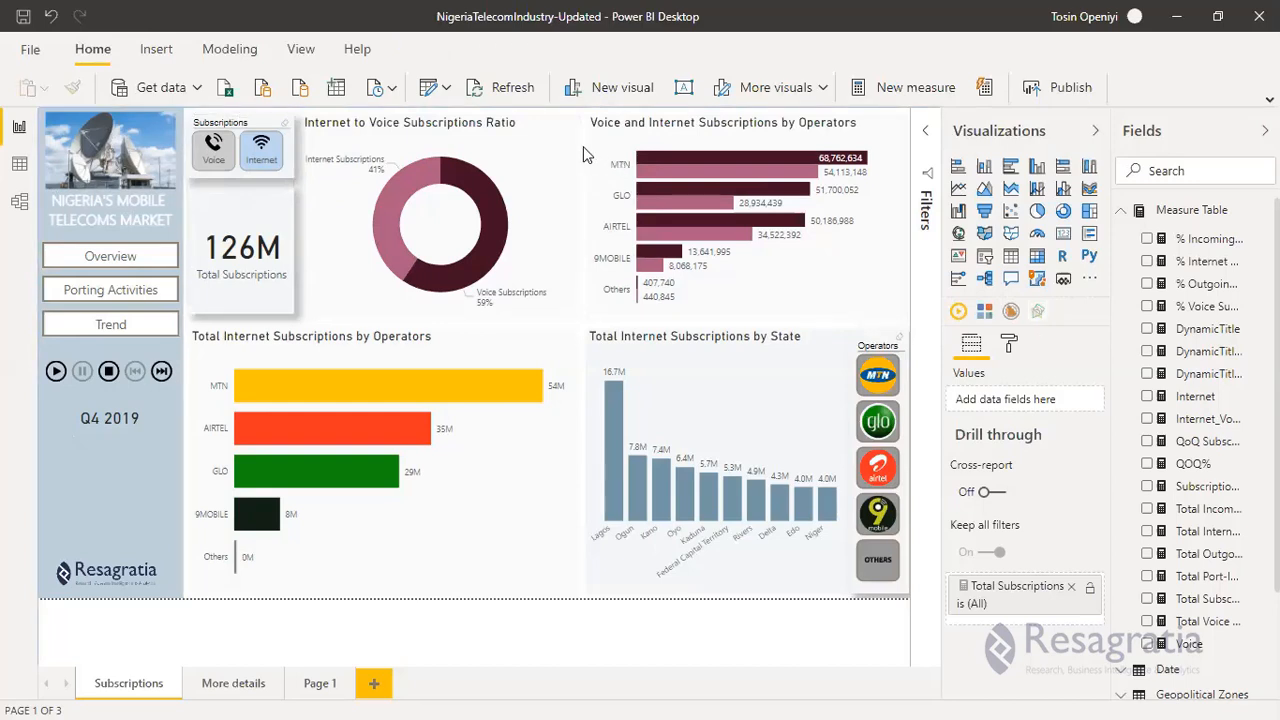
right_click(118, 689)
click(158, 607)
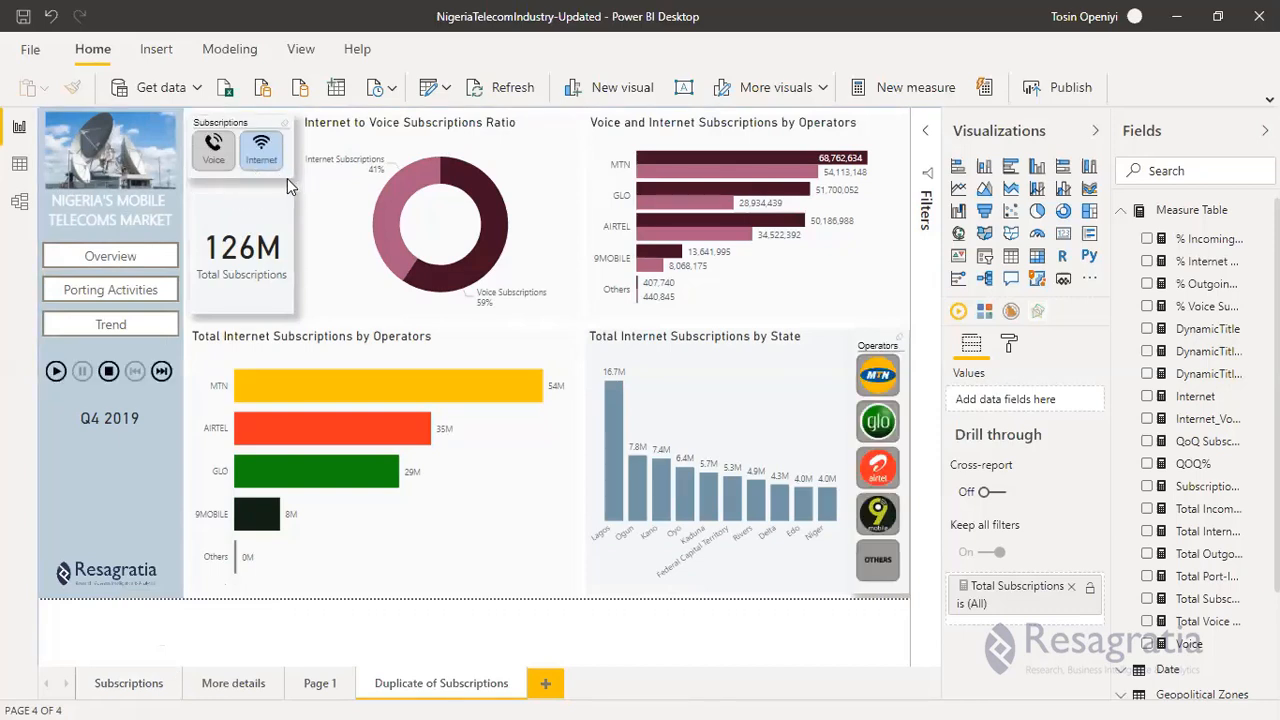
Select the Total Subscriptions card on the duplicated page and show the page's objects in layer order.
click(287, 178)
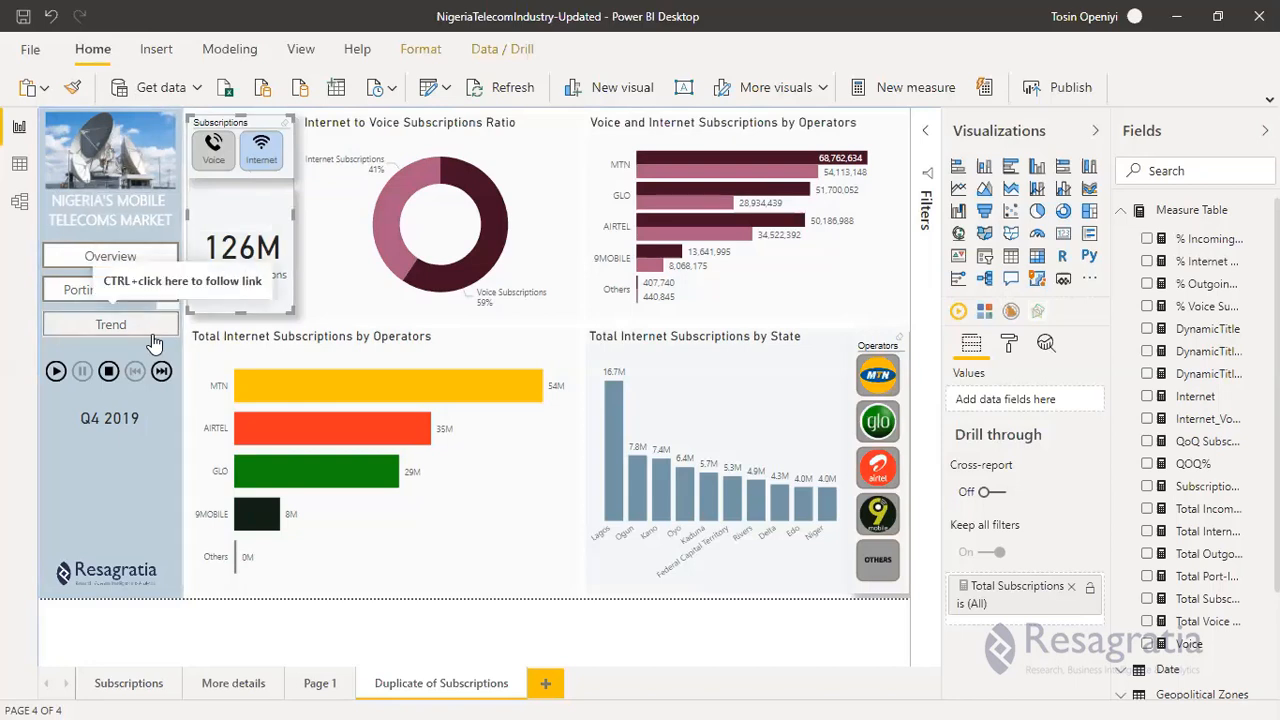
click(266, 203)
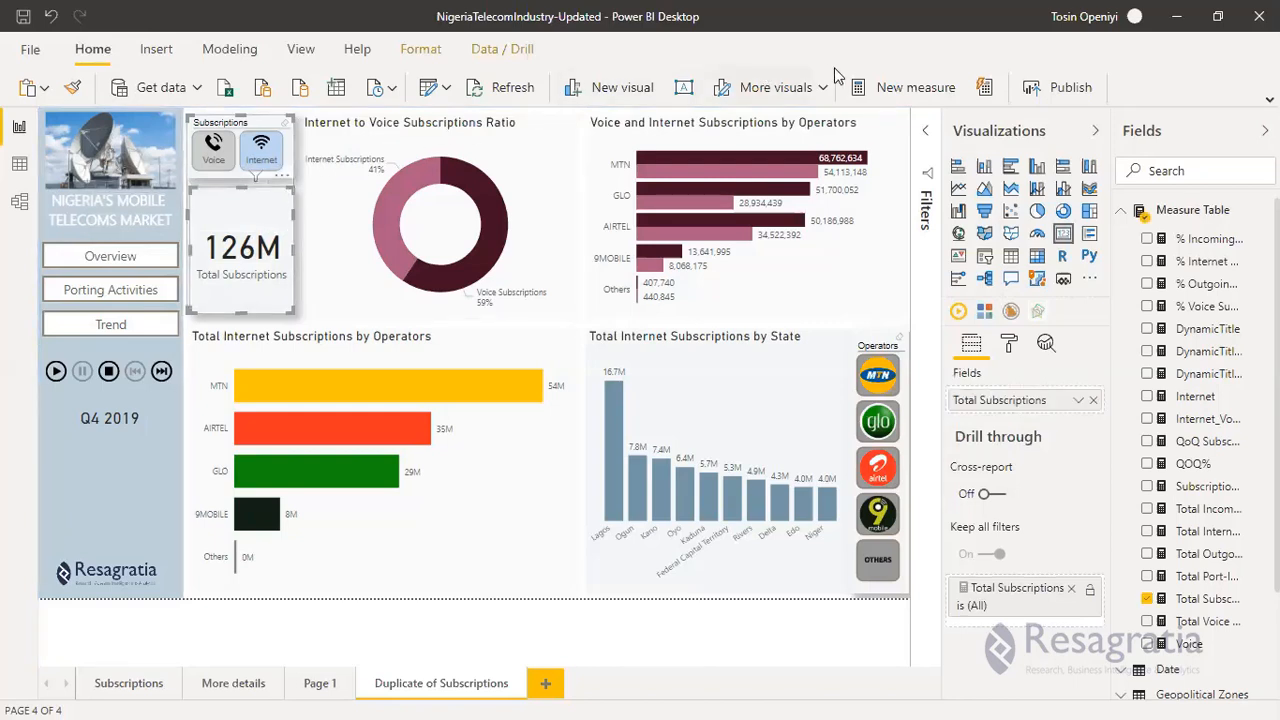
click(420, 49)
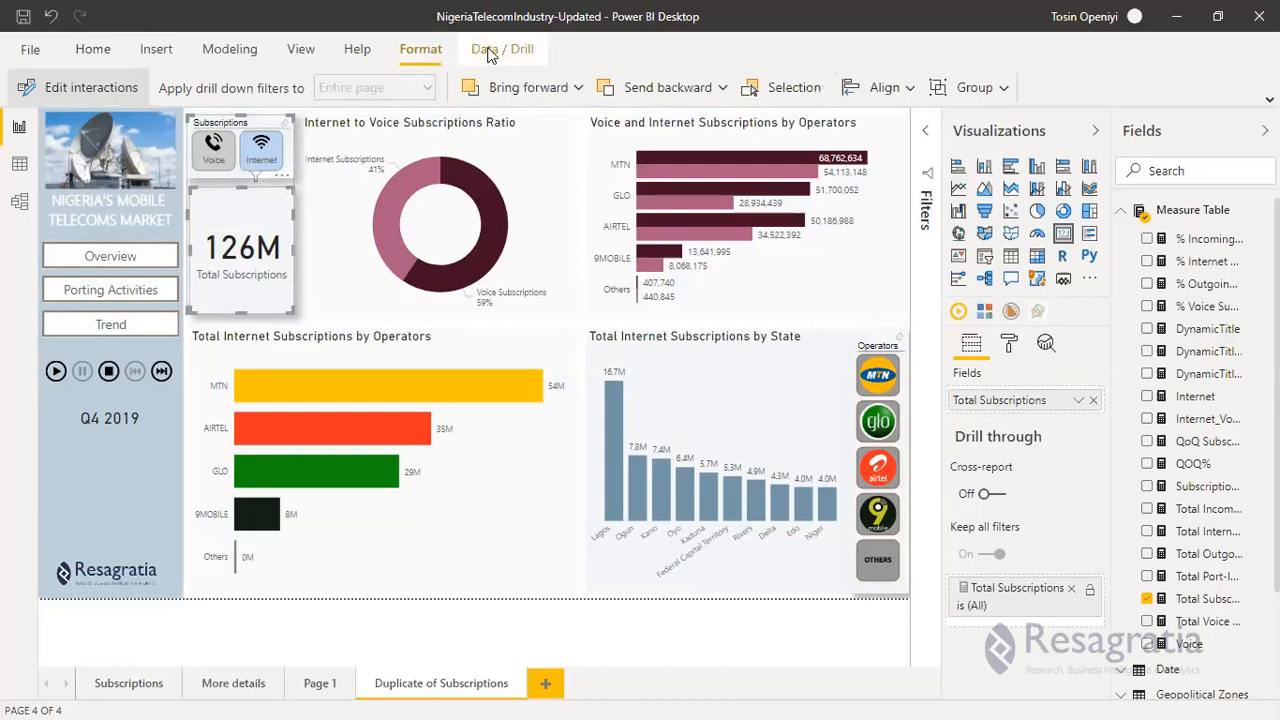
click(488, 52)
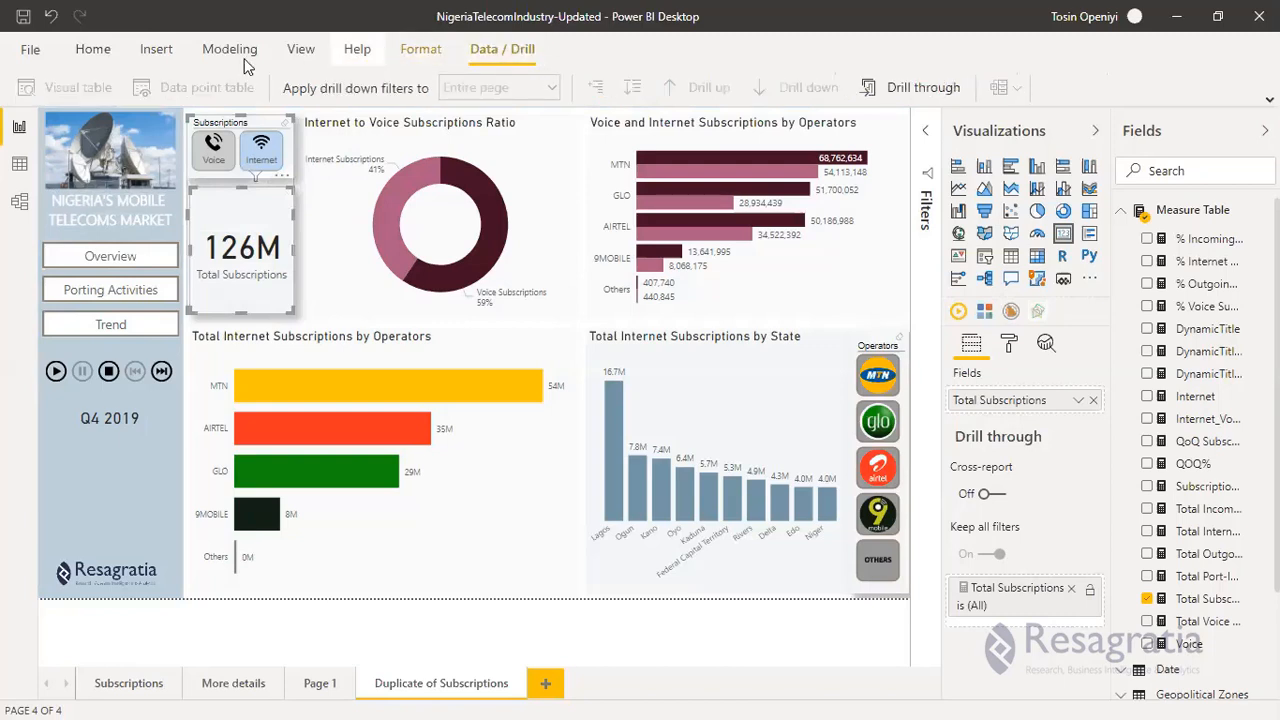
click(300, 49)
click(876, 89)
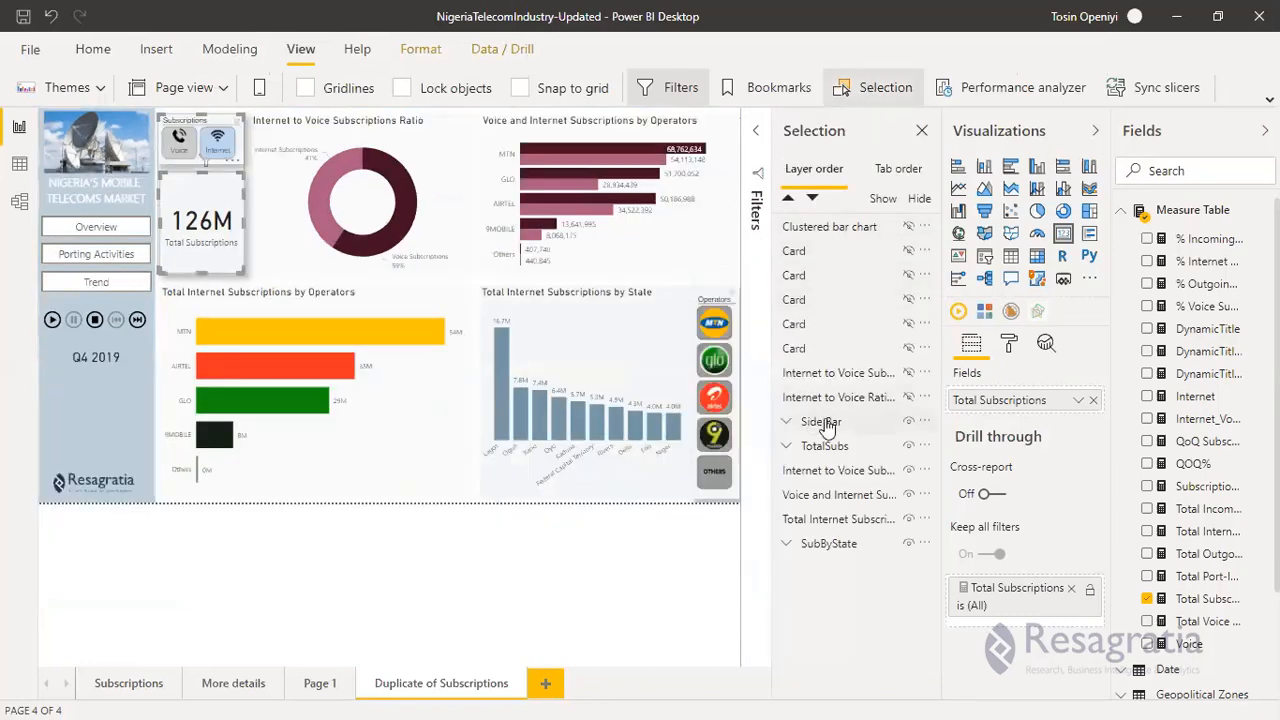
Expand the TotalSubs and Side Bar groups in the layer order to examine the objects they contain.
click(835, 448)
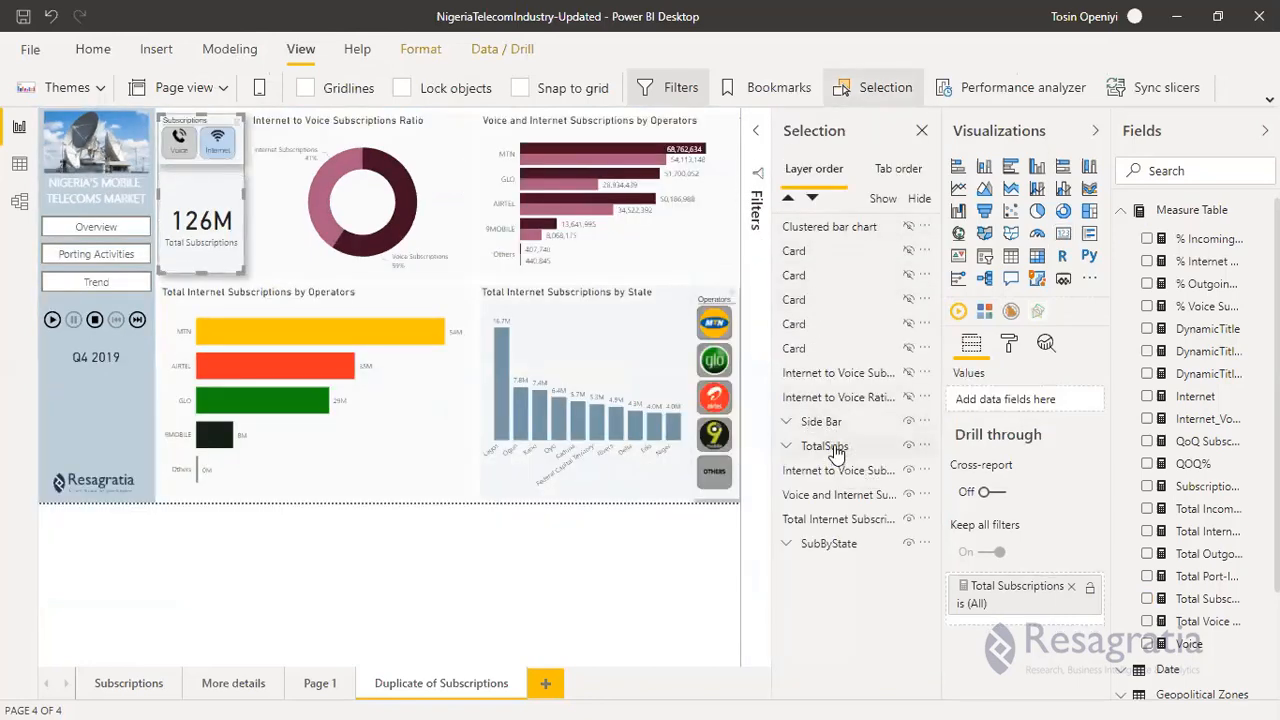
click(787, 447)
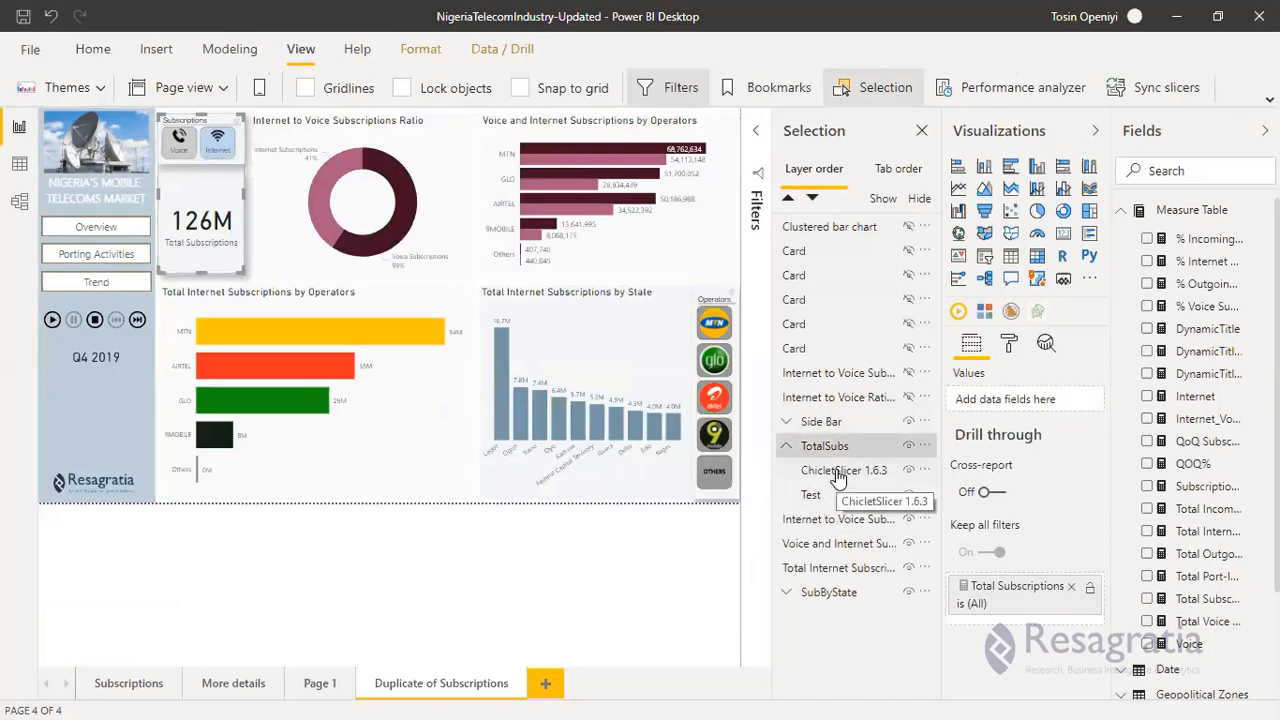
click(787, 421)
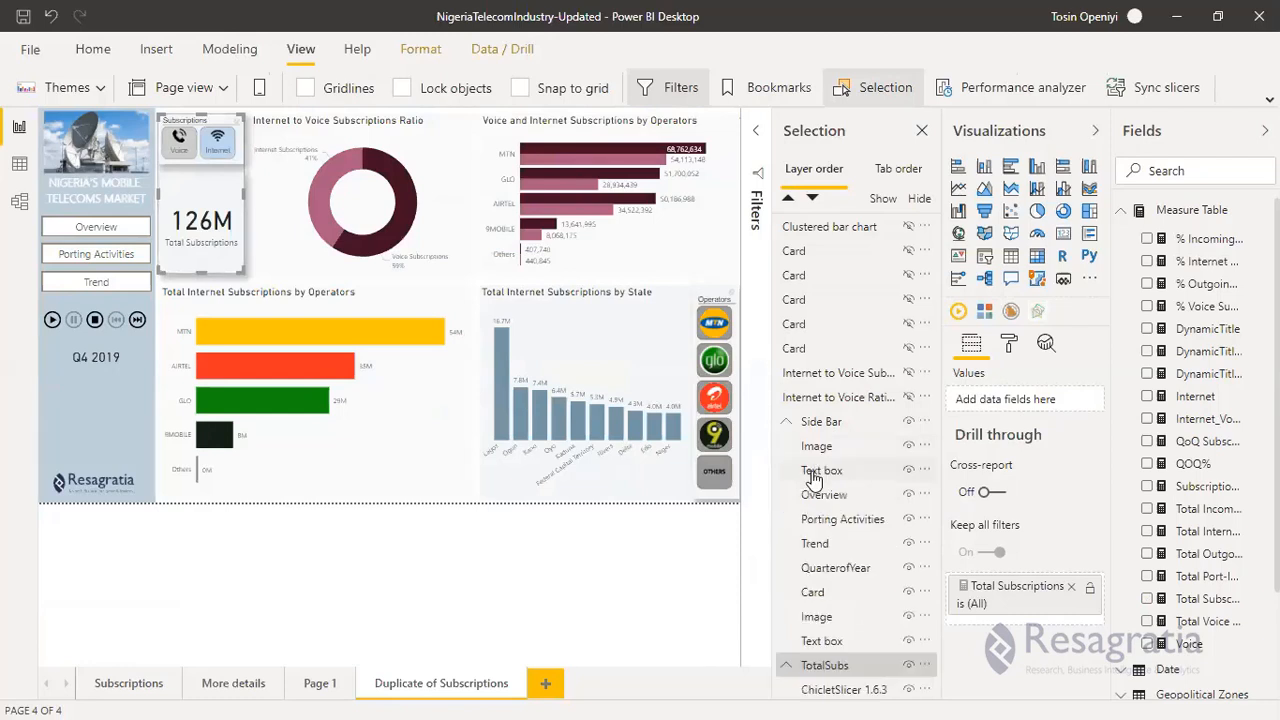
scroll(842, 640, down, 2)
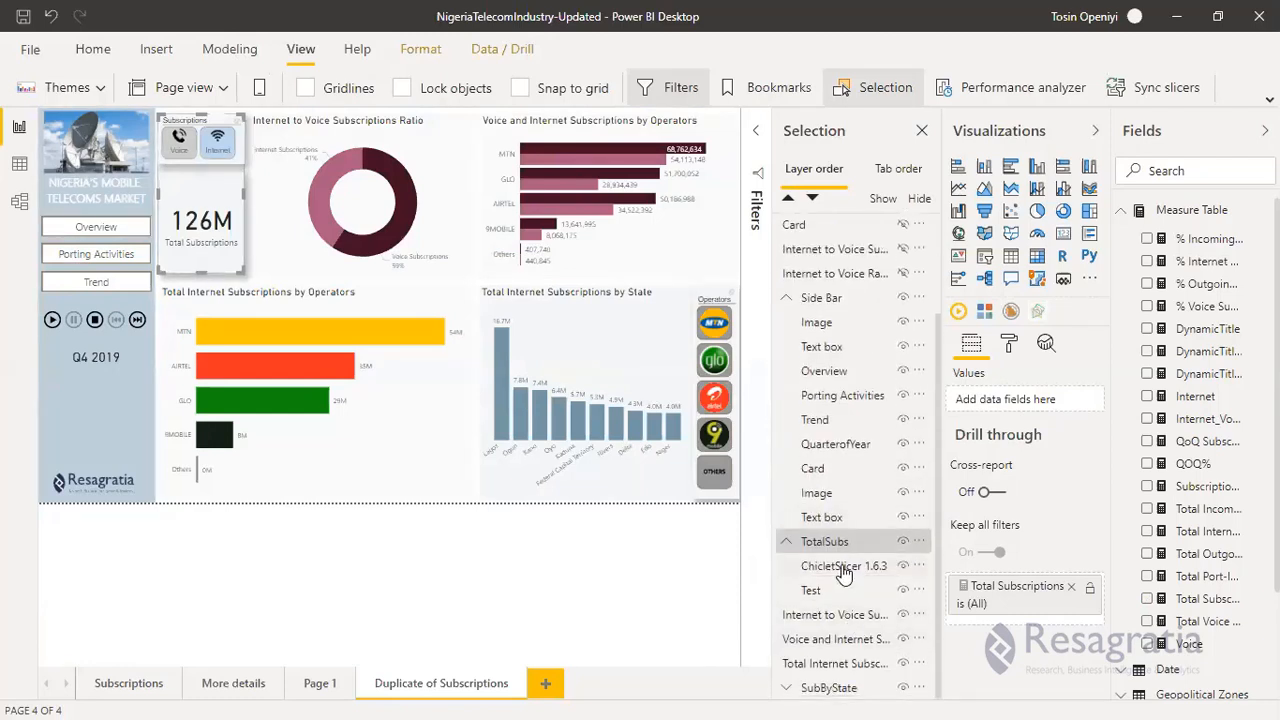
Move the Subscriptions chiclet slicer from the TotalSubs group into the Side Bar group and try moving the Total Subscriptions card onto the side bar.
drag(830, 565, 838, 524)
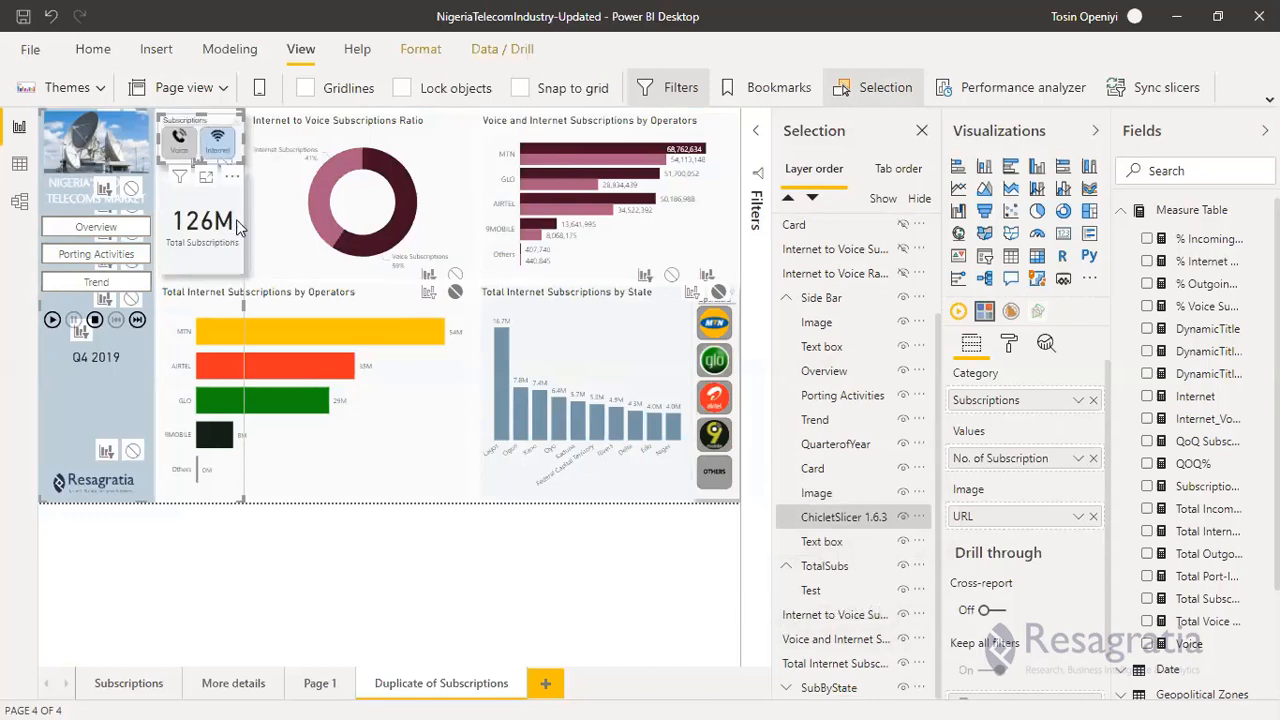
click(786, 567)
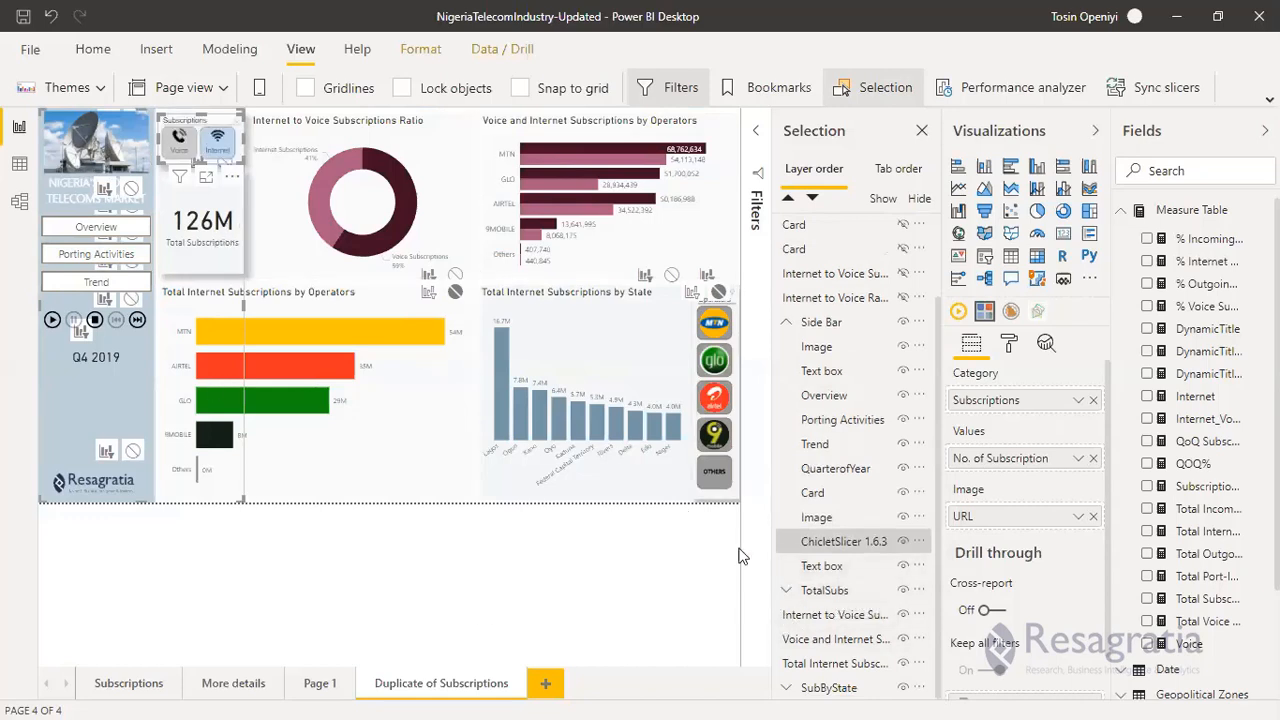
click(242, 199)
drag(237, 195, 94, 402)
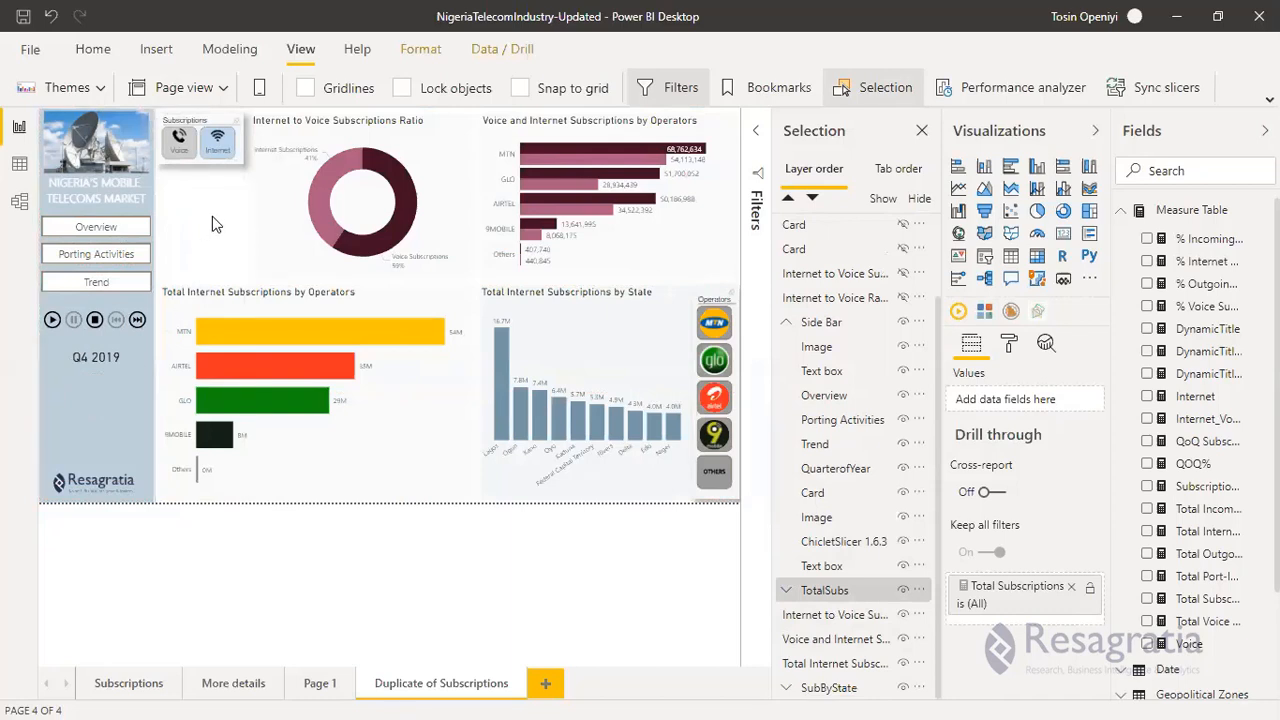
click(212, 218)
click(133, 396)
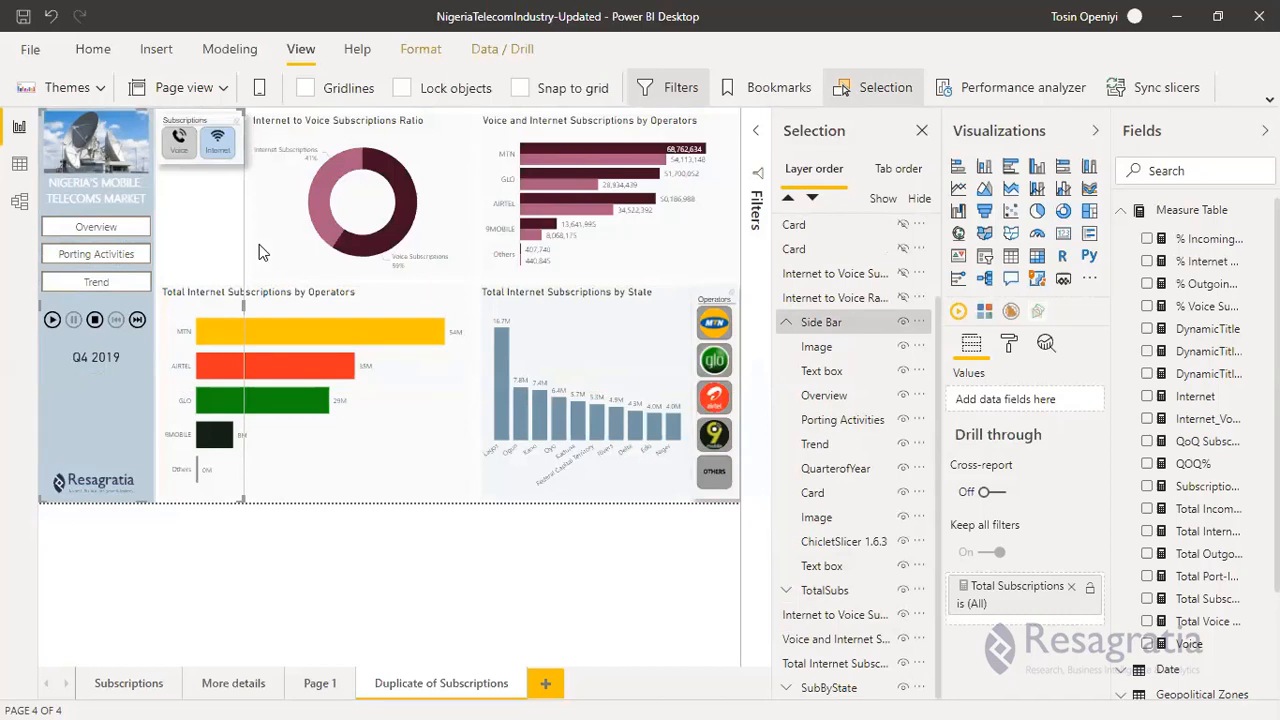
Undo the Total Subscriptions card's move and the chiclet slicer's transfer to the Side Bar group.
click(256, 281)
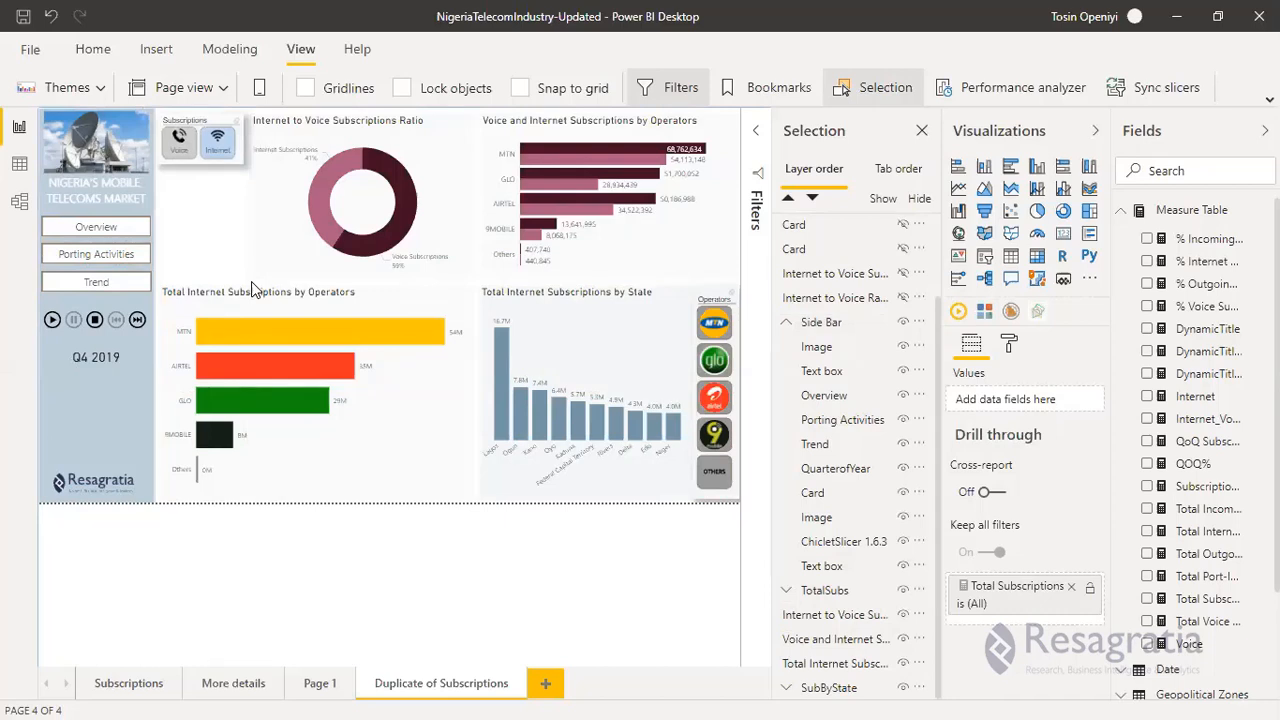
click(251, 281)
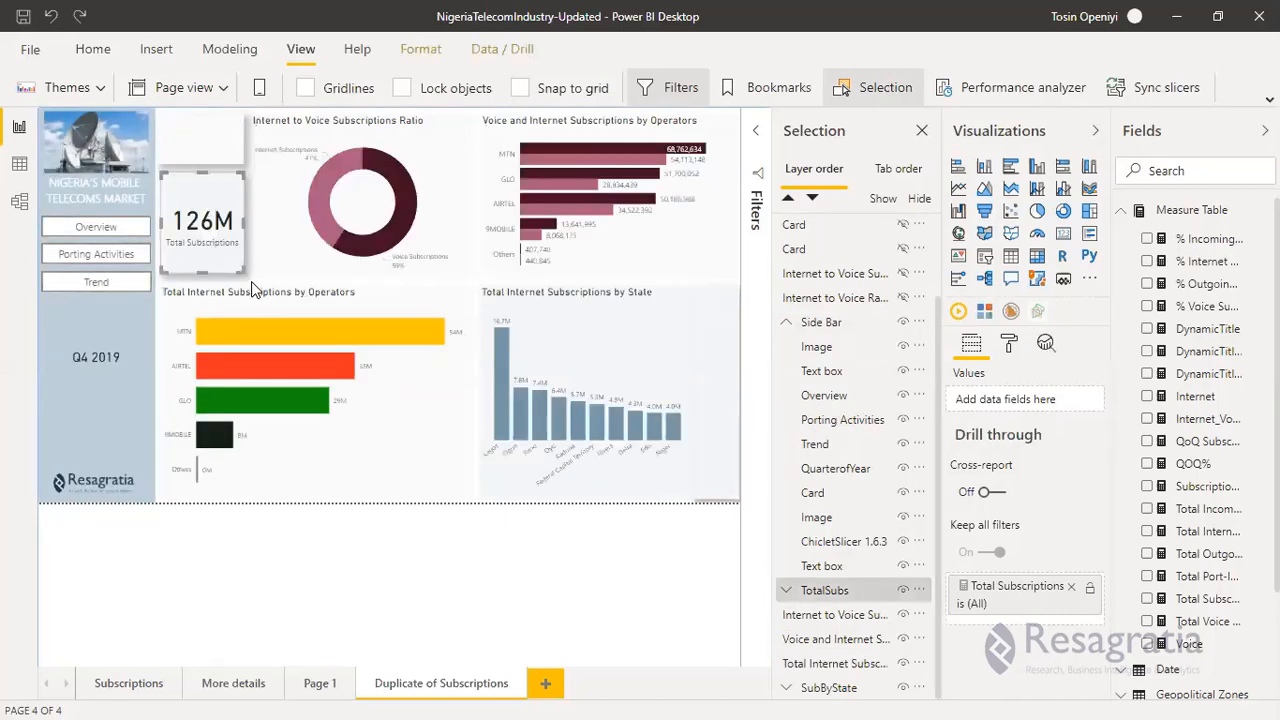
click(242, 160)
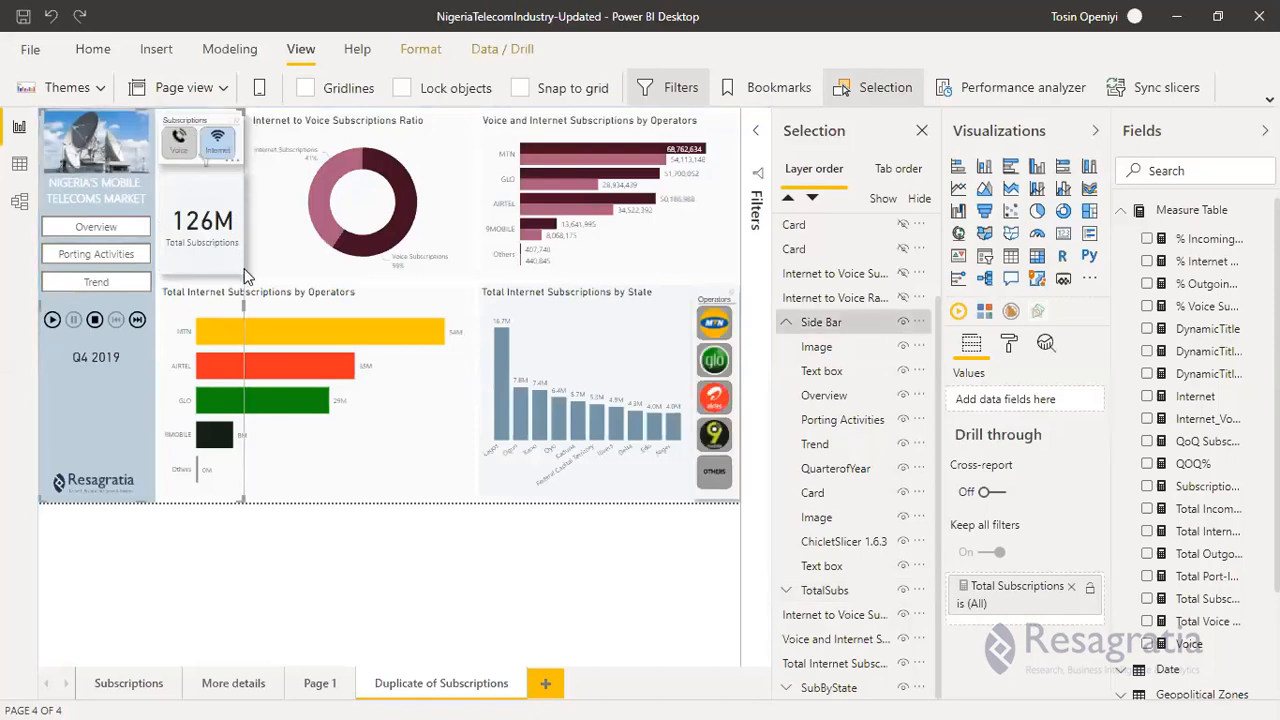
key(Escape)
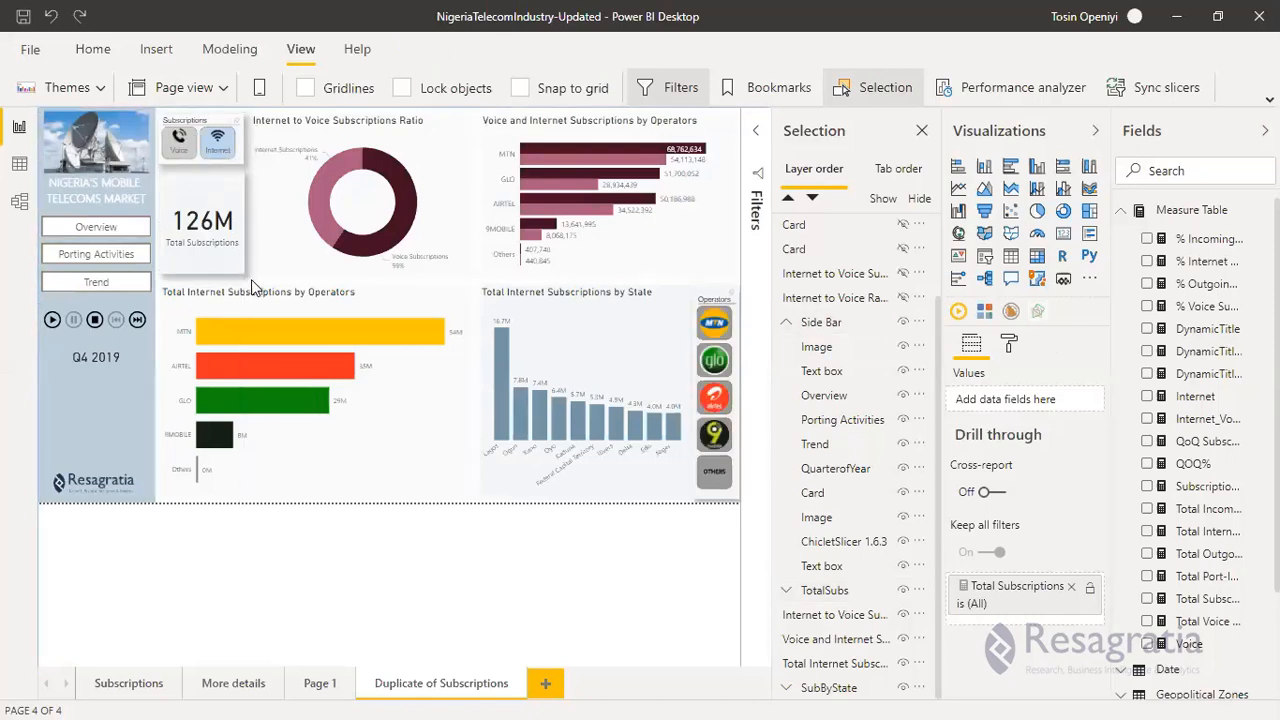
key(ctrl+z)
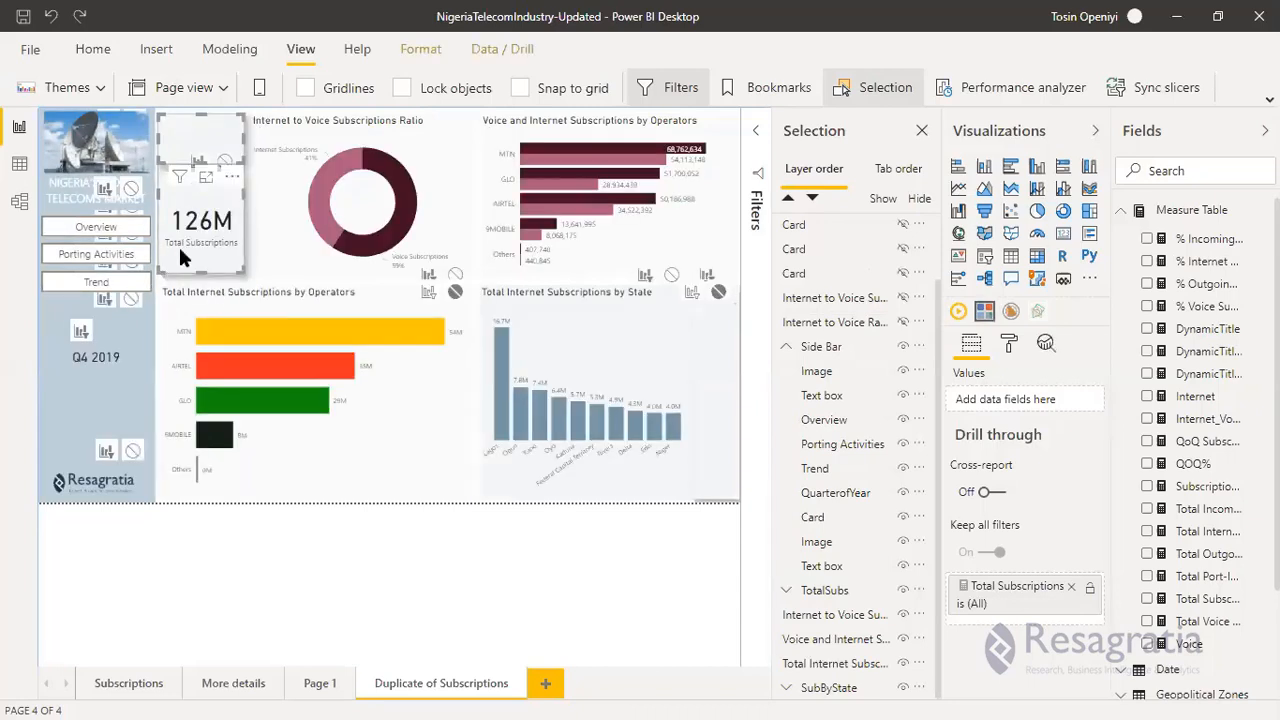
Expand the TotalSubs group and regroup its chiclet slicer under Side Bar, between the Image and Text box items.
click(218, 256)
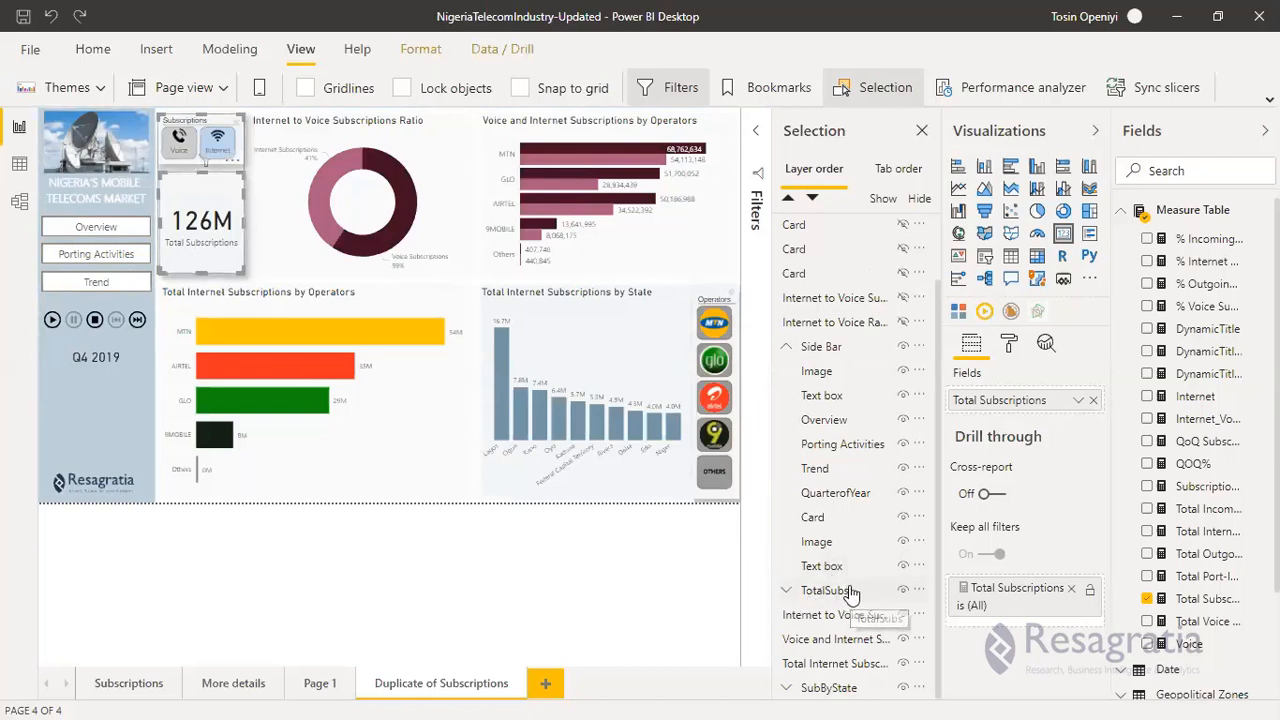
click(786, 590)
drag(832, 614, 840, 570)
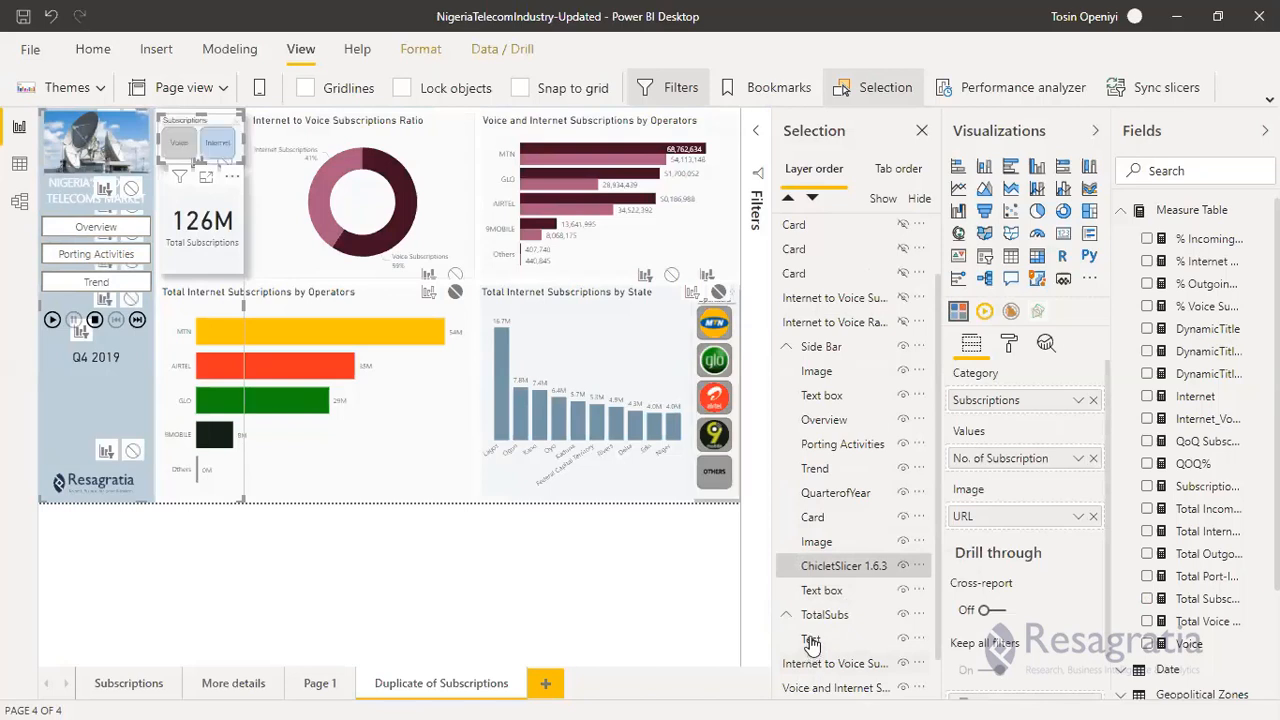
click(251, 283)
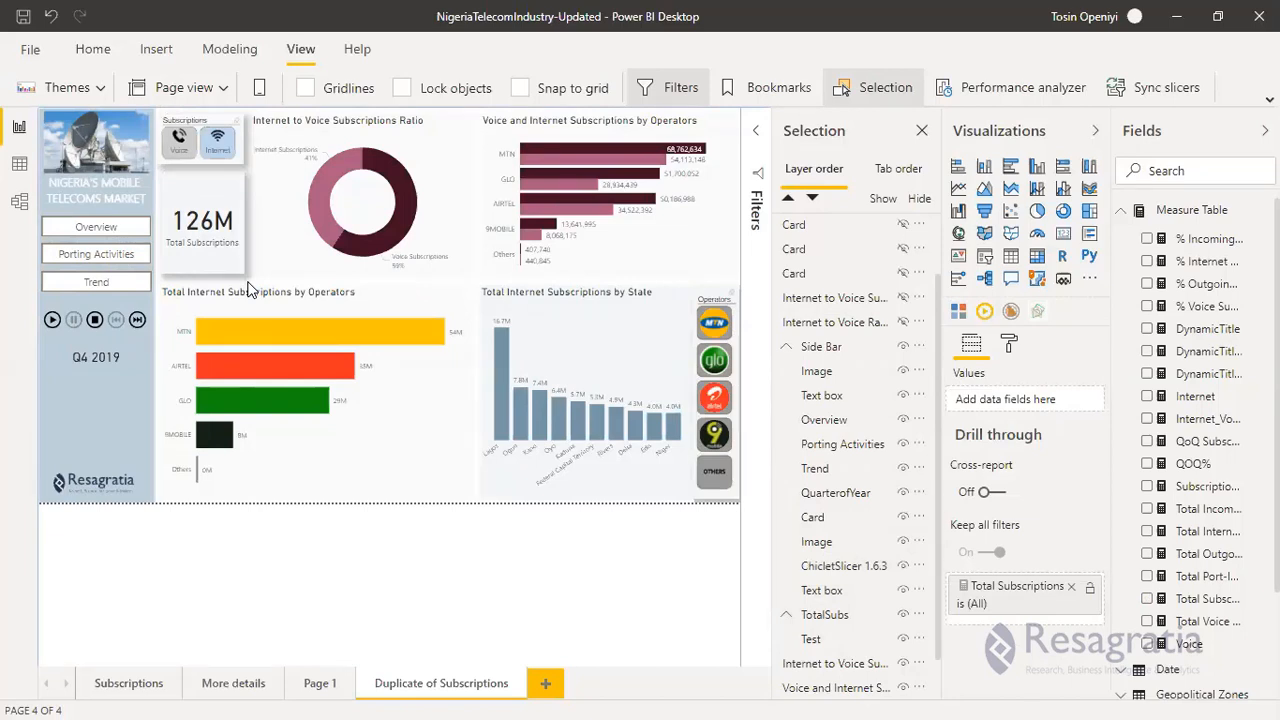
Try moving the remaining TotalSubs card onto the side bar beneath the quarter label, and undo that move.
click(182, 195)
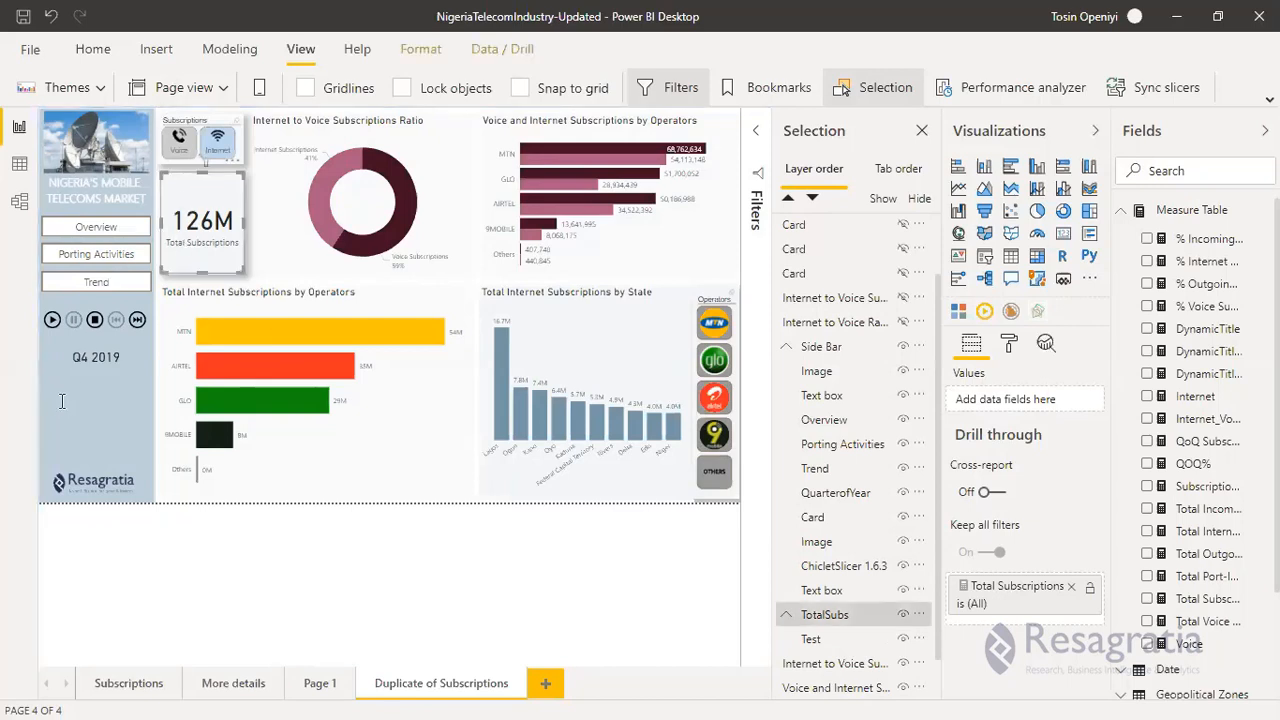
drag(81, 427, 103, 428)
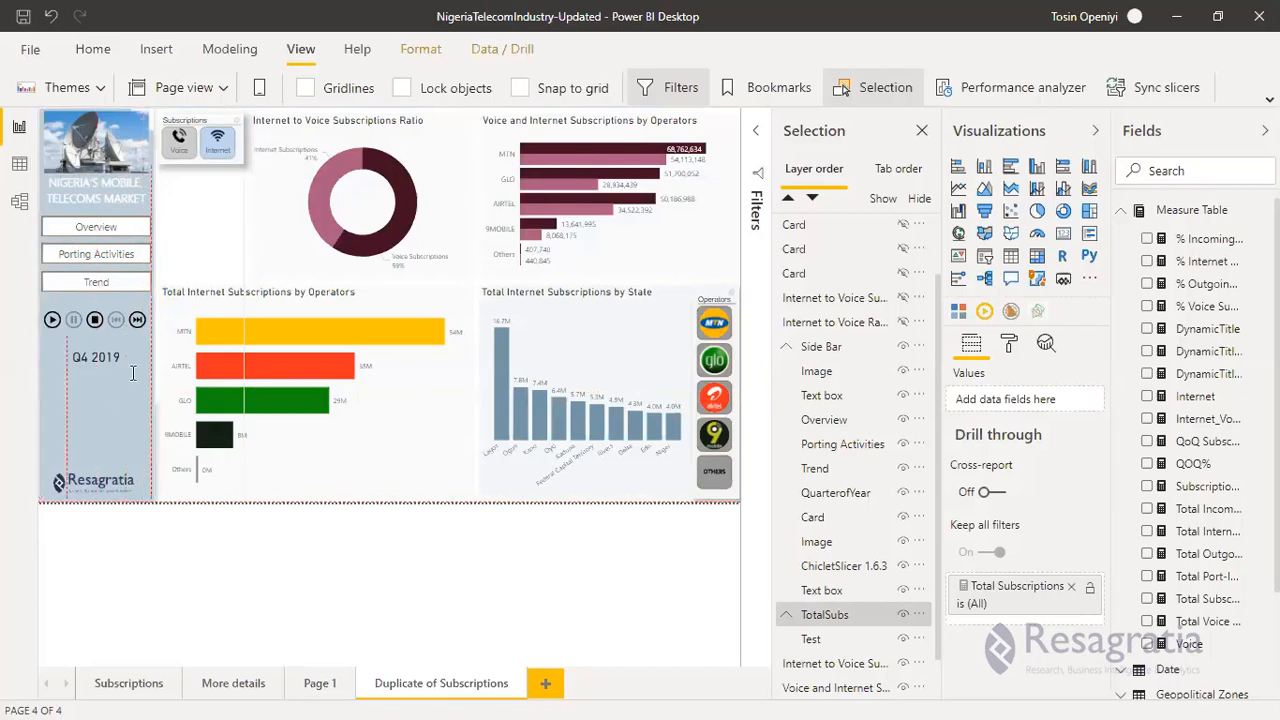
click(225, 232)
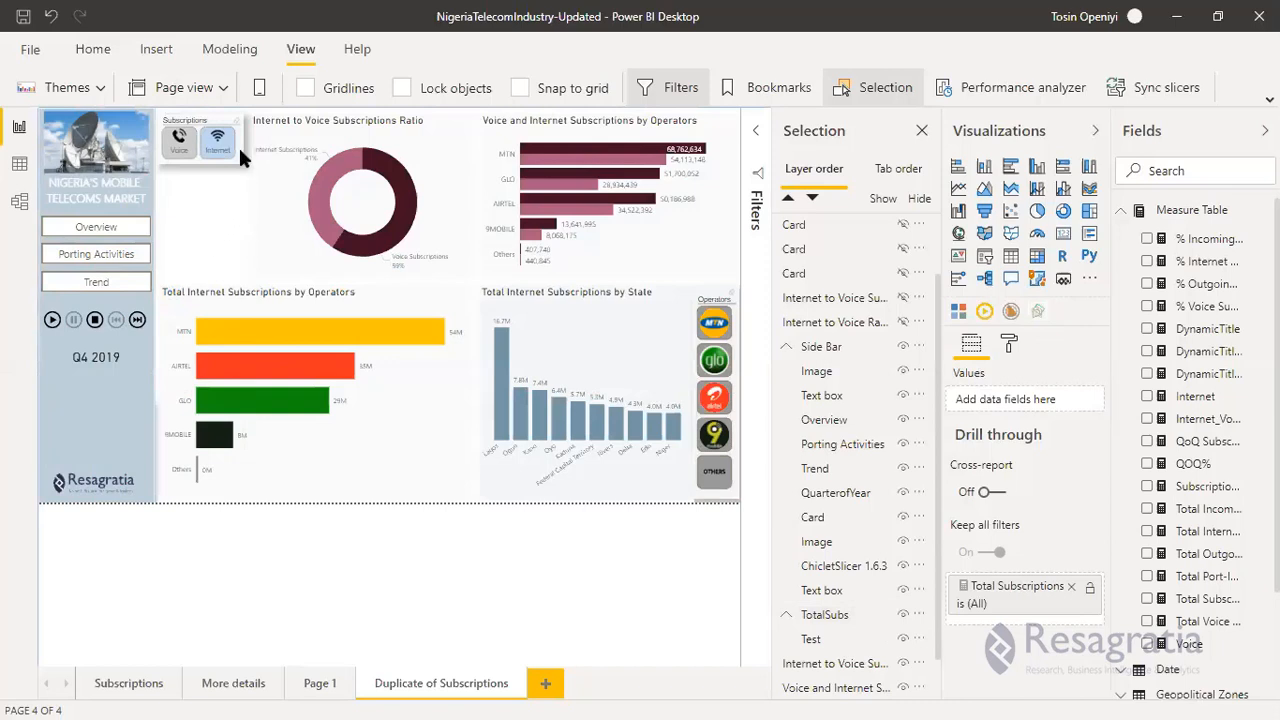
click(193, 267)
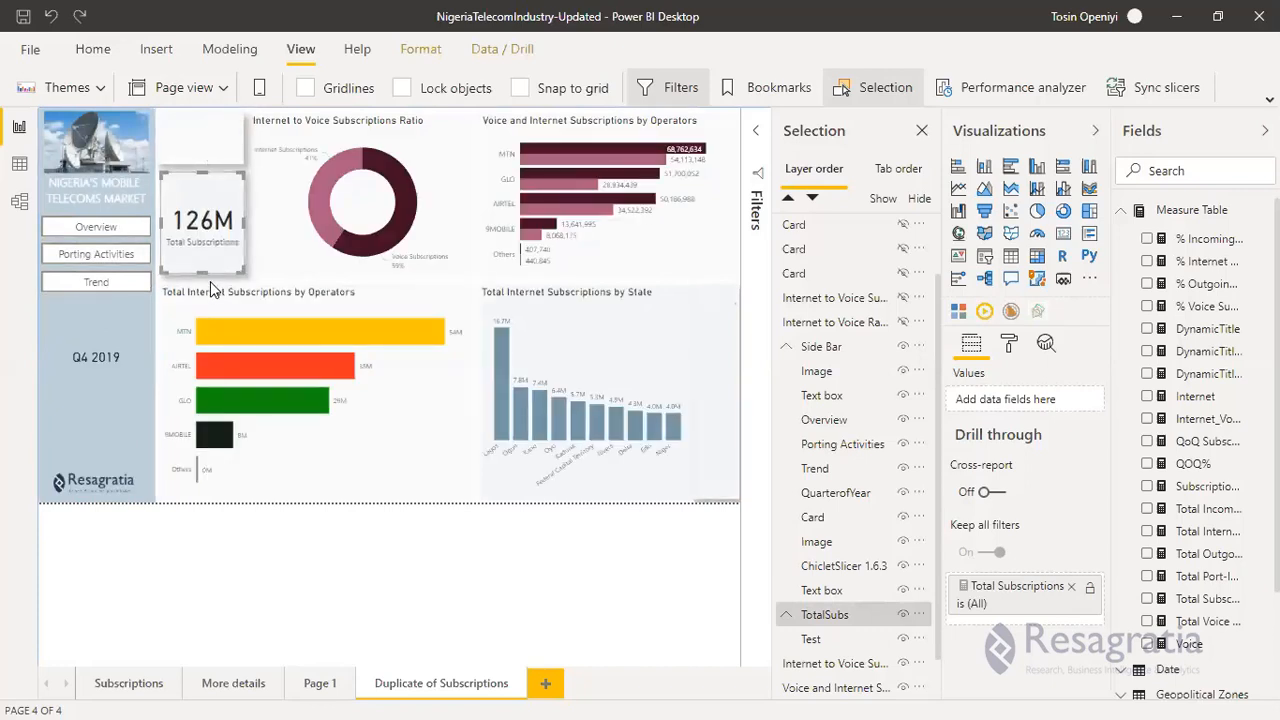
click(209, 279)
click(194, 185)
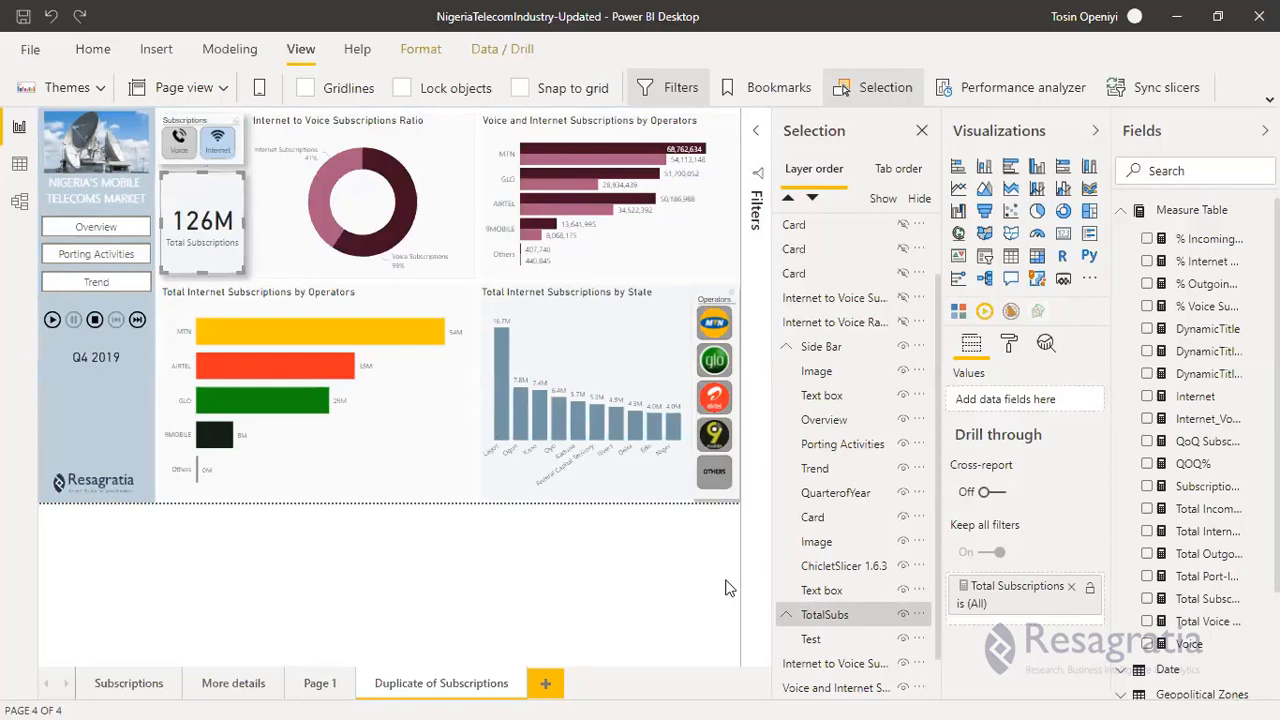
Check what the Side Bar and TotalSubs groups cover on the page, and return the chiclet slicer to the TotalSubs group above Test.
click(855, 568)
click(828, 614)
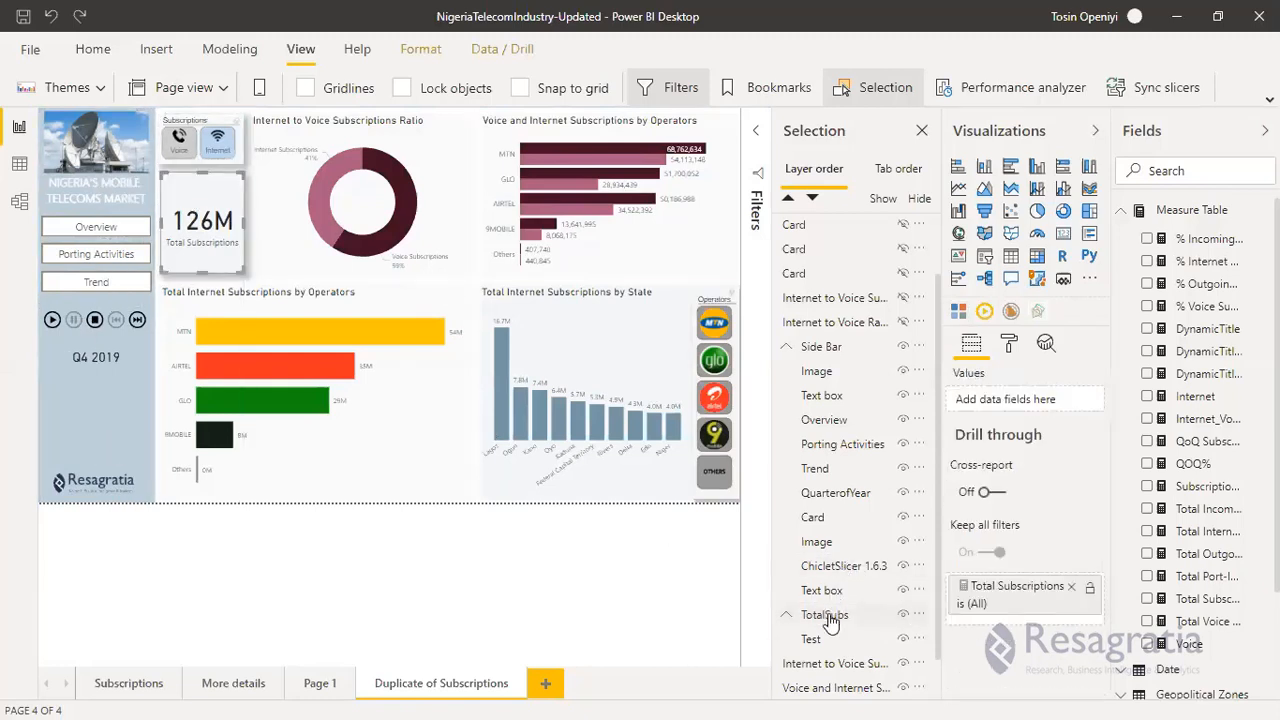
click(824, 346)
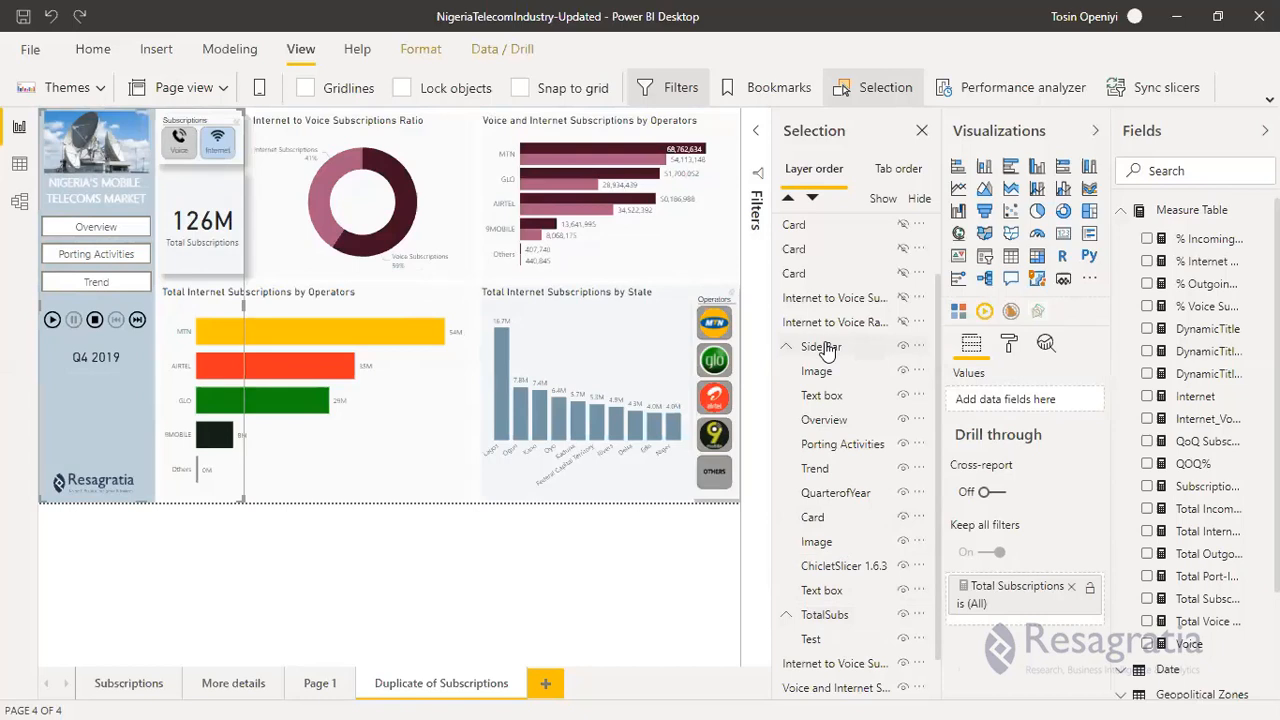
click(826, 616)
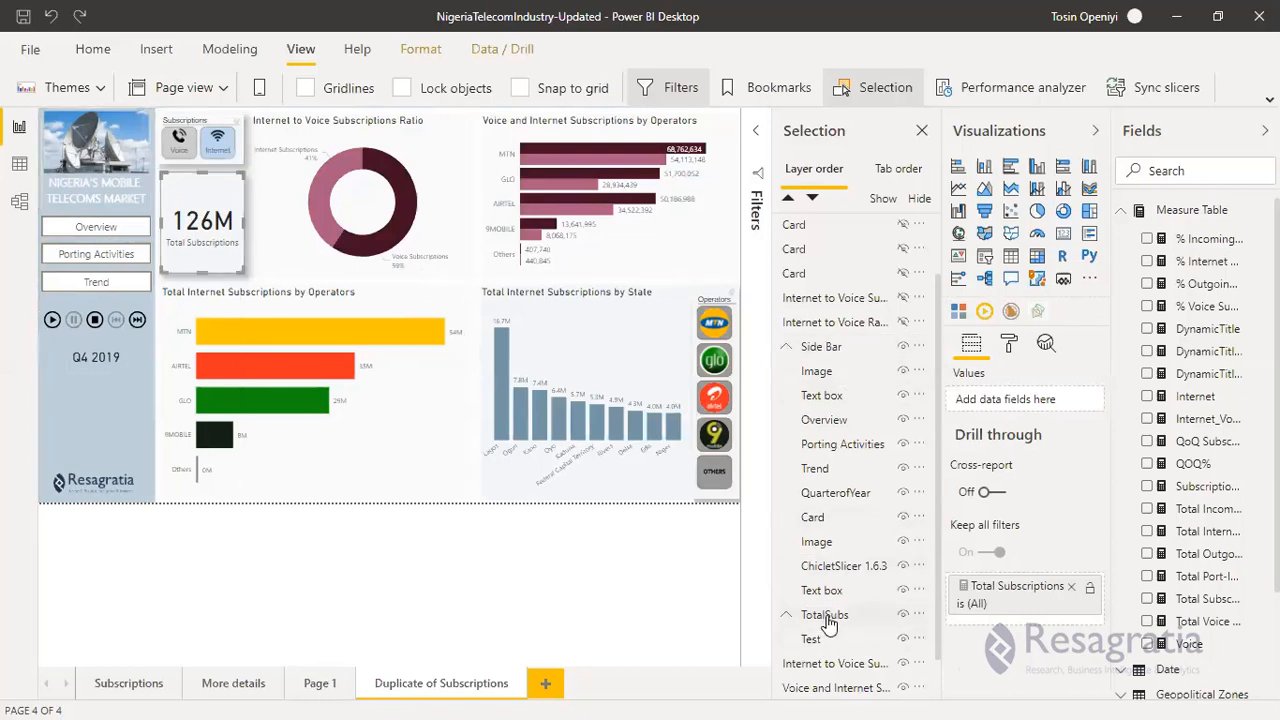
click(847, 570)
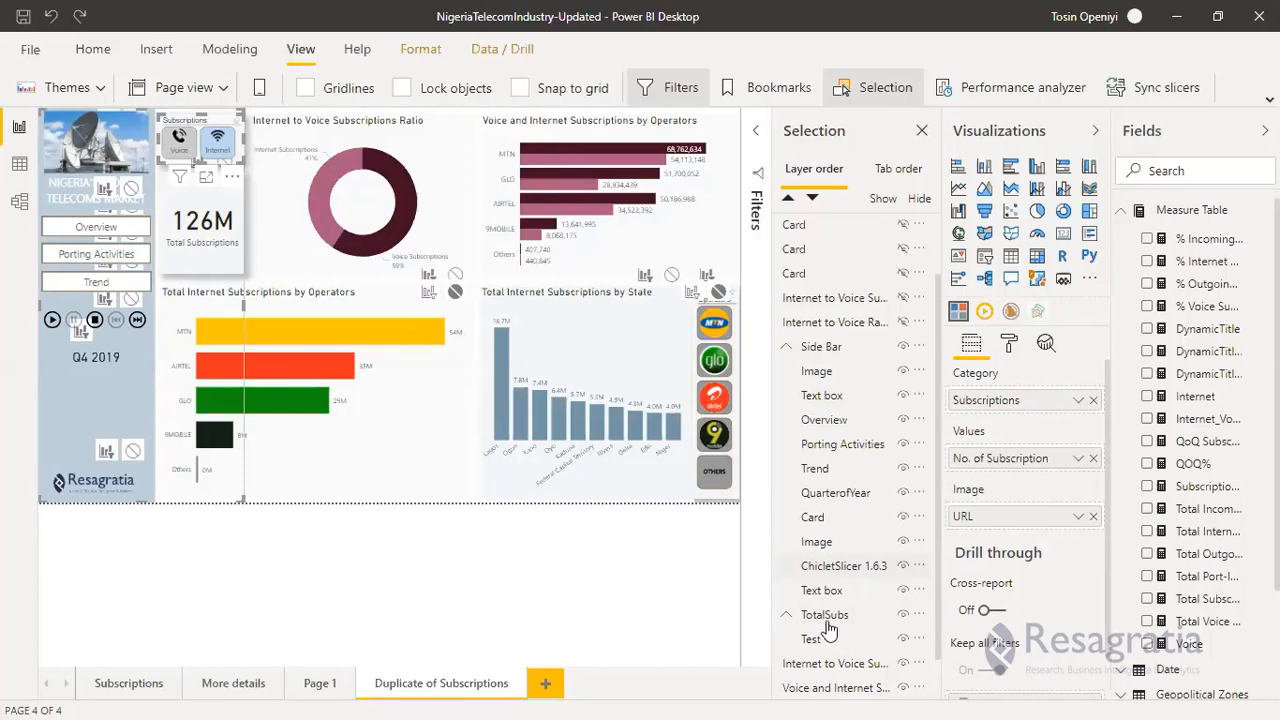
drag(829, 630, 830, 629)
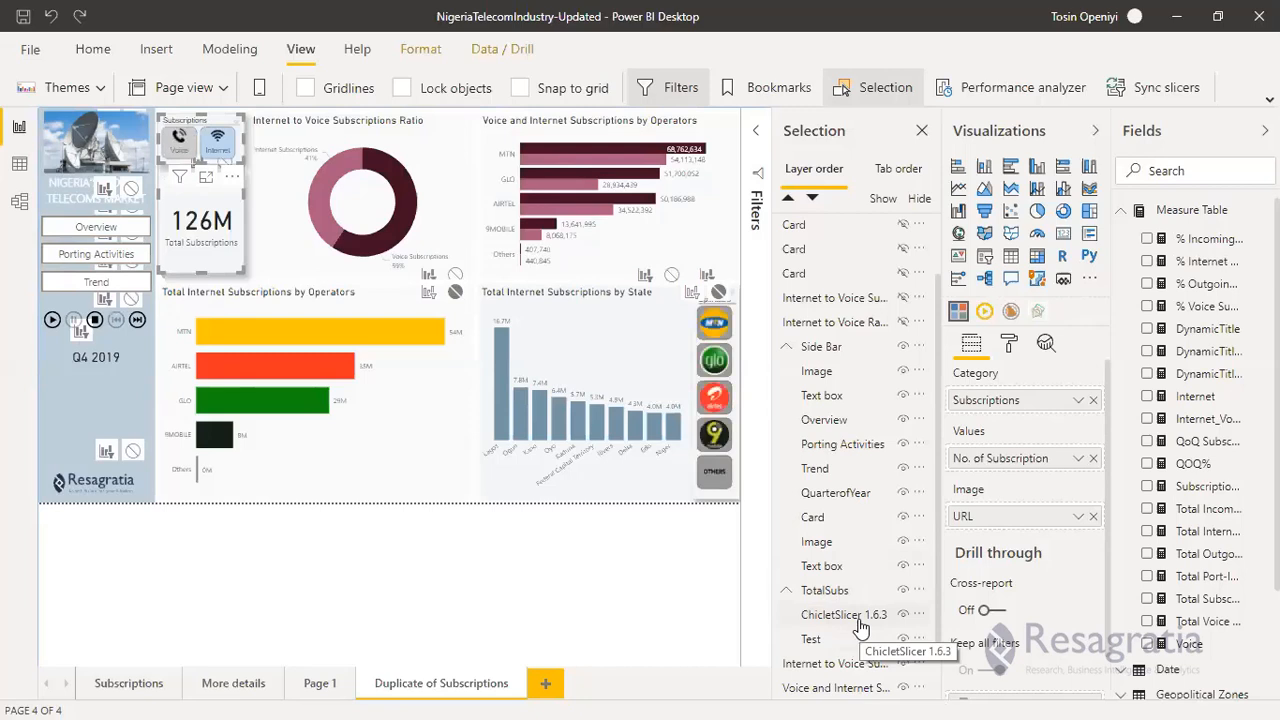
click(858, 620)
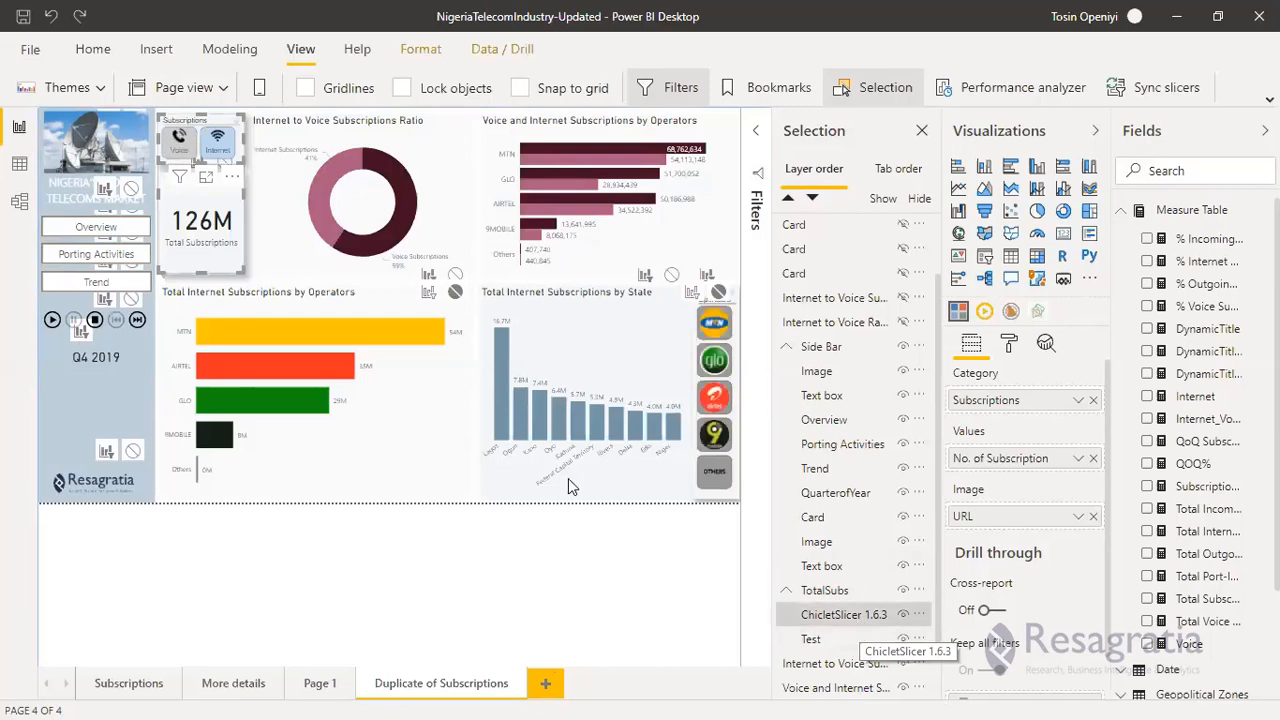
click(480, 290)
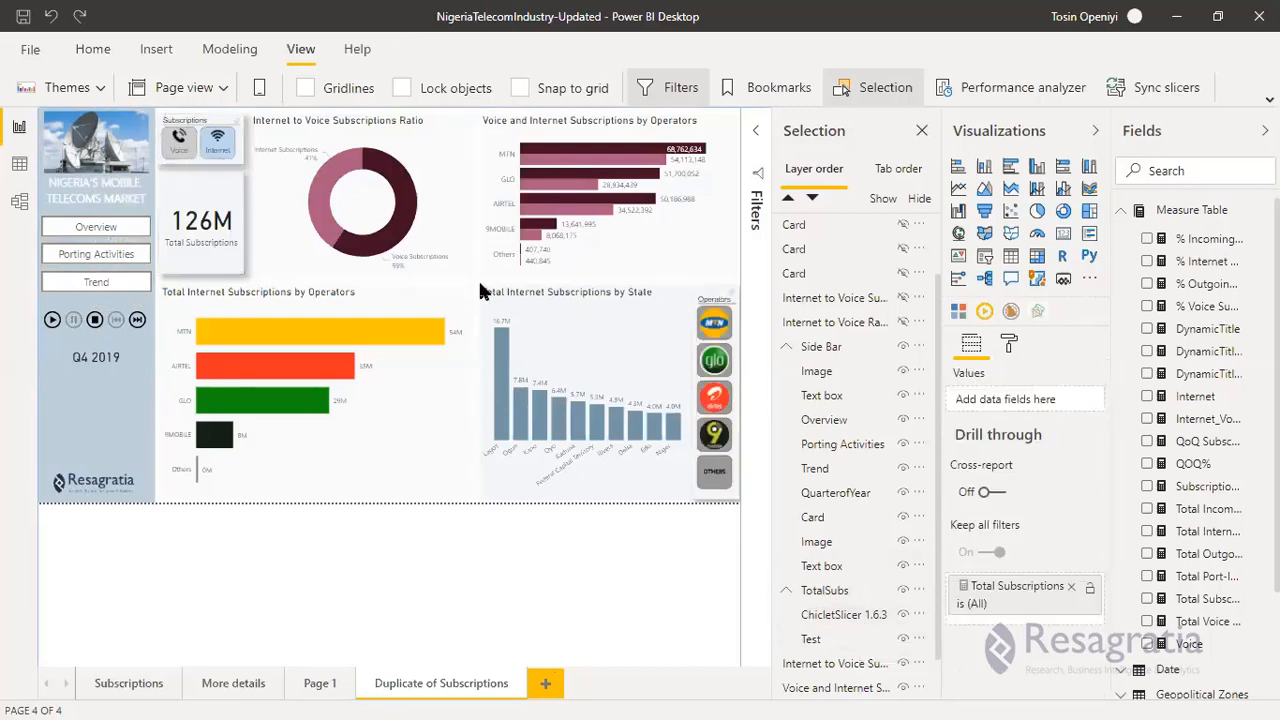